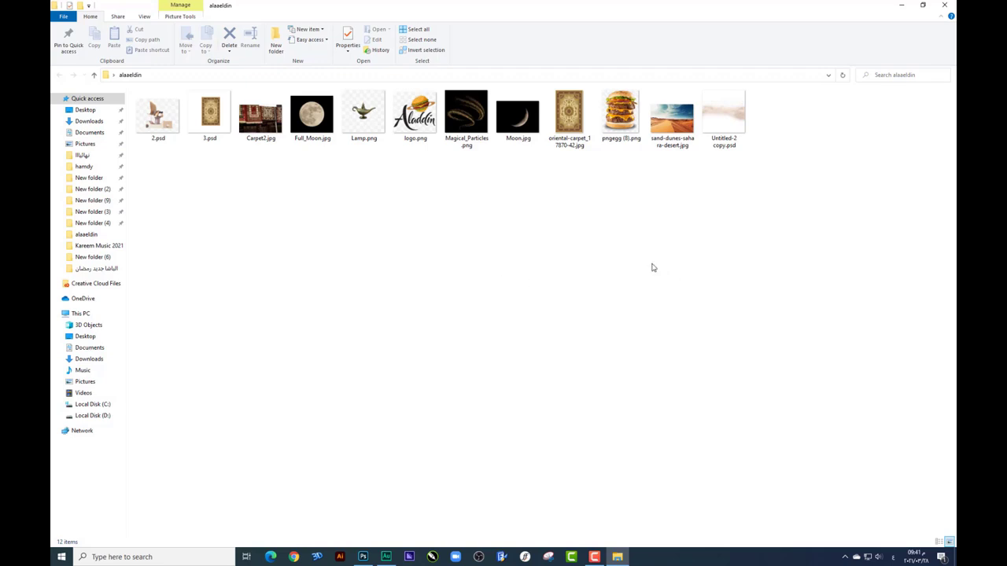
Open sand-dunes-sahara-desert.jpg from the alaaeldin folder as a Photoshop document
left_click_drag(830, 210, 247, 90)
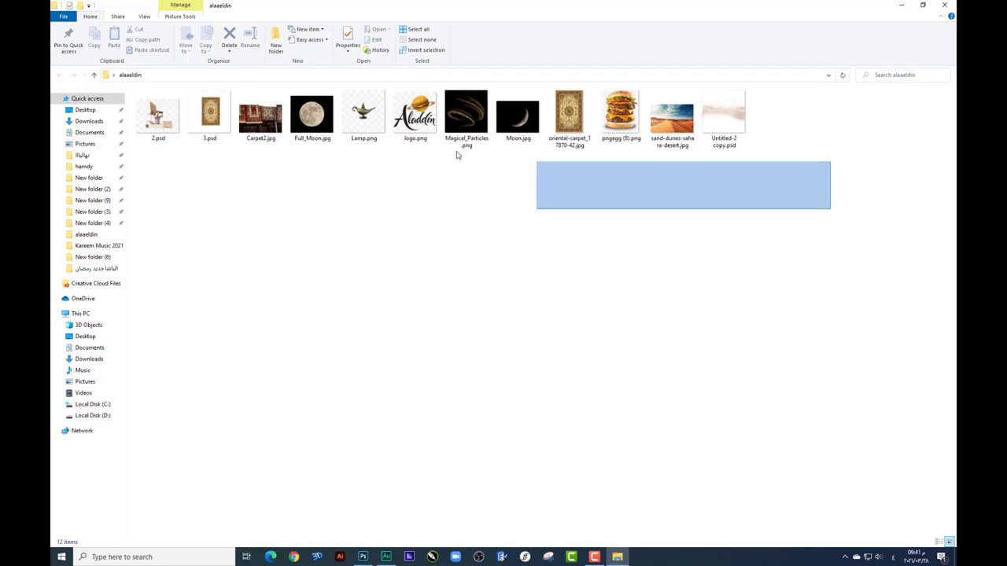
mouse_move(893, 202)
left_mouse_down()
mouse_move(849, 213)
mouse_move(265, 101)
left_mouse_up()
left_click(398, 229)
right_click(398, 229)
left_click(428, 272)
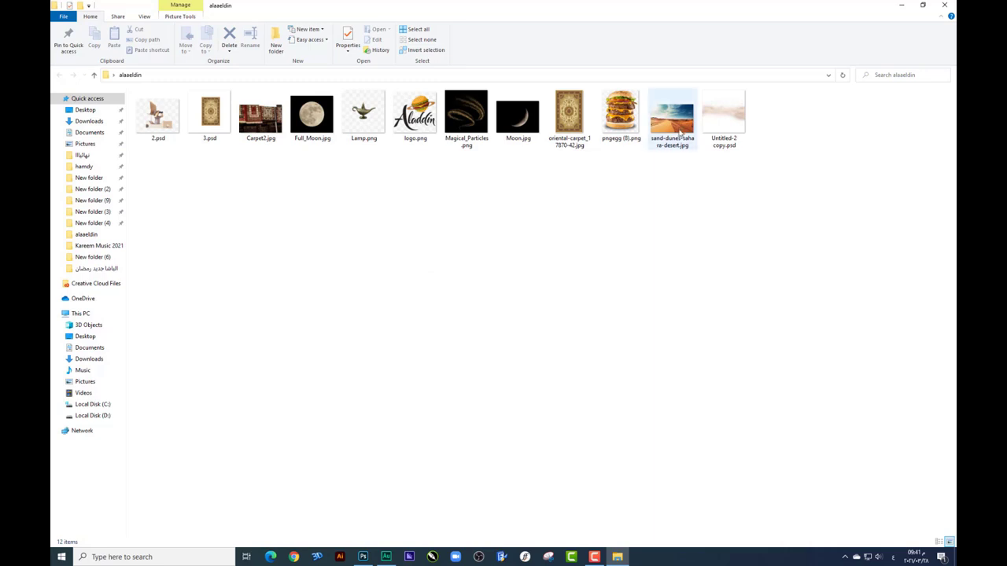
mouse_move(675, 120)
left_mouse_down()
mouse_move(362, 556)
mouse_move(599, 17)
left_mouse_up()
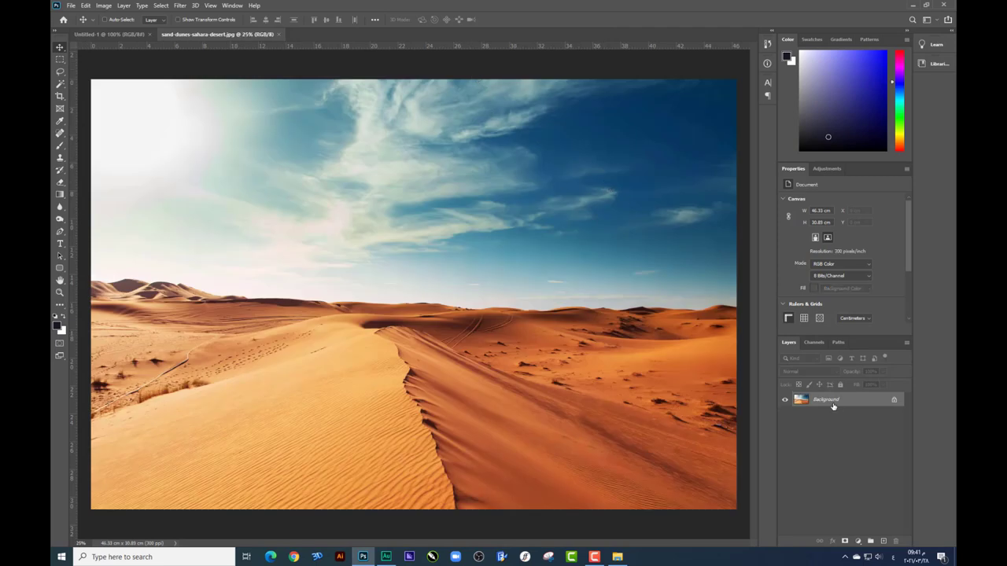
Unlock the background as Layer 0 and crop the canvas to 33.75 × 30.89 cm
double_click(833, 406)
key("Return")
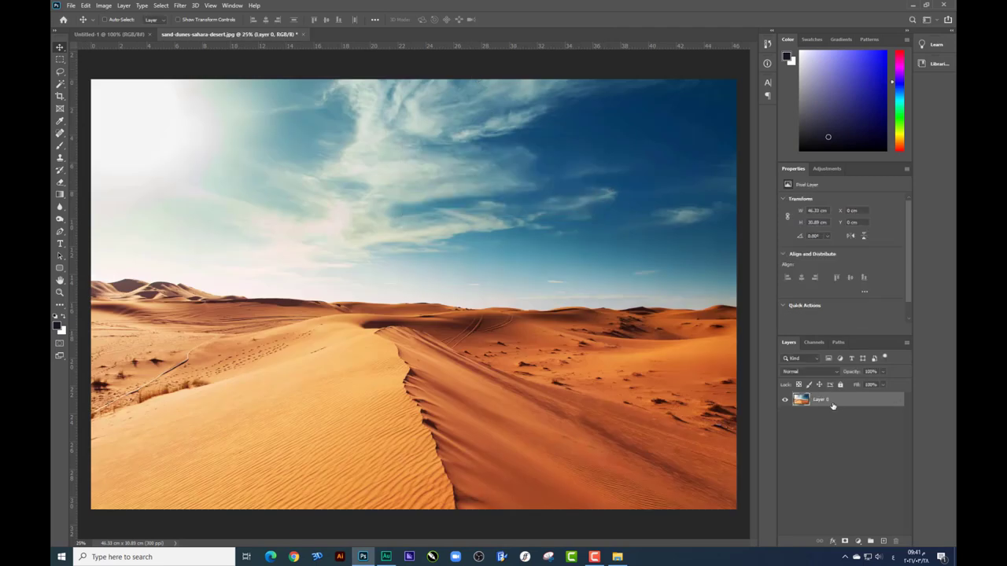
key("ctrl+minus")
left_click(59, 97)
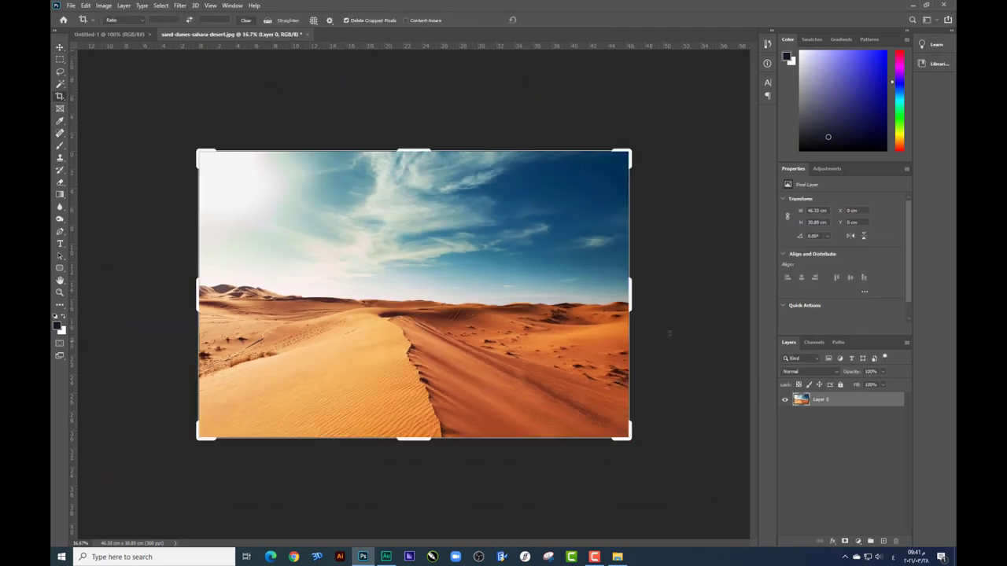
left_click_drag(633, 302, 575, 298)
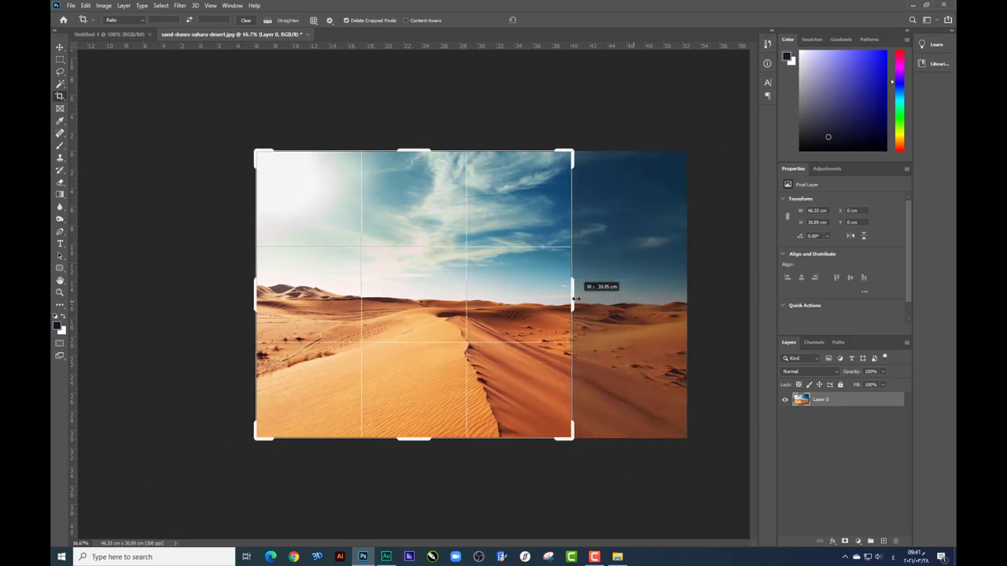
key("Return")
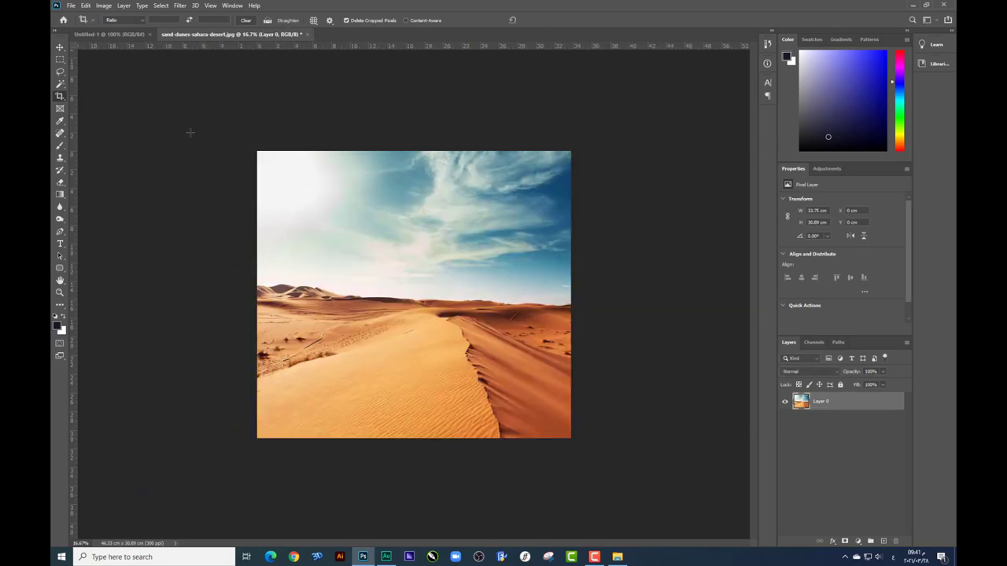
Enlarge the desert layer to 49.28 × 35.5 cm so it overflows the canvas
key("ctrl+t")
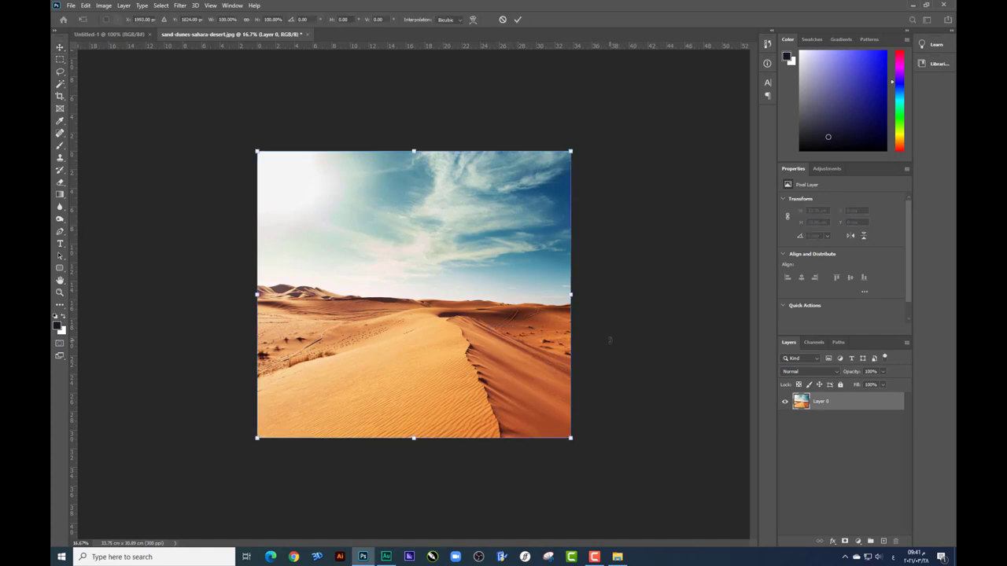
left_click_drag(572, 297, 714, 295)
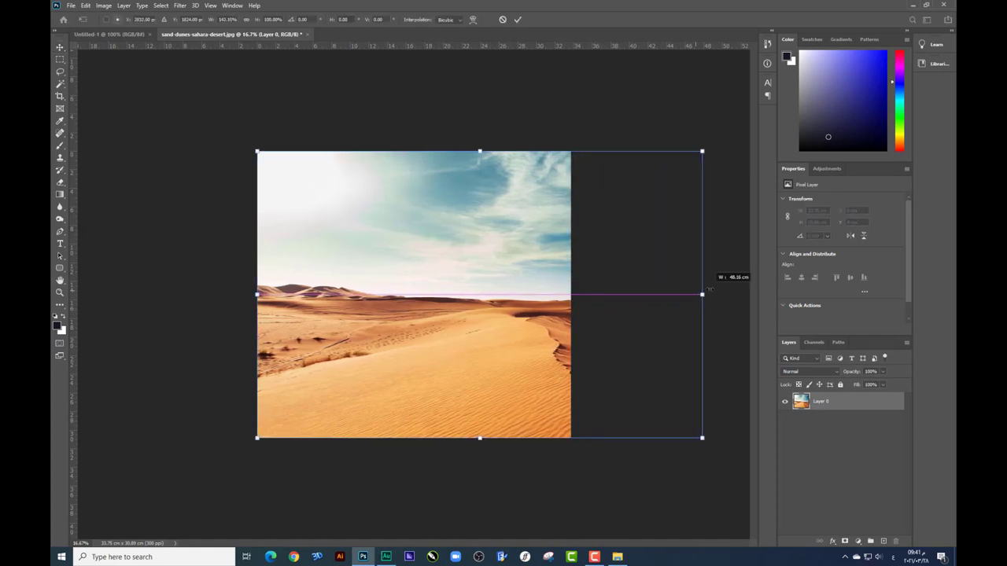
left_click_drag(485, 438, 485, 478)
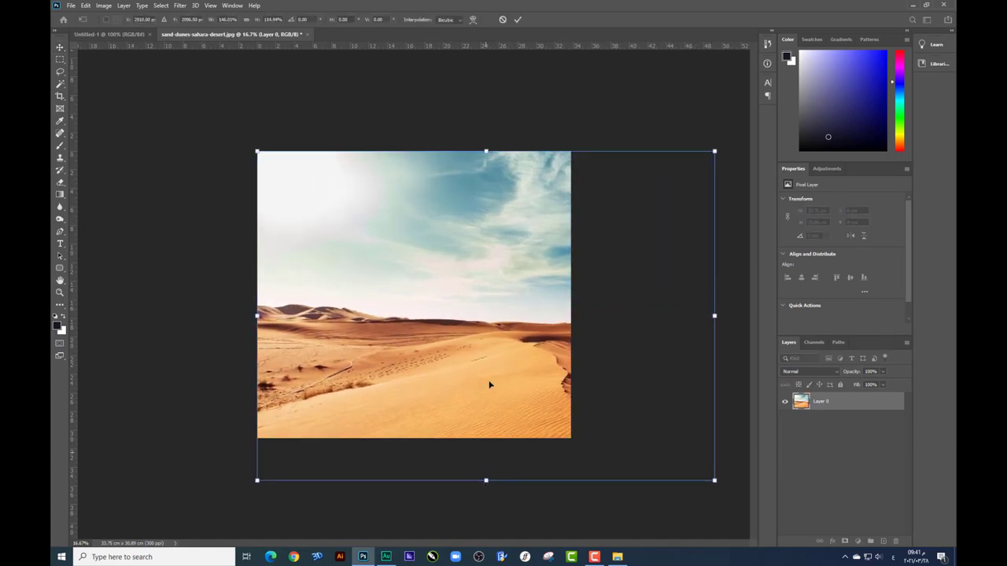
key("Return")
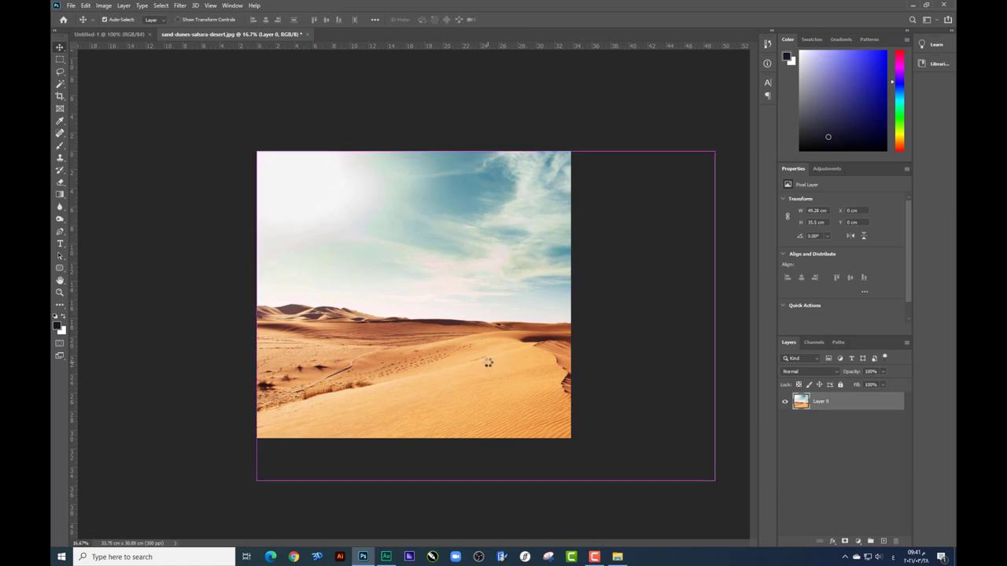
key("ctrl+plus")
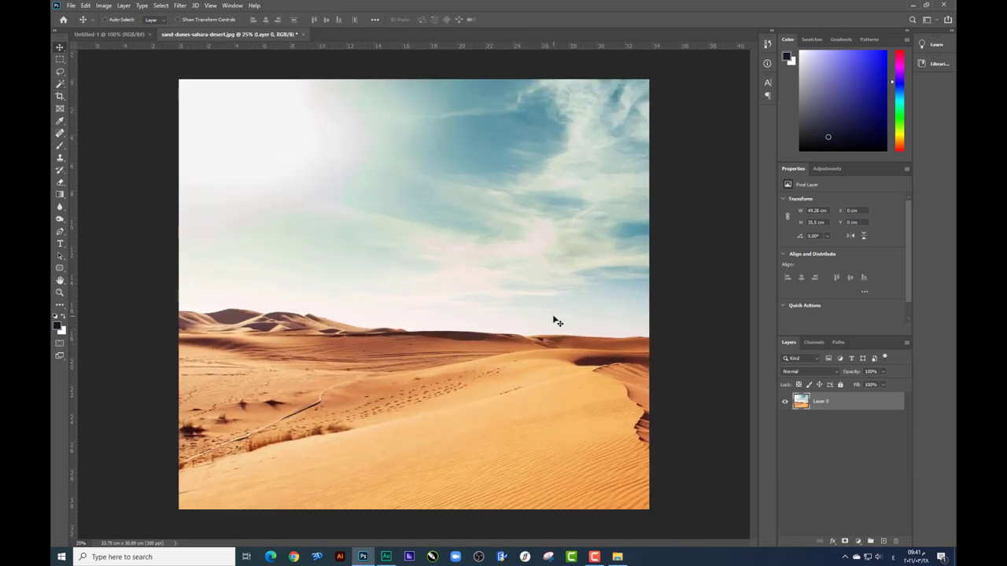
Preview oriental-carpet_17870-42.jpg, then open it as a 16.56 × 25.32 cm Photoshop document
left_click(617, 556)
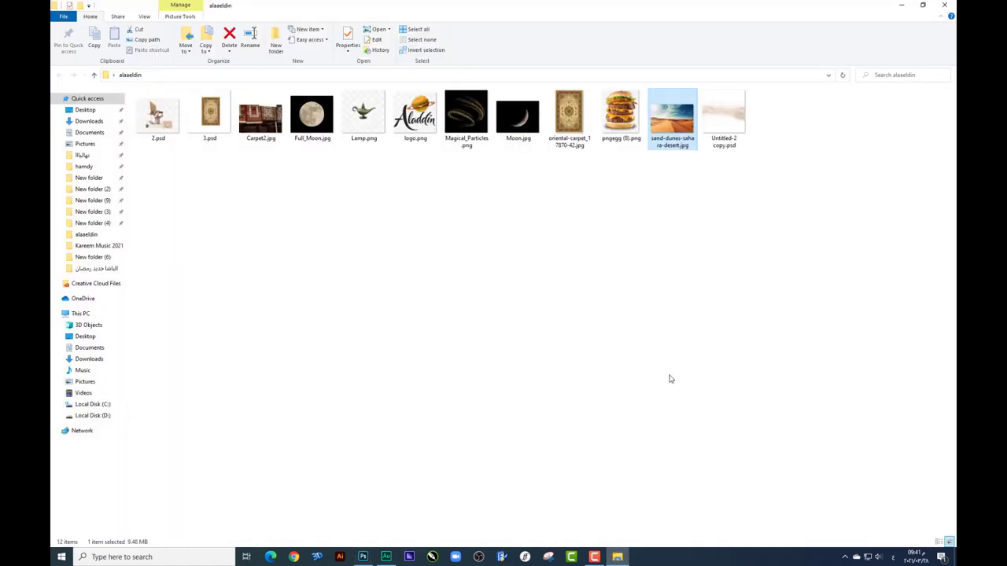
left_click(670, 379)
left_click(577, 135)
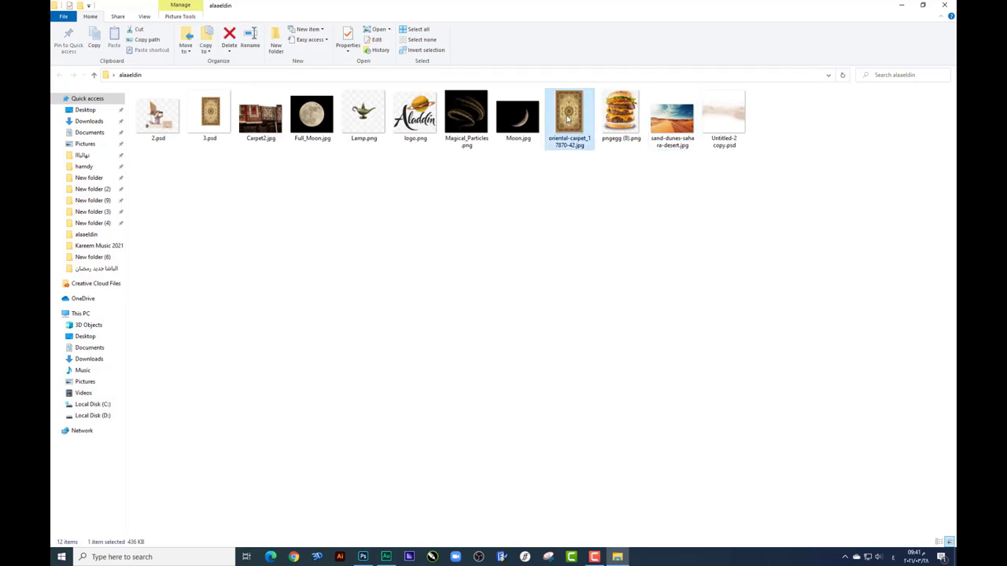
double_click(569, 118)
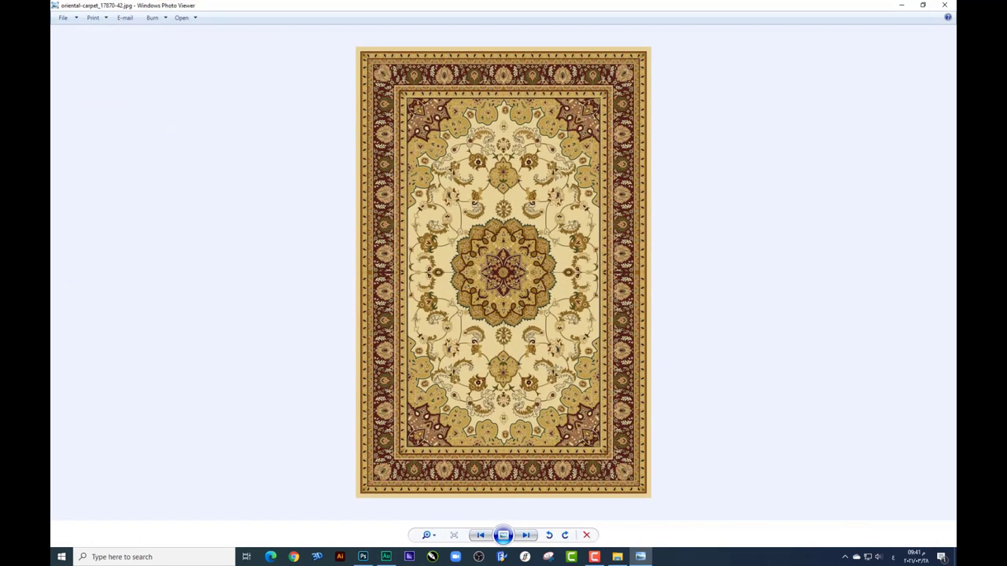
left_click(943, 4)
mouse_move(590, 118)
left_mouse_down()
mouse_move(605, 297)
mouse_move(584, 202)
mouse_move(595, 313)
mouse_move(620, 427)
mouse_move(578, 489)
mouse_move(382, 516)
mouse_move(364, 541)
mouse_move(527, 5)
mouse_move(540, 15)
left_mouse_up()
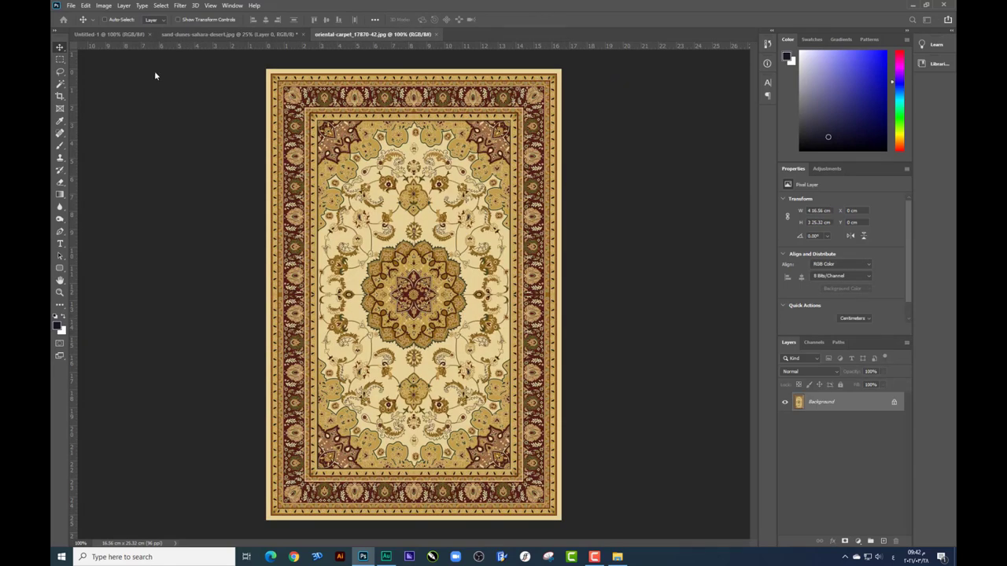
Add the carpet to the desert as a smart-object Layer 1 enlarged to 11.08 × 16.94 cm
mouse_move(350, 93)
left_mouse_down()
mouse_move(253, 40)
mouse_move(444, 293)
left_mouse_up()
right_click(823, 397)
left_click(857, 131)
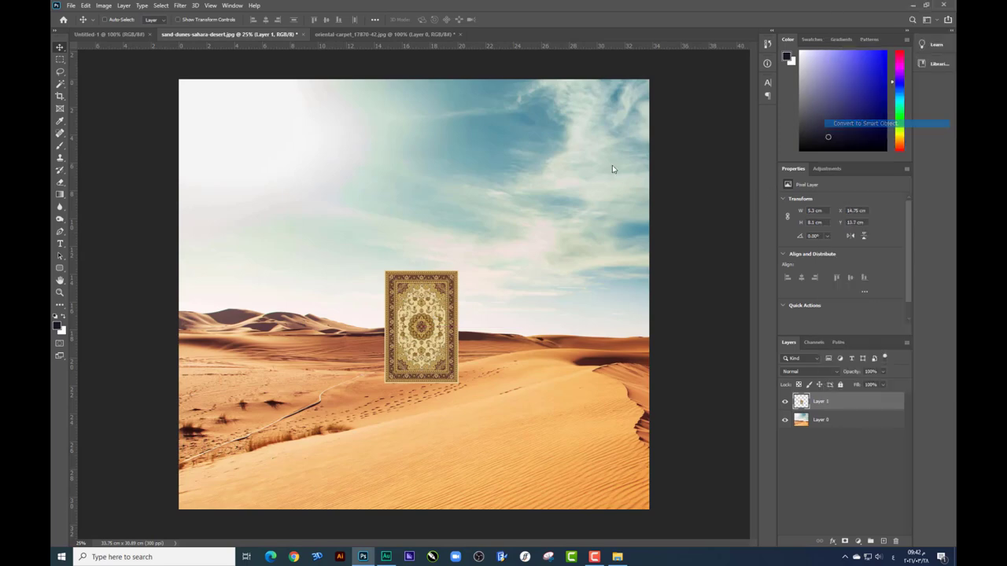
key("ctrl+t")
left_click_drag(459, 271, 496, 210)
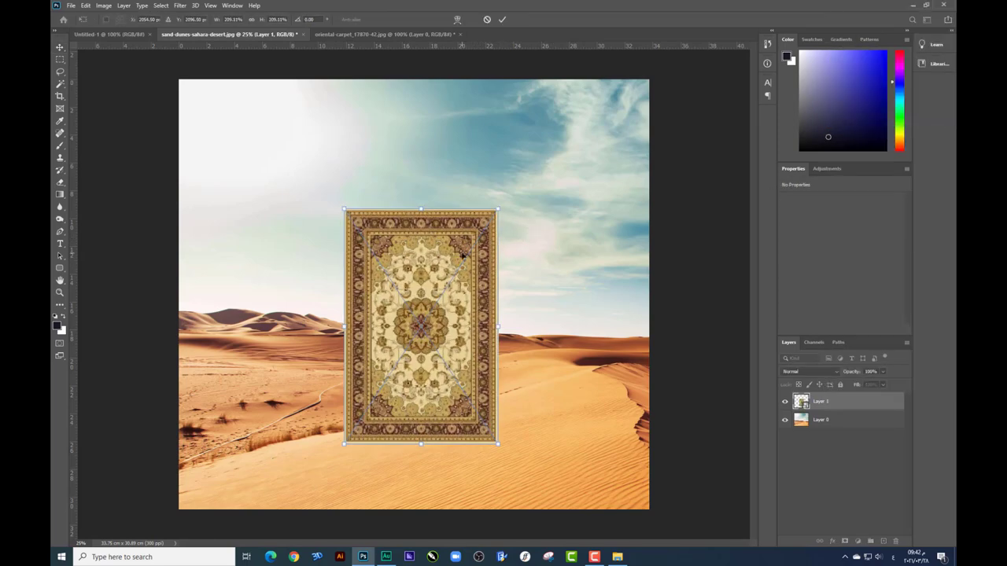
key("Return")
key("ctrl+plus")
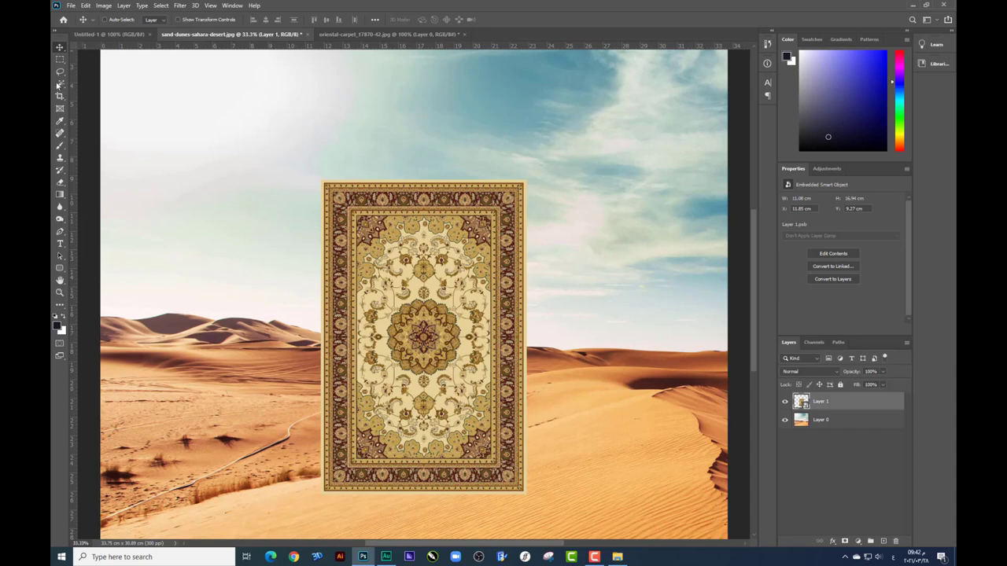
Rasterize the carpet and cut its selected middle section onto a new Layer 2
left_click(60, 60)
scroll(380, 198, "down", 2)
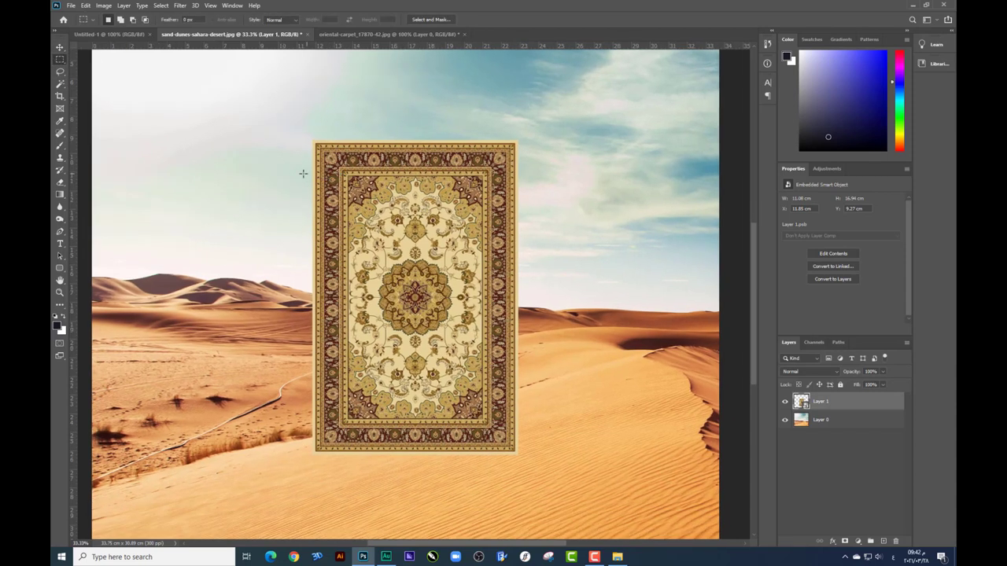
left_click_drag(297, 173, 551, 414)
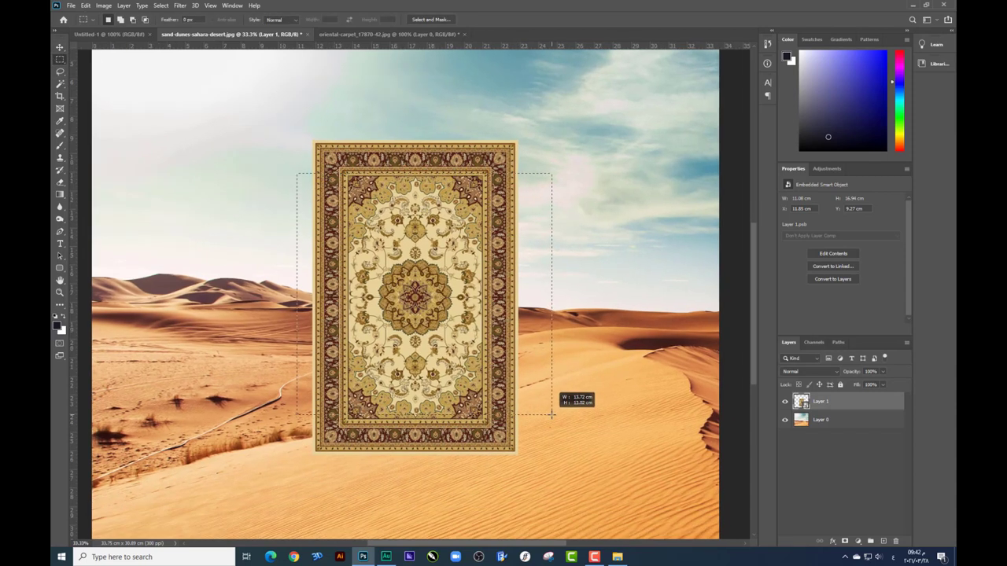
right_click(447, 250)
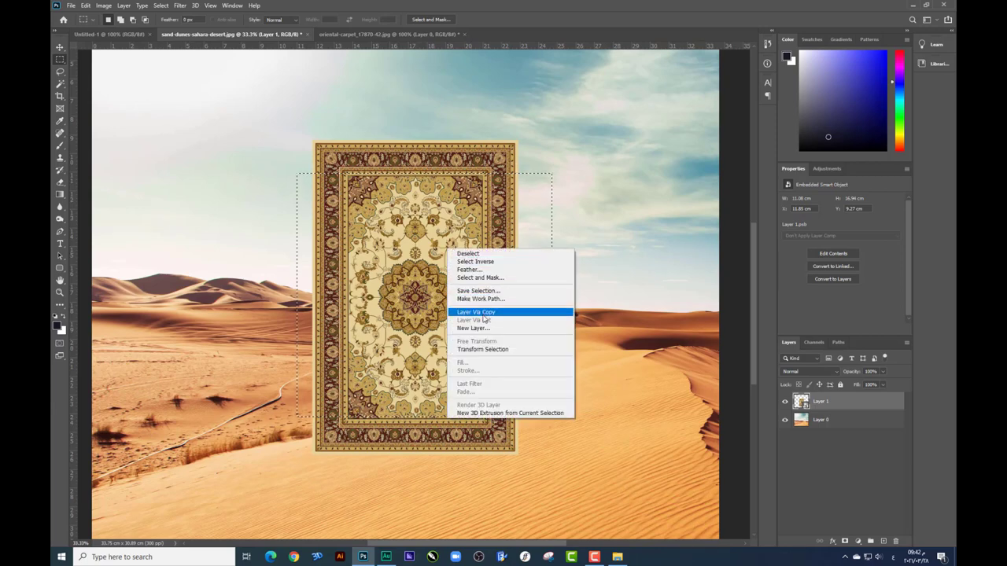
right_click(841, 403)
left_click(755, 313)
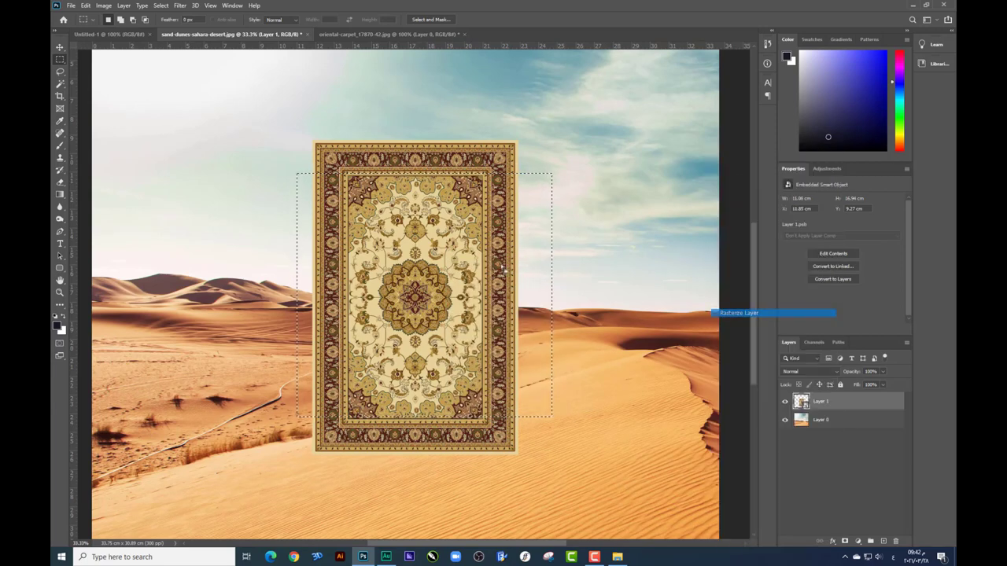
right_click(462, 263)
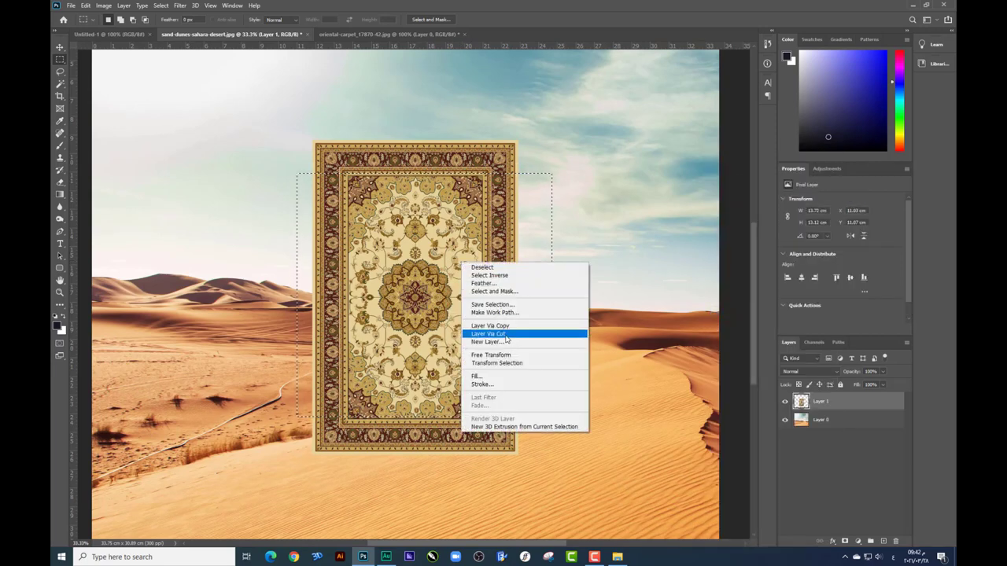
left_click(506, 335)
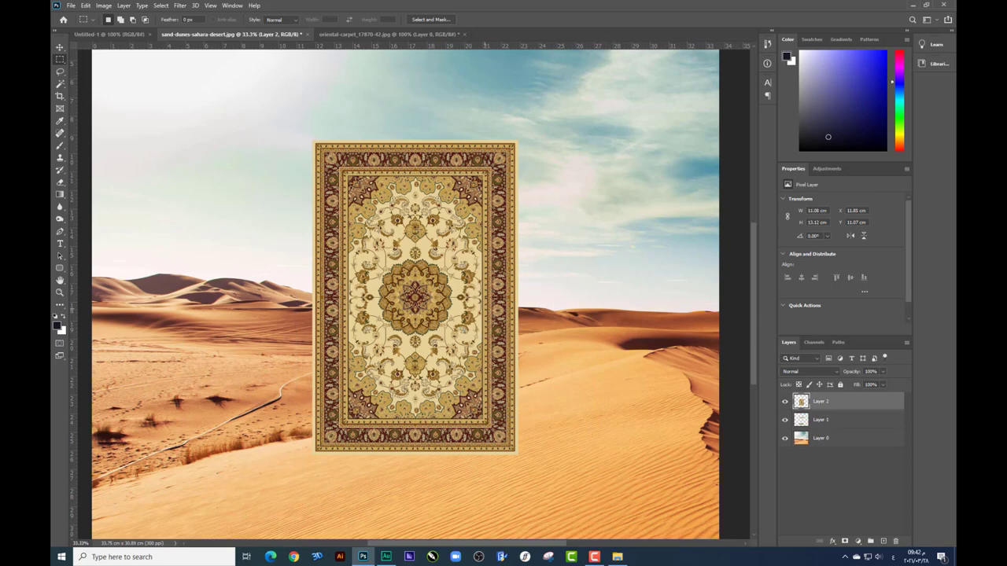
Reposition the middle piece and the border strips, hiding the border-strips Layer 1
left_click(60, 48)
left_click_drag(461, 251, 336, 233)
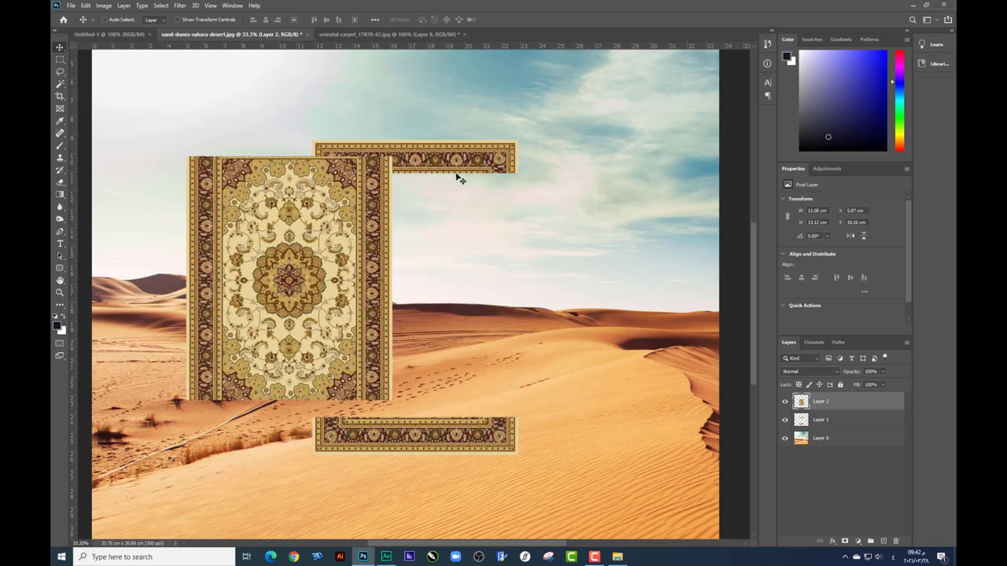
right_click(460, 179)
left_click(472, 178)
left_click_drag(472, 178, 552, 182)
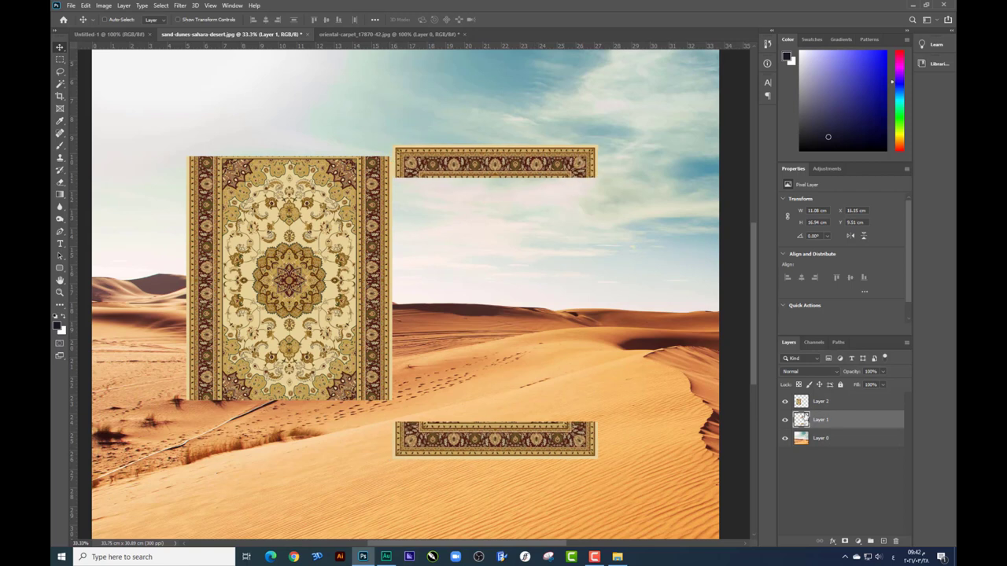
left_click(784, 423)
right_click(377, 237)
left_click(393, 240)
left_click_drag(346, 237, 509, 293)
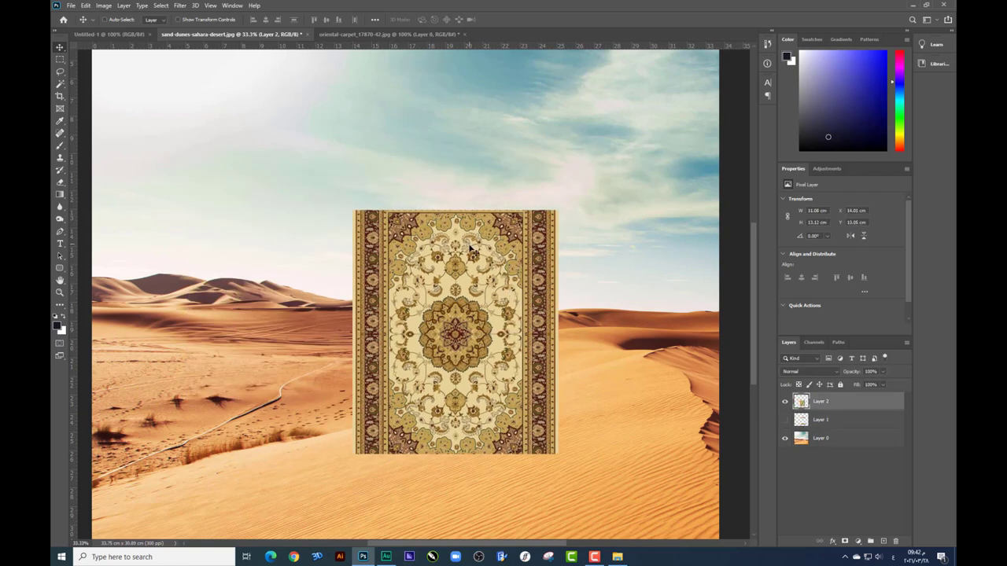
Distort the middle carpet piece with Free Transform into a slanted, receding perspective shape
key("ctrl+t")
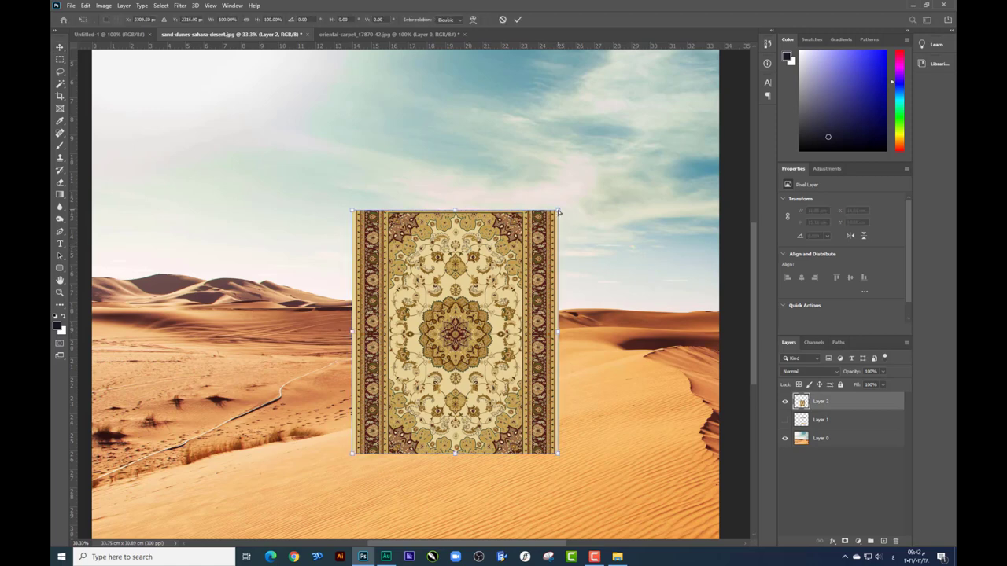
mouse_move(558, 211)
left_mouse_down()
mouse_move(358, 212)
mouse_move(304, 310)
left_mouse_up()
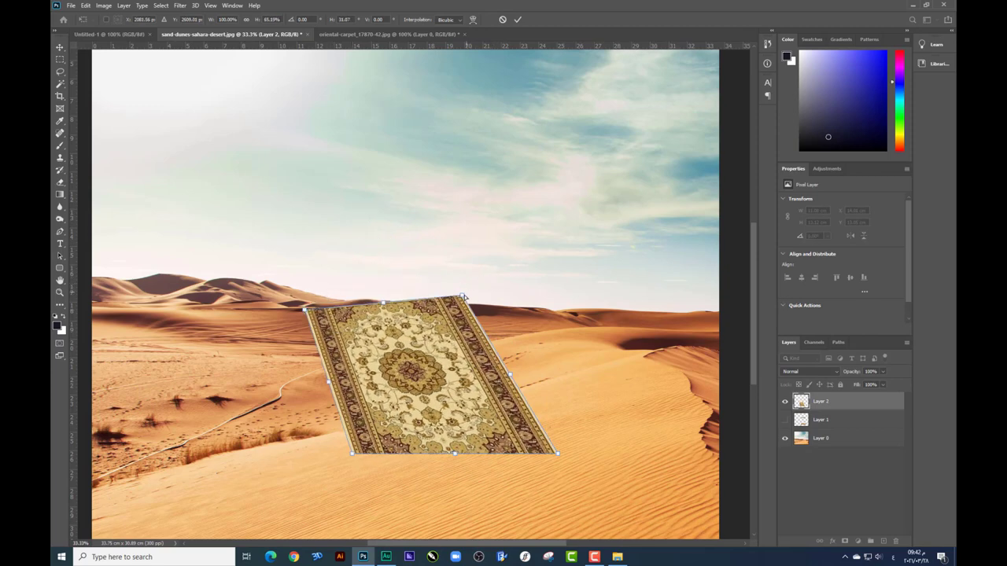
left_click_drag(464, 298, 387, 306)
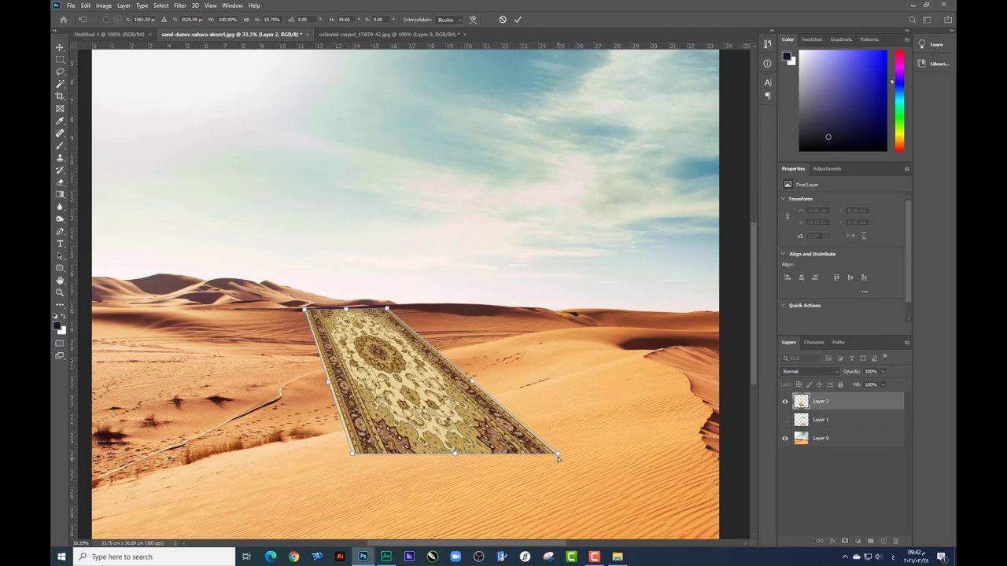
left_click_drag(558, 454, 541, 389)
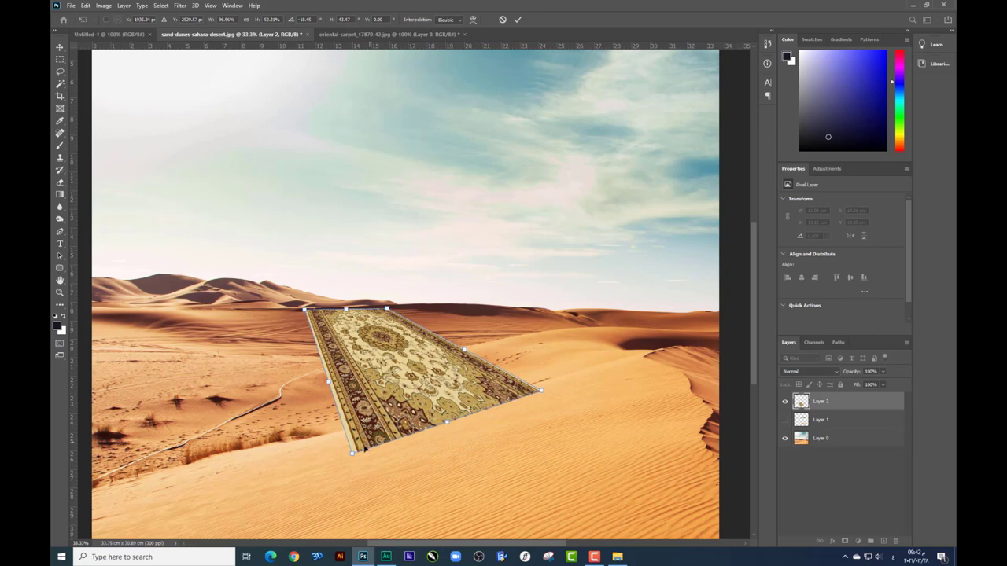
left_click_drag(355, 452, 397, 427)
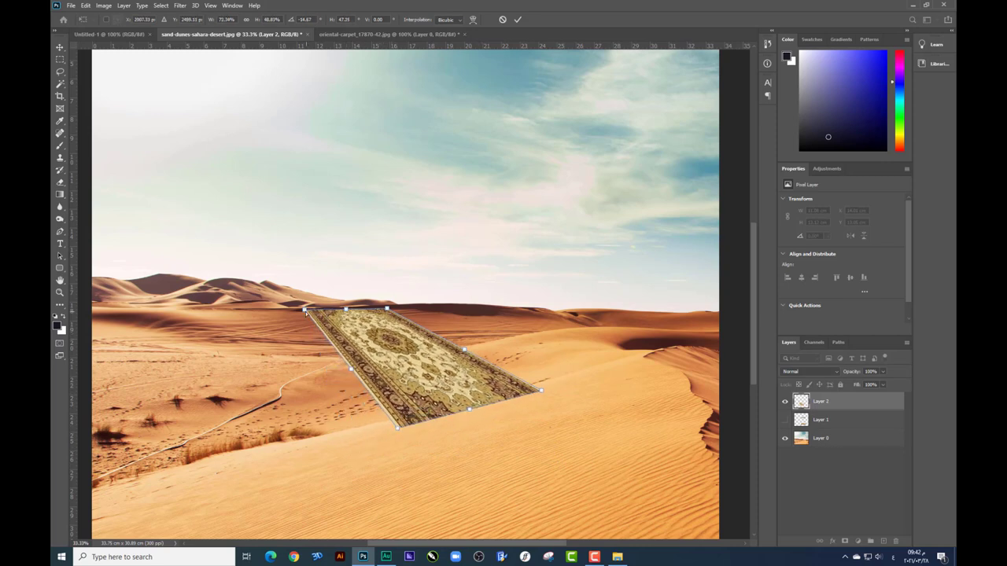
left_click_drag(306, 312, 291, 317)
Fine-tune the carpet's corners so it lies flat across the dune
left_click_drag(386, 309, 375, 313)
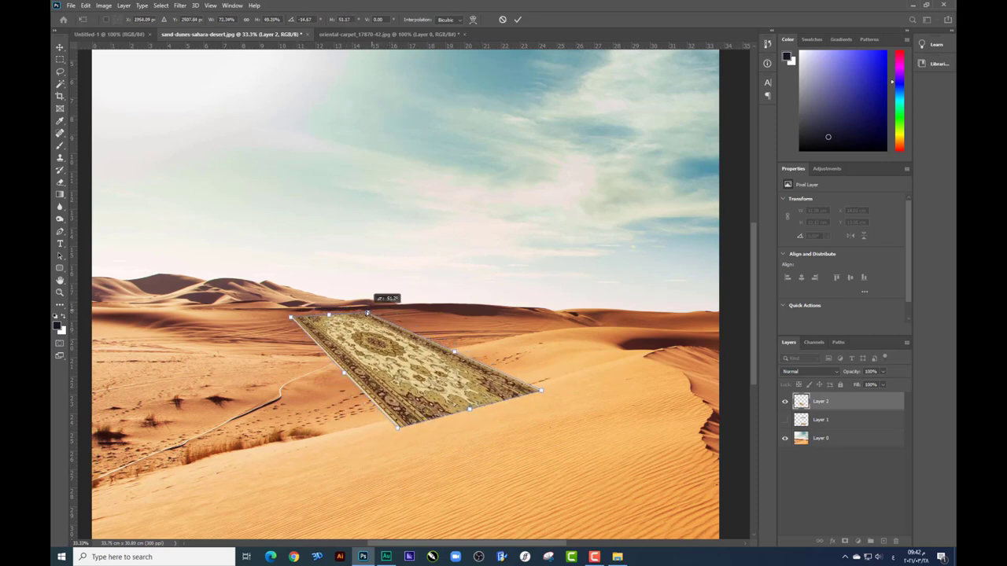
left_click_drag(541, 393, 541, 372)
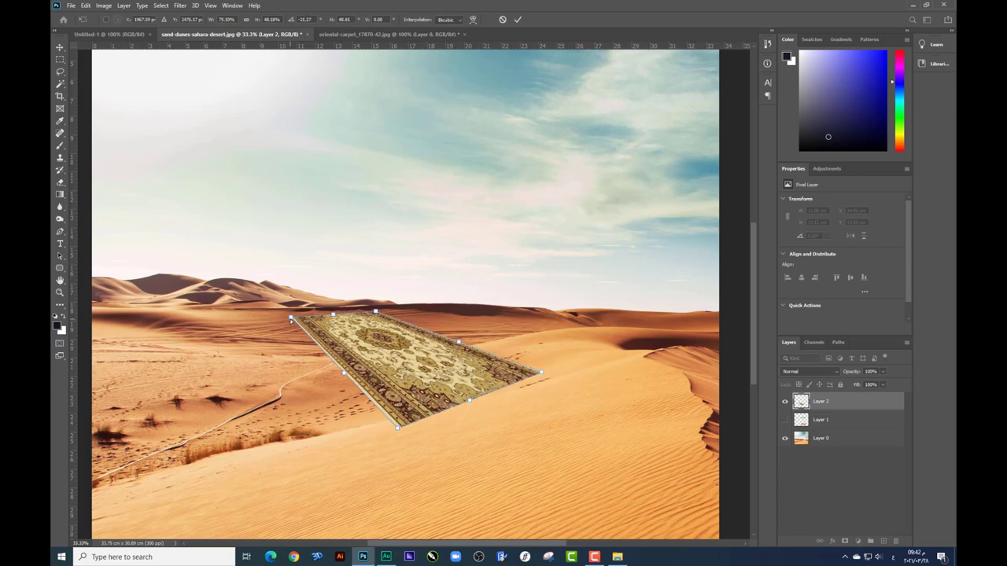
left_click_drag(291, 318, 275, 325)
left_click_drag(375, 313, 375, 304)
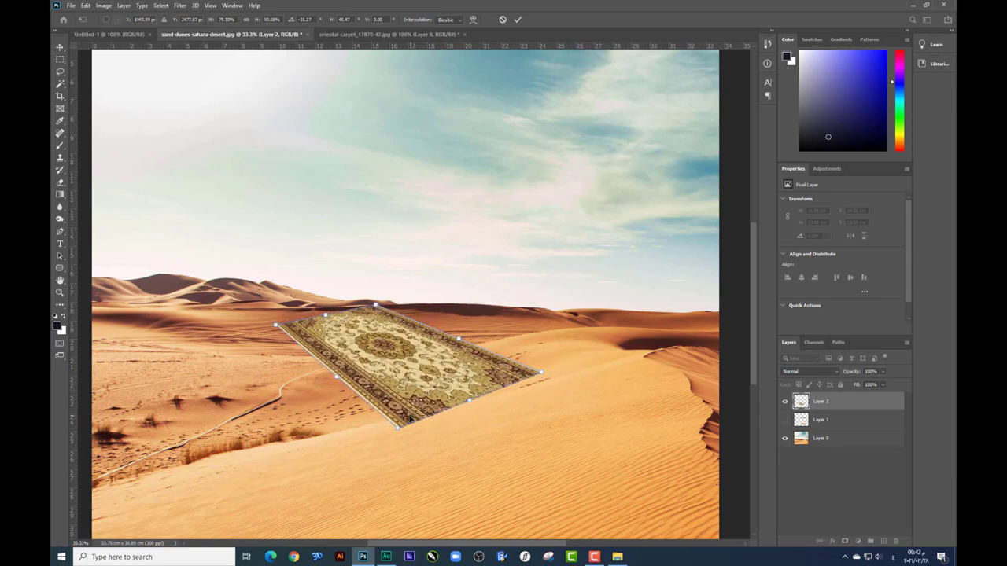
mouse_move(397, 427)
left_mouse_down()
mouse_move(393, 402)
mouse_move(388, 415)
left_mouse_up()
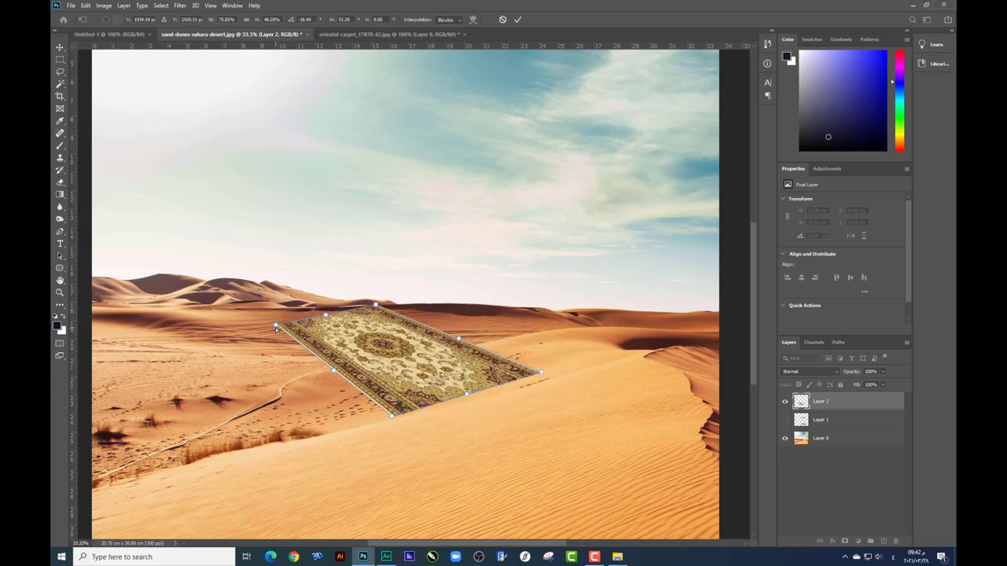
left_click_drag(276, 328, 272, 332)
left_click_drag(393, 418, 387, 420)
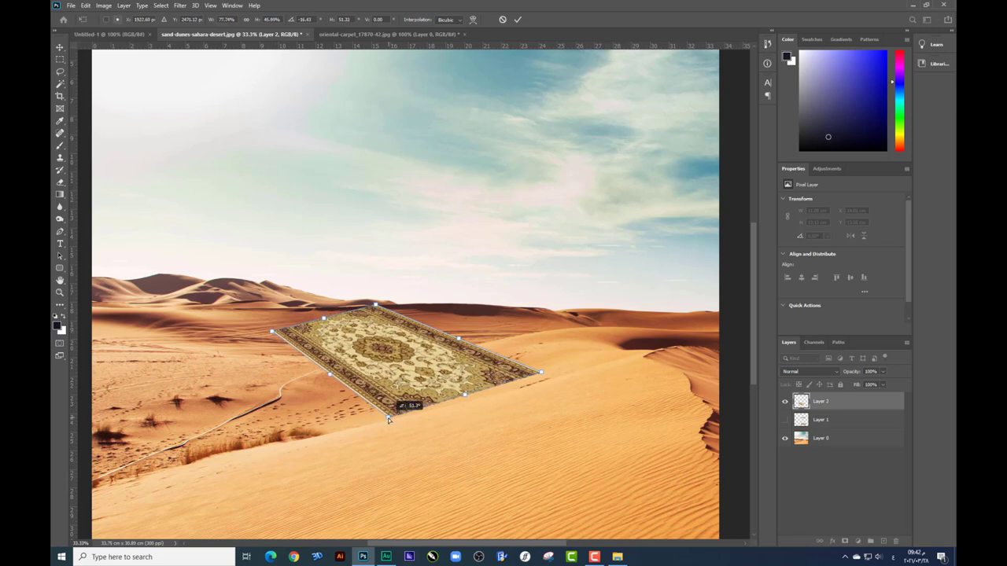
Switch the carpet transform to Warp and bend its tips and edges into folds
right_click(386, 376)
left_click(398, 267)
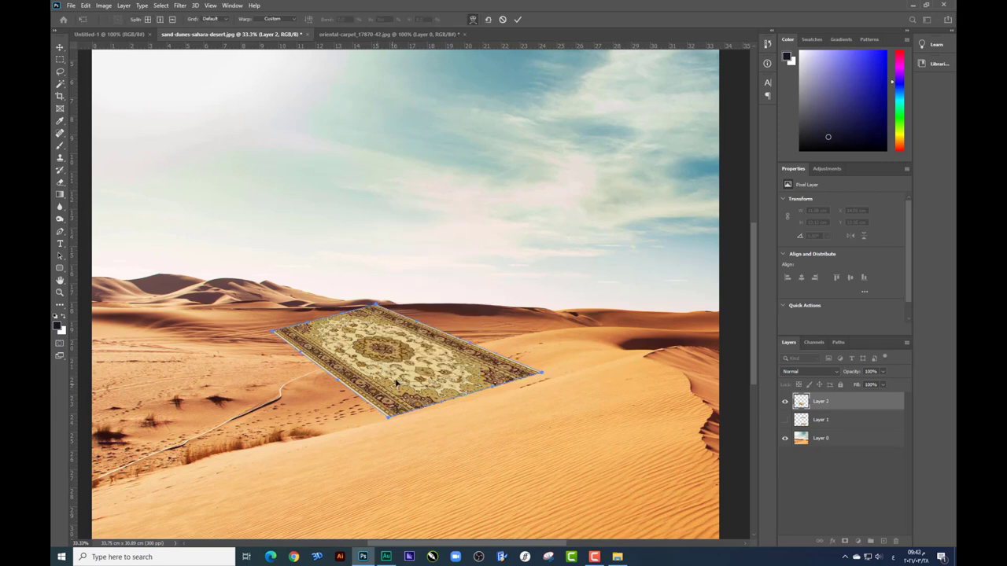
left_click_drag(397, 376, 389, 362)
left_click_drag(388, 420, 402, 339)
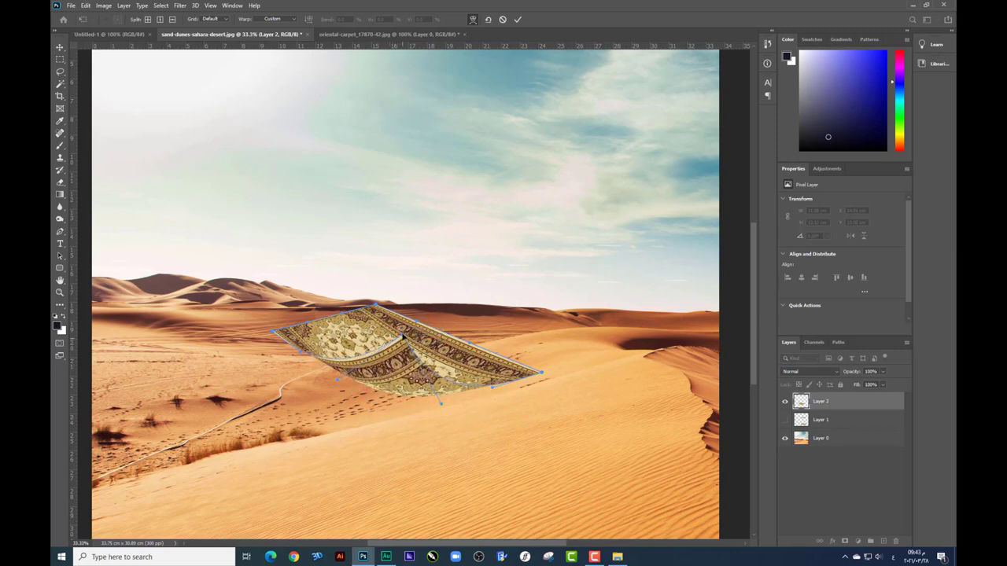
mouse_move(274, 333)
left_mouse_down()
mouse_move(248, 340)
mouse_move(297, 341)
left_mouse_up()
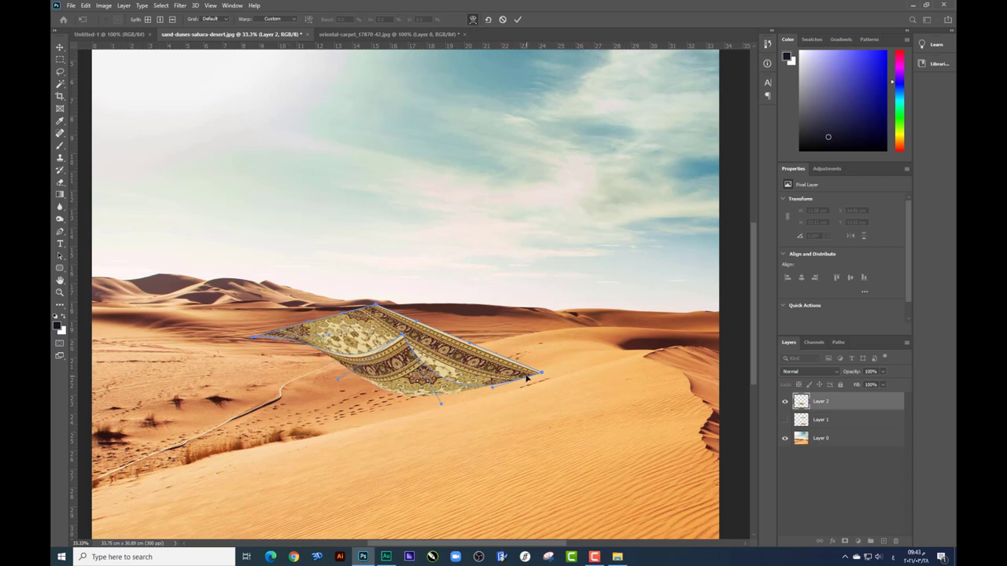
mouse_move(541, 372)
left_mouse_down()
mouse_move(542, 362)
mouse_move(436, 336)
left_mouse_up()
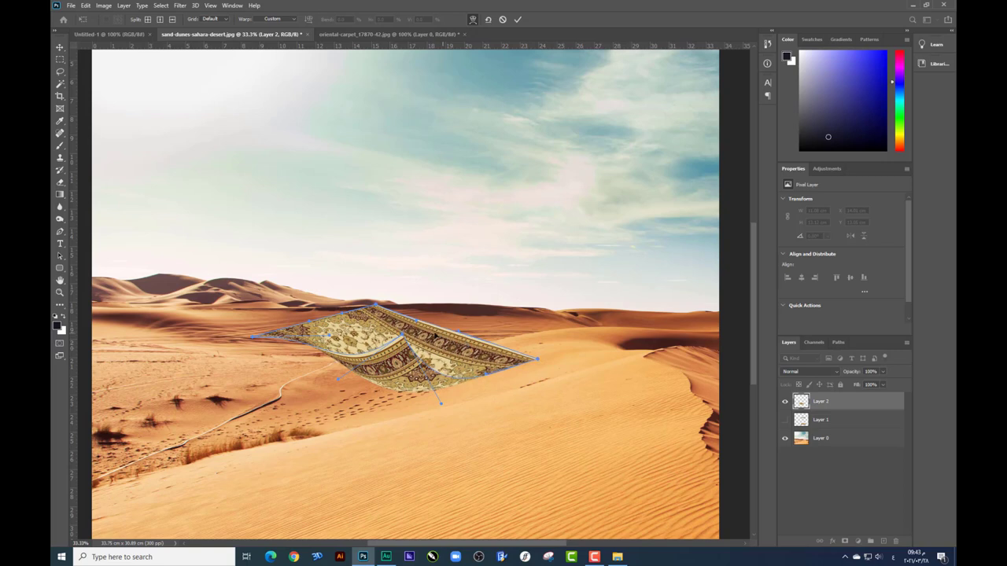
left_click_drag(375, 305, 354, 308)
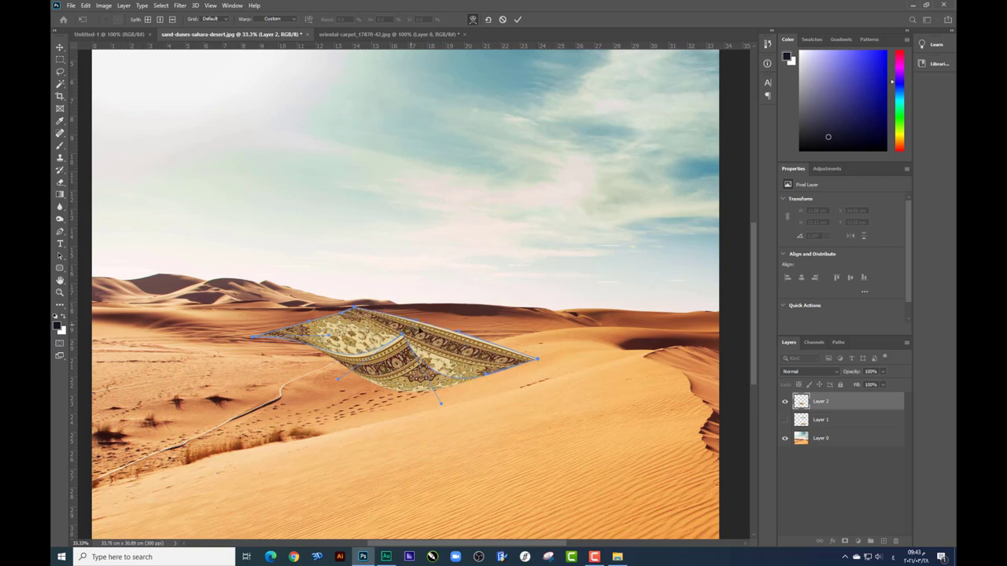
Refine the carpet's lower, right and centre folds and apply the warp
mouse_move(461, 377)
left_mouse_down()
mouse_move(365, 363)
mouse_move(338, 346)
left_mouse_up()
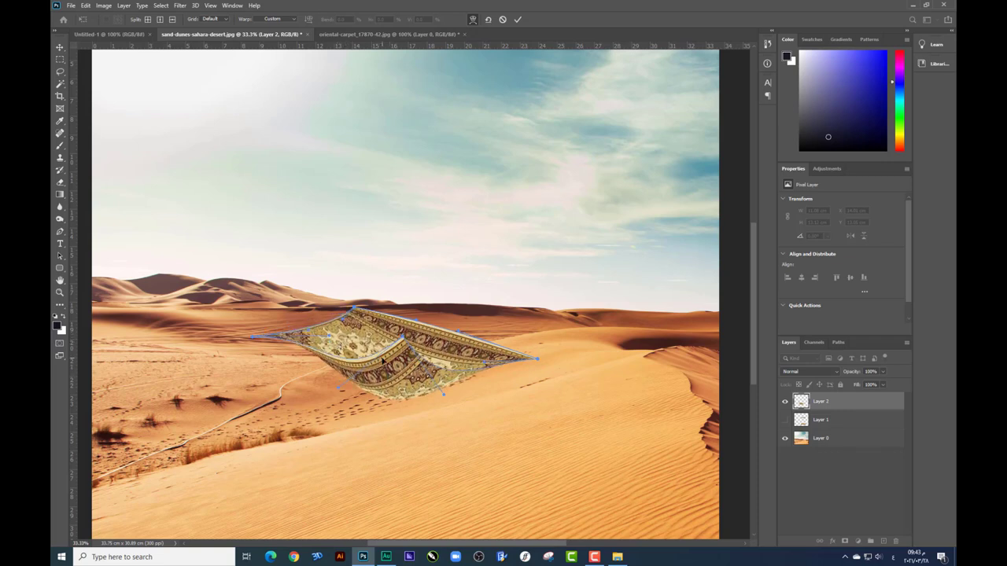
left_click_drag(456, 334, 447, 340)
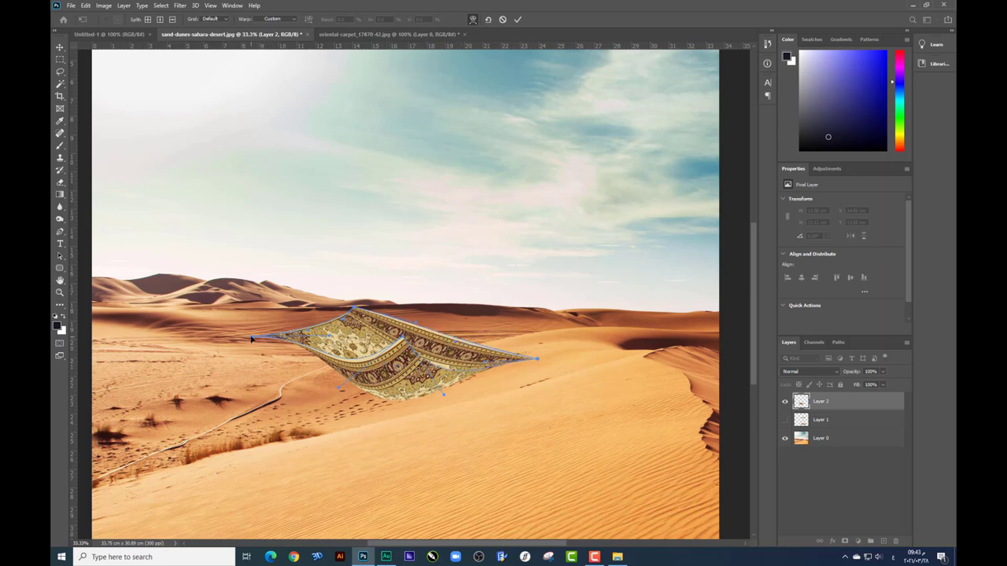
left_click_drag(251, 338, 240, 339)
left_click_drag(457, 372, 460, 366)
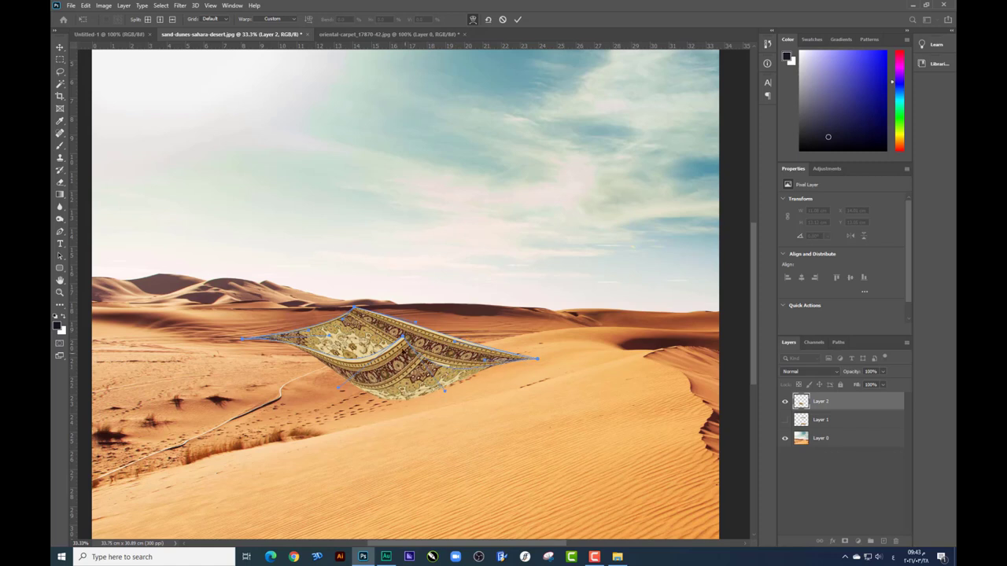
left_click_drag(402, 336, 401, 337)
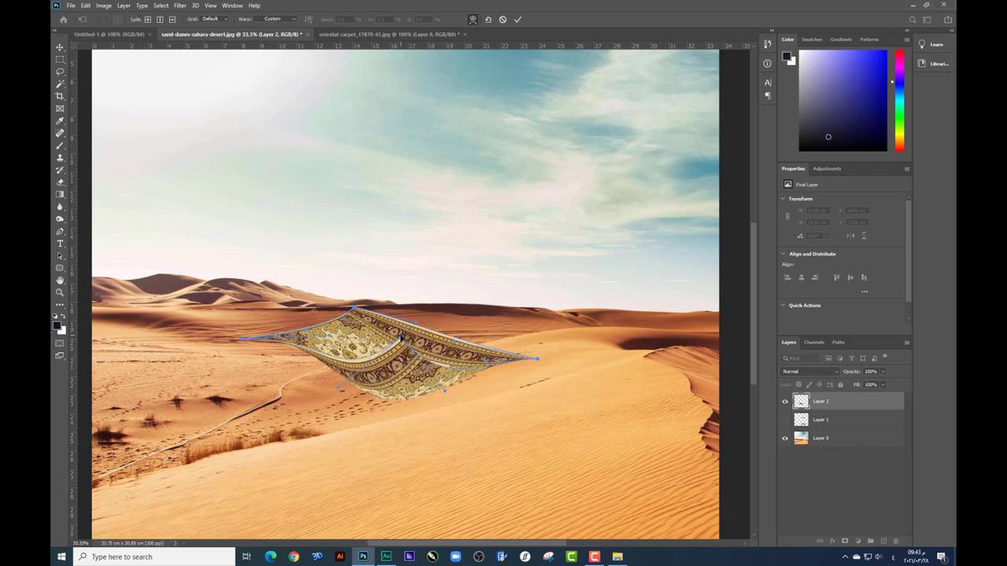
left_click(473, 18)
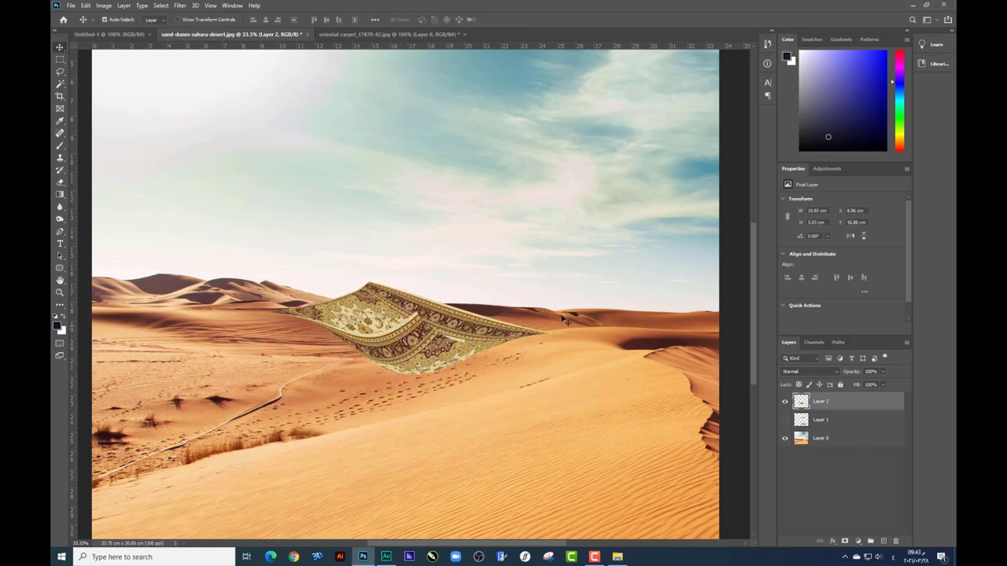
Raise the carpet above the dunes, tweak one warp corner and commit at 15.82 × 4.86 cm
left_click_drag(570, 275, 582, 265)
left_click_drag(478, 305, 480, 323)
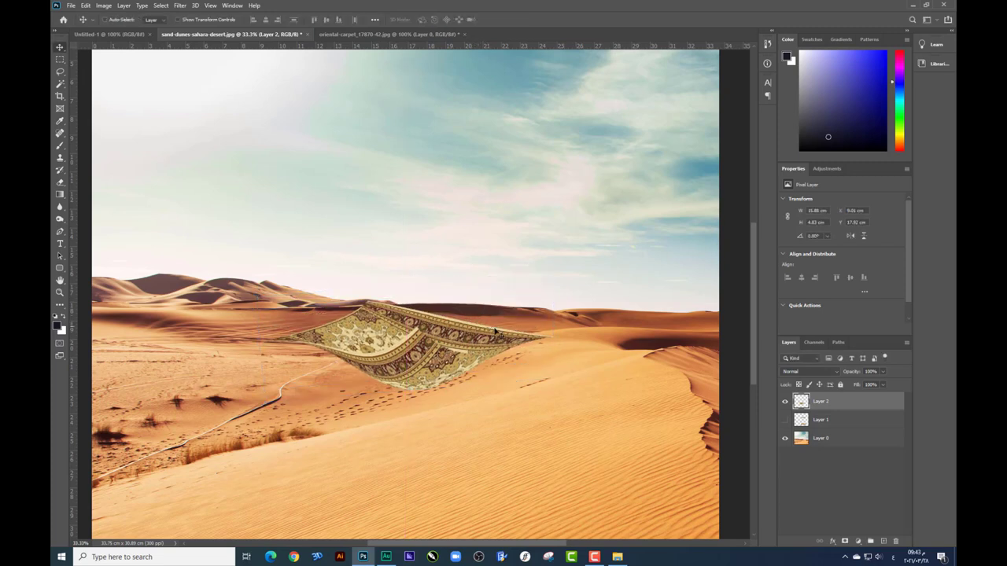
right_click(477, 331)
left_click(494, 393)
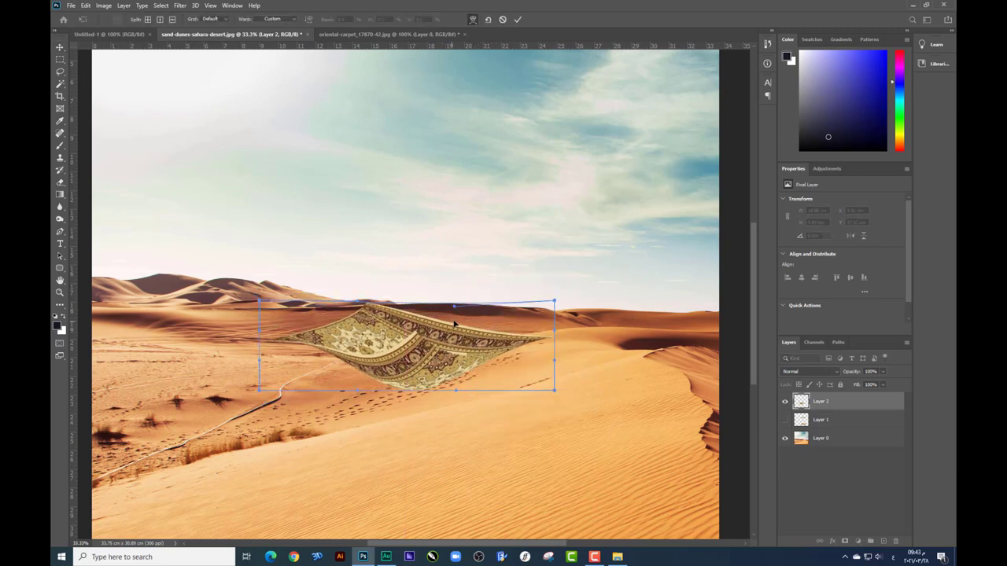
left_click_drag(263, 297, 271, 291)
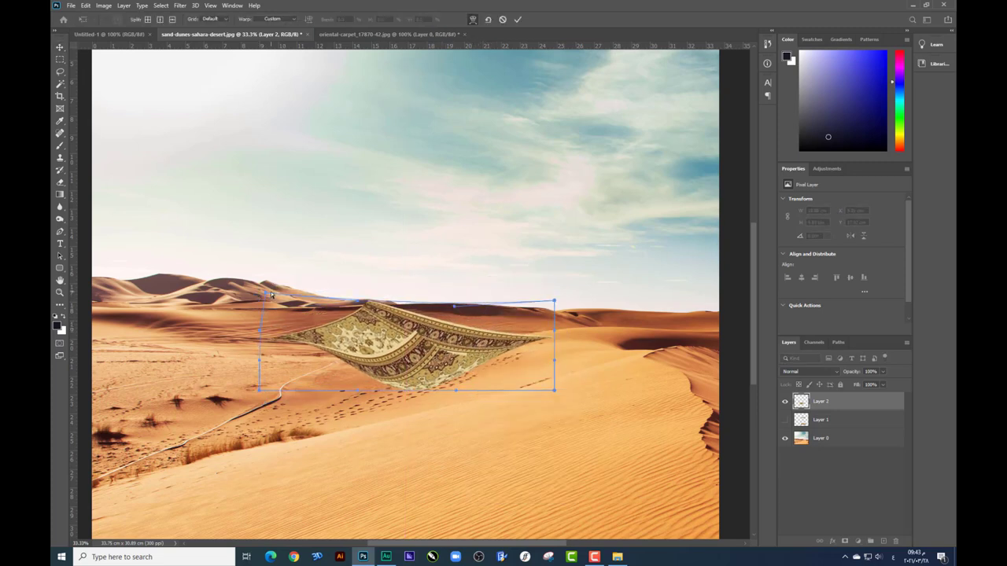
key("Return")
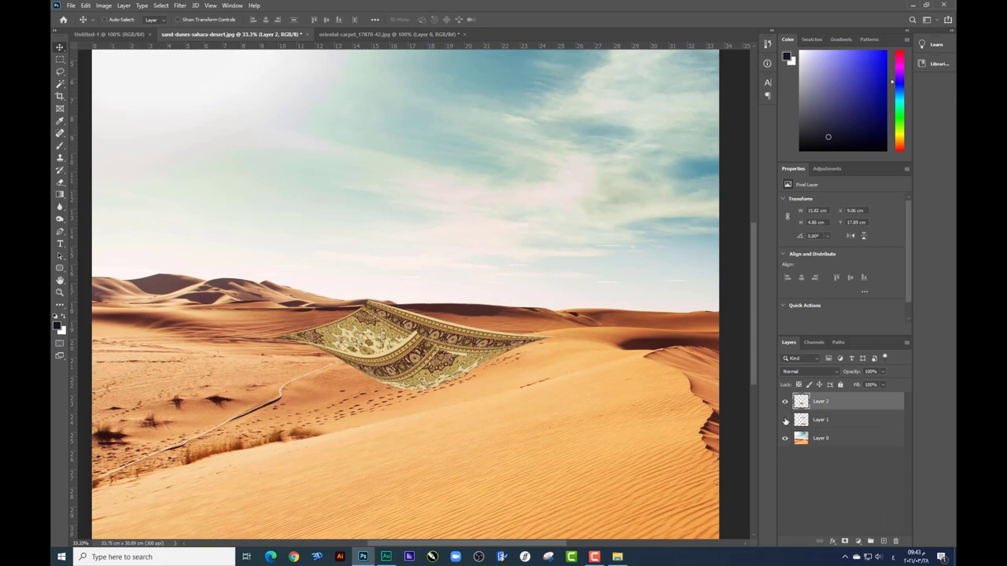
Show the Layer 1 border strips, shift them, and copy the top strip onto its own layer
left_click(784, 420)
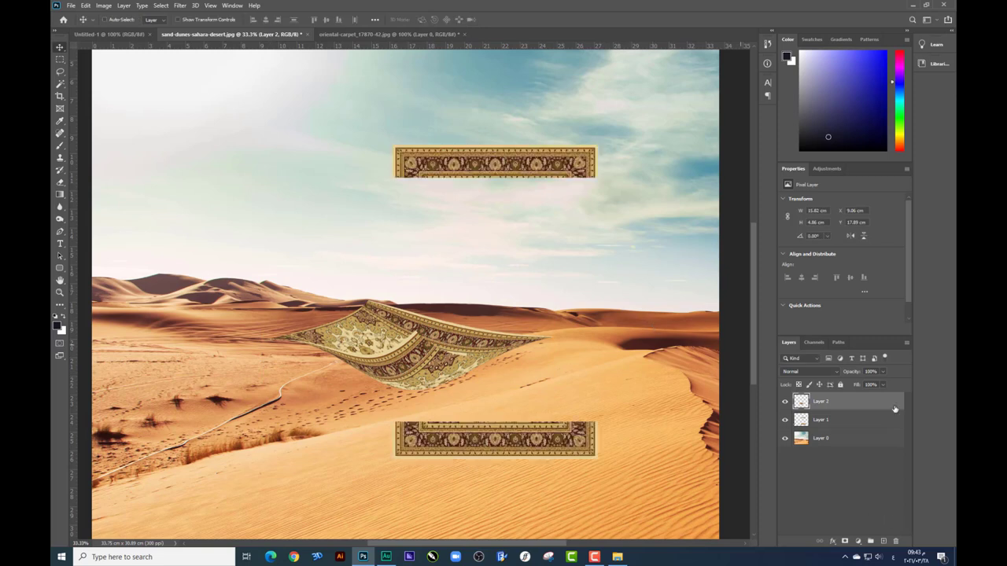
left_click(818, 421)
left_click_drag(570, 368, 591, 378)
key("m")
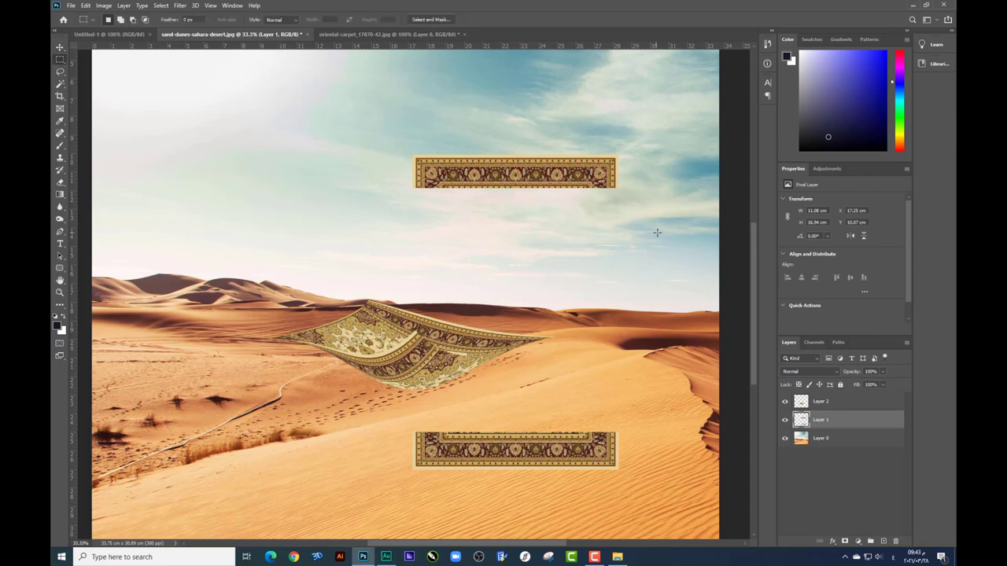
left_click_drag(665, 226, 378, 141)
right_click(513, 180)
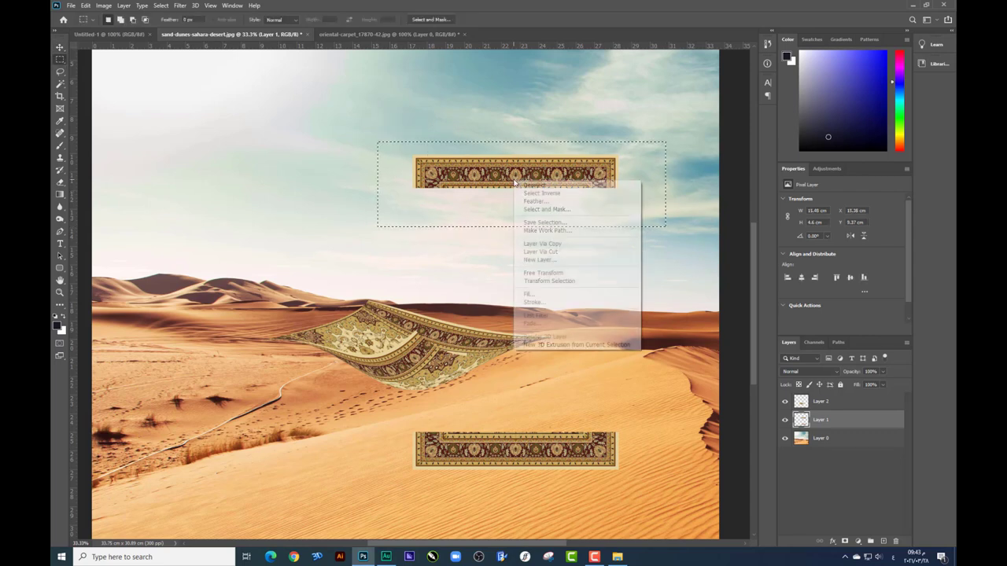
left_click(549, 252)
Reposition the top strip leftward and move the bottom strip up into the sky
key("v")
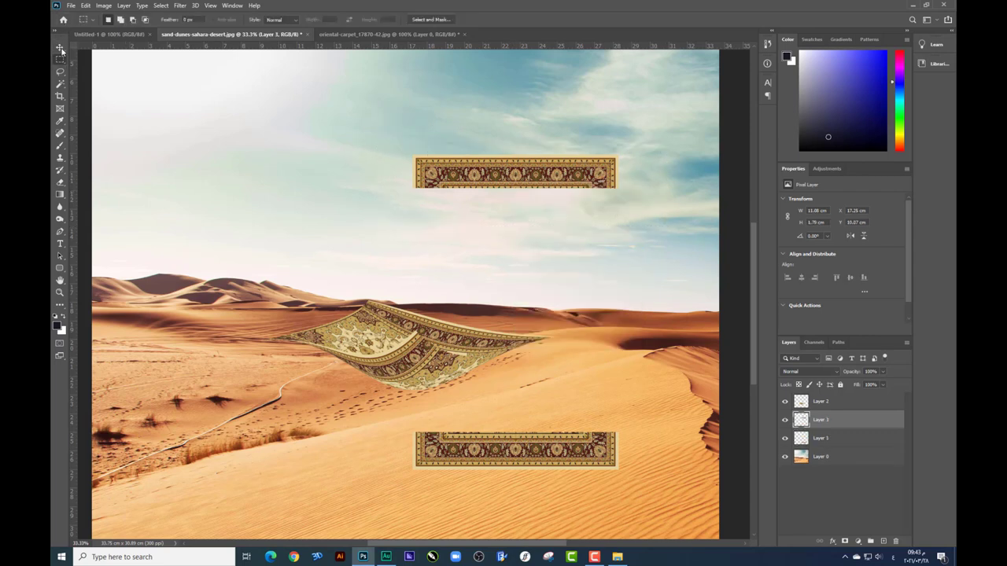
left_click_drag(507, 206, 545, 189)
left_click_drag(592, 453, 539, 382)
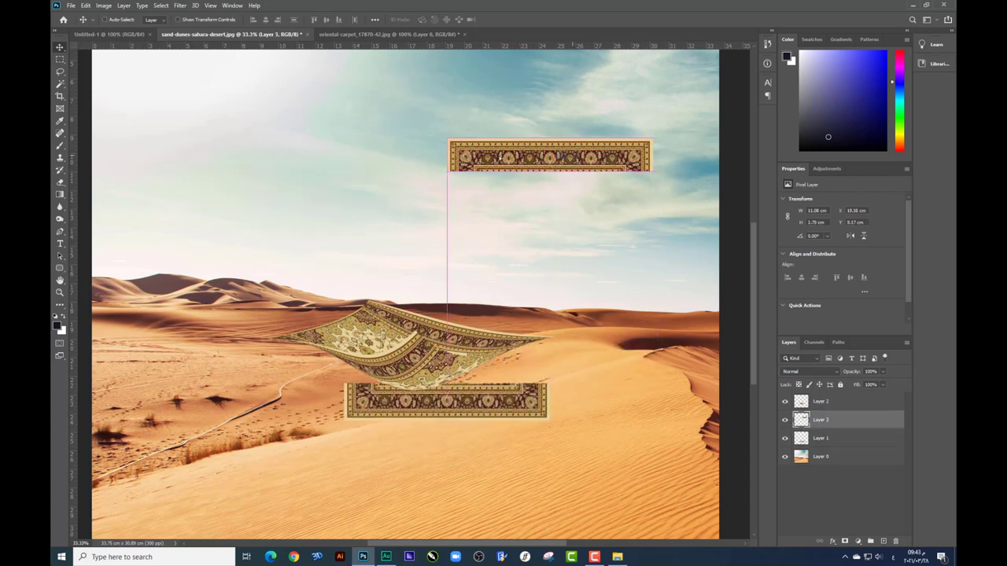
left_click_drag(563, 154, 482, 154)
mouse_move(461, 389)
left_mouse_down()
mouse_move(343, 222)
mouse_move(393, 242)
left_mouse_up()
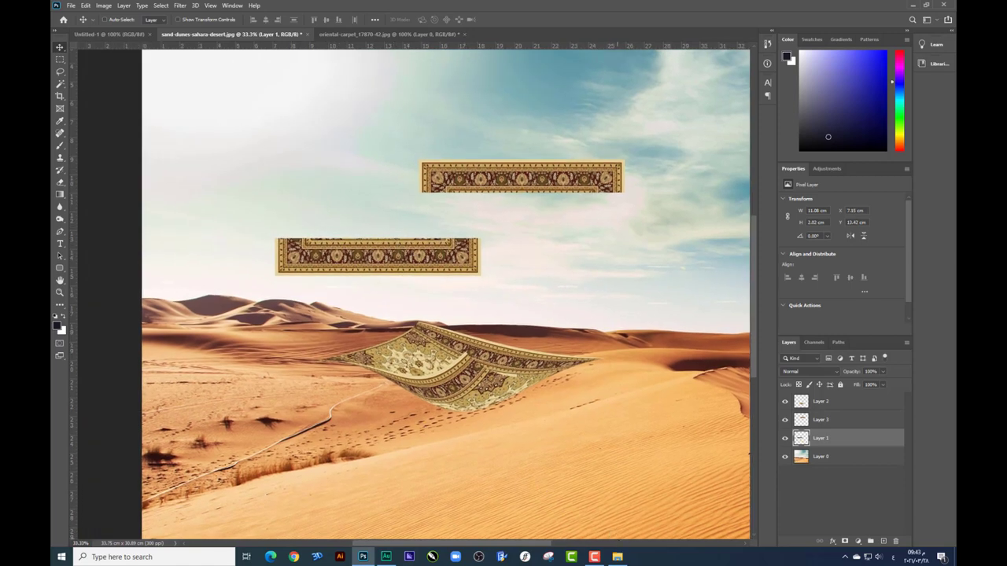
Open Carpet2.jpg from File Explorer as a 29.63 × 15.75 cm document
key("alt+Tab")
left_click_drag(260, 116, 362, 555)
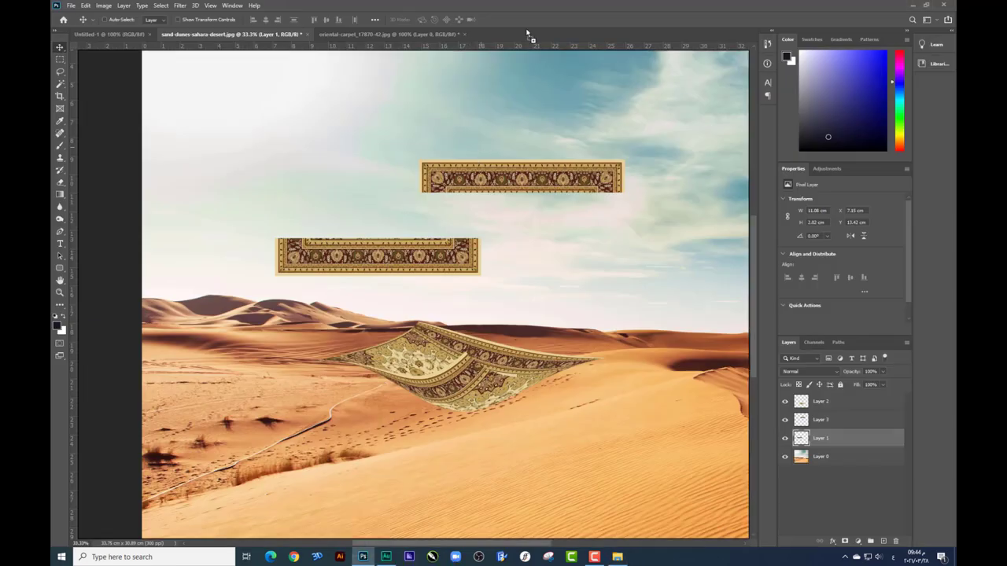
left_click_drag(362, 555, 512, 34)
Trace the rug's white fringe with the Pen tool and copy it to a new layer
key("ctrl+plus")
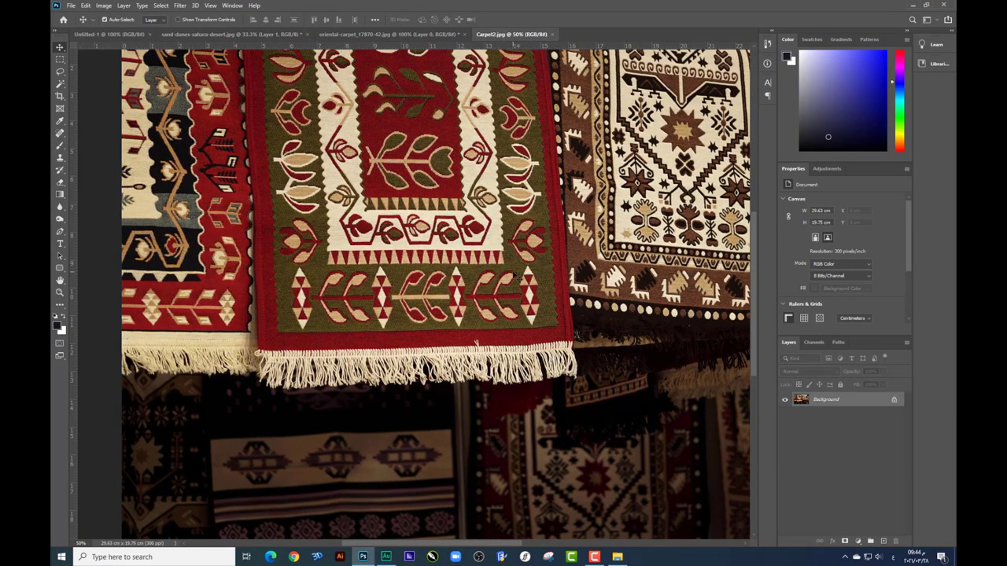
key("ctrl+plus")
left_click(60, 232)
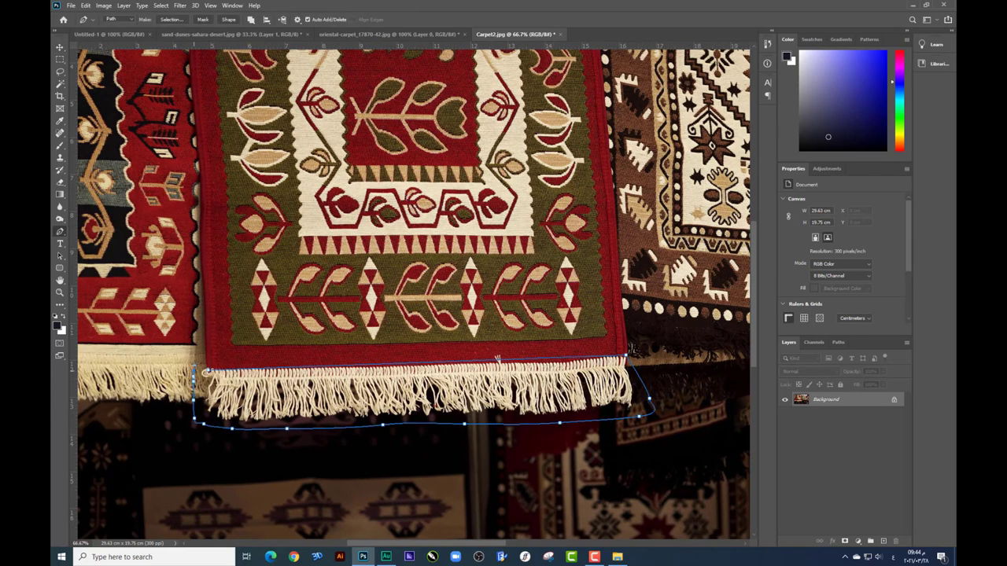
key("ctrl+Return")
key("v")
key("ctrl+j")
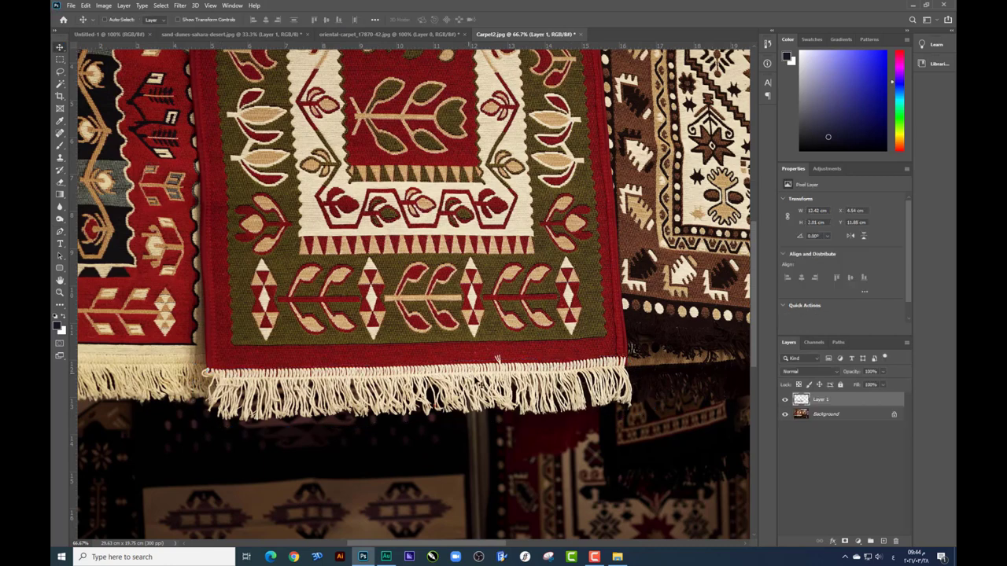
Bring the fringe layer into the desert composite as Layer 4 above the carpet
left_click_drag(491, 364, 419, 157)
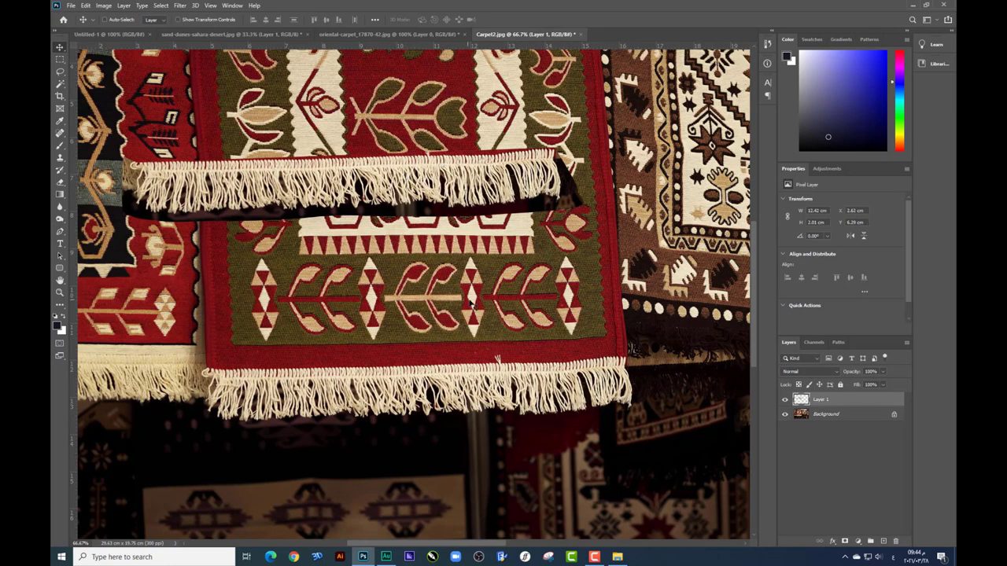
mouse_move(409, 181)
left_mouse_down()
mouse_move(171, 36)
mouse_move(519, 356)
mouse_move(475, 322)
left_mouse_up()
left_click(118, 35)
key("ctrl+plus")
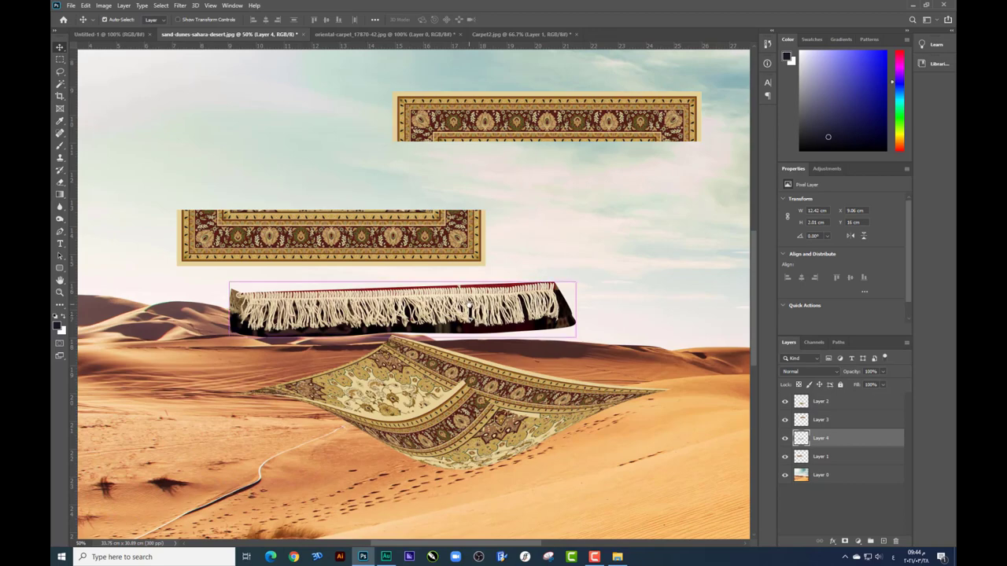
Move the fringe under the middle carpet and delete its dark backing with Magic Wand and Similar
key("ctrl+plus")
mouse_move(469, 307)
left_mouse_down()
mouse_move(462, 269)
mouse_move(460, 285)
left_mouse_up()
key("ctrl+plus")
left_click_drag(319, 245, 359, 231)
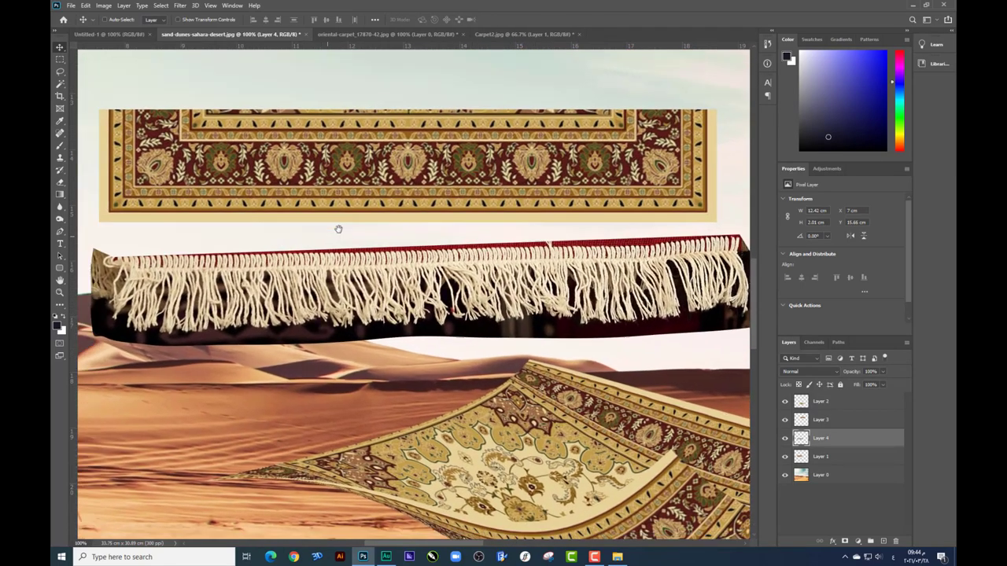
key("w")
left_click(470, 302)
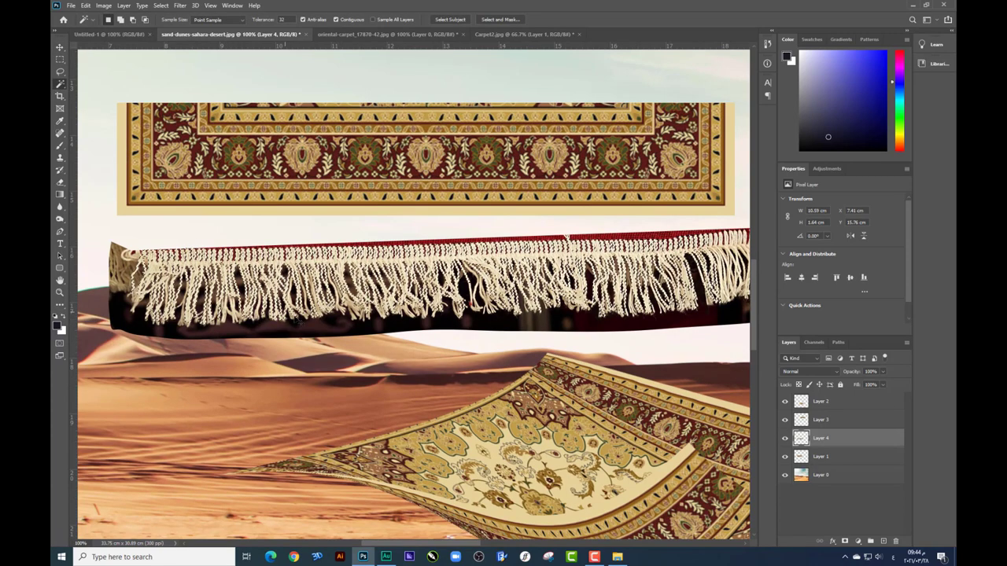
left_click(364, 334)
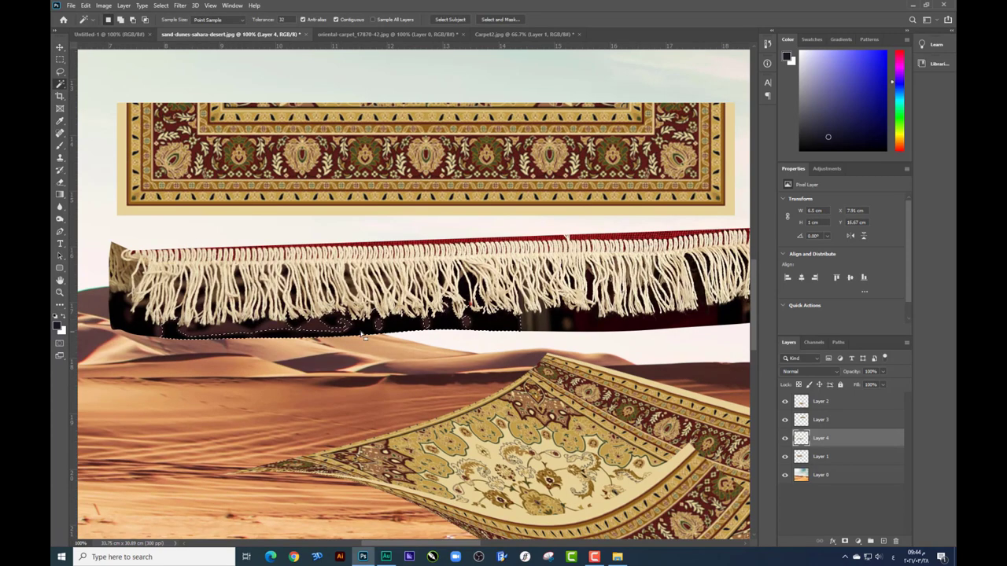
left_click(163, 7)
left_click(170, 164)
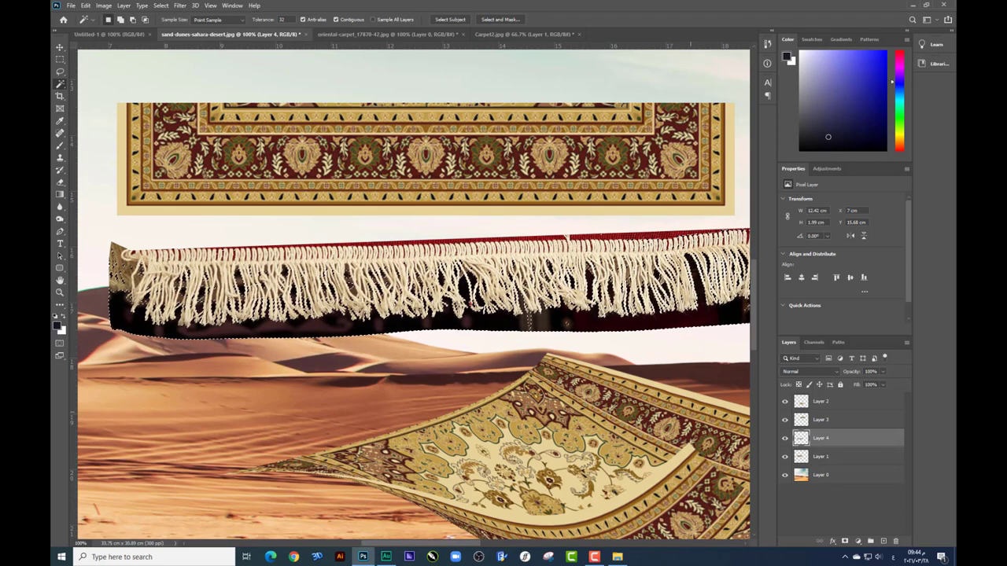
key("Delete")
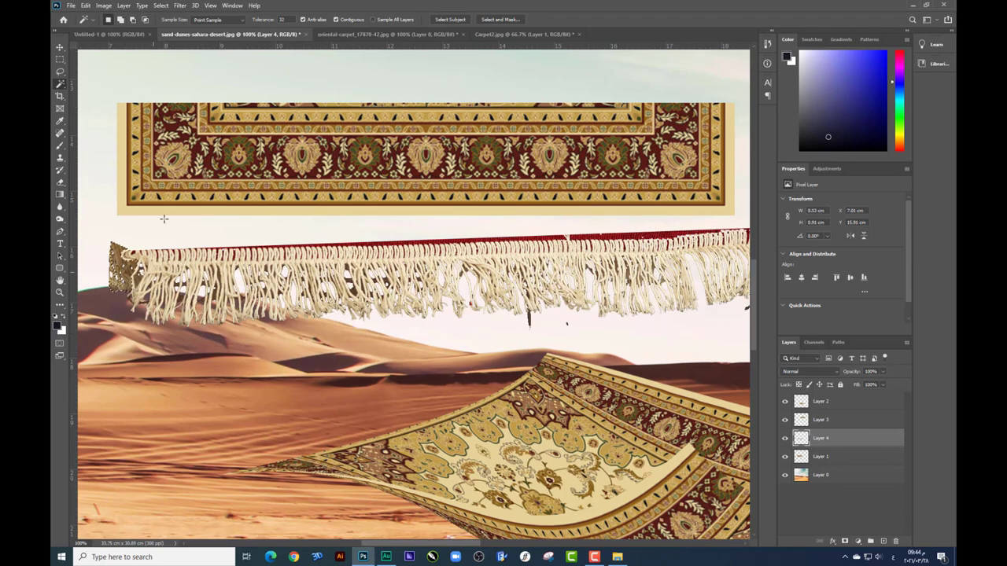
Nudge the fringe up against the carpet and rotate it slightly to match
left_click(161, 6)
left_click(171, 162)
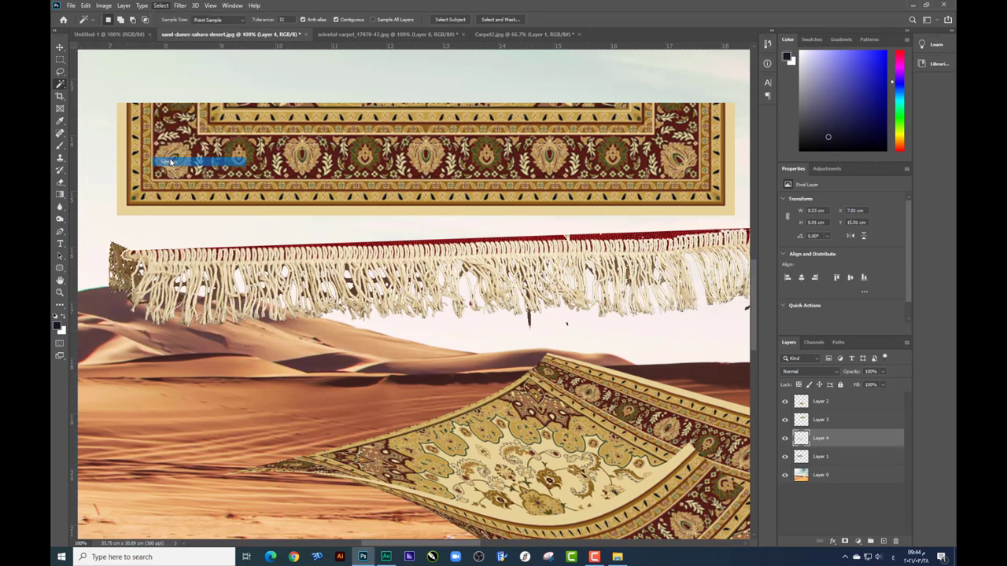
key("ctrl+minus")
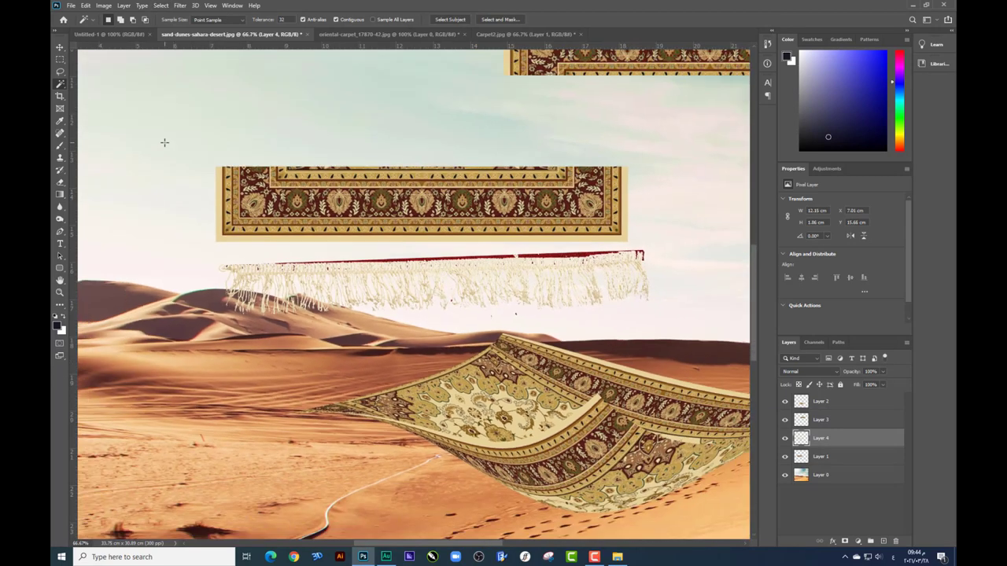
key("ctrl+minus")
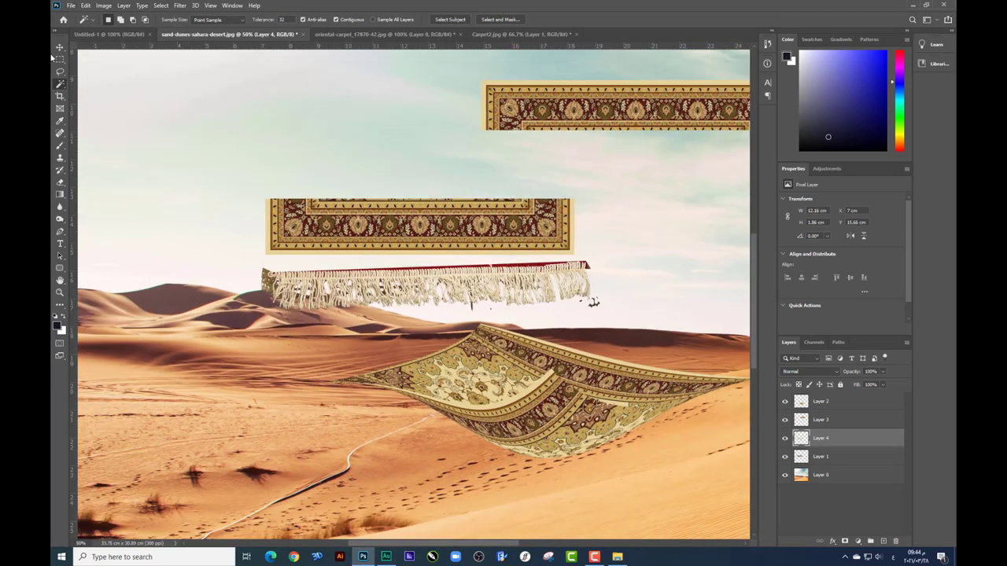
key("v")
left_click_drag(506, 242, 503, 224)
key("ctrl+t")
mouse_move(668, 240)
left_mouse_down()
mouse_move(601, 264)
mouse_move(560, 266)
left_mouse_up()
key("Return")
Select the whole fringe from the Select menu, deselect, and zoom back out to 66.7%
key("ctrl+plus")
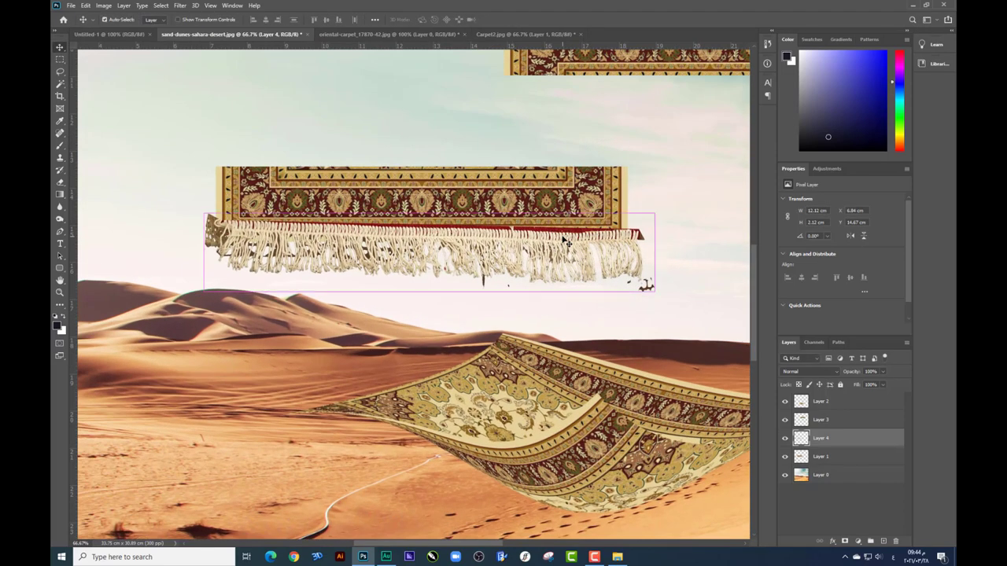
key("ctrl+plus")
left_click(60, 83)
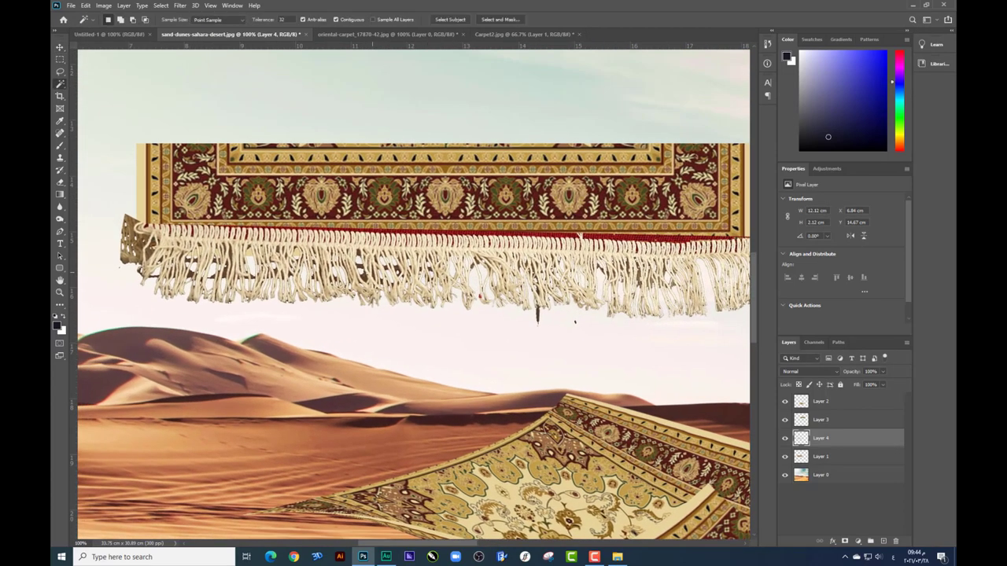
left_click(160, 5)
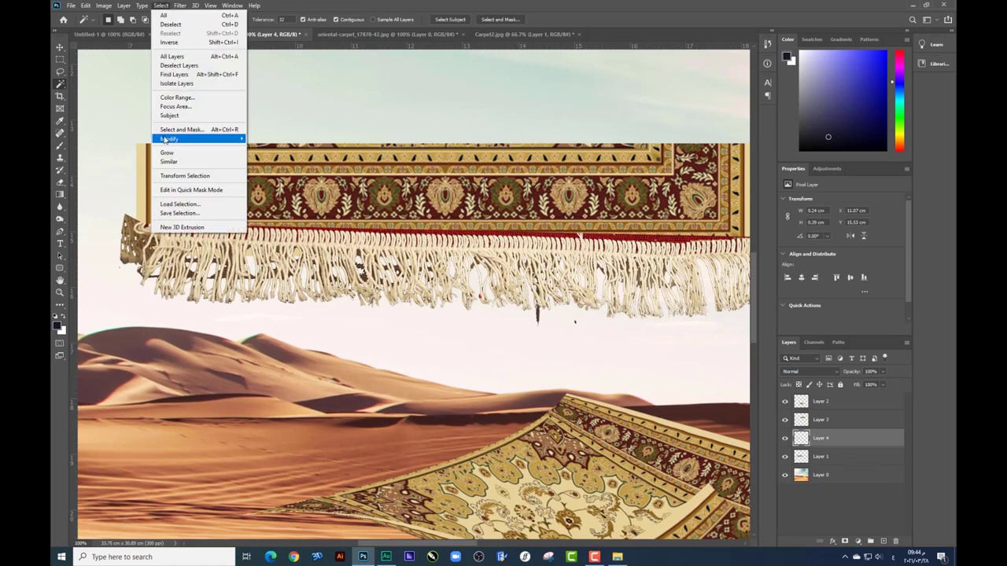
left_click(180, 161)
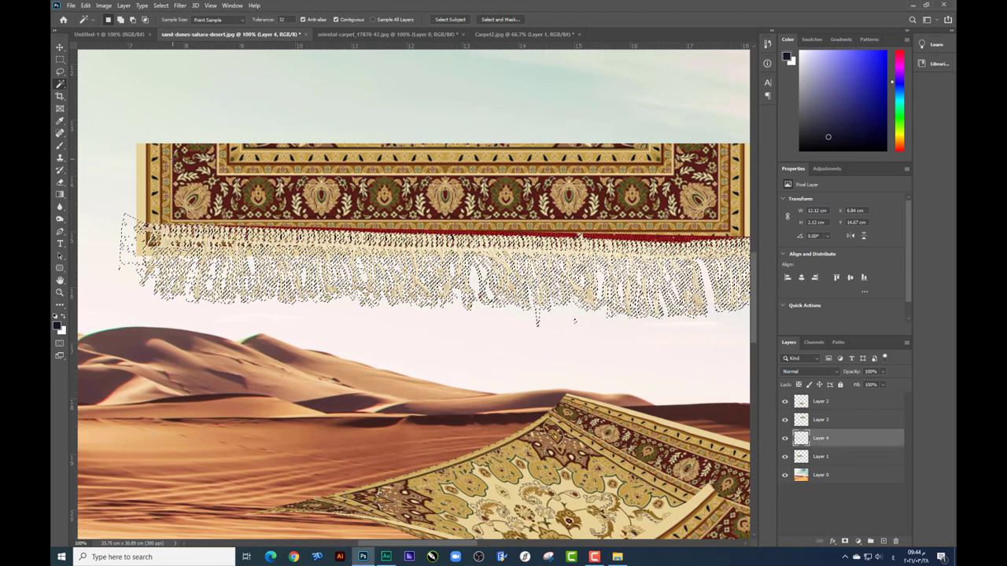
key("ctrl+d")
key("ctrl+minus")
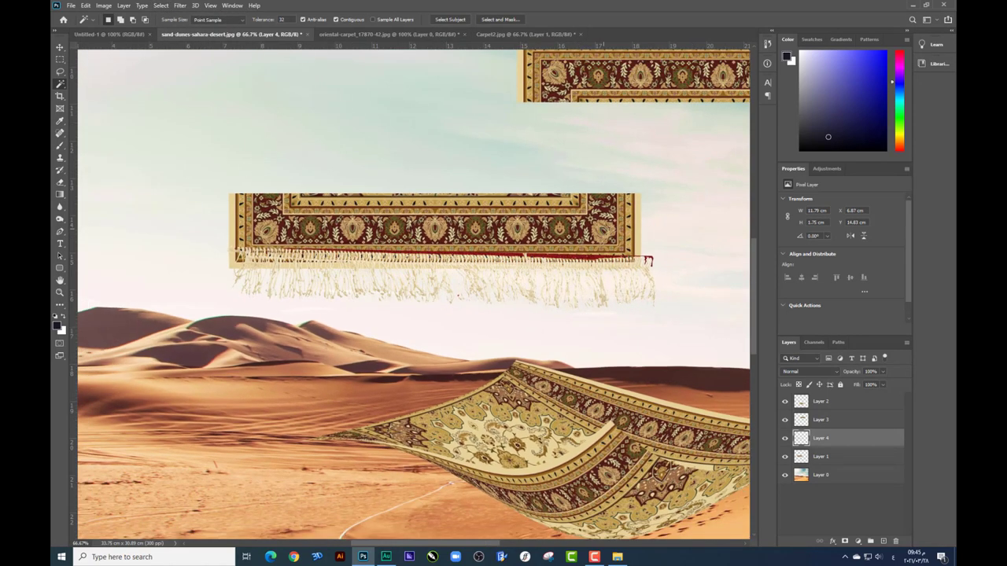
left_click(862, 542)
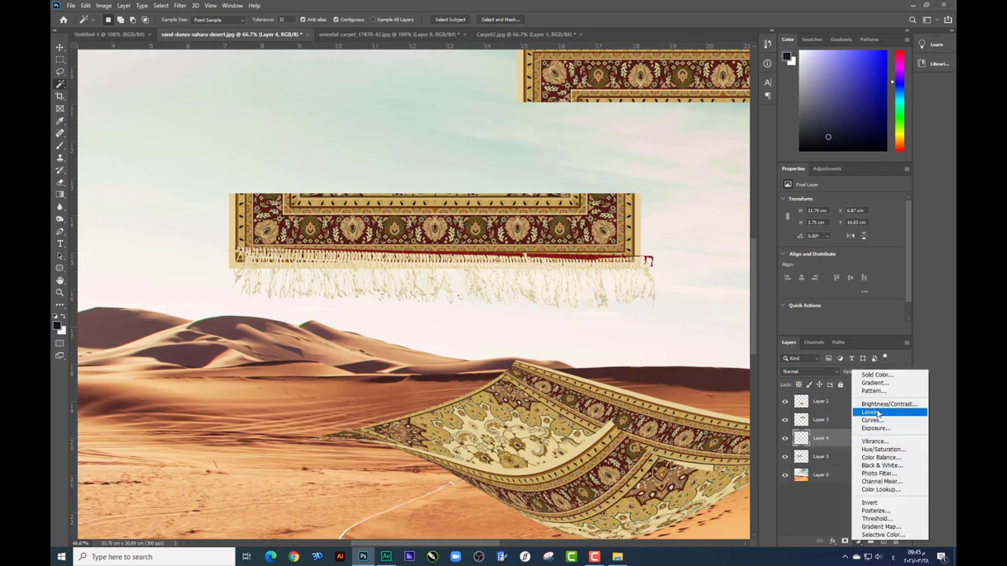
Tone the fringe with a merged Levels adjustment and lower its saturation to -23
left_click(878, 414)
left_click_drag(899, 297, 884, 297)
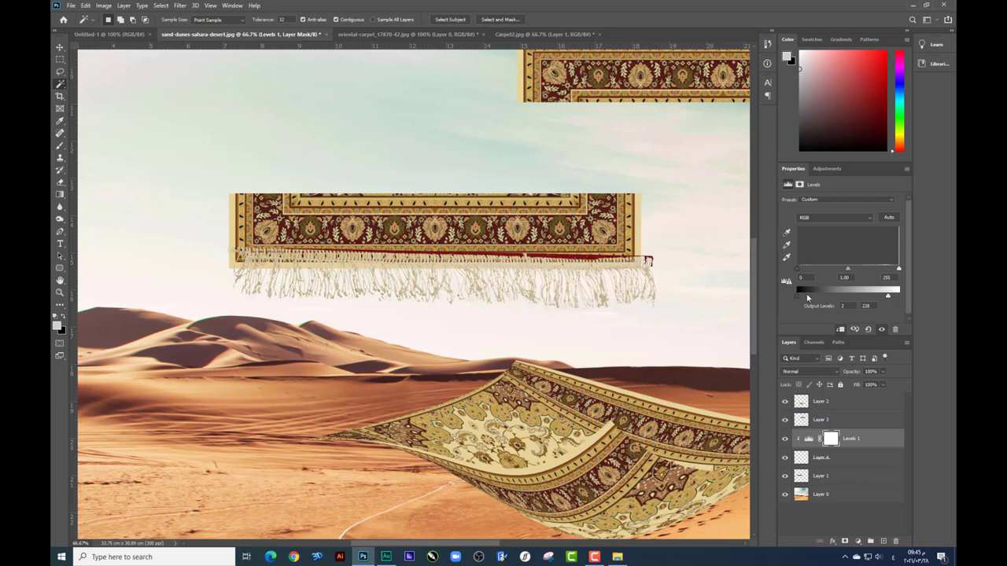
left_click_drag(798, 296, 820, 296)
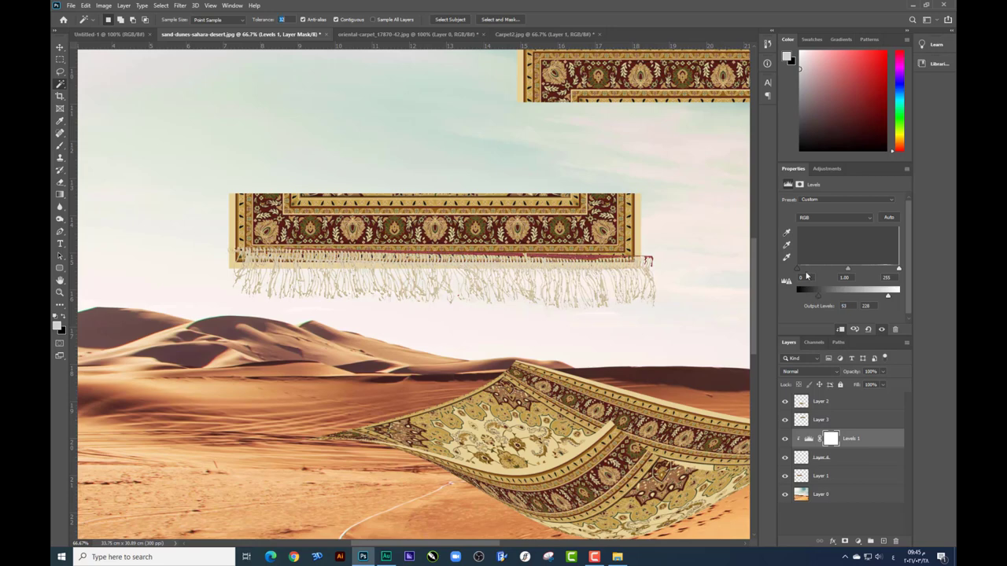
key("ctrl+e")
key("ctrl+u")
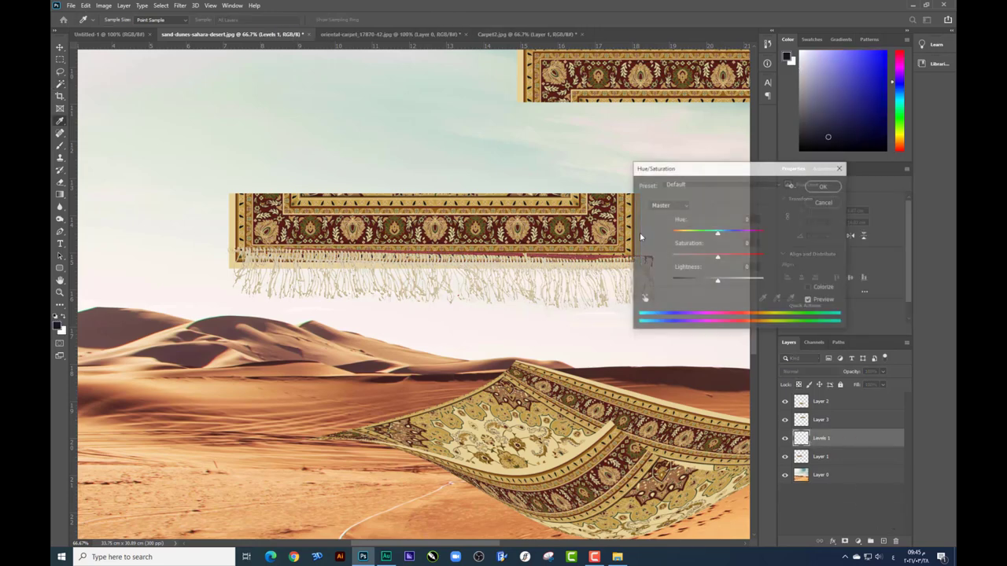
left_click_drag(718, 257, 671, 257)
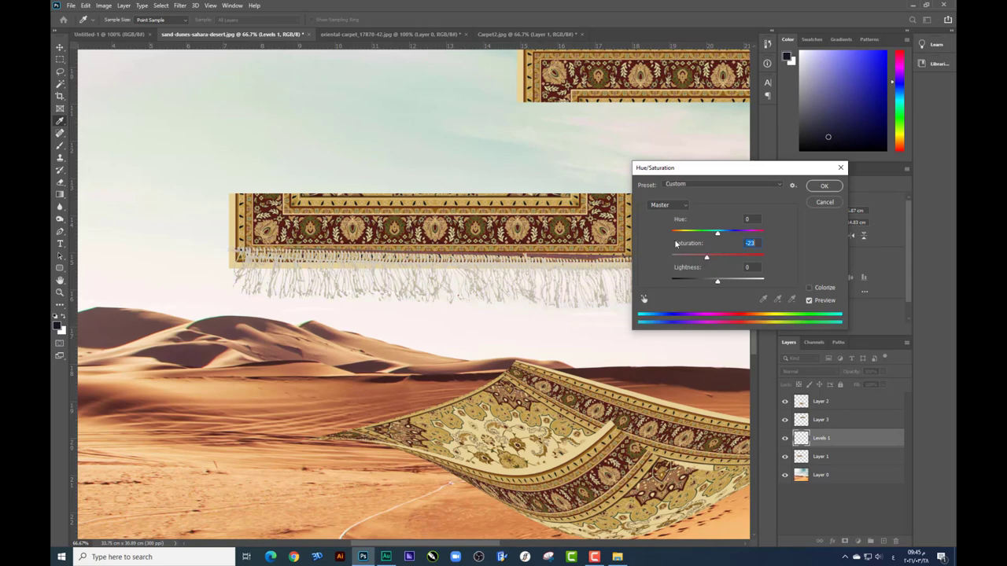
key("Return")
Rotate the fringe to line up straight along the middle carpet's bottom edge
key("w")
key("ctrl+t")
left_click_drag(647, 277, 613, 271)
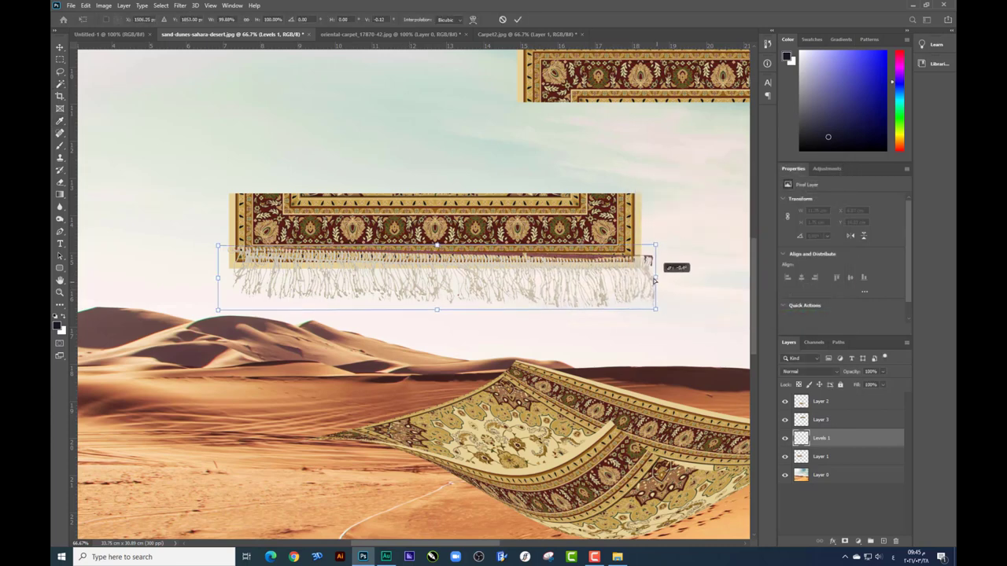
key("Return")
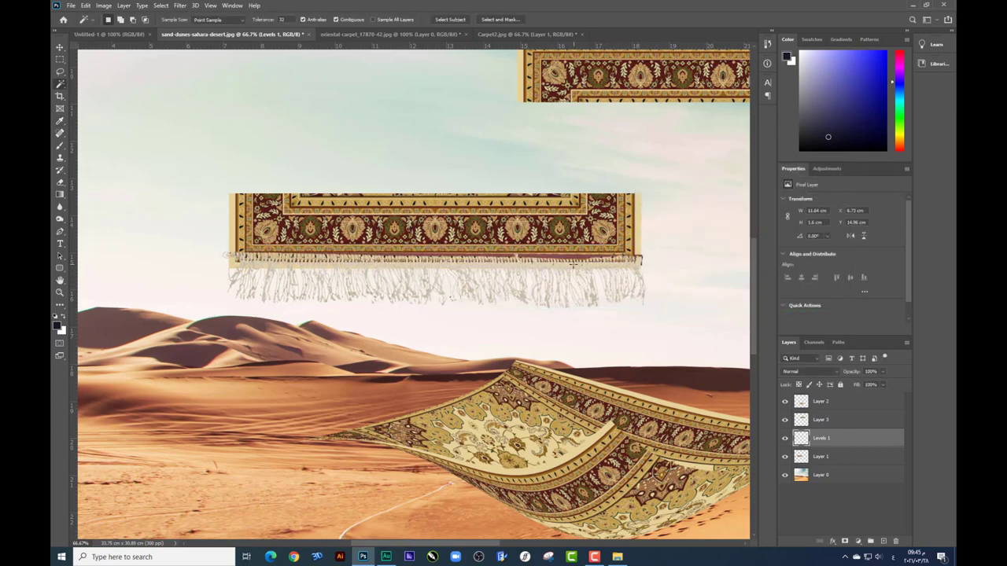
Soften the fringe's top edge with the Eraser, then zoom out to 33.3%
scroll(390, 260, "up", 1, "alt")
left_click(60, 180)
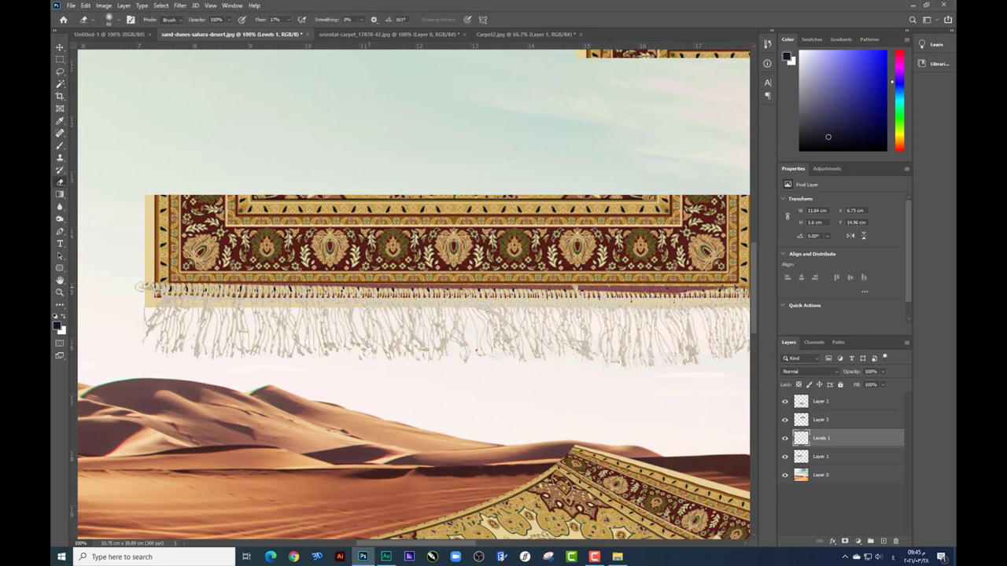
right_click(440, 312)
key("Return")
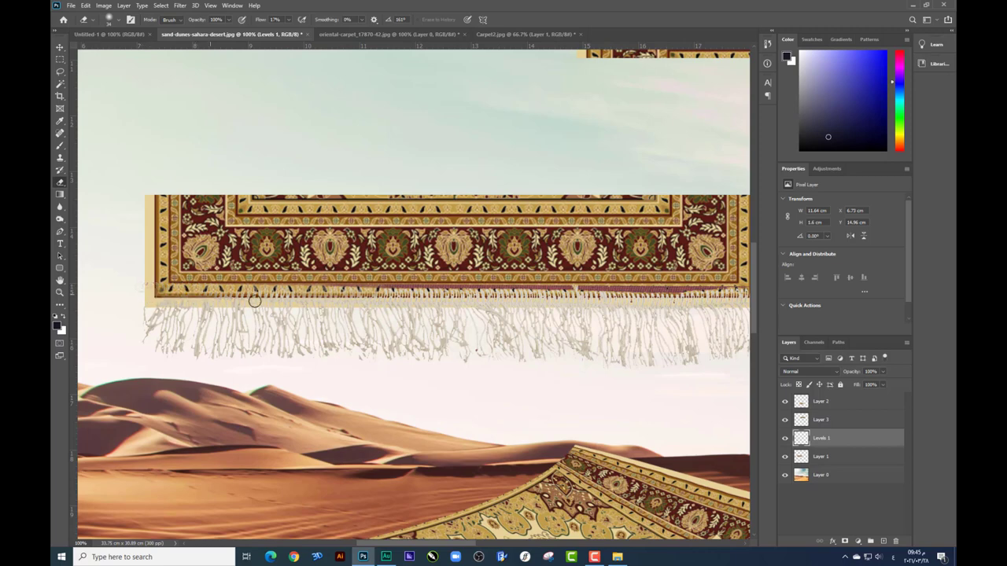
left_click_drag(315, 297, 246, 299)
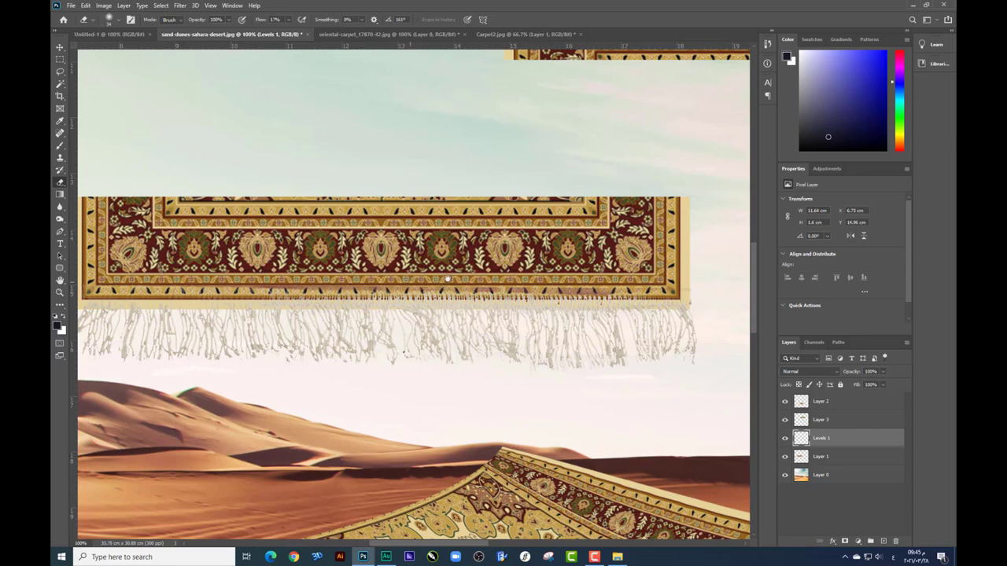
key("ctrl+minus")
key("ctrl+minus")
key("ctrl+minus")
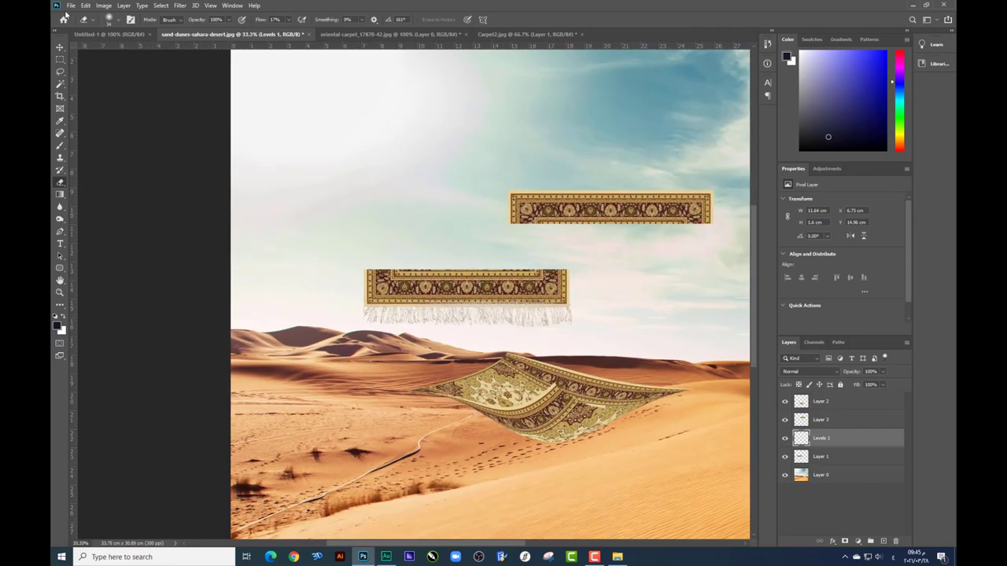
Shift the fringed strip up and left, then merge Layer 1 into Levels 1
left_click(60, 59)
key("ctrl+plus")
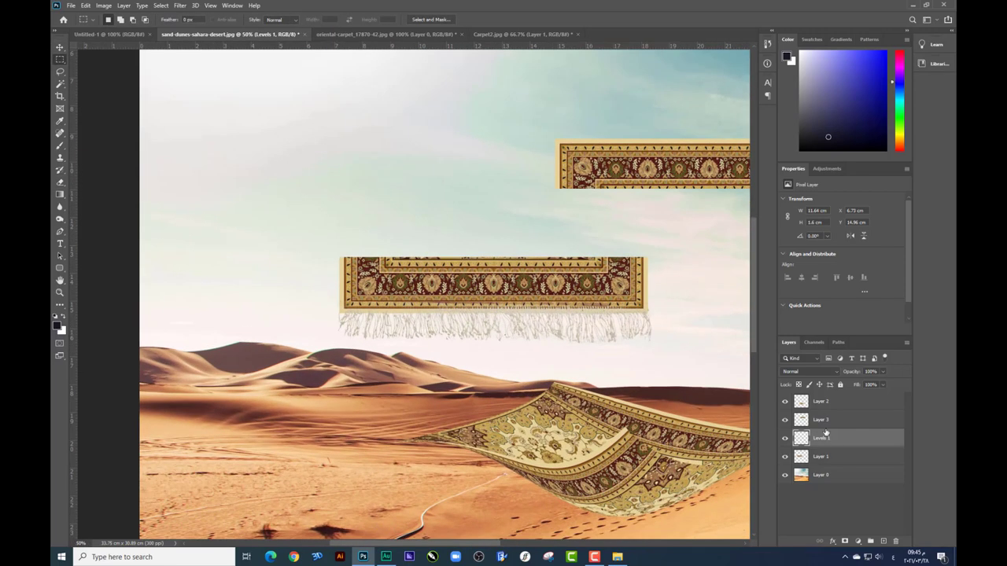
left_click(60, 47)
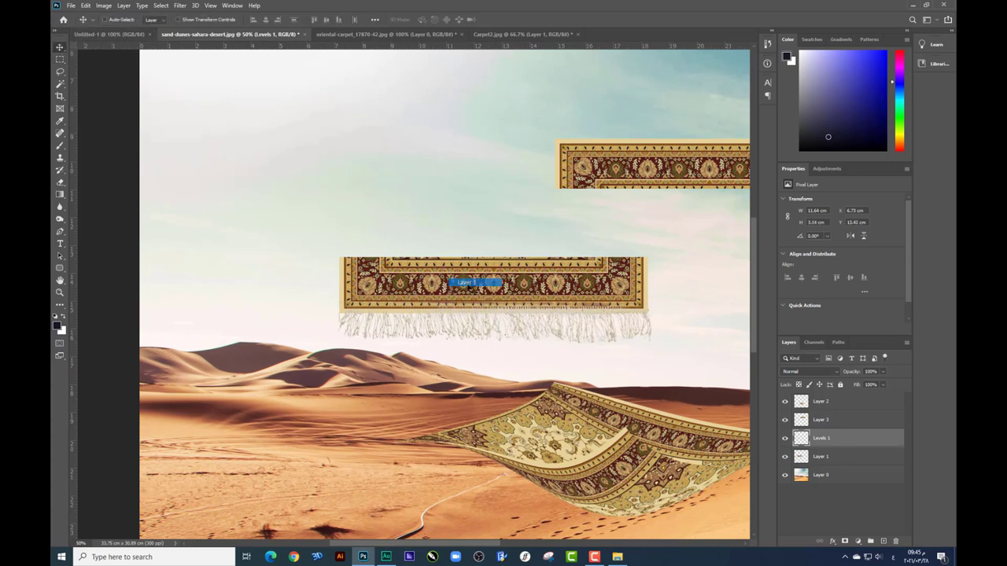
left_click_drag(468, 285, 375, 228)
right_click(844, 467)
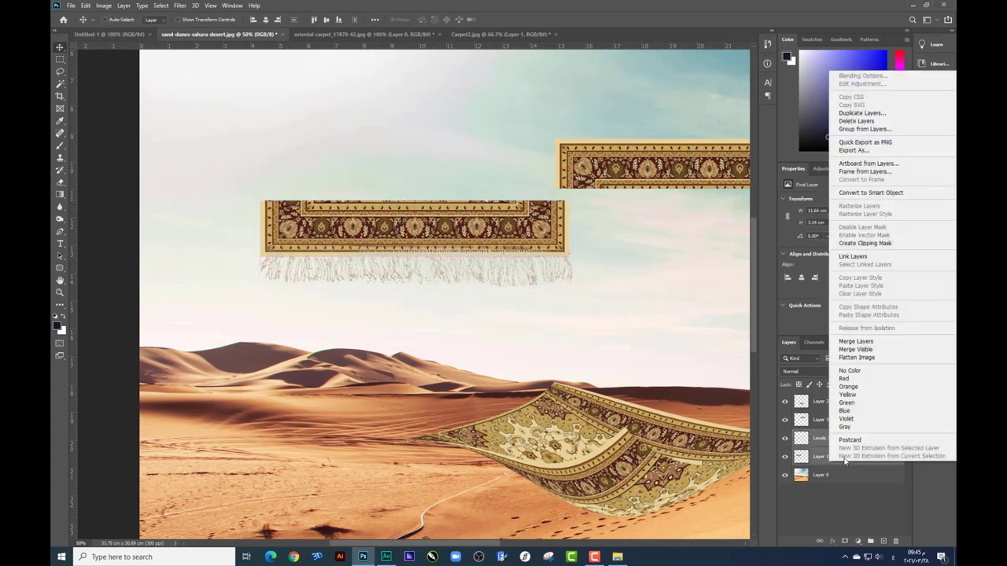
left_click(865, 339)
Move Levels 1 to the top and place the strip over the curved carpet's right side
left_click_drag(504, 218, 478, 283)
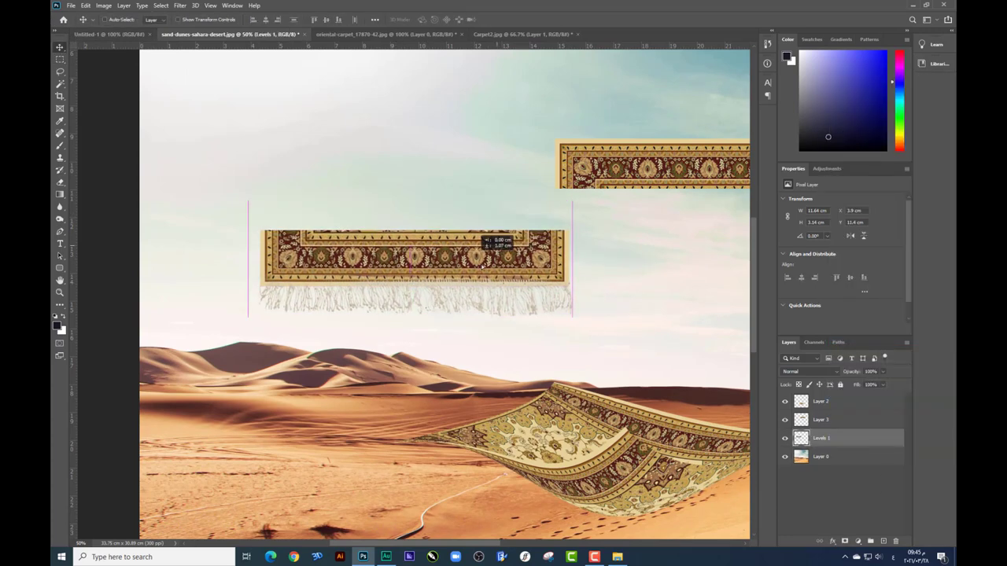
key("ctrl+t")
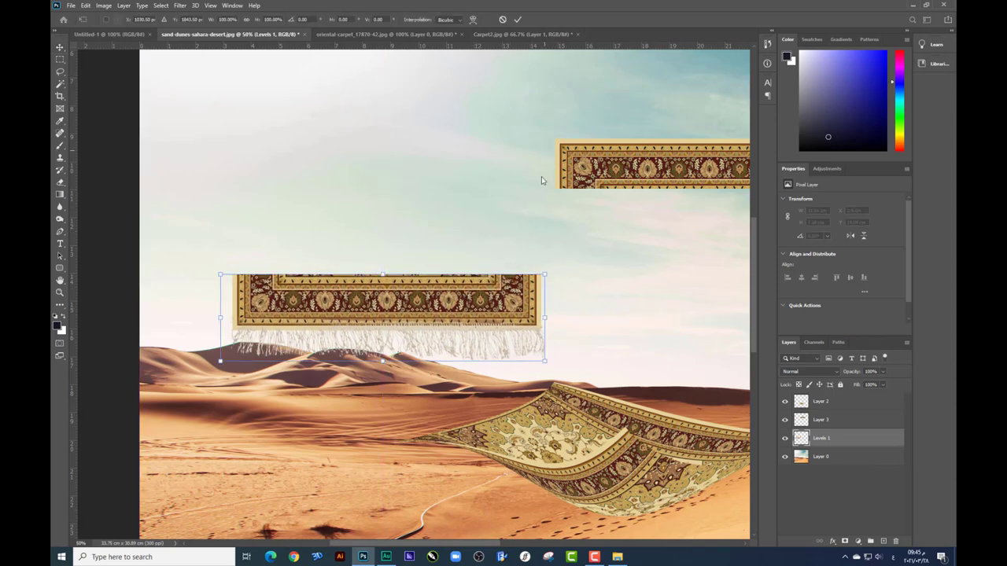
mouse_move(453, 217)
left_mouse_down()
mouse_move(386, 133)
mouse_move(276, 80)
left_mouse_up()
mouse_move(330, 196)
left_mouse_down()
mouse_move(444, 286)
mouse_move(538, 322)
left_mouse_up()
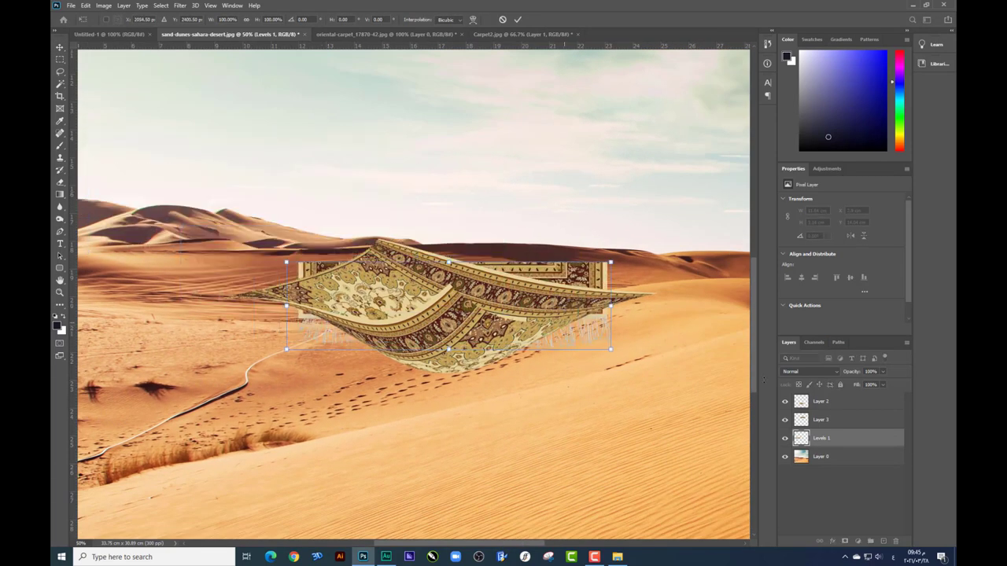
left_click_drag(824, 441, 824, 397)
mouse_move(449, 295)
left_mouse_down()
mouse_move(291, 240)
mouse_move(464, 291)
mouse_move(450, 286)
left_mouse_up()
Skew and stretch the strip to follow the curved carpet's edge and height
key("ctrl+plus")
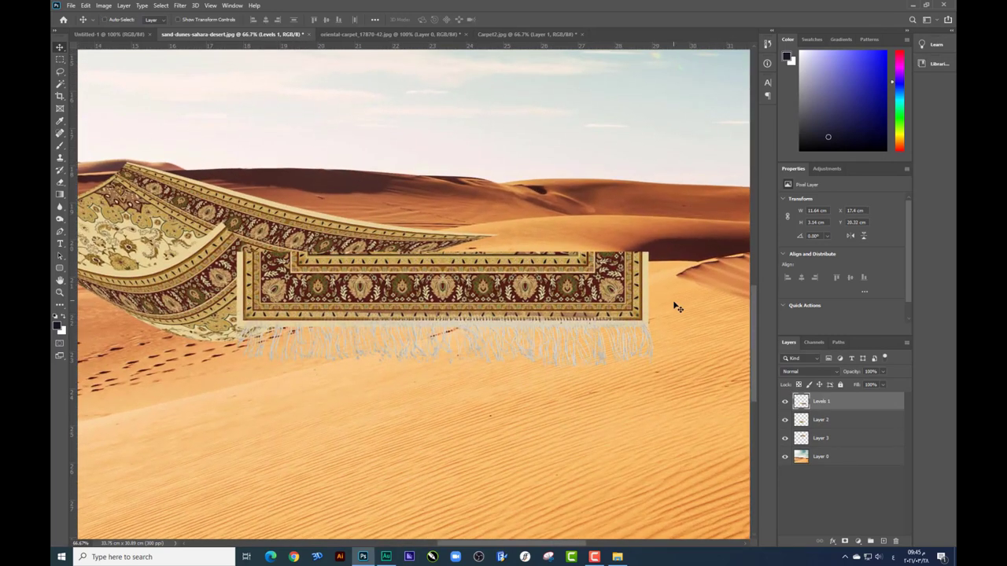
key("ctrl+t")
left_click_drag(650, 299, 484, 249)
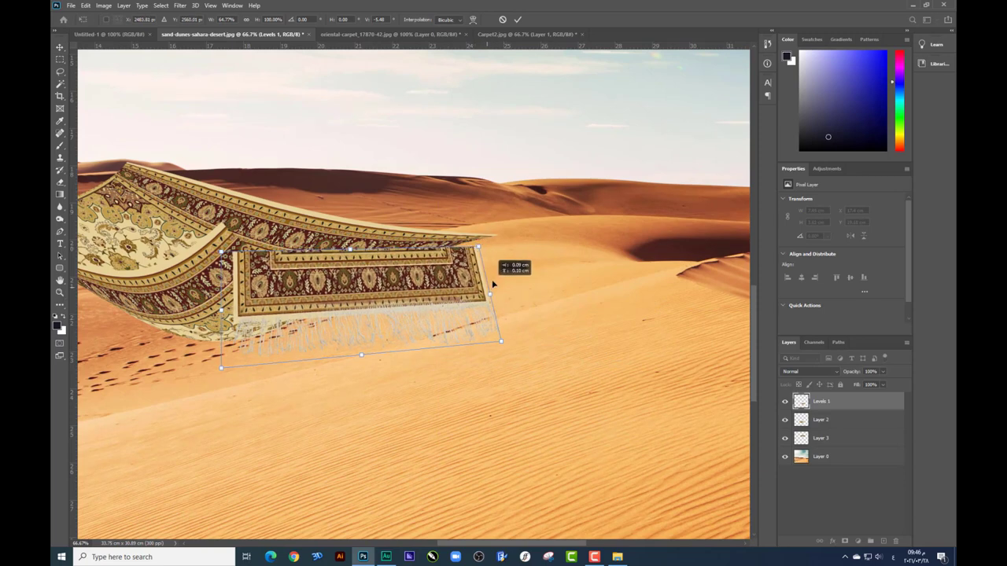
mouse_move(483, 249)
left_mouse_down()
mouse_move(494, 287)
mouse_move(510, 280)
left_mouse_up()
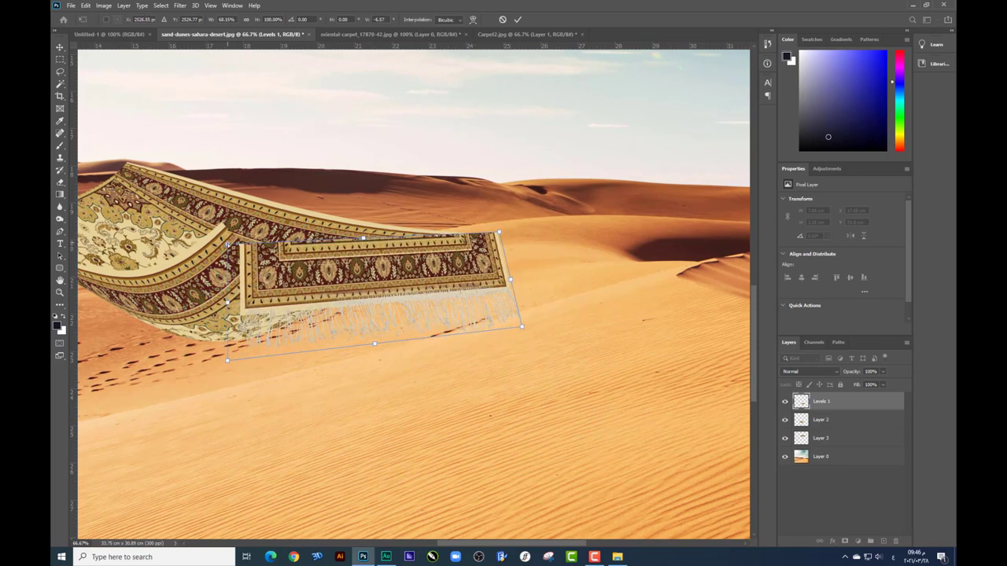
left_click_drag(228, 246, 345, 295)
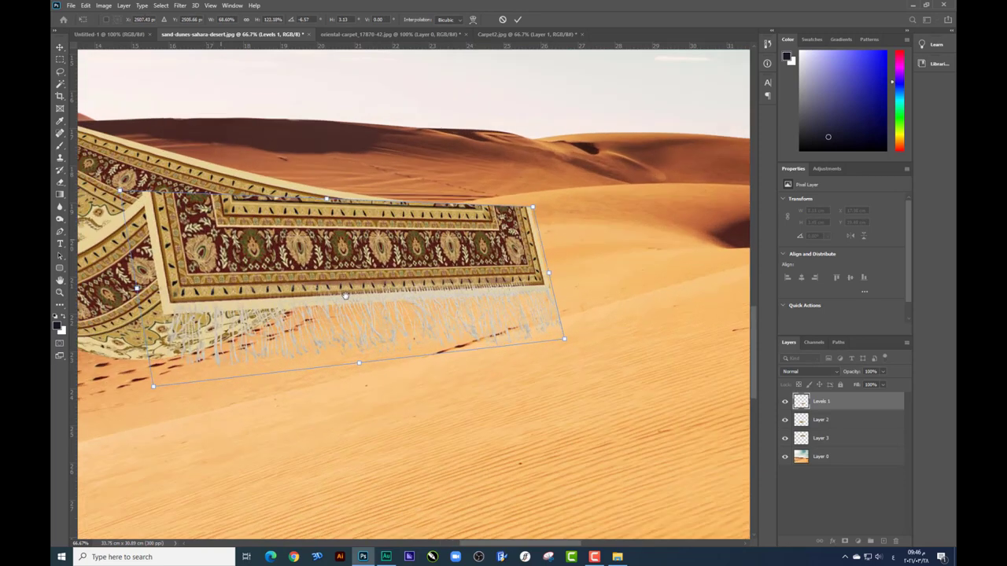
key("ctrl+plus")
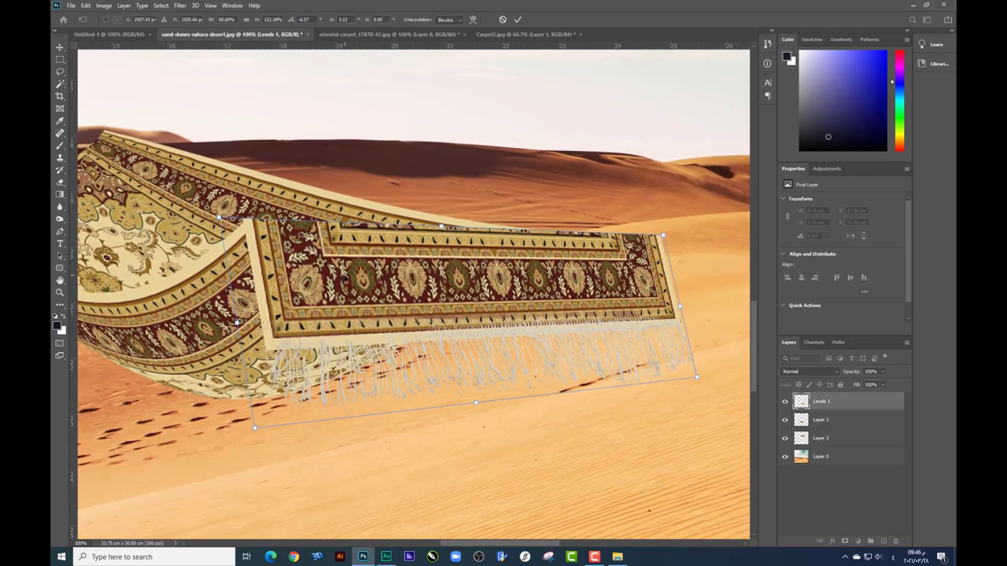
right_click(343, 275)
Warp the fringed strip, folding its left part and bending its right end down, then commit
left_click(393, 340)
mouse_move(338, 291)
left_mouse_down()
mouse_move(286, 293)
mouse_move(296, 262)
left_mouse_up()
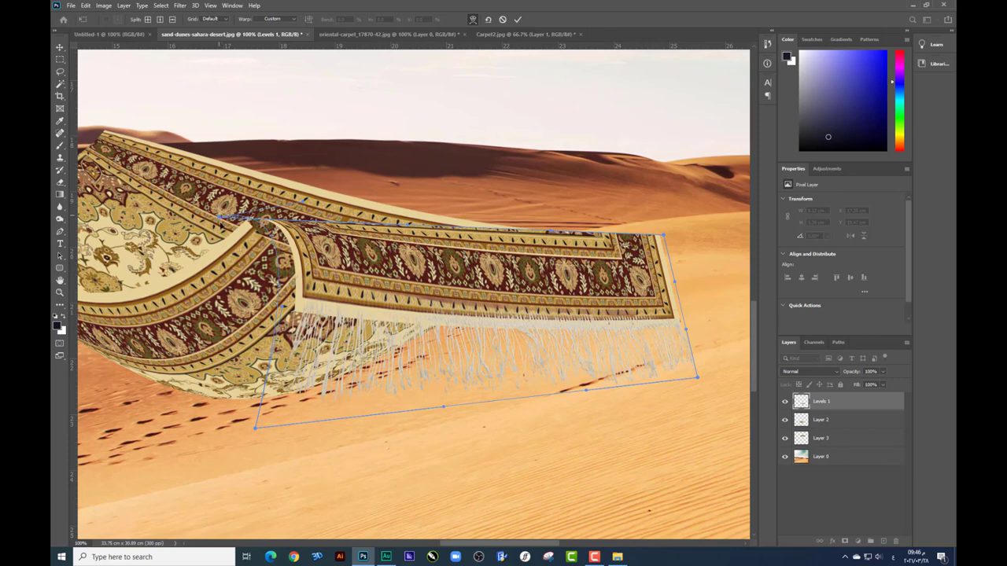
left_click_drag(220, 224, 166, 221)
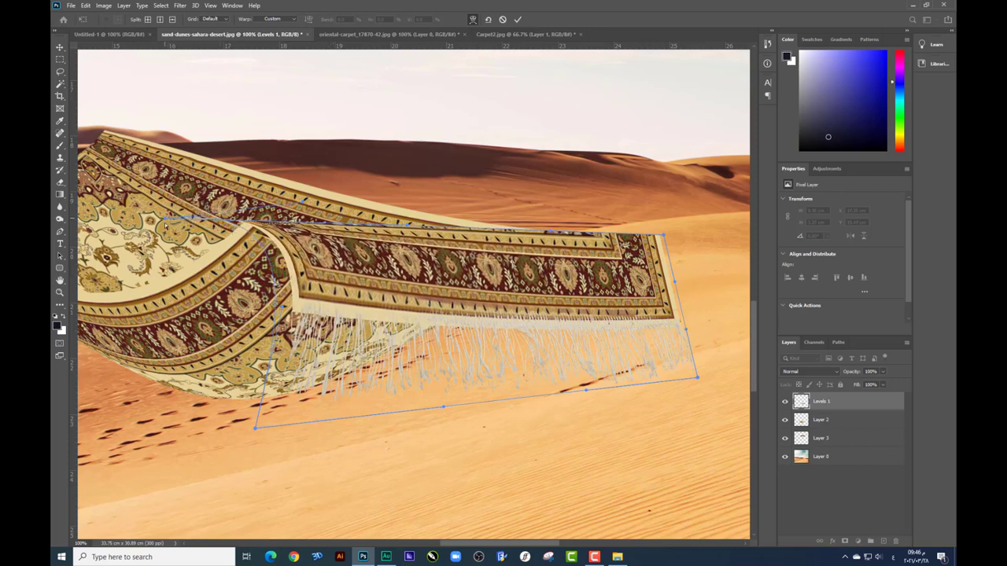
left_click_drag(166, 225, 168, 235)
left_click_drag(272, 234, 254, 232)
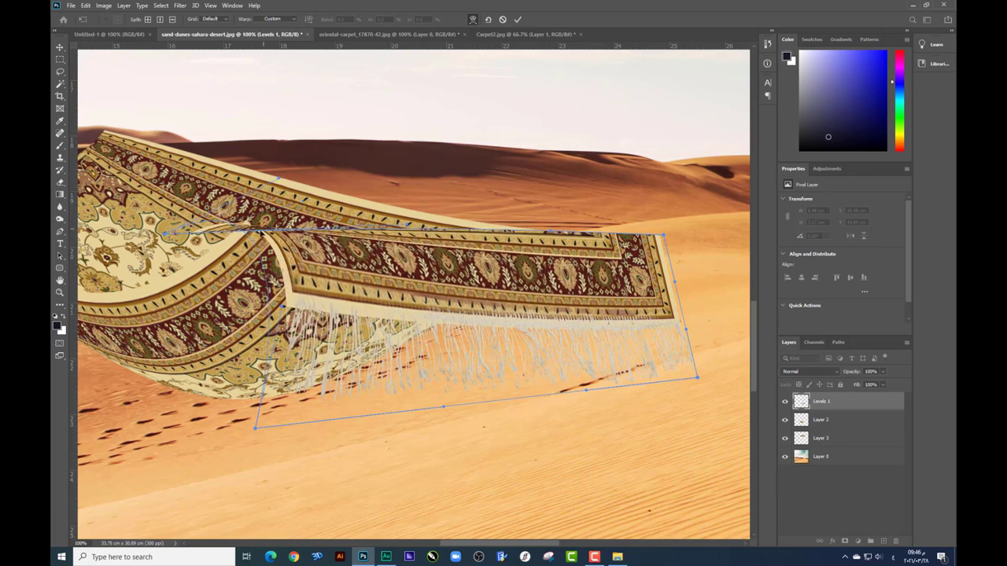
left_click_drag(161, 236, 162, 228)
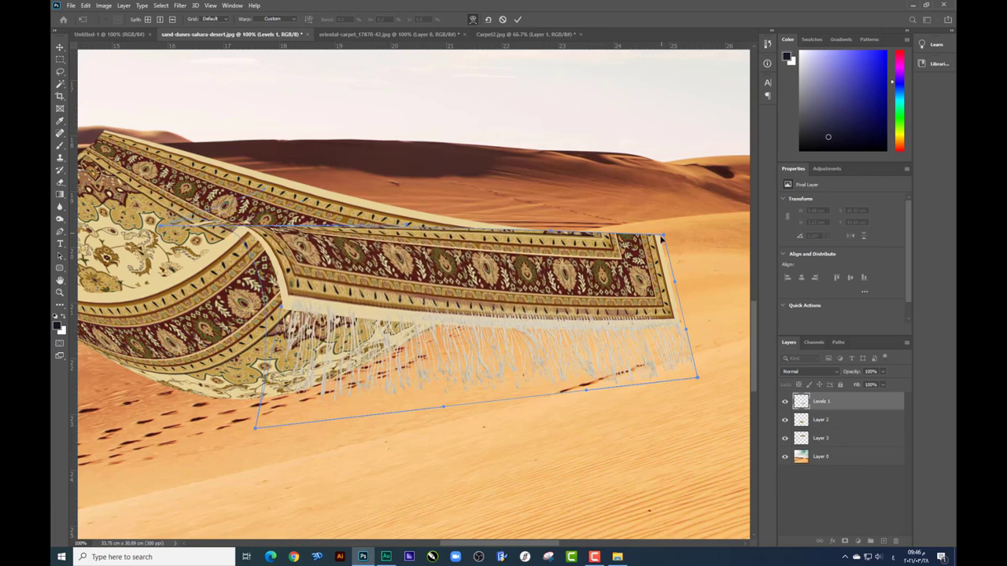
left_click_drag(661, 238, 648, 243)
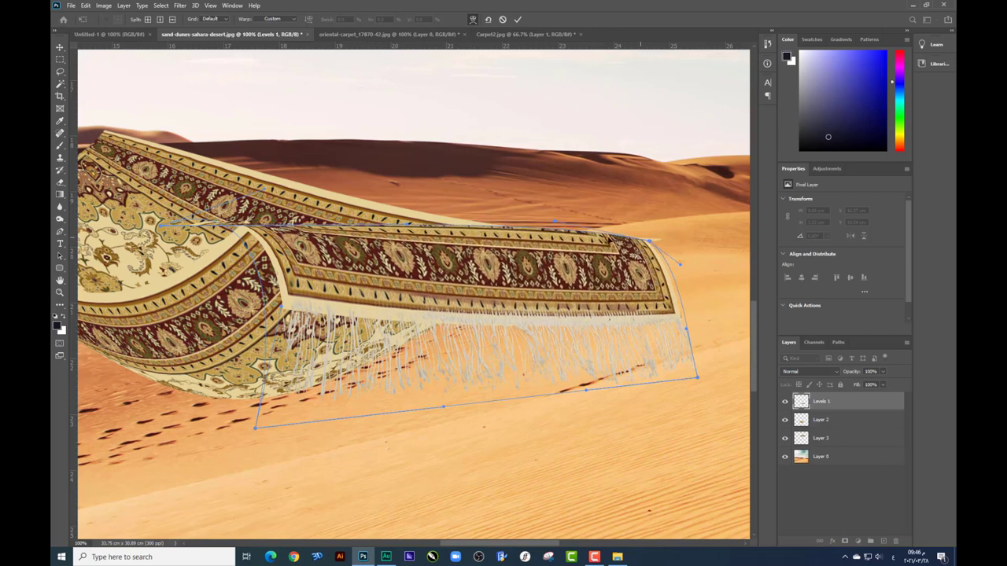
left_click_drag(650, 271, 671, 253)
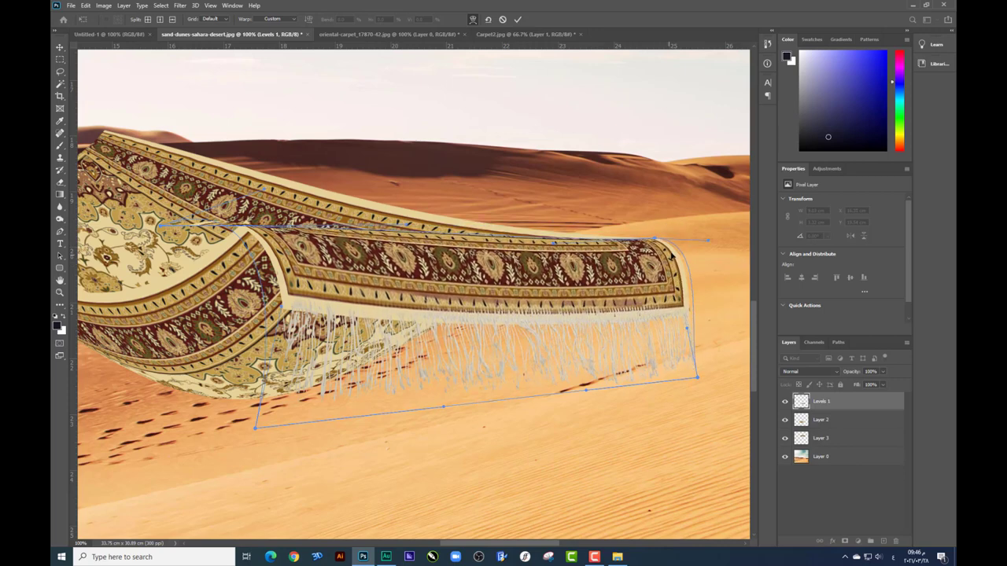
scroll(523, 277, "left", 3)
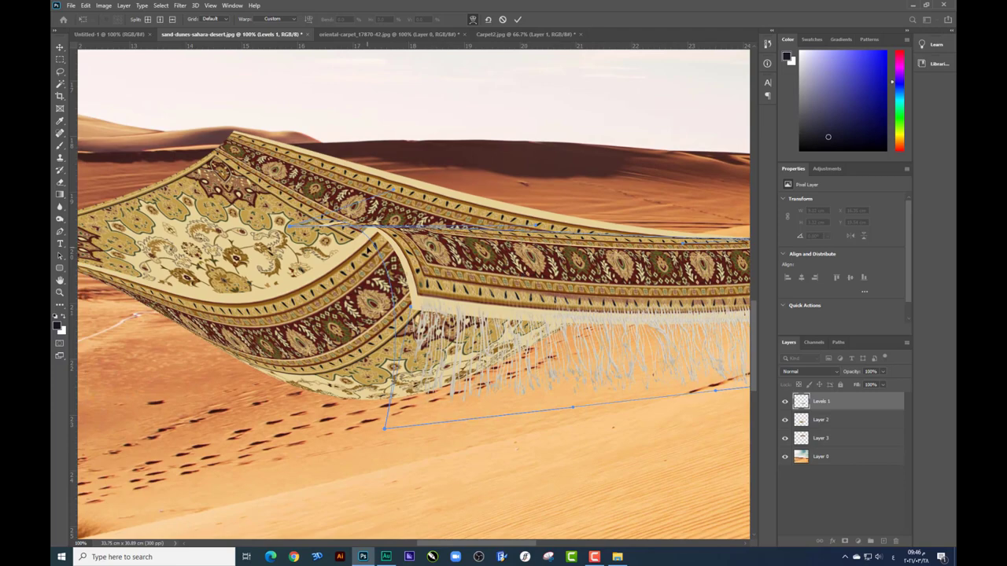
key("Return")
key("ctrl+minus")
Zoom in on the carpet and drag out a copy of its right section with the Move tool
key("ctrl+minus")
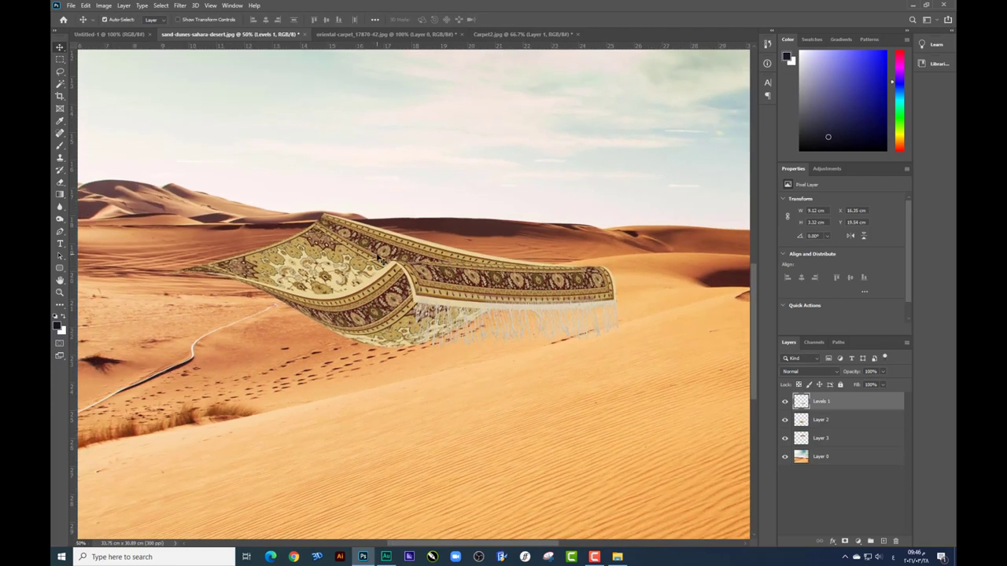
key("ctrl+minus")
left_click(60, 182)
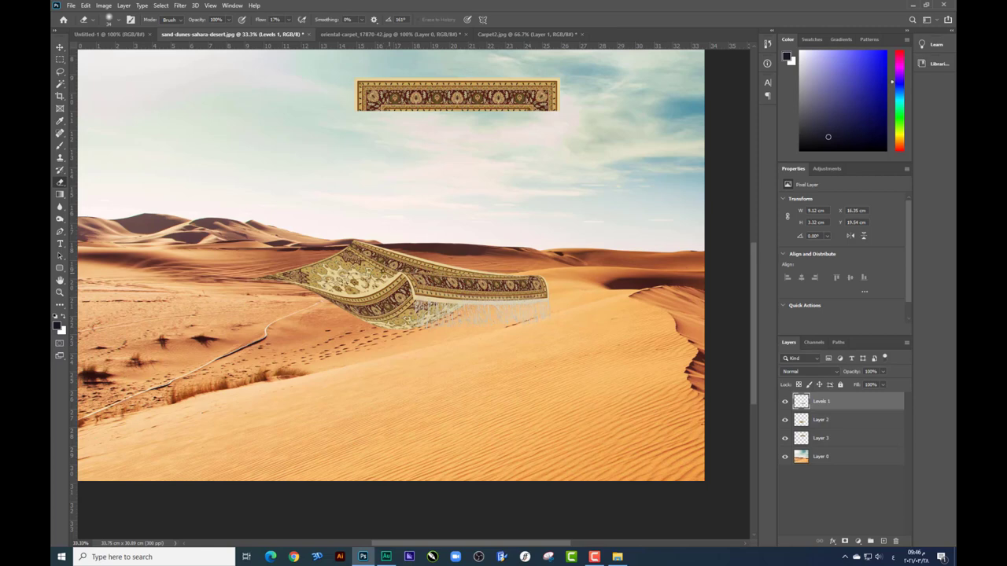
key("ctrl+plus")
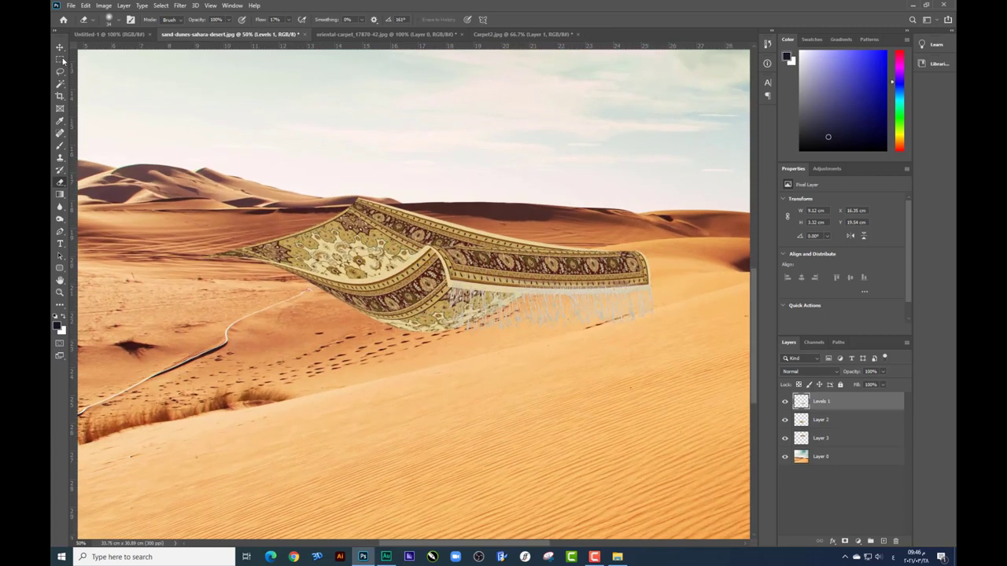
left_click(59, 49)
scroll(472, 330, "up", 3)
right_click(497, 349)
left_click(511, 362)
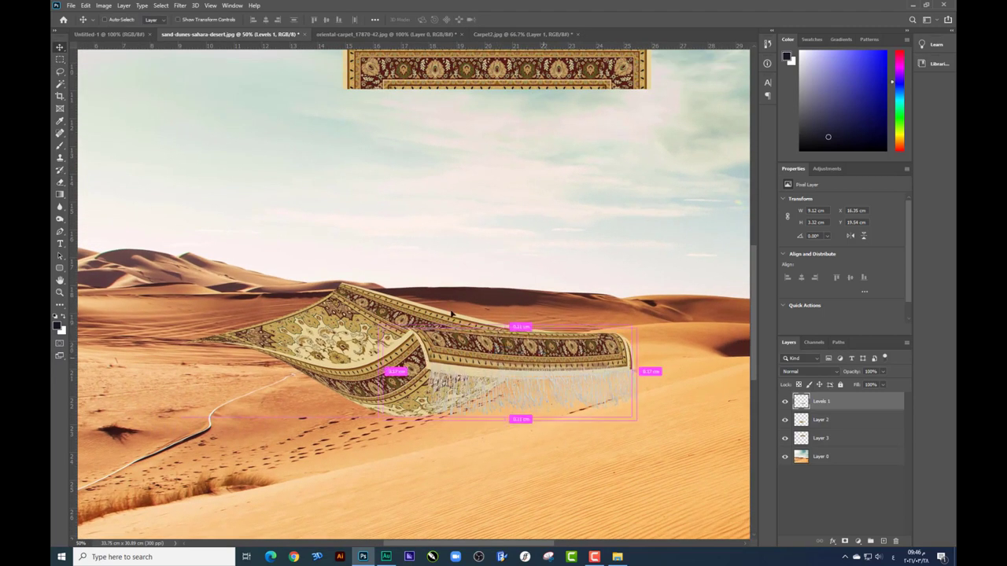
mouse_move(542, 354)
left_mouse_down()
mouse_move(350, 235)
mouse_move(260, 275)
left_mouse_up()
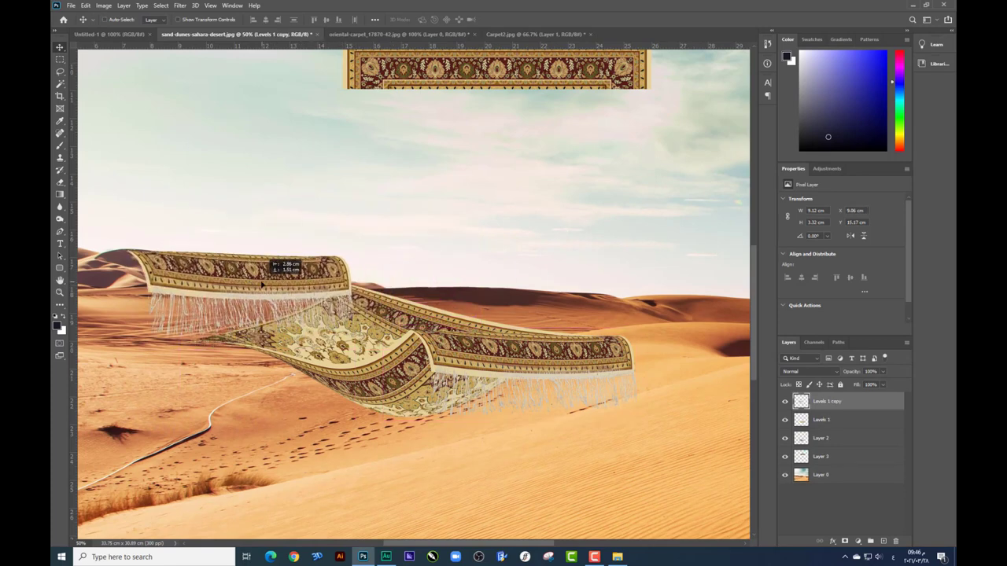
Rotate the copy 180°, flip it vertically, then tilt and squash it toward the horizon
key("ctrl+t")
right_click(262, 266)
left_click(309, 394)
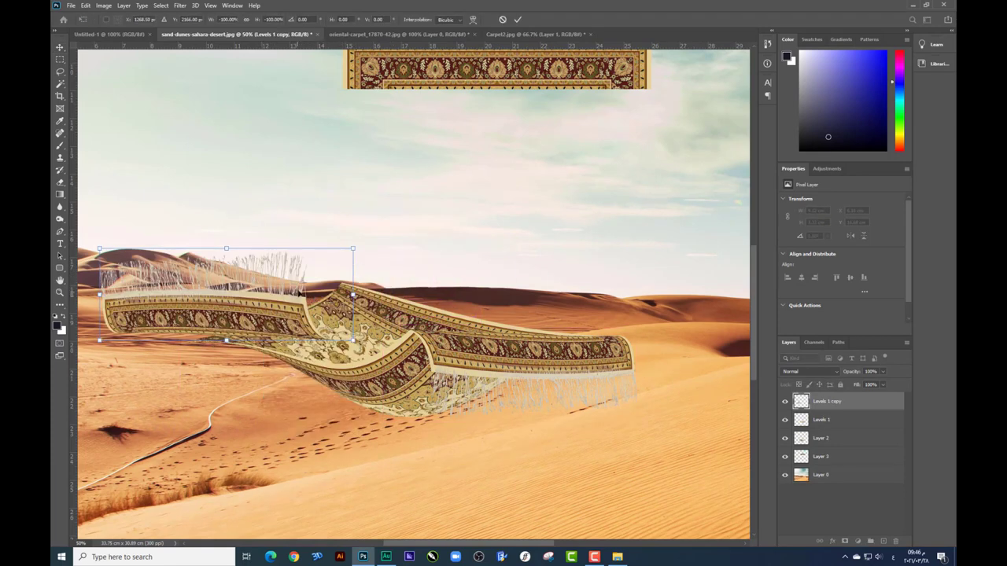
right_click(299, 293)
left_click(327, 458)
left_click_drag(91, 330, 182, 330)
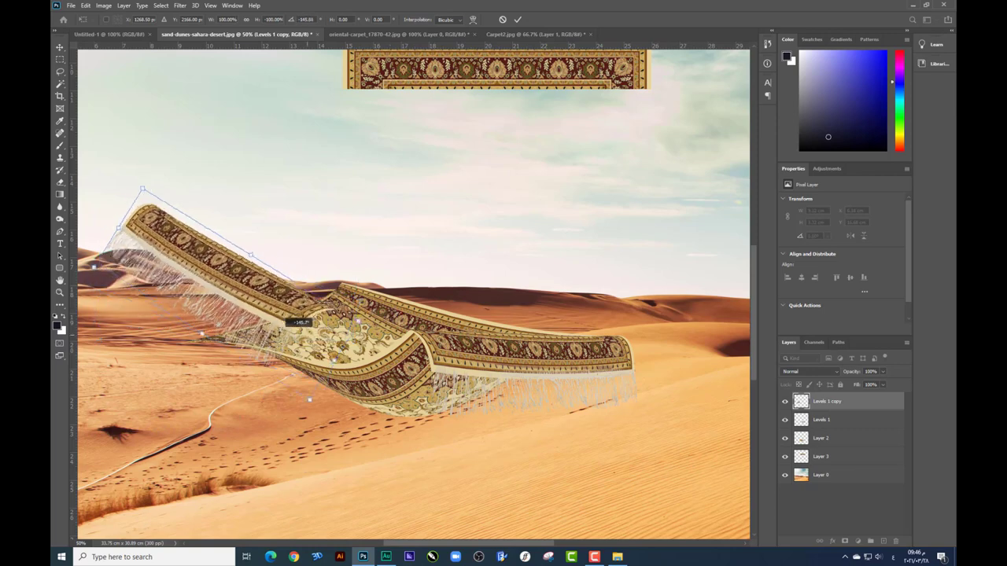
left_click_drag(286, 188, 289, 262)
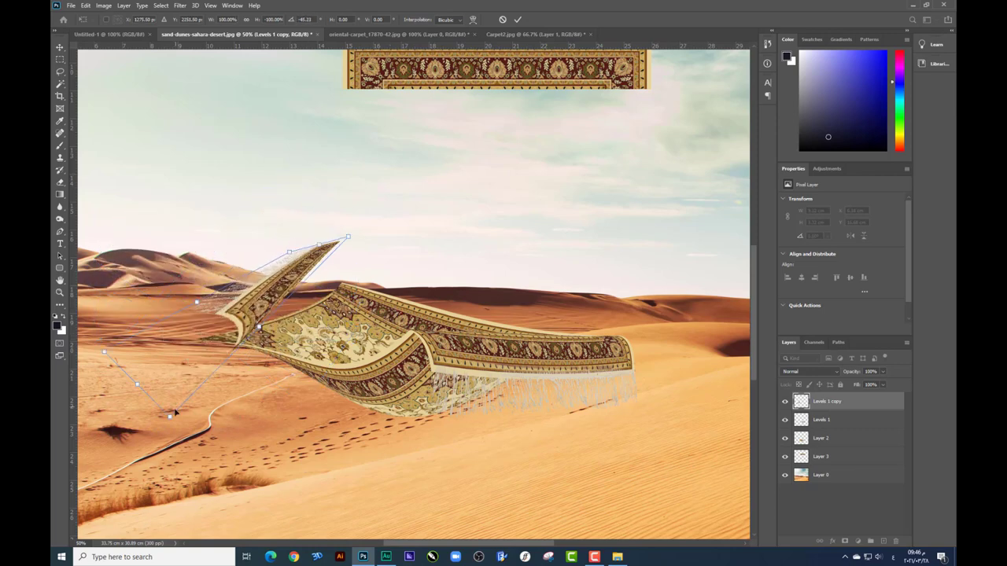
mouse_move(206, 385)
left_mouse_down()
mouse_move(217, 300)
mouse_move(228, 329)
left_mouse_up()
key("Return")
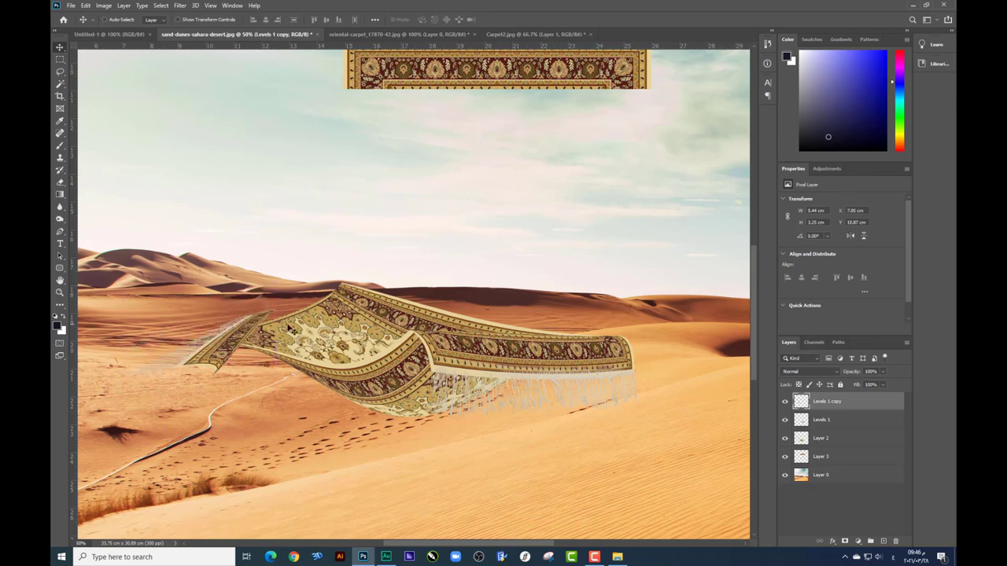
Undo the copy's downward move and drag the carpet's right-section copy up into the sky
key("ctrl+z")
key("ctrl+z")
key("ctrl+z")
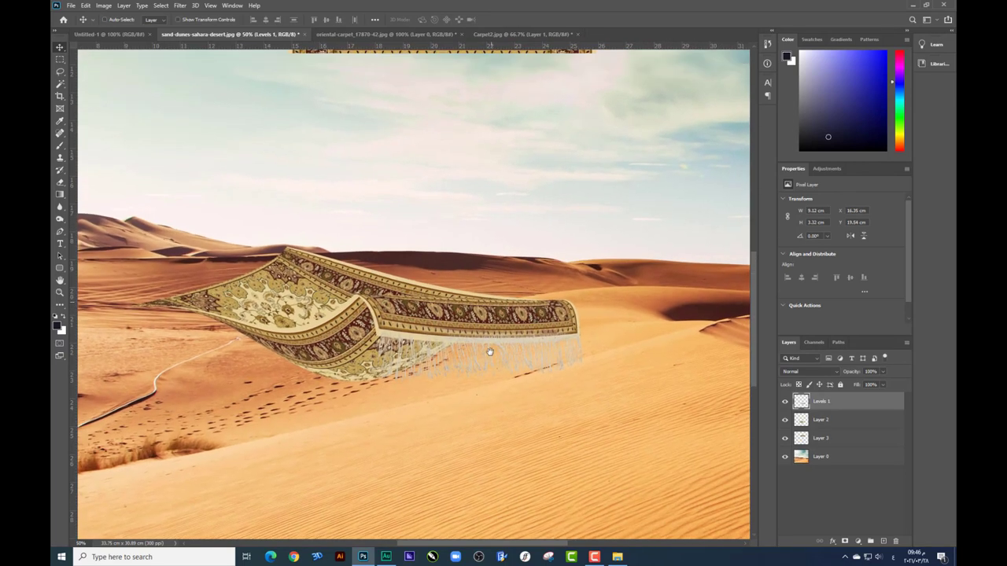
left_click_drag(460, 246, 453, 325)
mouse_move(471, 425)
left_mouse_down()
mouse_move(485, 283)
mouse_move(408, 36)
mouse_move(369, 197)
mouse_move(206, 34)
mouse_move(276, 168)
left_mouse_up()
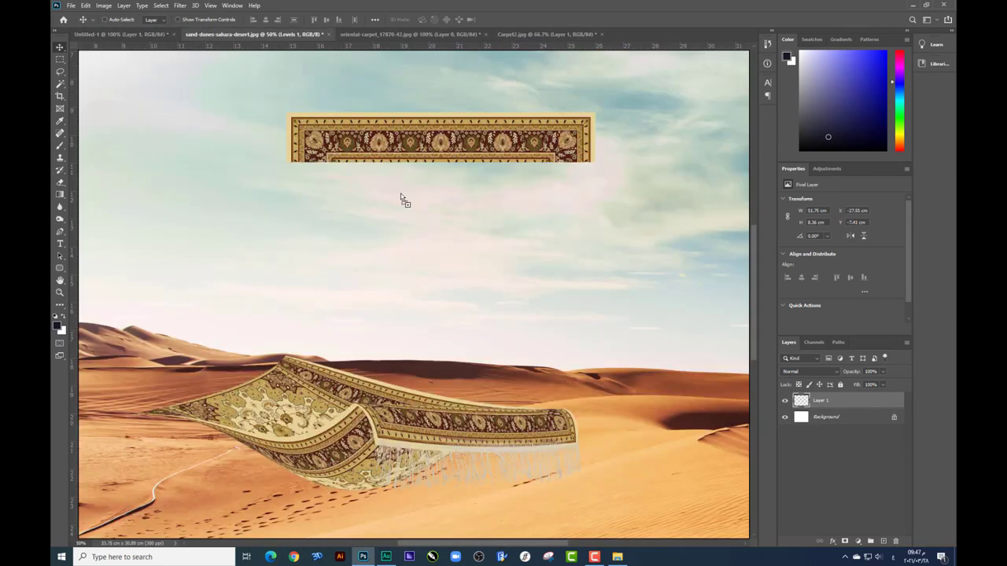
Bring the fringed carpet piece into the desert scene and delete its dark backing using Select Similar
mouse_move(221, 30)
left_mouse_down()
mouse_move(401, 198)
mouse_move(436, 178)
left_mouse_up()
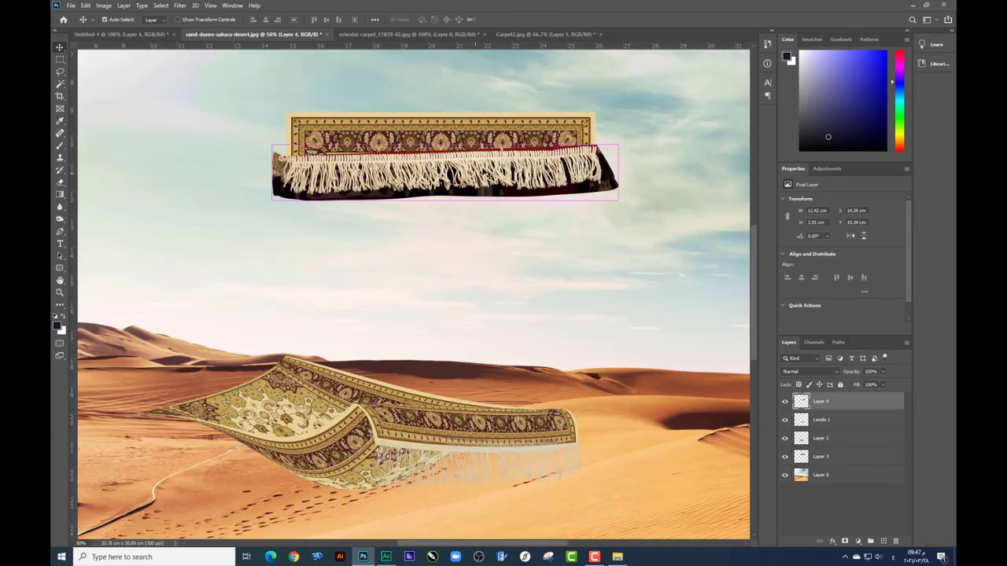
scroll(507, 197, "up", 3)
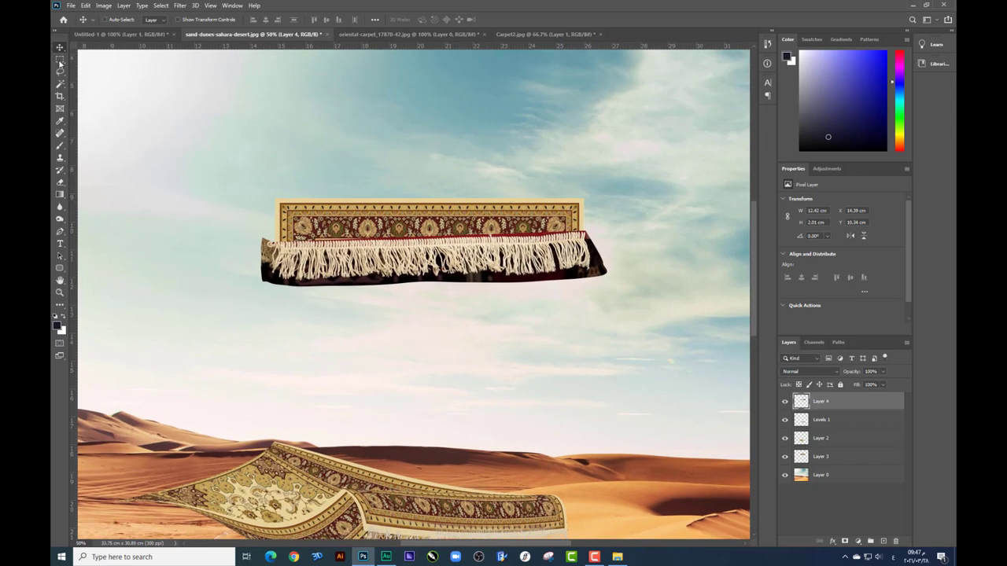
left_click(60, 83)
left_click(366, 280)
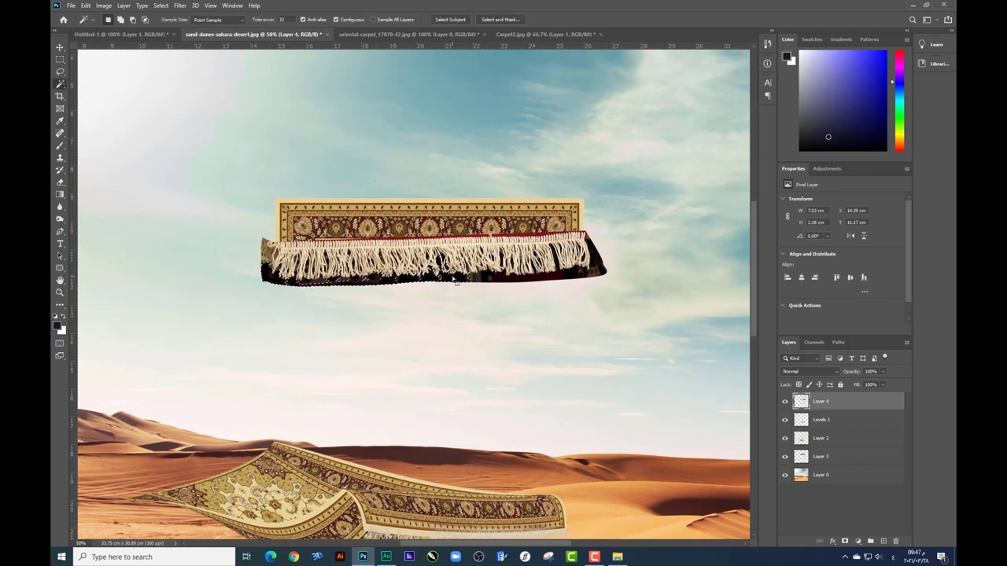
left_click(161, 5)
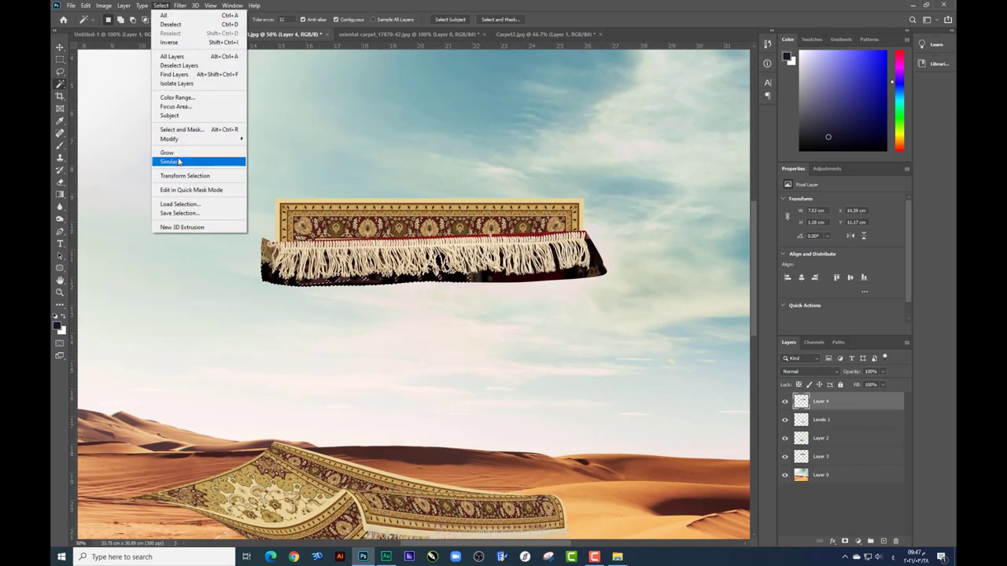
left_click(178, 160)
key("Delete")
key("ctrl+d")
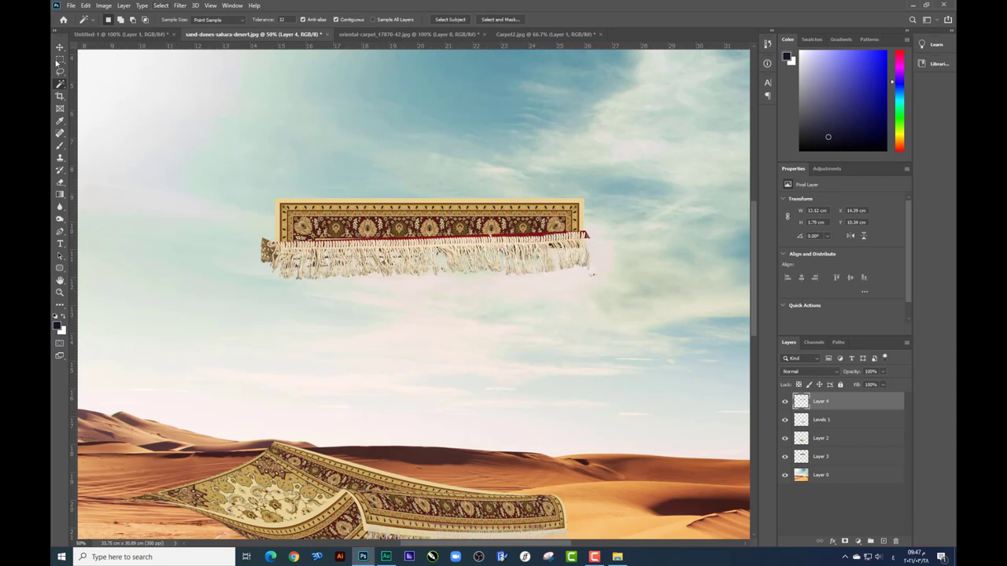
Delete the stray fragment left of the carpet, then select the whole fringe by colour
left_click(59, 61)
left_click_drag(233, 214, 276, 279)
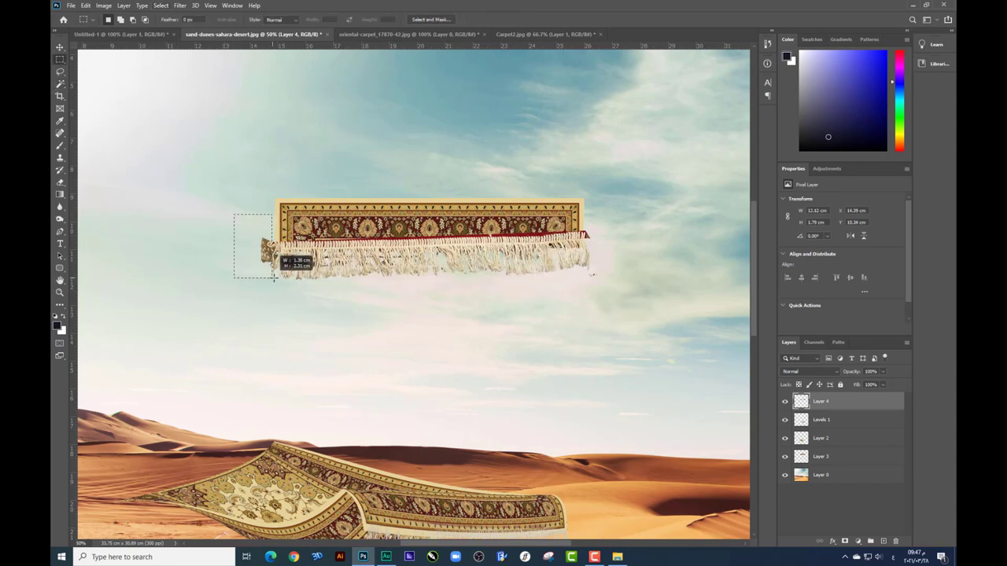
key("Delete")
key("ctrl+d")
key("ctrl+plus")
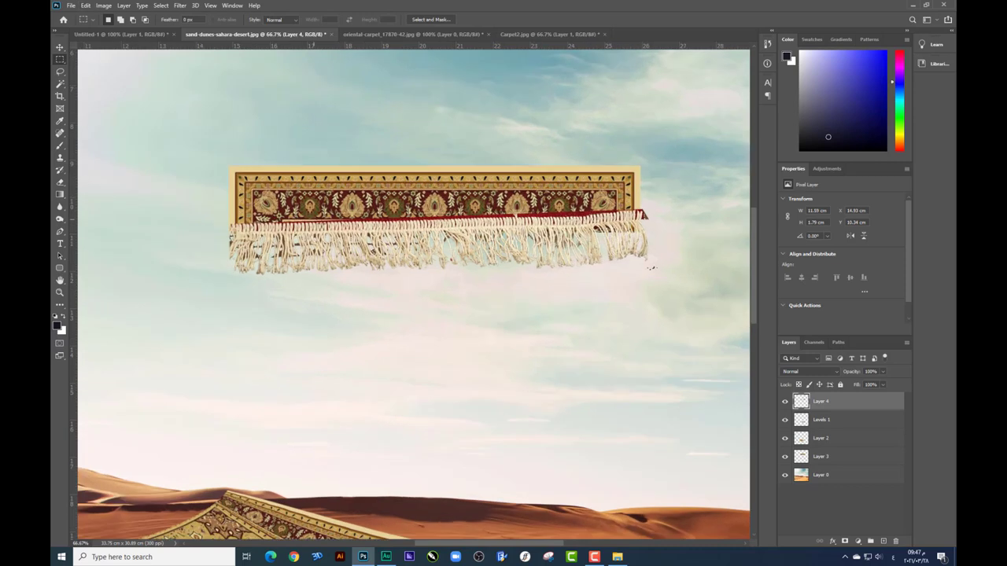
left_click(60, 84)
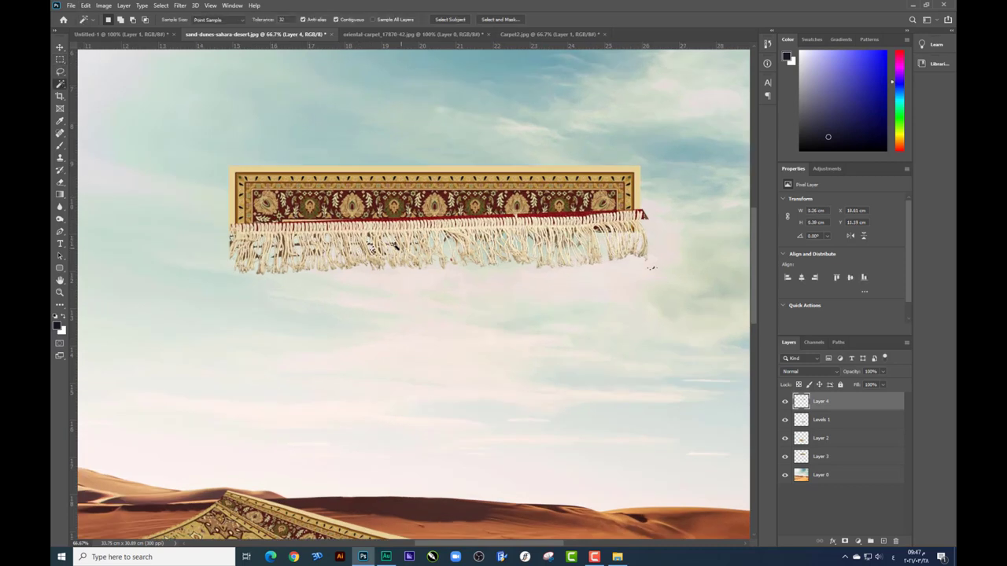
left_click(160, 6)
left_click(170, 151)
Reselect the carpet fringe with Select Similar and delete it
key("ctrl+d")
key("ctrl+plus")
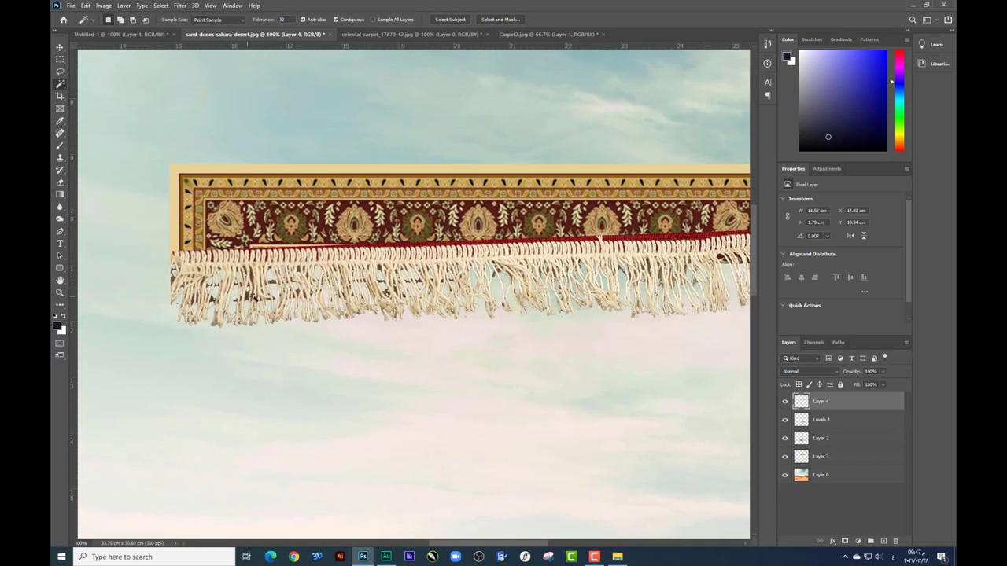
left_click(161, 6)
left_click(170, 151)
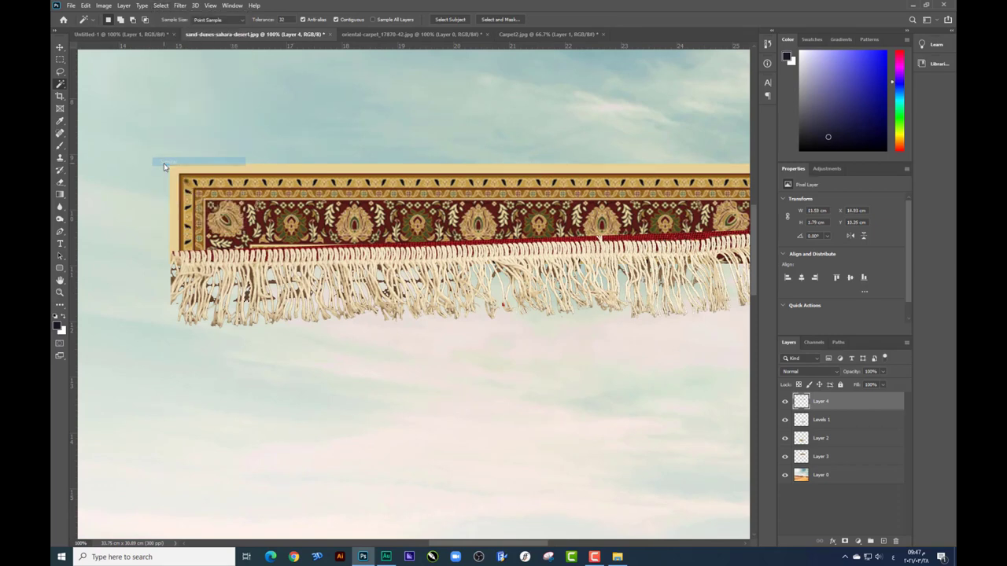
key("Delete")
key("ctrl+minus")
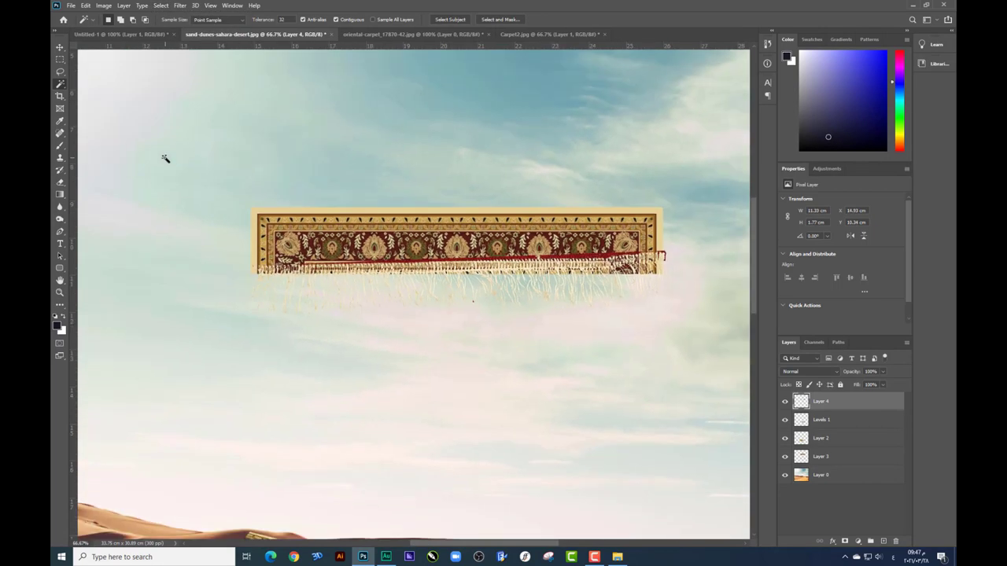
Straighten the slanted red band, raise the piece, and erase the red line along its bottom
left_click(59, 49)
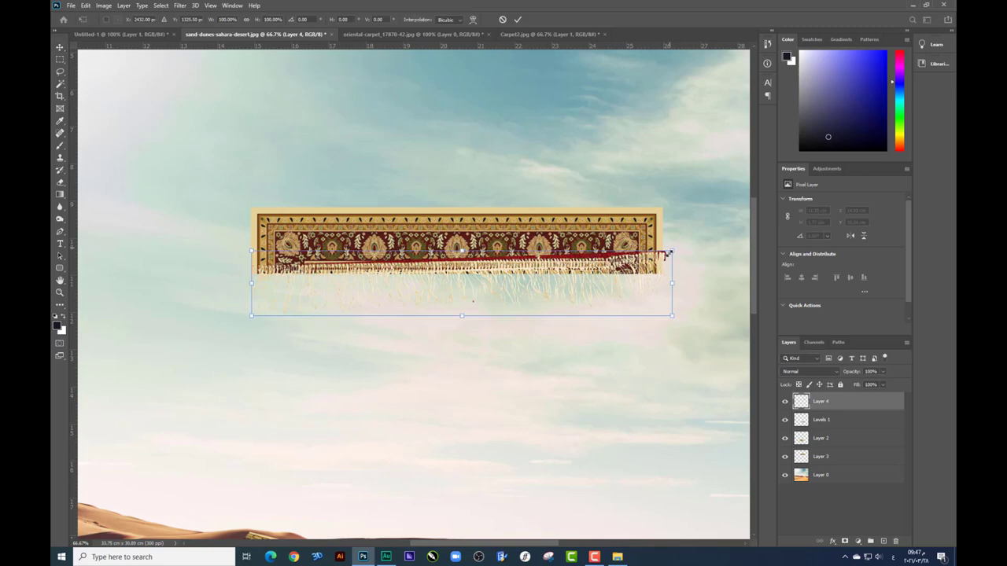
left_click_drag(671, 257, 629, 281)
left_click(61, 182)
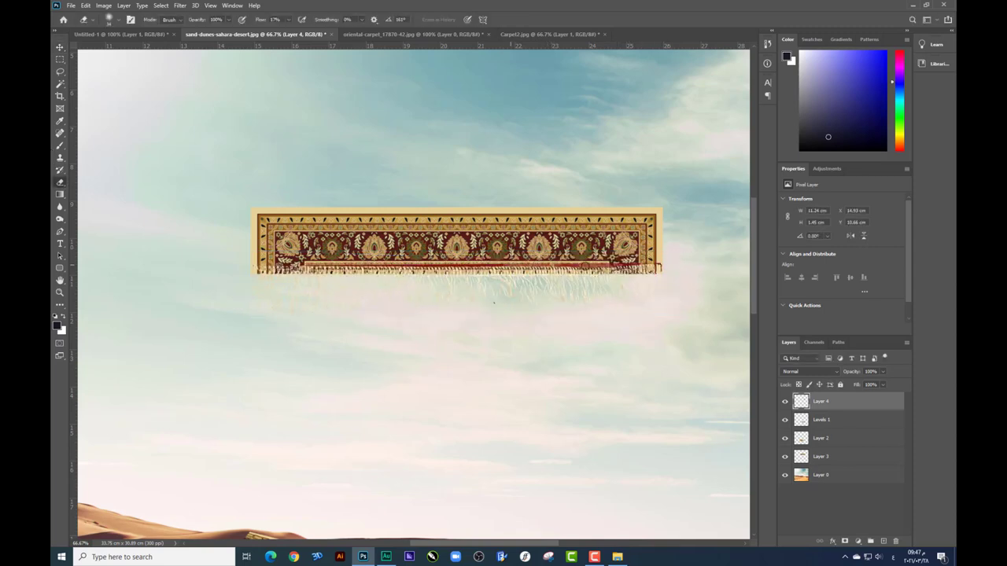
left_click_drag(590, 267, 383, 267)
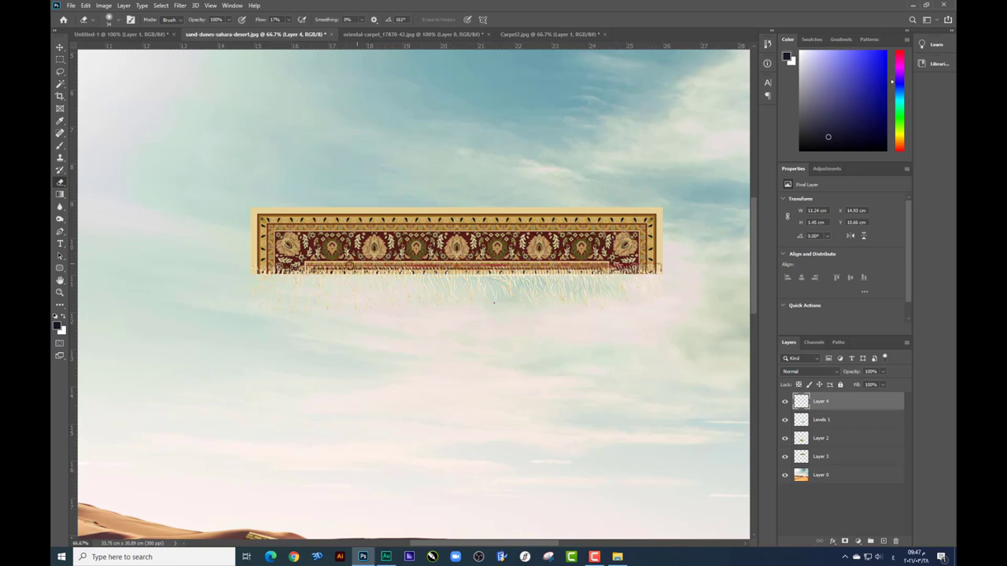
Merge the fringe with the flat carpet strip and move the strip down onto the flying carpet
key("ctrl+z")
key("v")
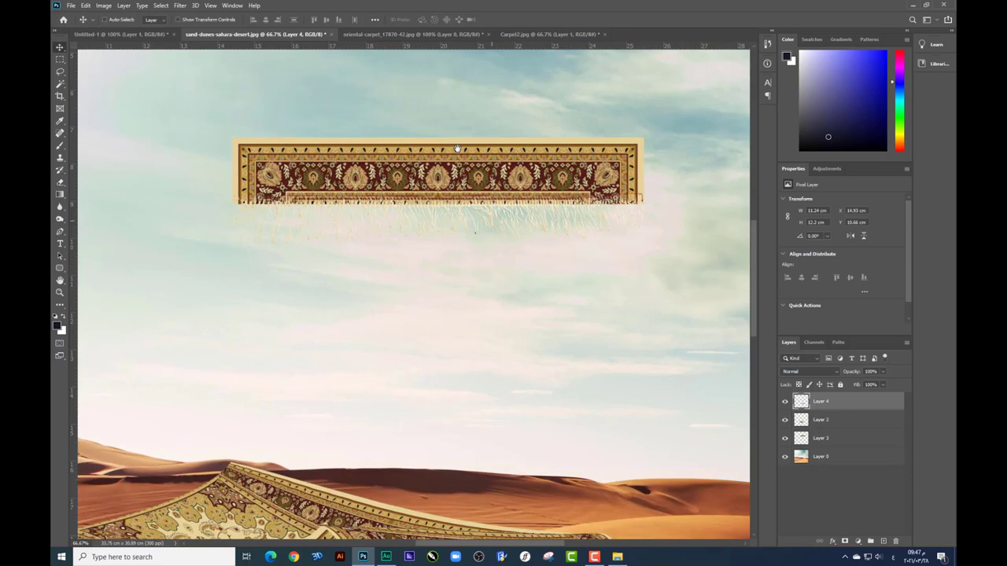
scroll(519, 236, "down", 3)
scroll(519, 148, "down", 1)
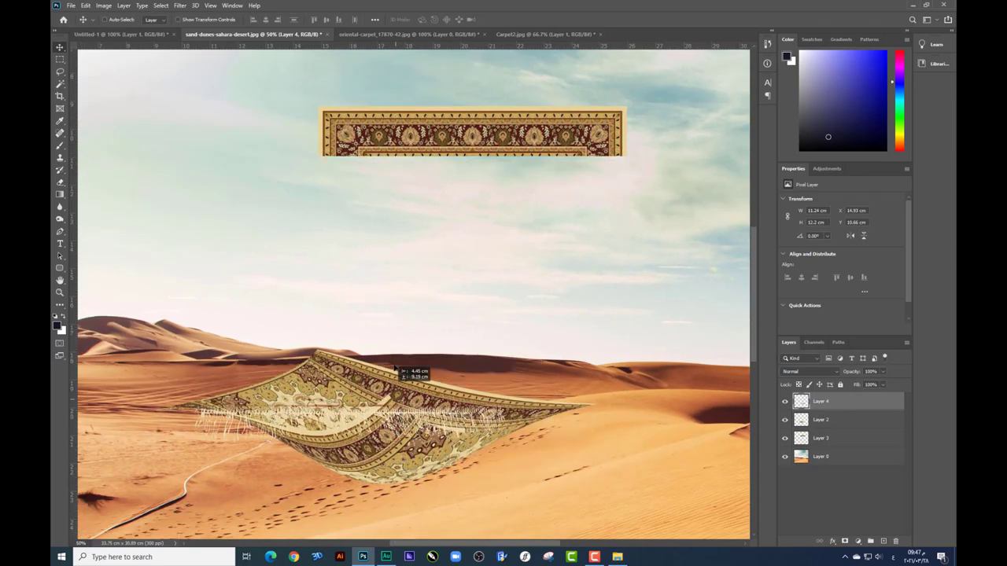
key("ctrl+shift+z")
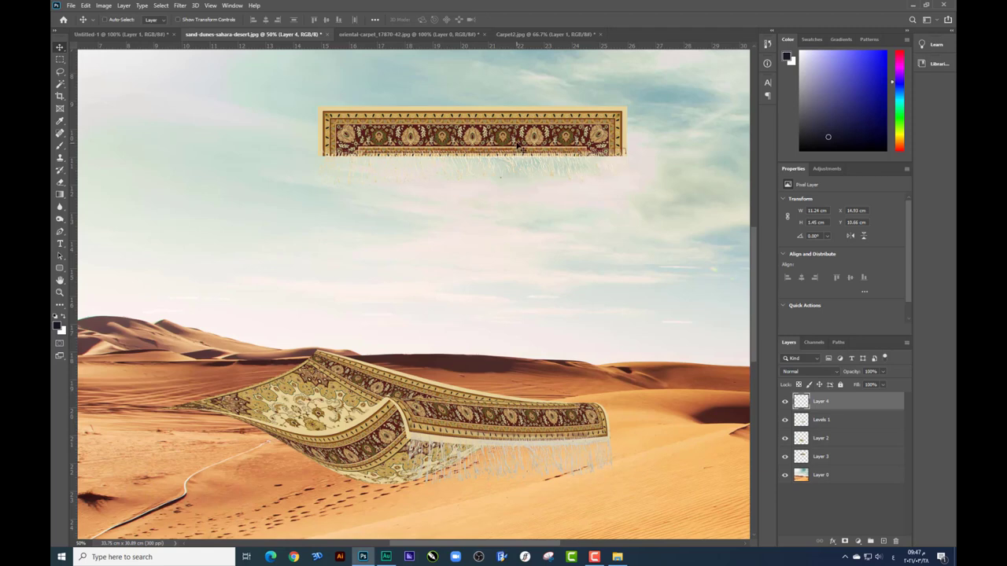
key("ctrl+z")
key("ctrl+z")
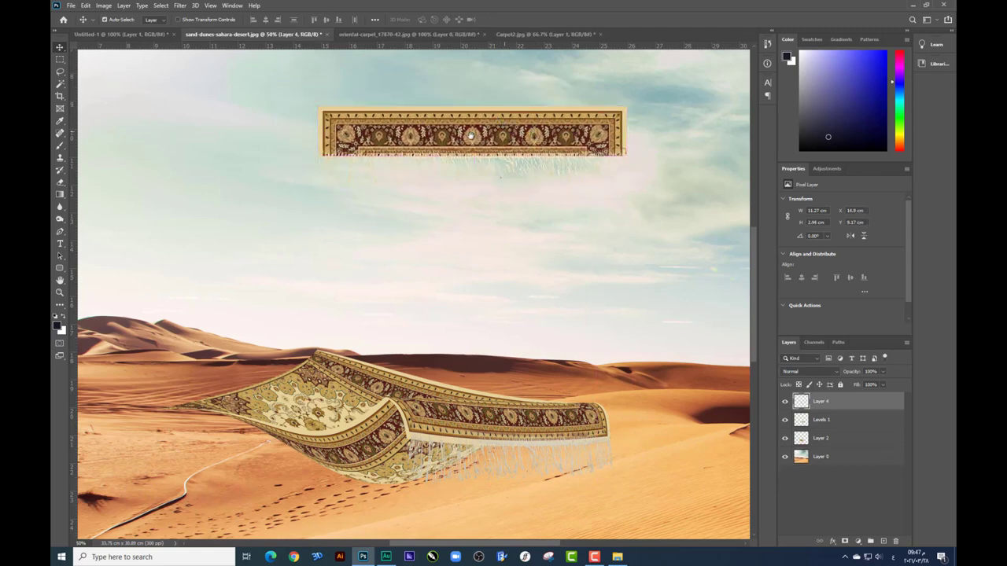
scroll(471, 135, "down", 1)
left_click_drag(438, 153, 280, 428)
scroll(314, 354, "down", 2)
scroll(512, 317, "down", 2)
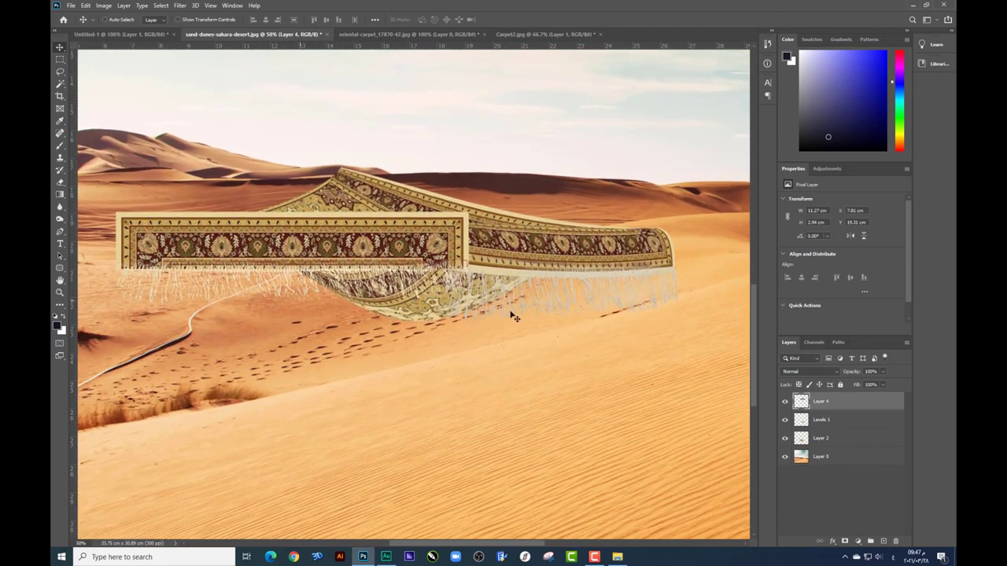
Put the strip layer below Layer 2, then skew and tilt it to follow the carpet's slope
left_click_drag(815, 401, 815, 447)
scroll(582, 275, "up", 1)
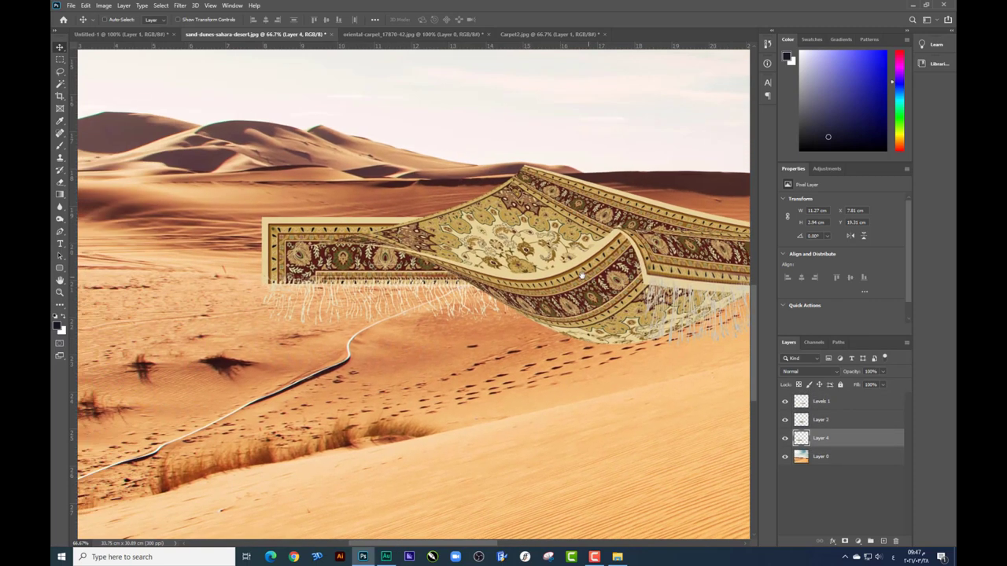
scroll(582, 275, "right", 3)
key("ctrl+t")
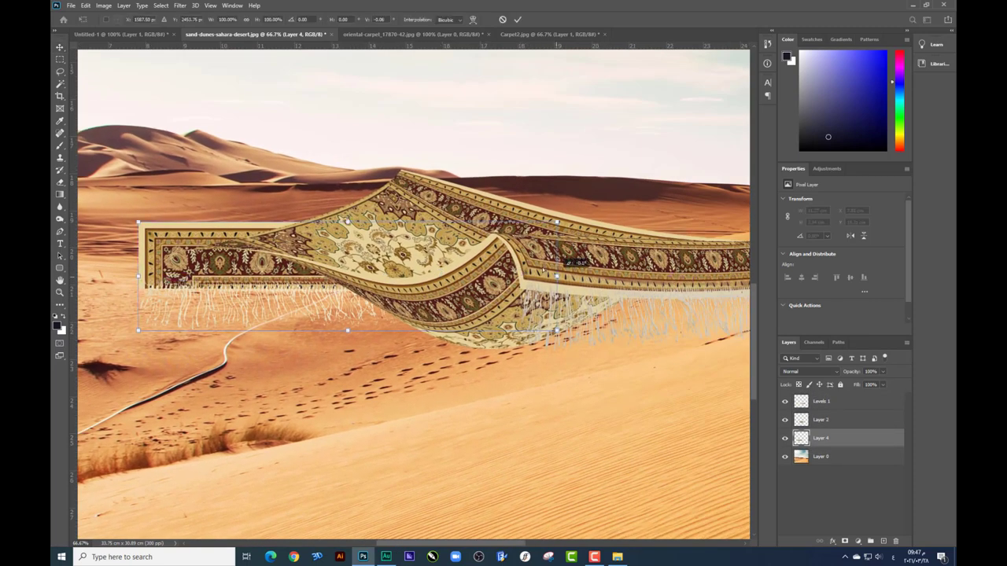
left_click_drag(555, 275, 513, 244)
left_click_drag(514, 299, 501, 262)
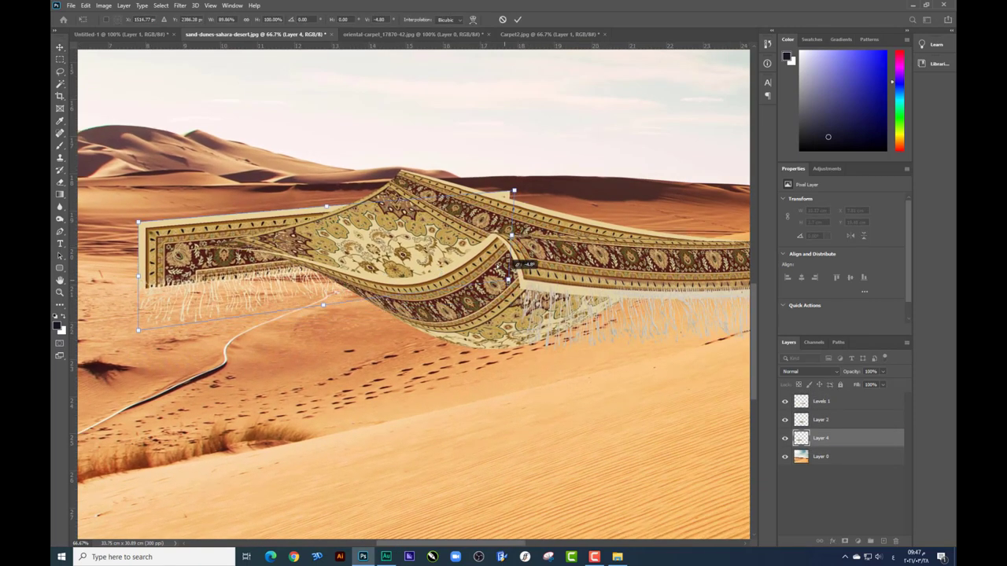
left_click_drag(146, 234, 148, 316)
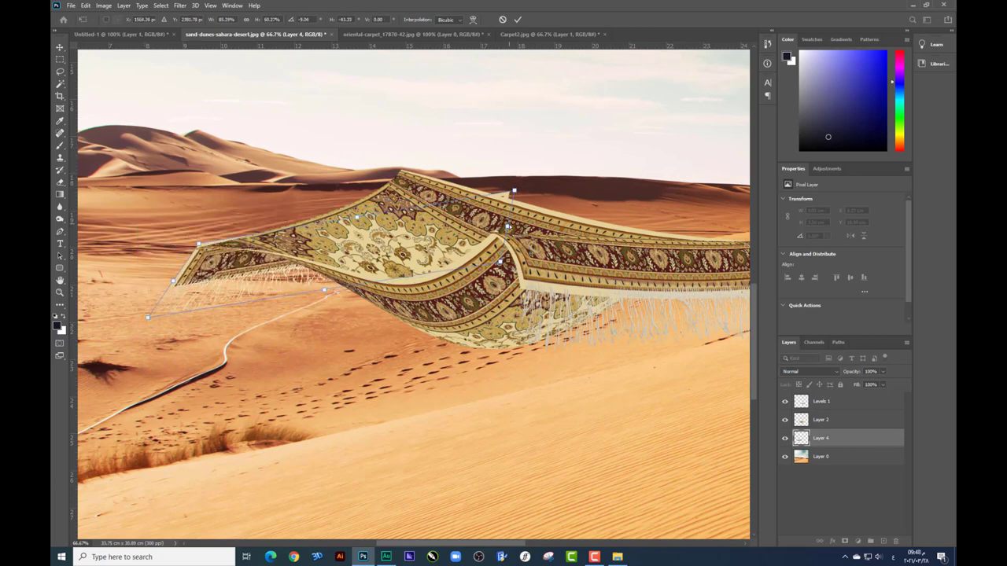
left_click_drag(514, 191, 436, 177)
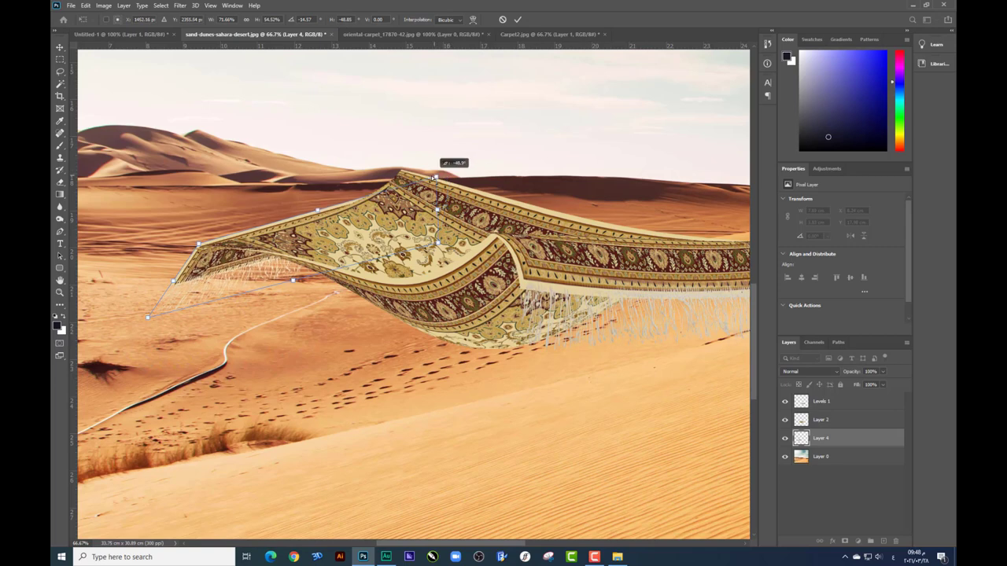
scroll(156, 359, "up", 1)
scroll(156, 359, "up", 1)
scroll(156, 360, "up", 1)
scroll(156, 359, "up", 1)
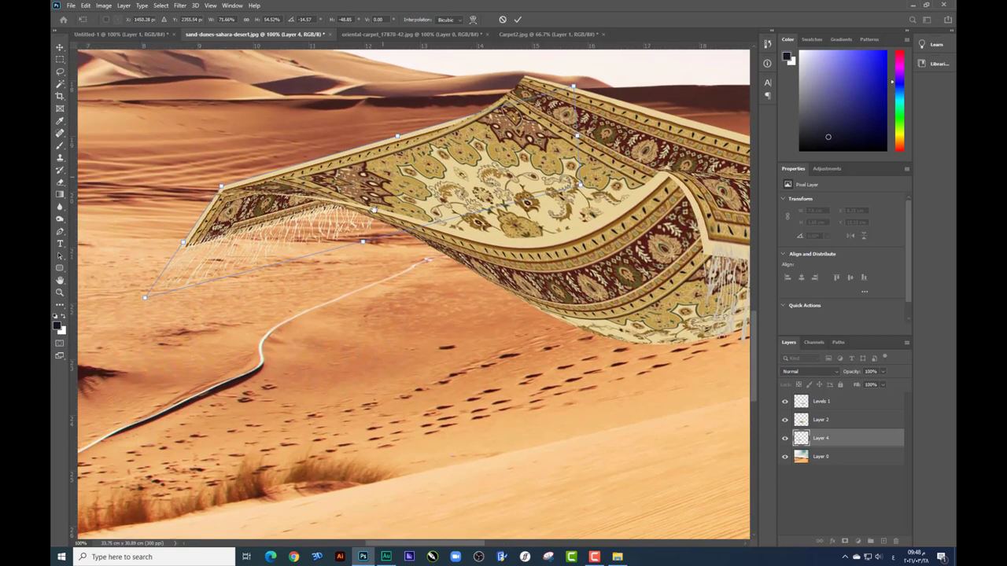
right_click(283, 226)
Warp the carpet, curling its left end upward and pulling its top-right corner inward
left_click(302, 288)
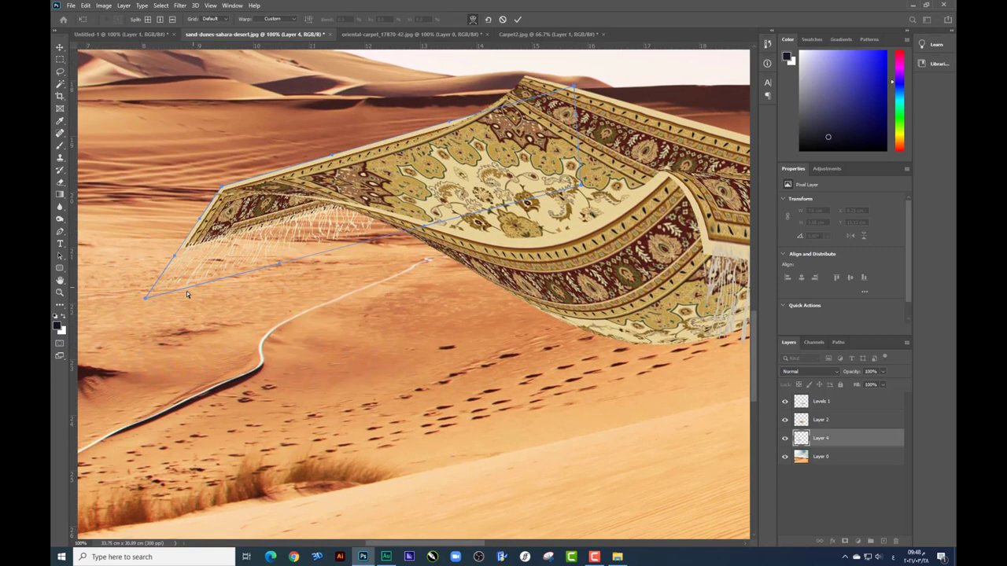
left_click_drag(147, 295, 312, 257)
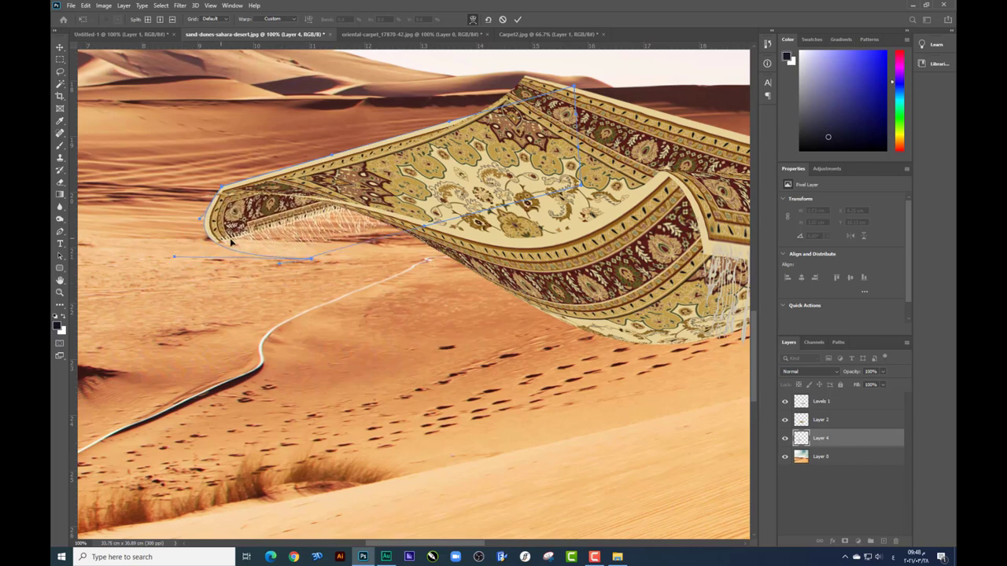
left_click_drag(252, 224, 238, 240)
left_click_drag(223, 185, 216, 195)
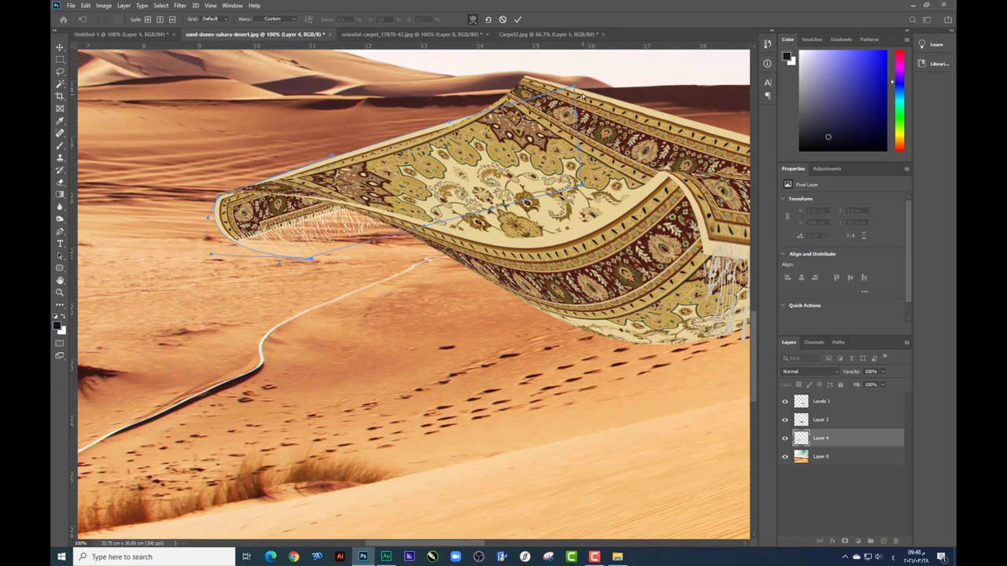
mouse_move(582, 94)
left_mouse_down()
mouse_move(461, 110)
mouse_move(453, 128)
left_mouse_up()
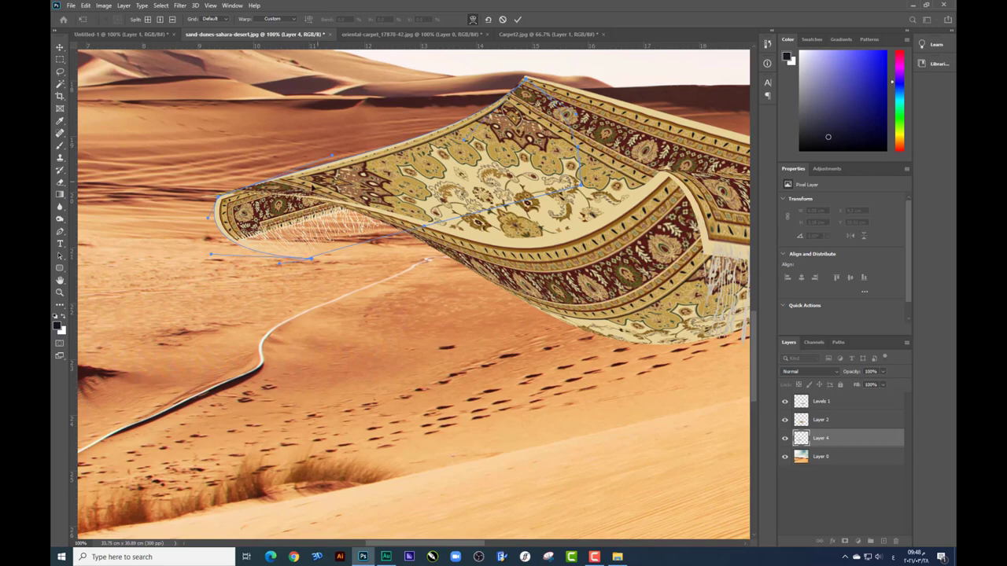
left_click_drag(310, 263, 375, 253)
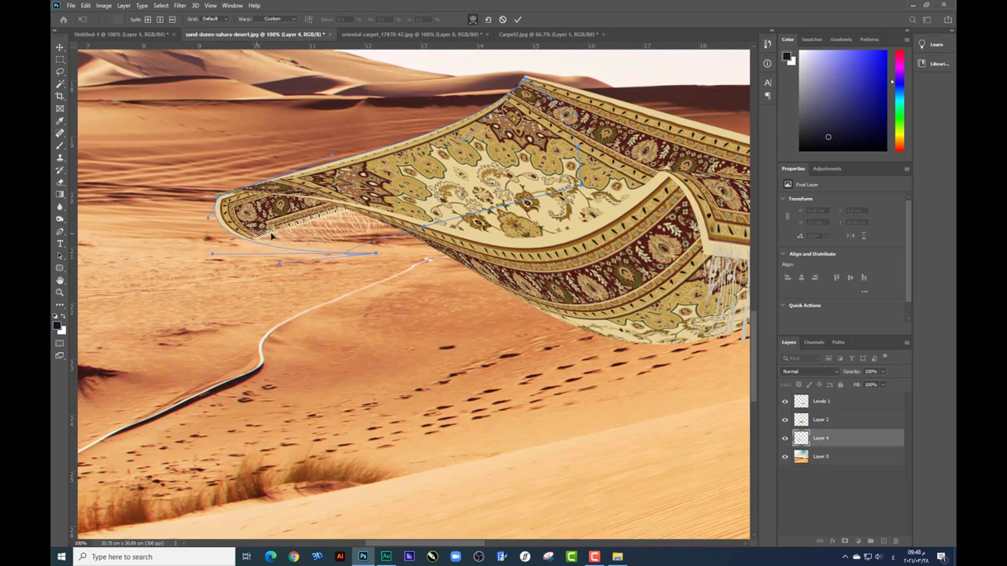
left_click_drag(292, 227, 279, 233)
key("Return")
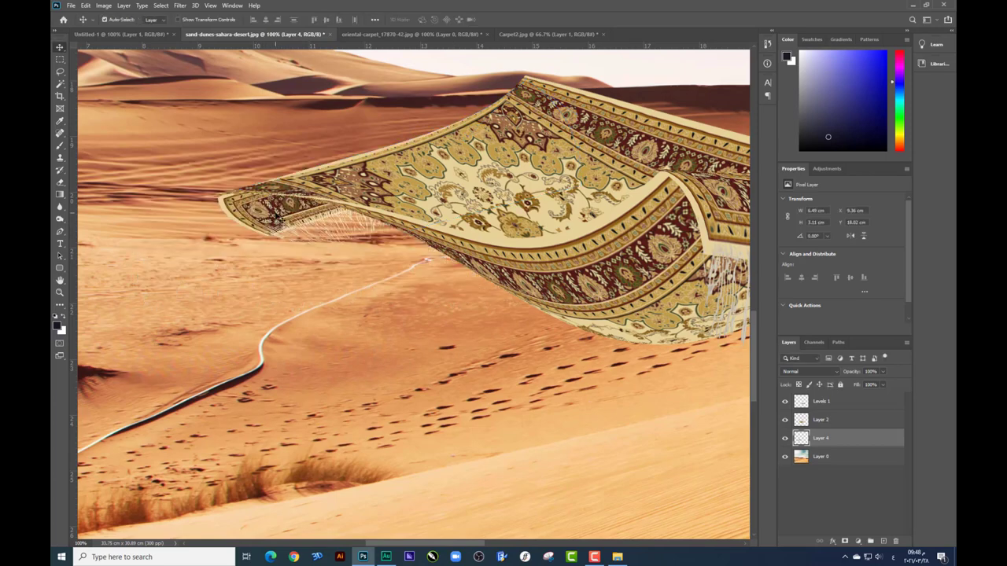
Select Levels 1, Layer 2 and Layer 4, then move the carpet up and enlarge it
key("ctrl+minus")
key("ctrl+minus")
key("ctrl+minus")
key("ctrl+minus")
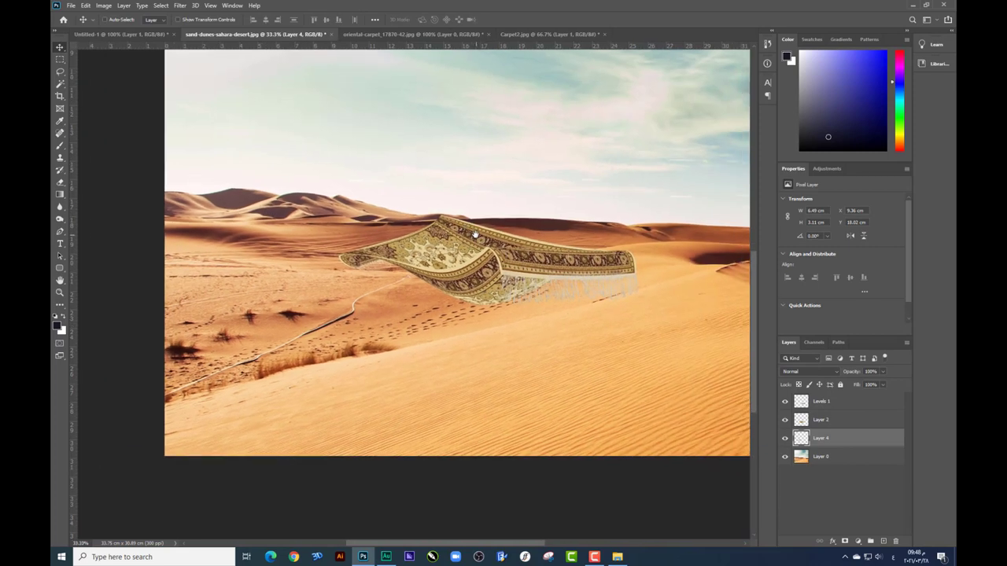
left_click_drag(390, 251, 388, 250)
key("ctrl+minus")
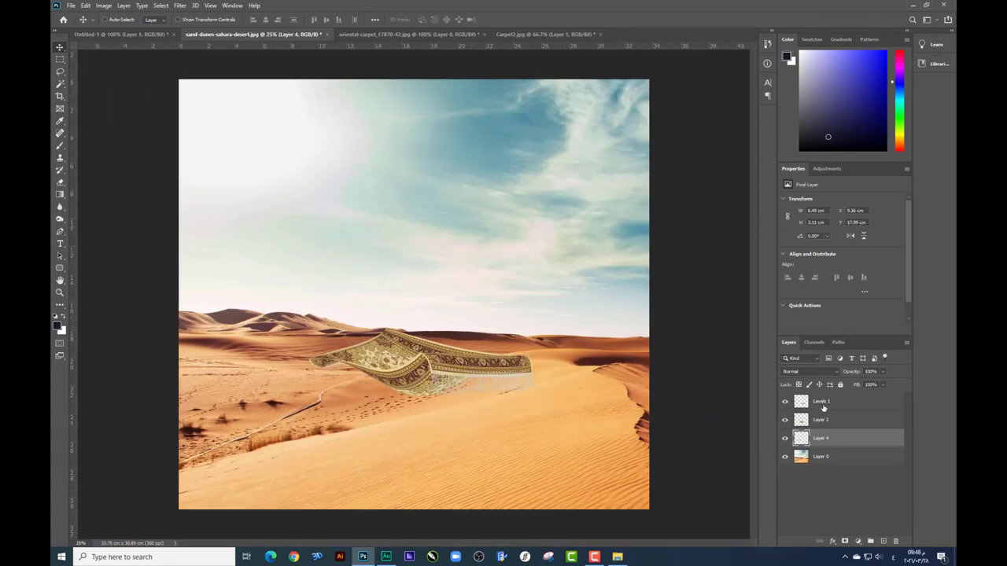
left_click(823, 407)
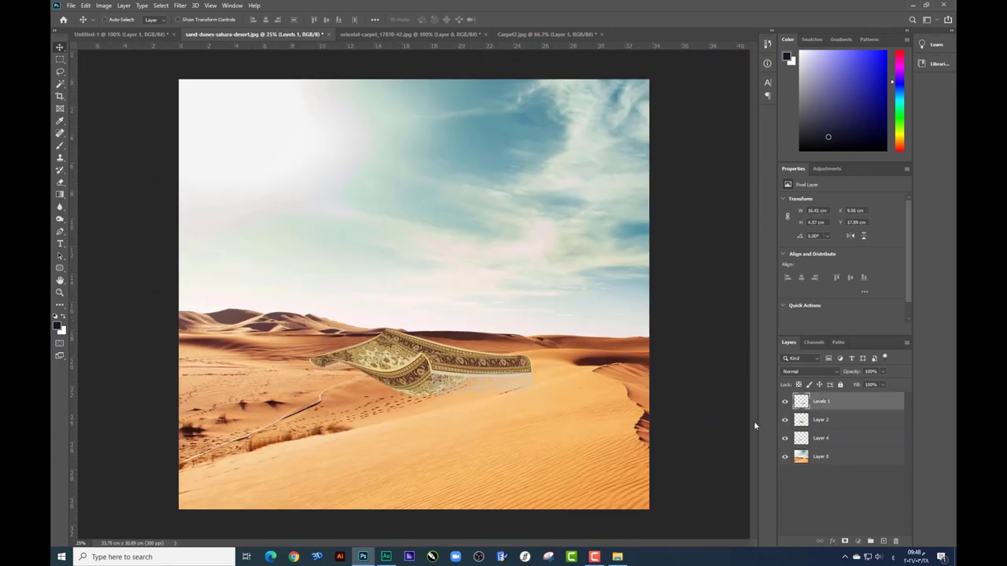
left_click(821, 438, "shift")
mouse_move(533, 407)
left_mouse_down()
mouse_move(543, 336)
mouse_move(574, 338)
left_mouse_up()
key("ctrl+t")
left_click_drag(532, 305, 523, 340)
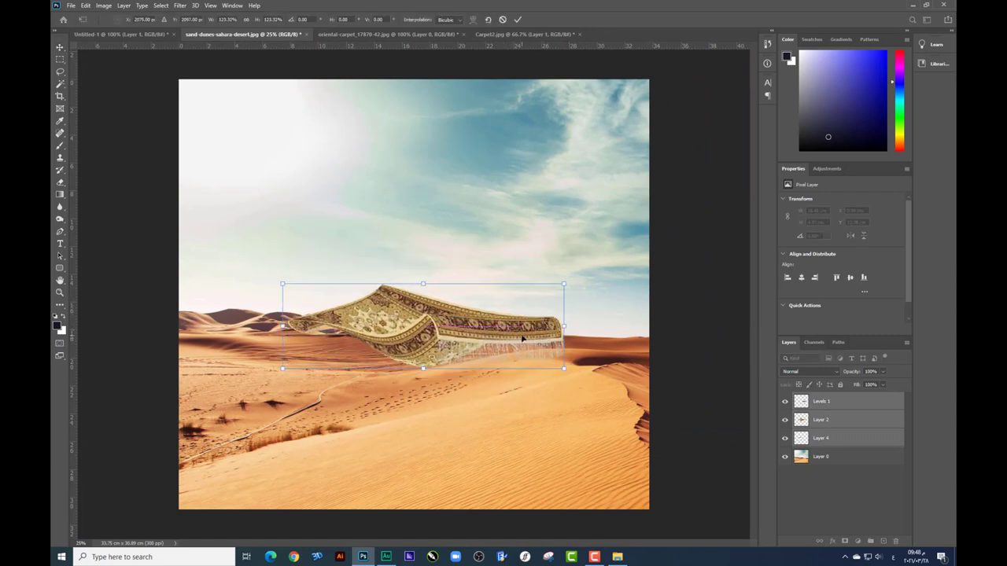
key("Return")
Open 2.psd from the source folder and drag its boy-in-boat image onto the carpet as Layer 5
left_click(618, 556)
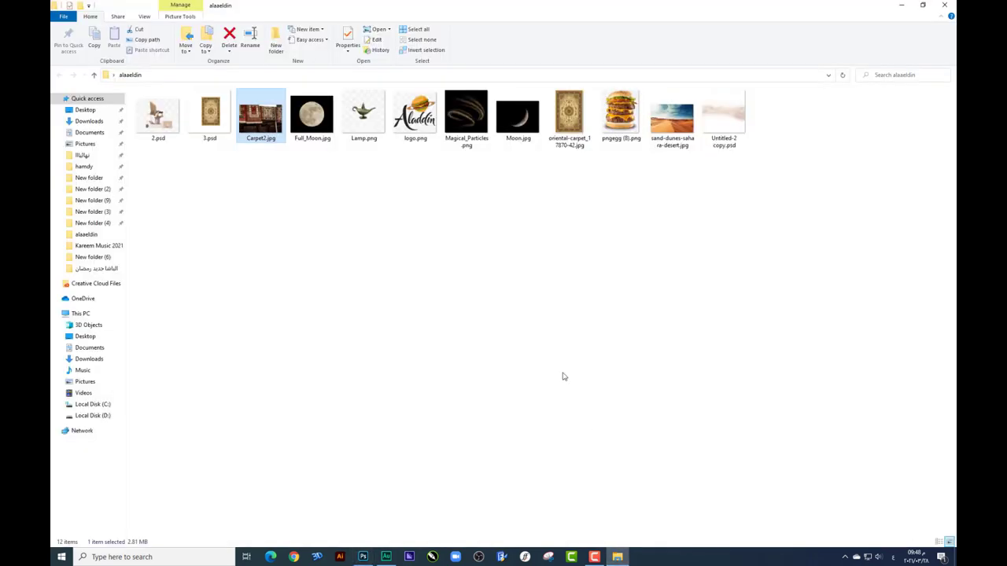
double_click(180, 125)
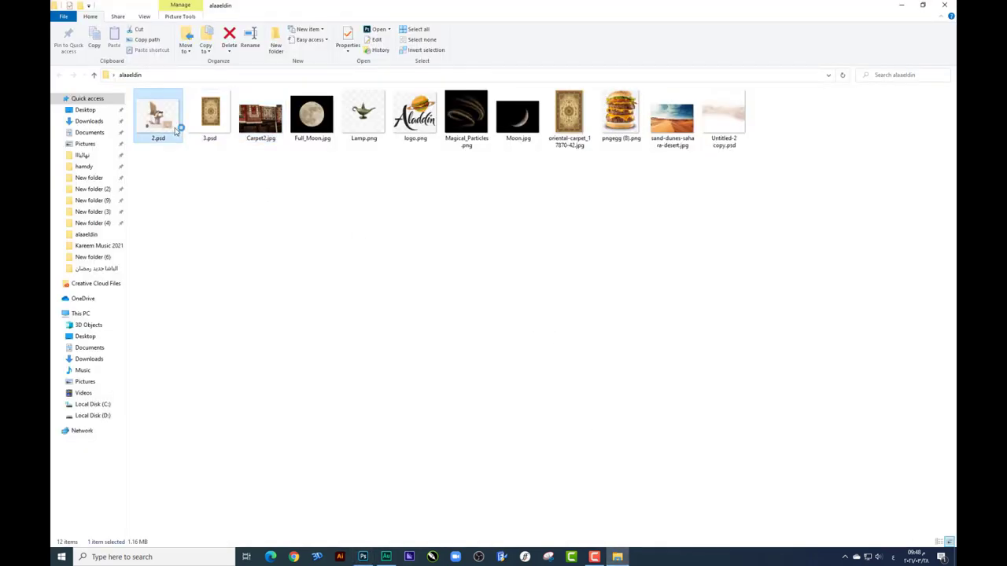
mouse_move(453, 246)
left_mouse_down()
mouse_move(494, 37)
mouse_move(343, 268)
mouse_move(479, 296)
left_mouse_up()
right_click(849, 405)
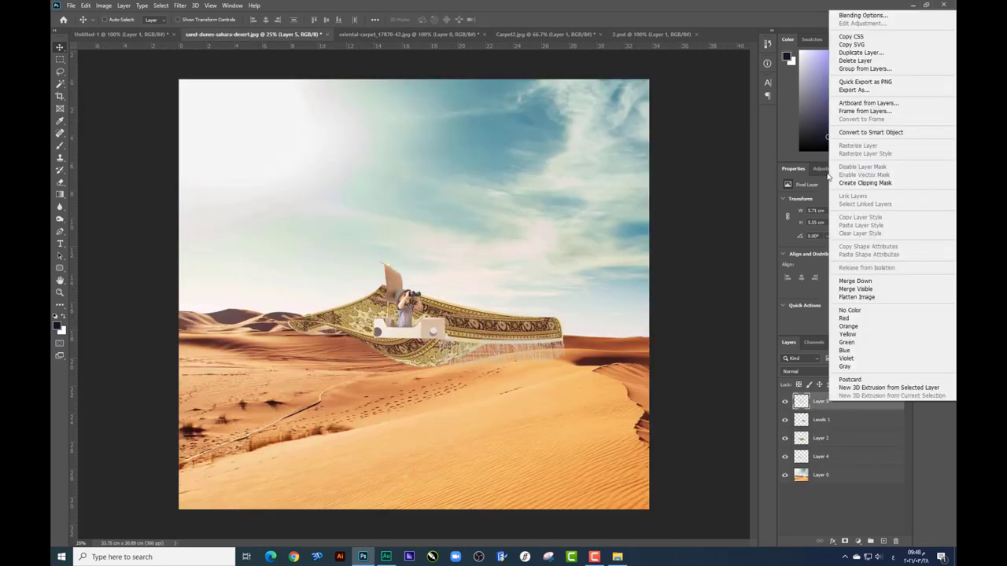
Convert Layer 5 to a smart object and enlarge it onto the carpet at 13.61 × 13.22 cm
left_click(867, 133)
key("ctrl+t")
left_click_drag(456, 260, 498, 218)
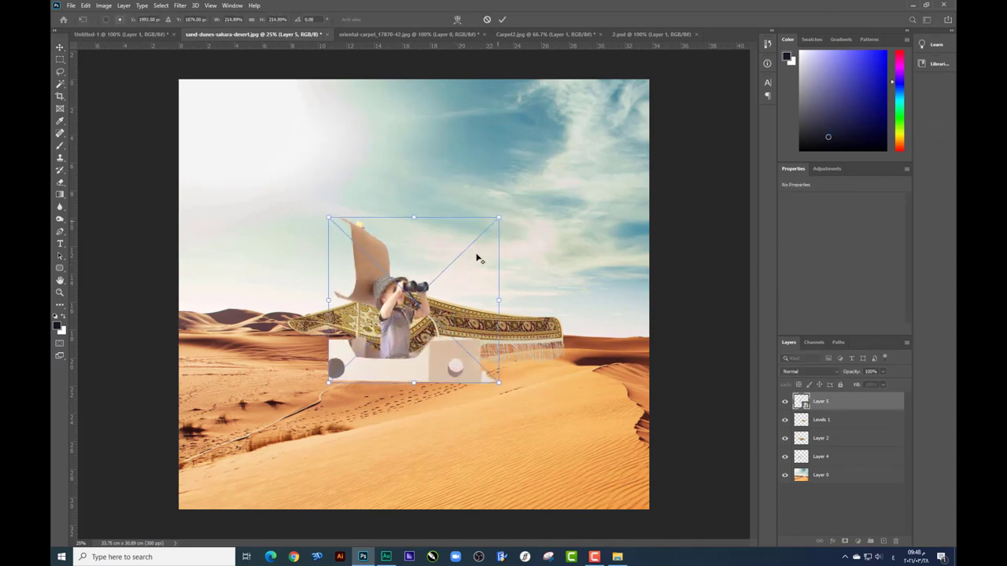
left_click_drag(476, 258, 496, 227)
left_click_drag(522, 186, 533, 185)
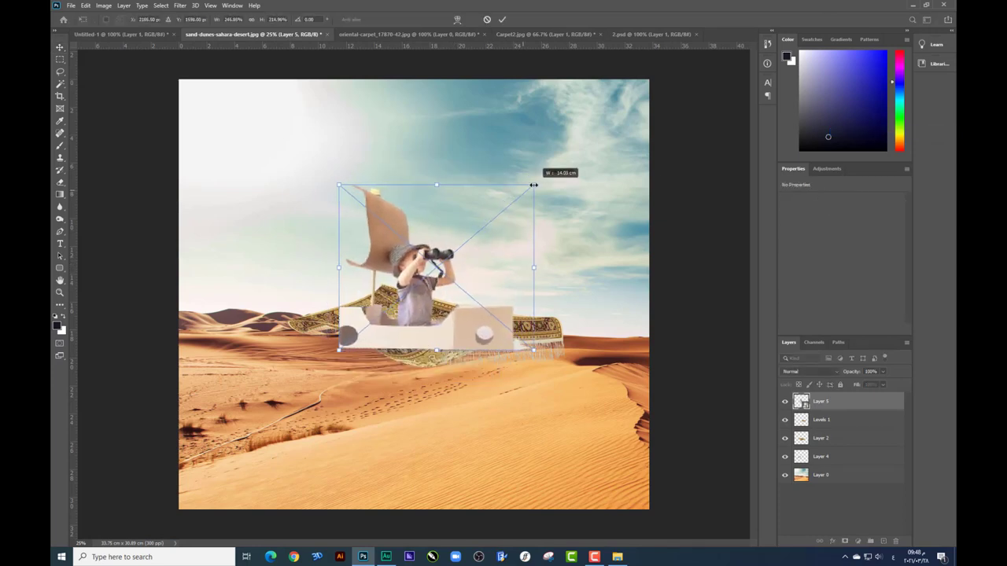
key("Return")
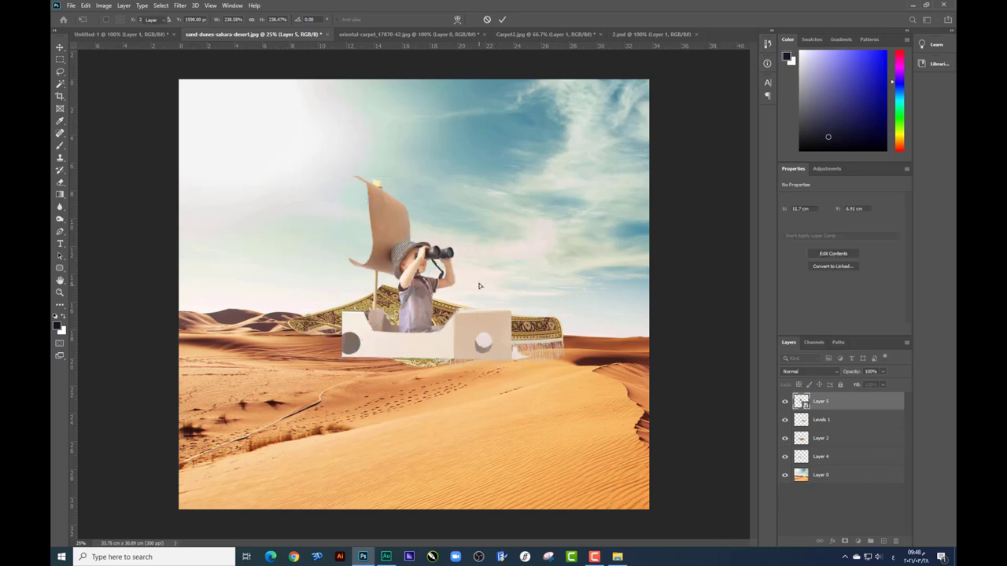
key("ctrl+plus")
key("ctrl+plus")
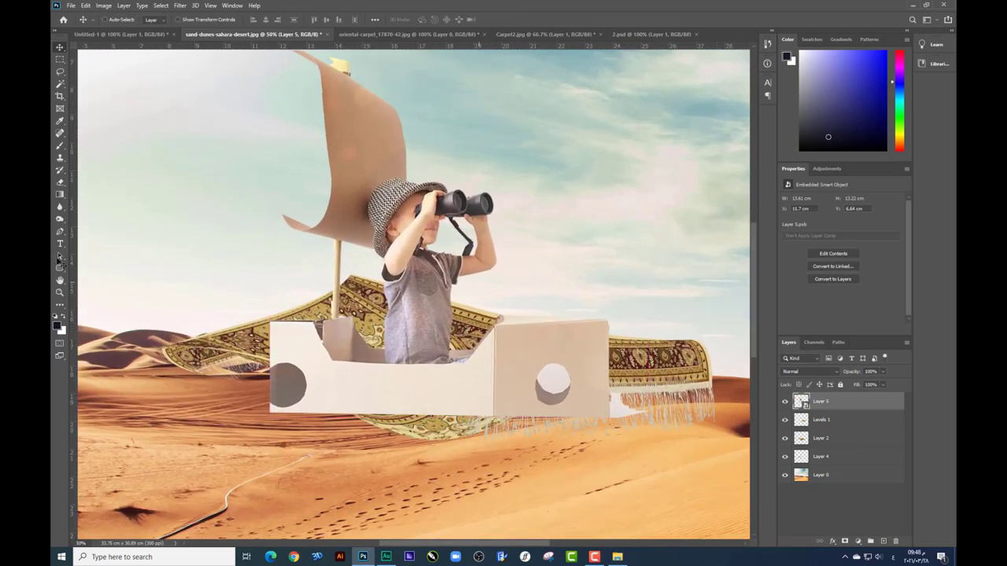
left_click(61, 231)
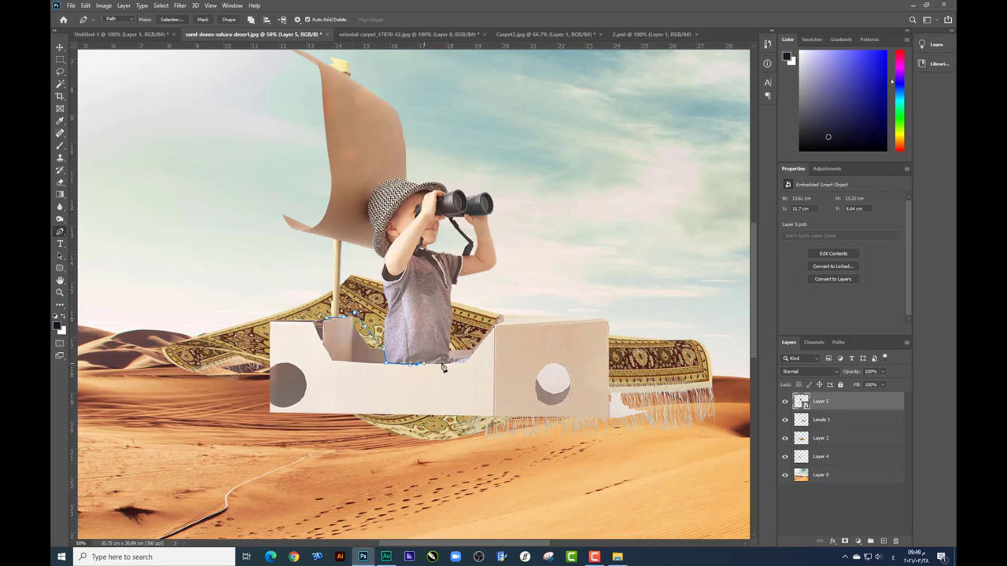
Outline the boat's lower part with a pen path and delete it from Layer 5
left_click(649, 283)
left_click(692, 314)
left_click(706, 392)
left_click(594, 465)
left_click(358, 485)
left_click(238, 451)
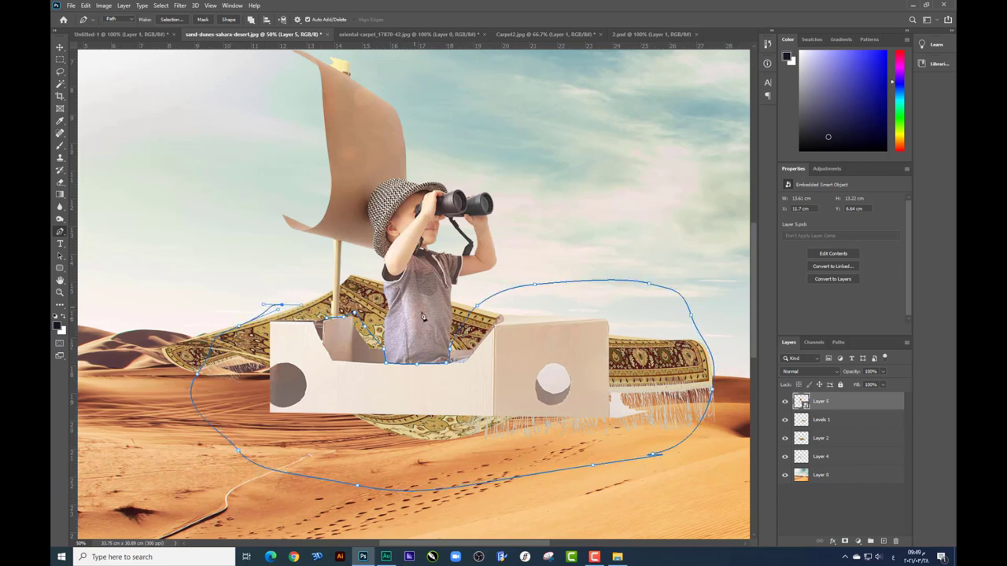
right_click(722, 284)
left_click(783, 312)
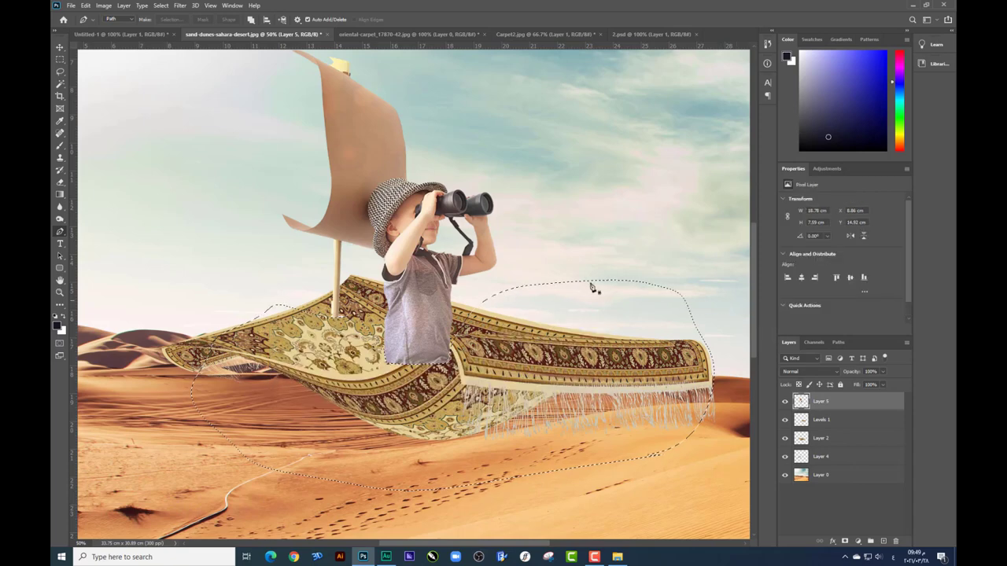
key("Delete")
key("ctrl+d")
Move the boy down-left onto the carpet and enlarge him to 8.42 × 12.35 cm
key("ctrl+minus")
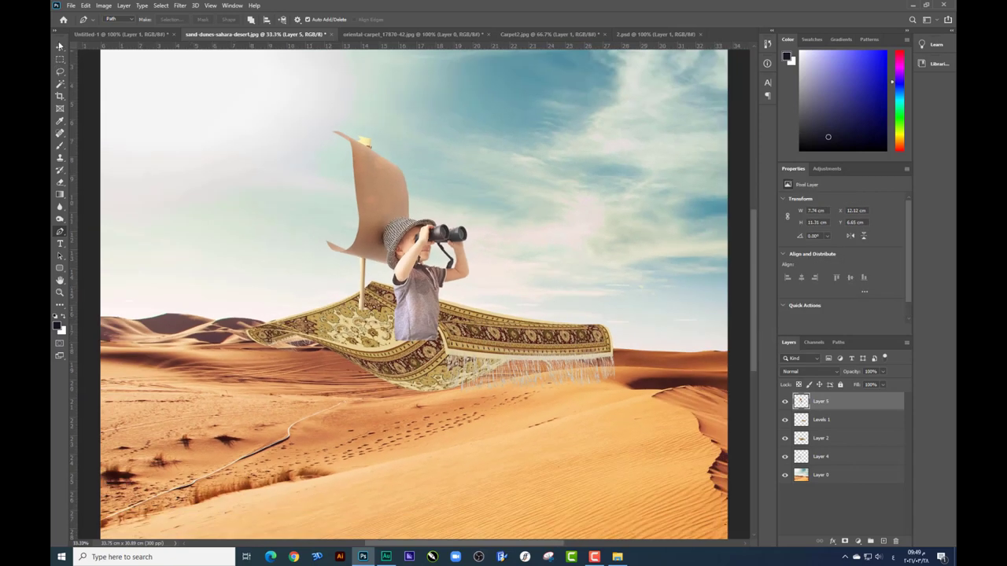
key("v")
left_click_drag(455, 316, 429, 322)
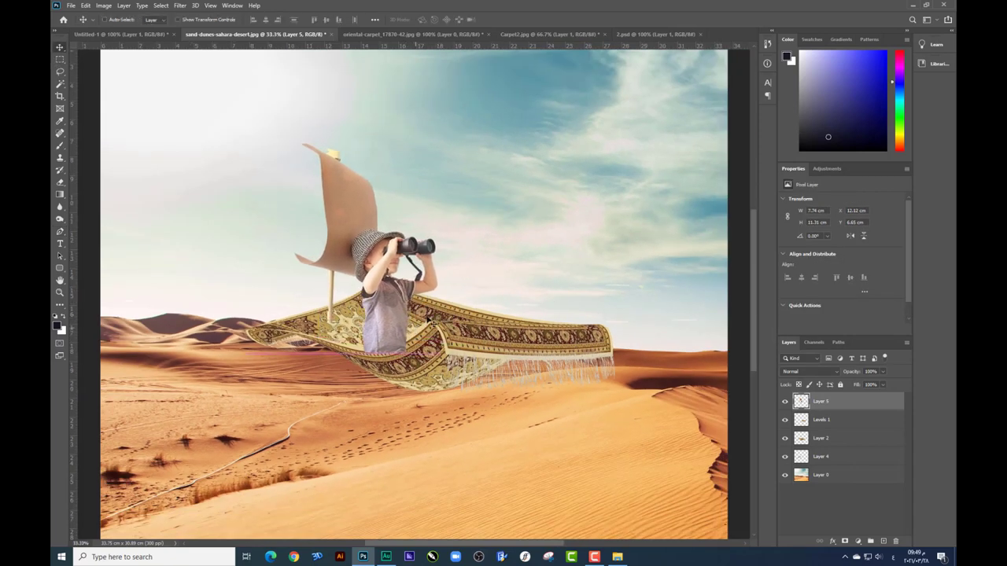
key("ctrl+t")
left_click_drag(438, 147, 455, 130)
left_click_drag(400, 213, 400, 208)
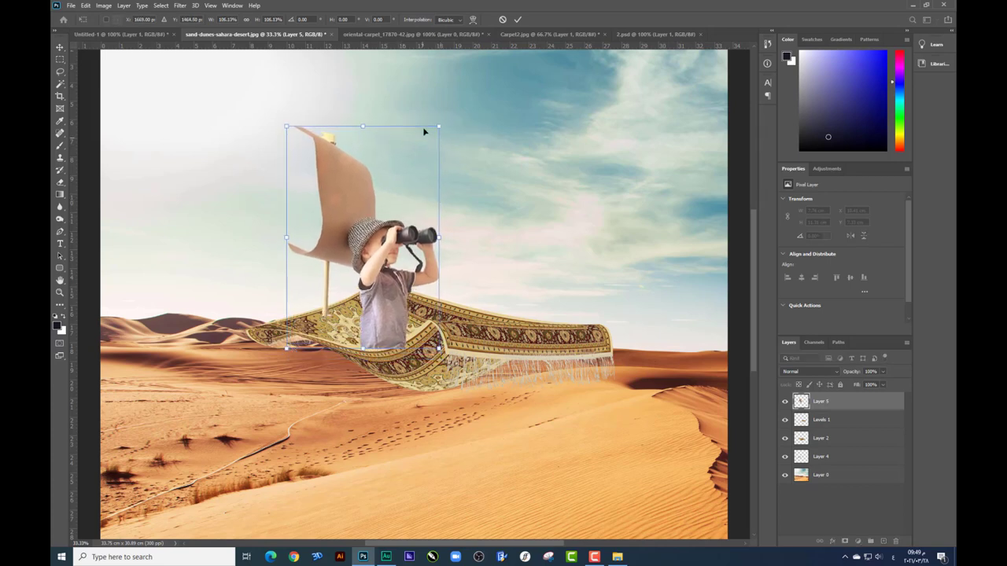
left_click_drag(440, 123, 443, 121)
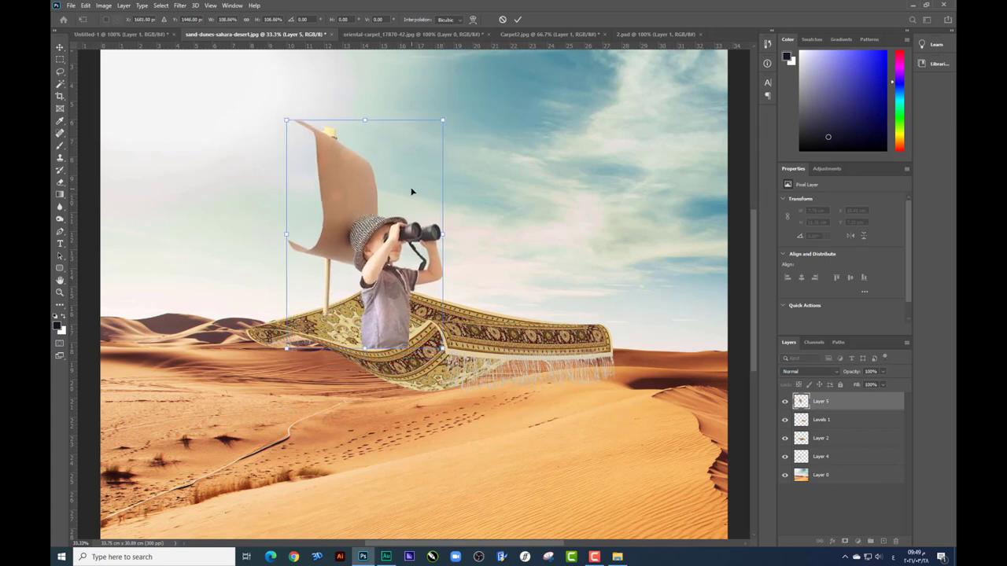
key("Return")
scroll(411, 192, "up", 1)
scroll(410, 193, "up", 1)
scroll(410, 195, "up", 1)
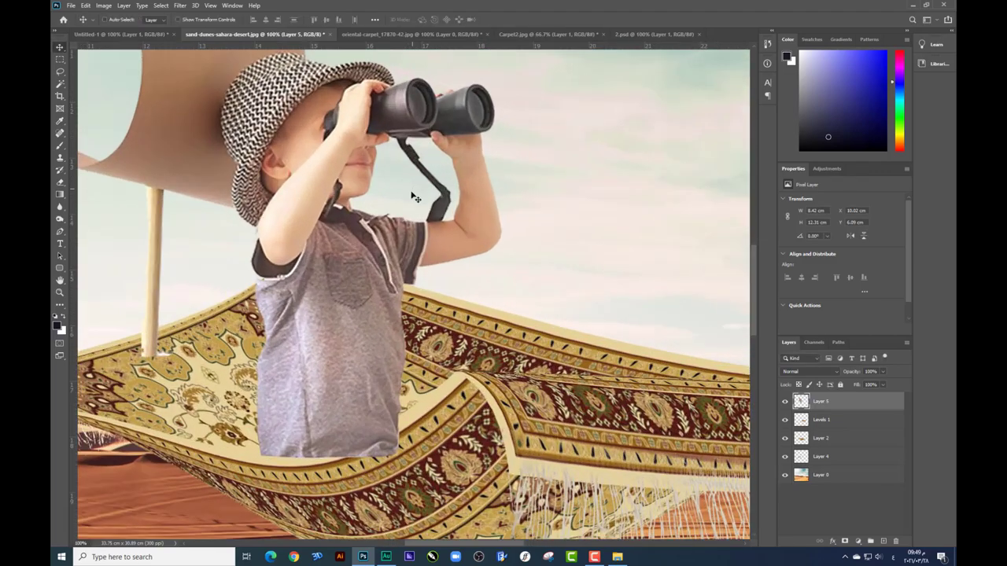
scroll(421, 195, "down", 2)
scroll(429, 191, "down", 2)
scroll(425, 236, "up", 1)
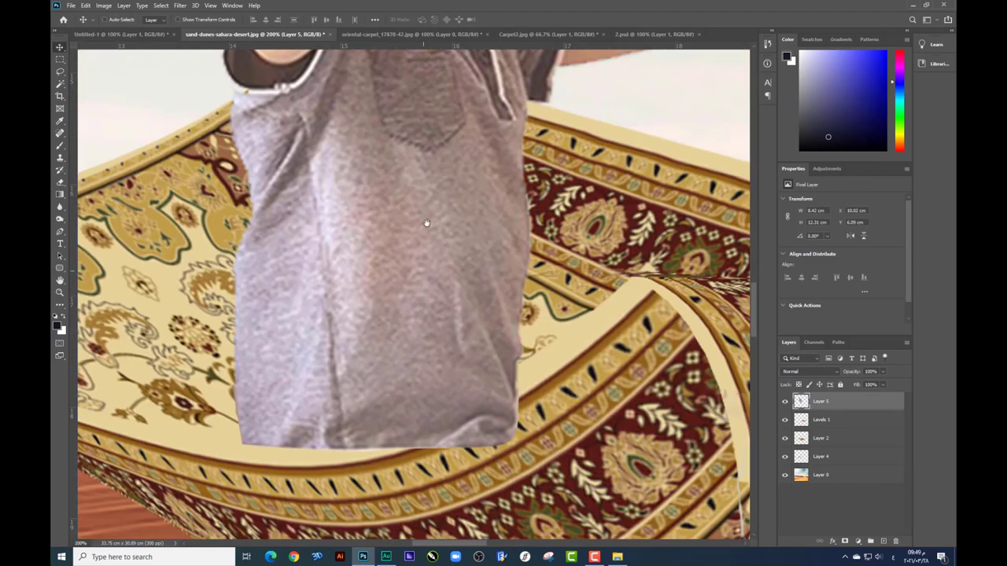
Lower Layer 5's opacity to 18% so the carpet shows through the boy
scroll(425, 223, "down", 2)
left_click(859, 384)
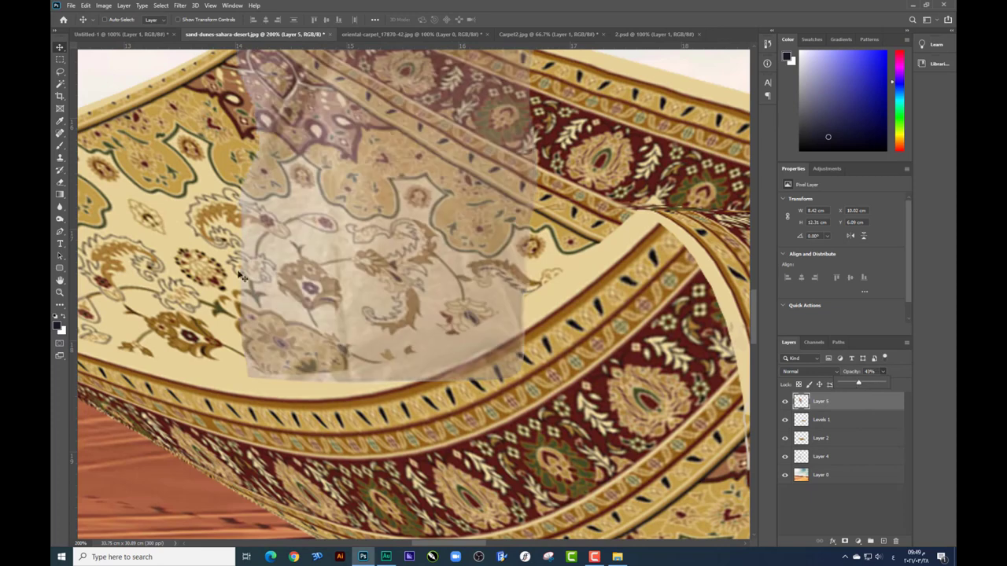
left_click(61, 232)
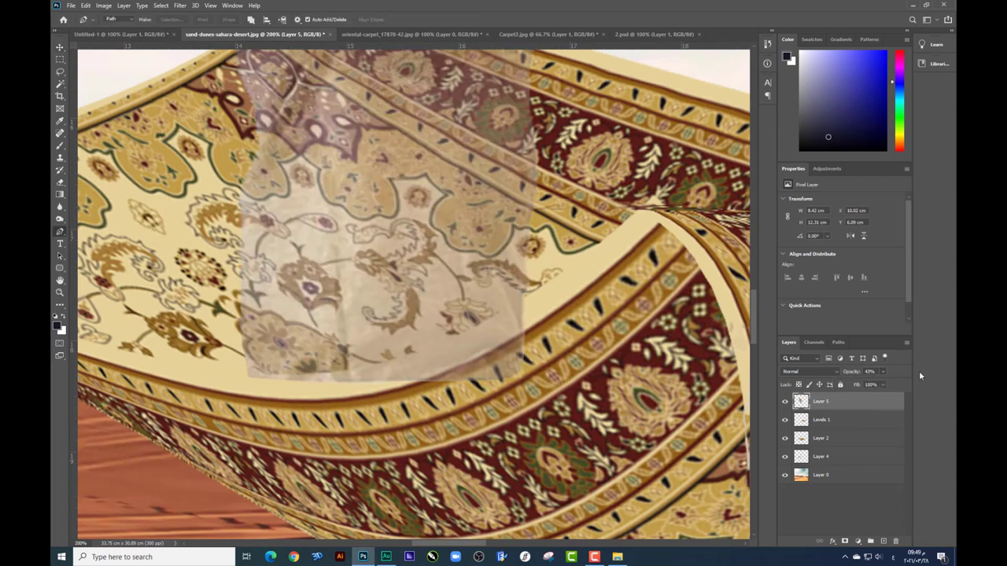
left_click(868, 384)
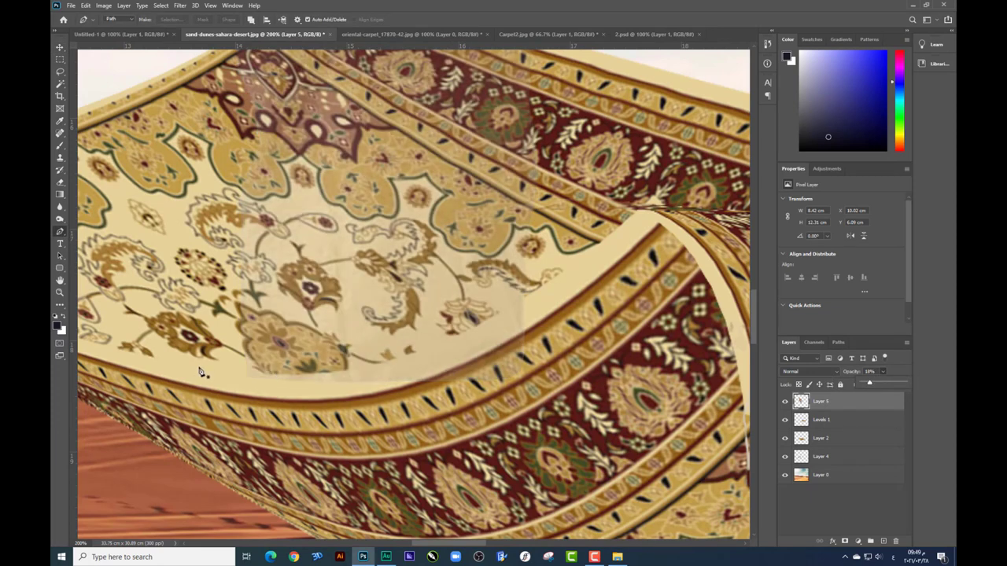
Trace the carpet's curved front edge and delete the boy's lower part in front of it
left_click(242, 370)
left_click_drag(527, 295, 654, 210)
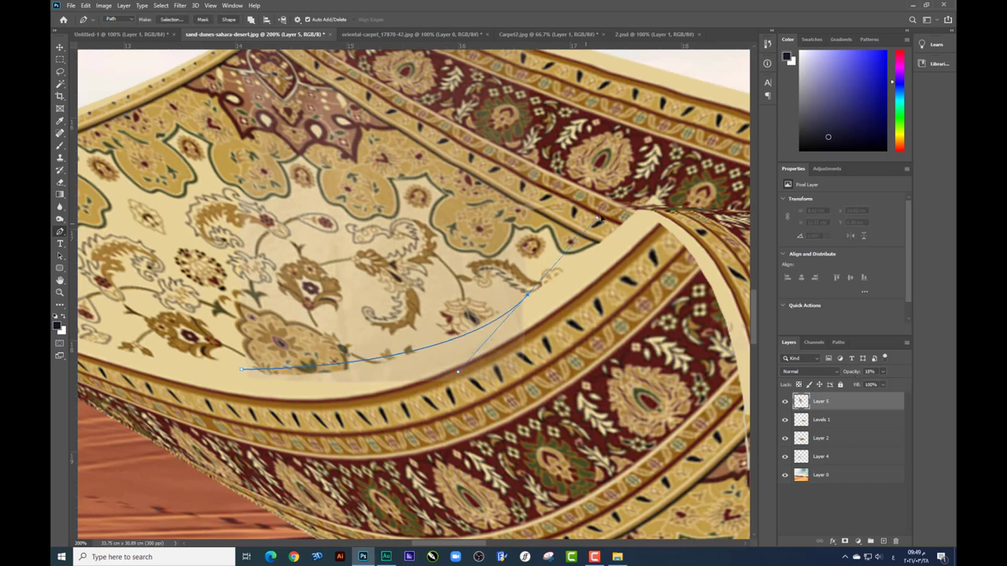
left_click_drag(643, 254, 622, 469)
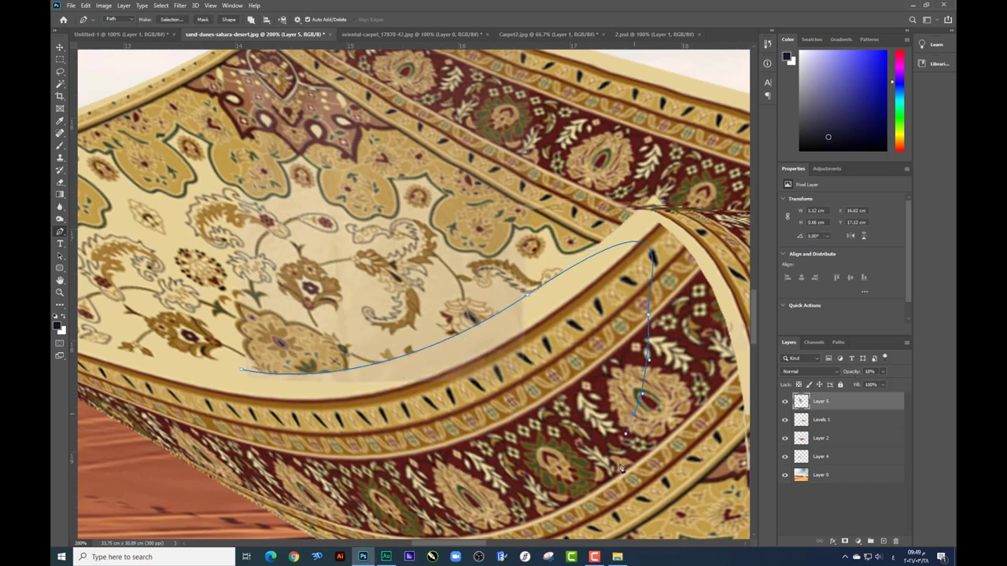
left_click_drag(194, 480, 166, 404)
key("ctrl+Return")
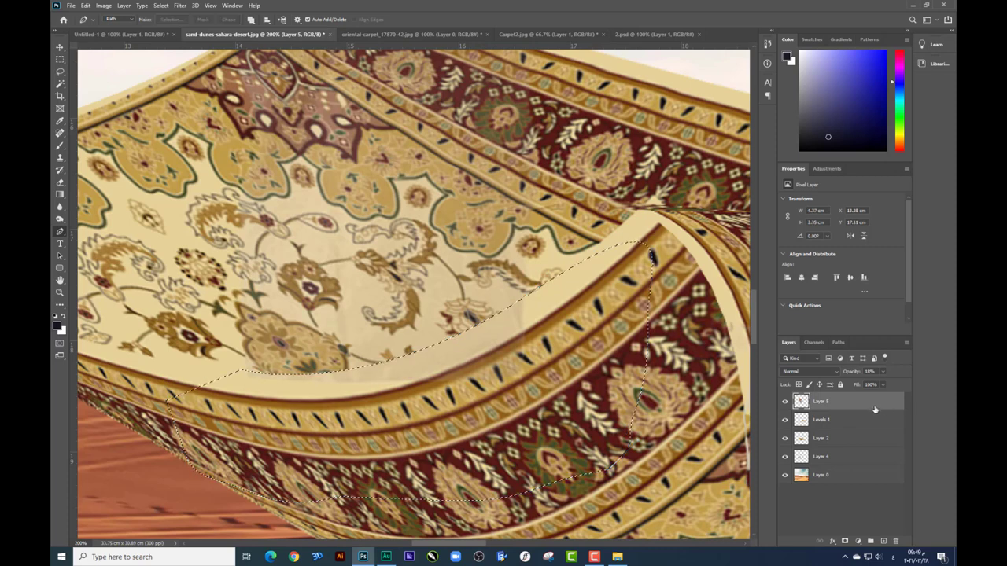
key("Delete")
key("ctrl+d")
left_click(884, 371)
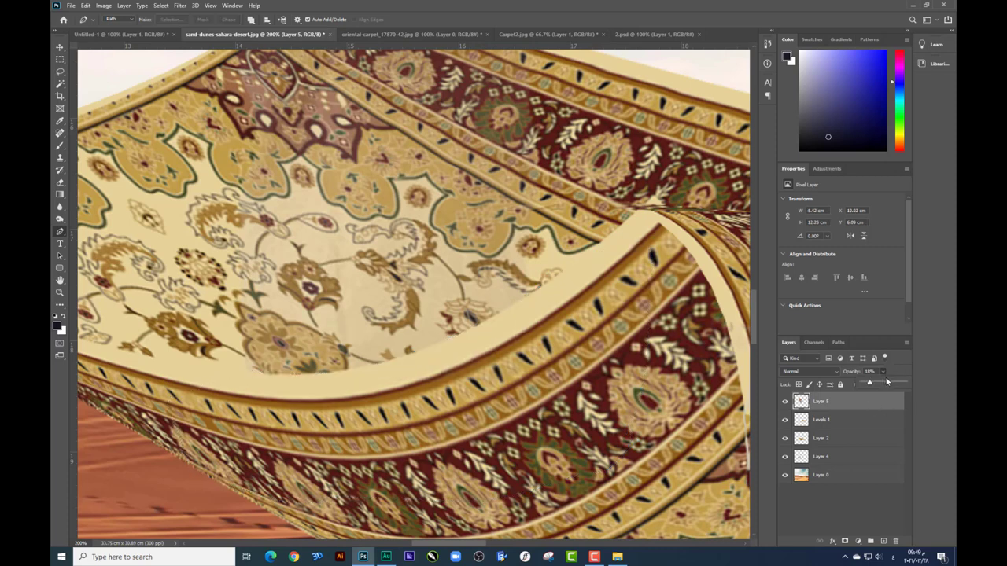
key("ctrl+minus")
key("ctrl+minus")
key("ctrl+minus")
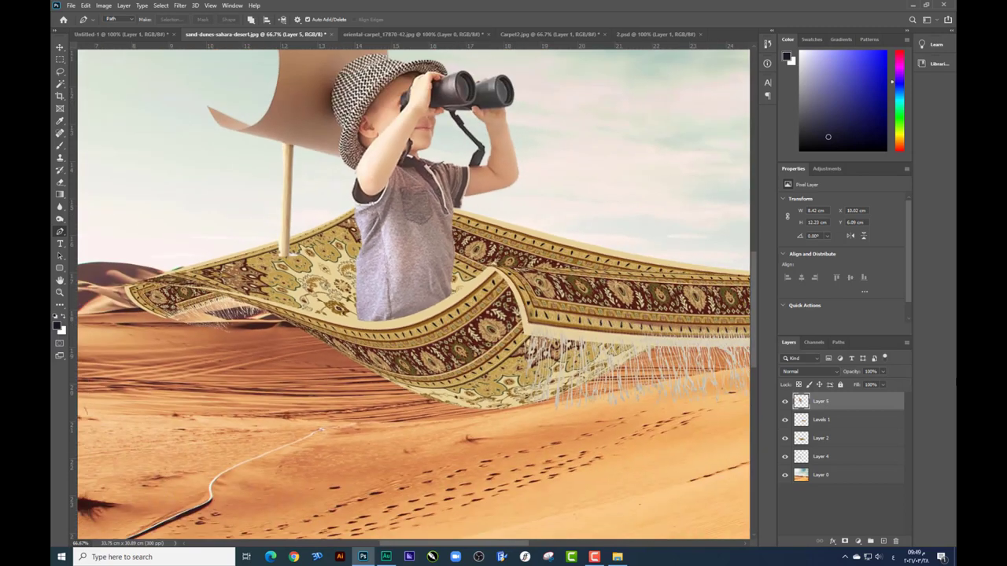
Trace a closed pen outline around the sail and mast down to the carpet
key("ctrl+plus")
key("ctrl+plus")
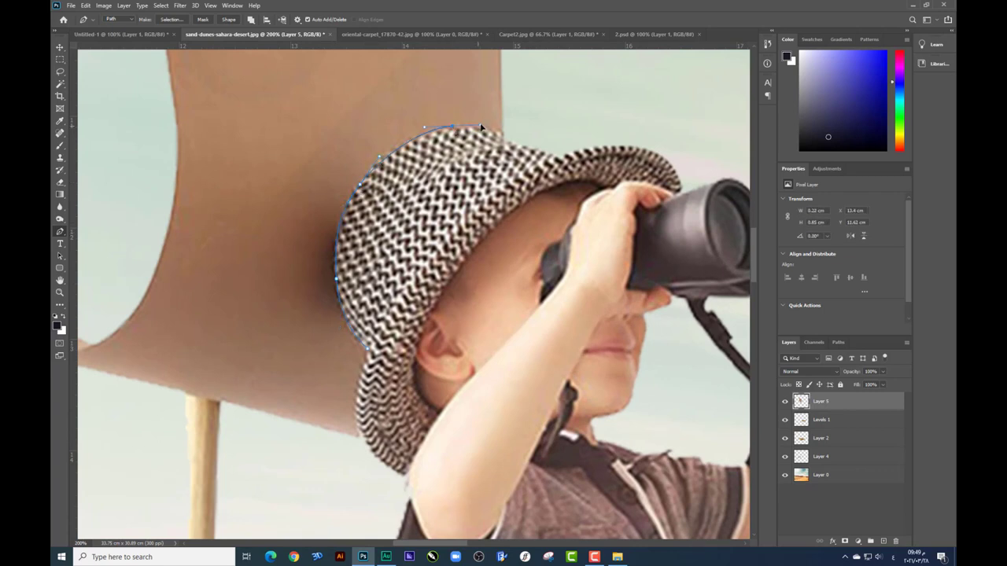
key("ctrl+z")
scroll(500, 143, "down", 5)
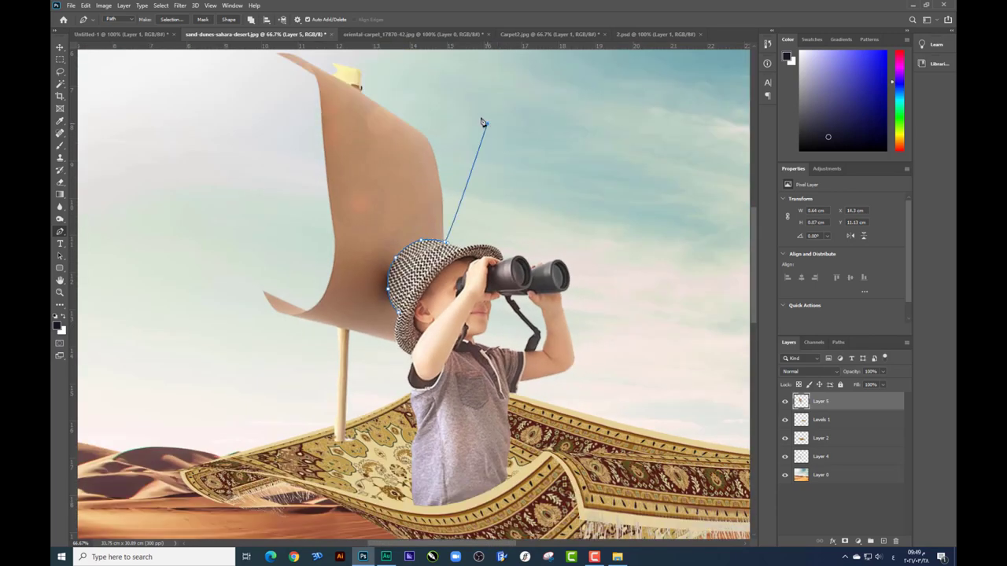
left_click(526, 167)
left_click(488, 123)
left_click(445, 78)
left_click_drag(360, 72, 325, 74)
left_click(294, 75)
left_click(245, 171)
left_click(245, 308)
left_click(271, 390)
left_click(301, 447)
left_click_drag(370, 515, 405, 518)
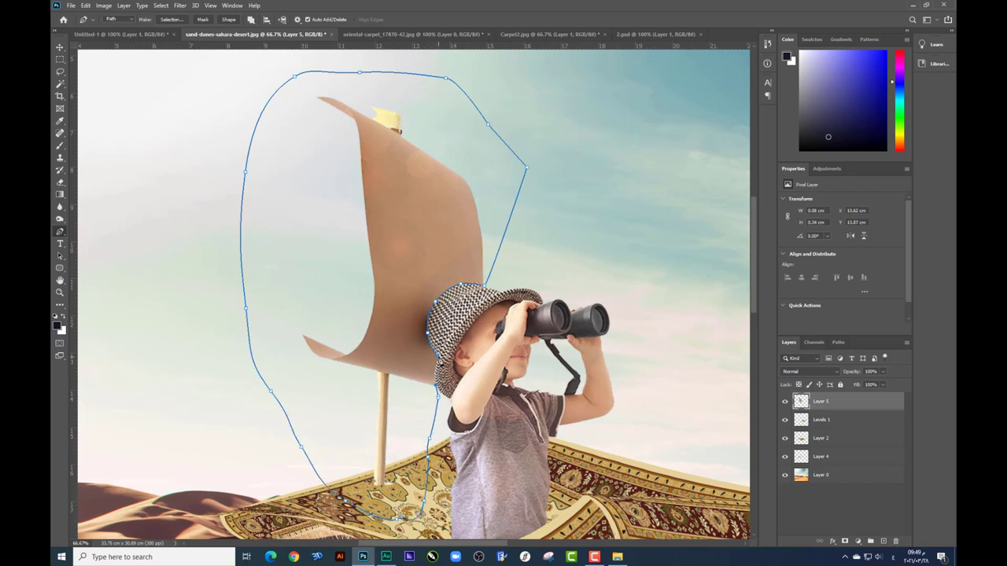
Cut the sail onto its own Layer 6 via Layer Via Cut and hide that layer
left_click(59, 59)
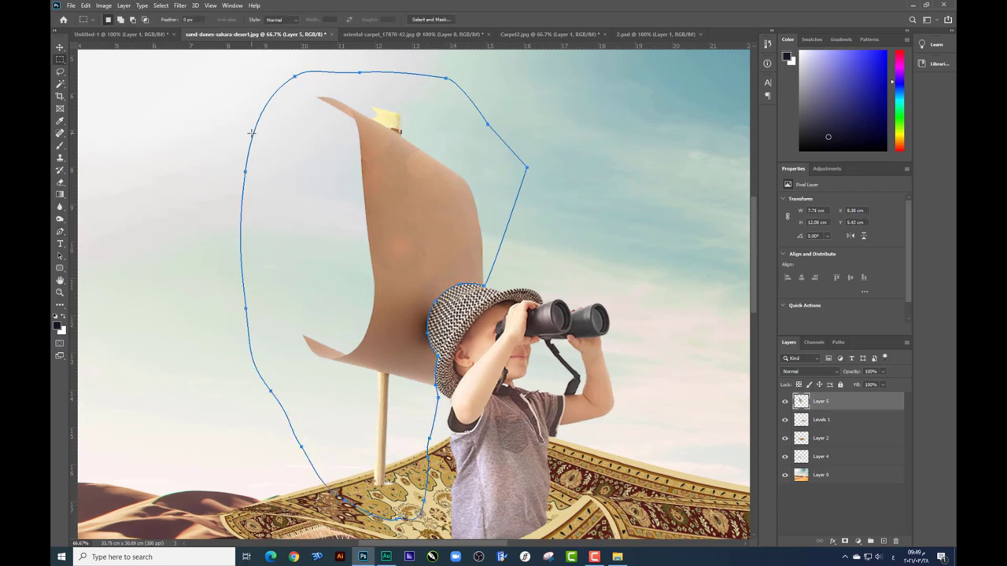
key("ctrl+Return")
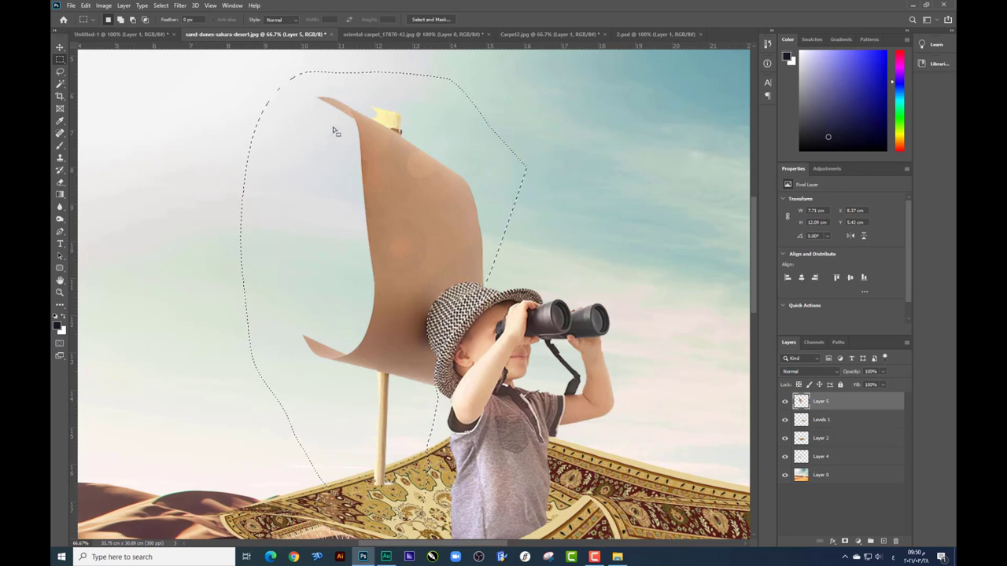
right_click(382, 160)
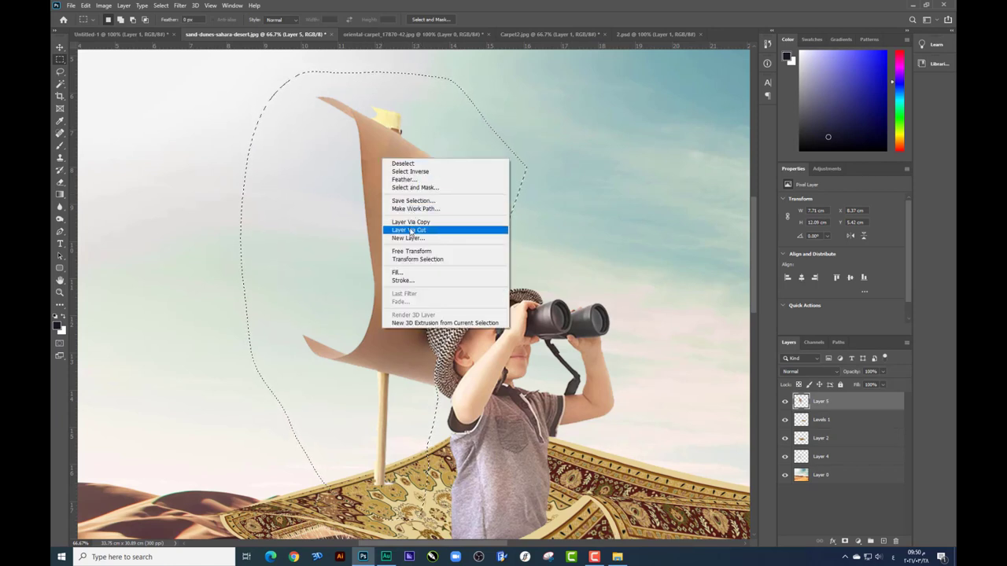
left_click(411, 222)
left_click(60, 47)
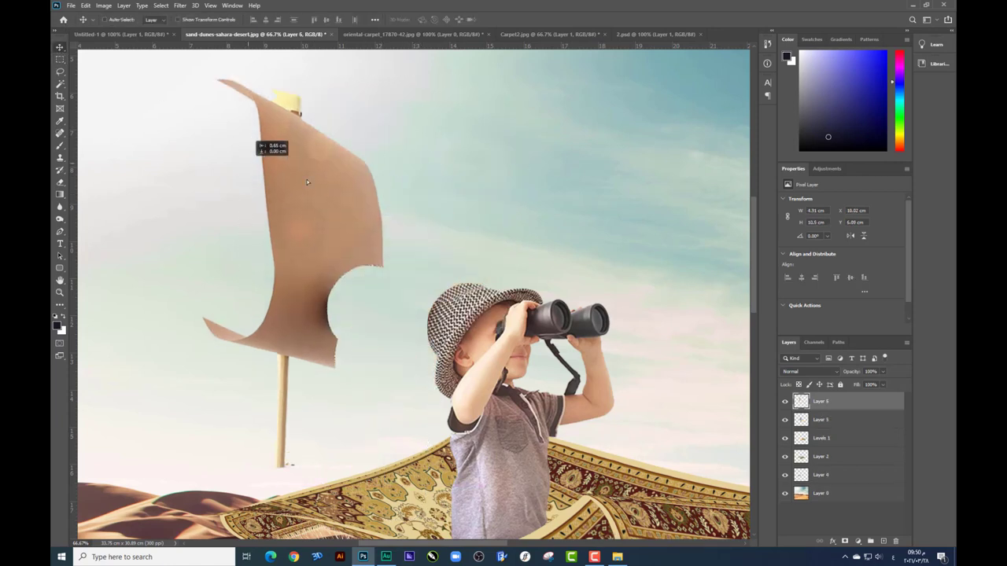
left_click_drag(393, 197, 739, 341)
left_click(784, 402)
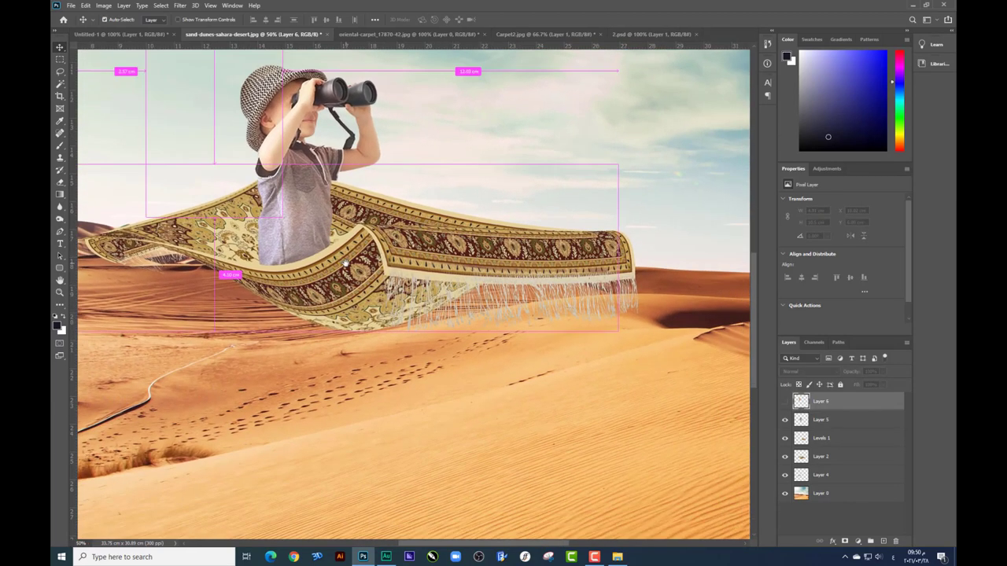
Enlarge the boy and carpet layers slightly together and nudge them into position
scroll(346, 263, "down", 2)
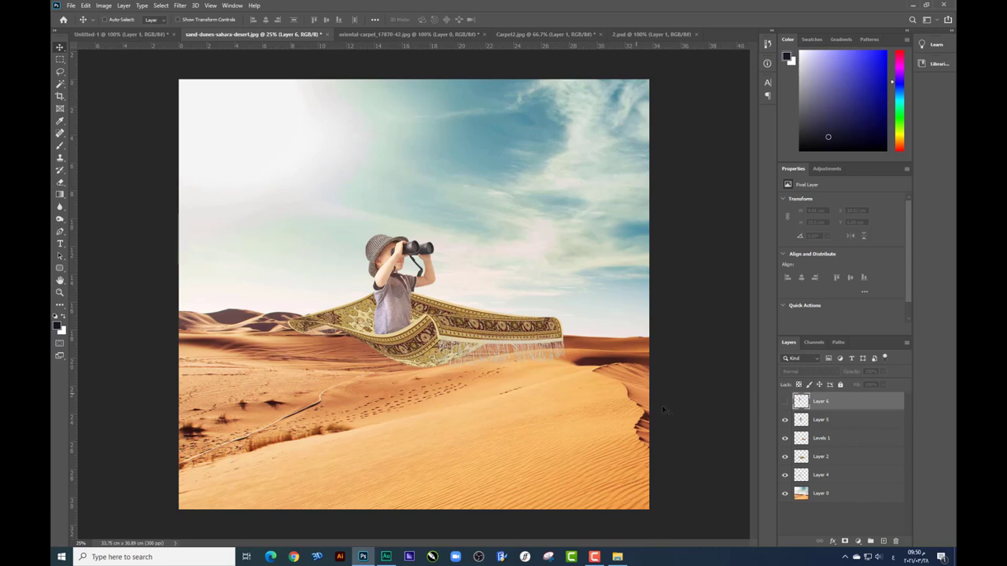
left_click(820, 456, "shift")
left_click_drag(536, 280, 531, 279)
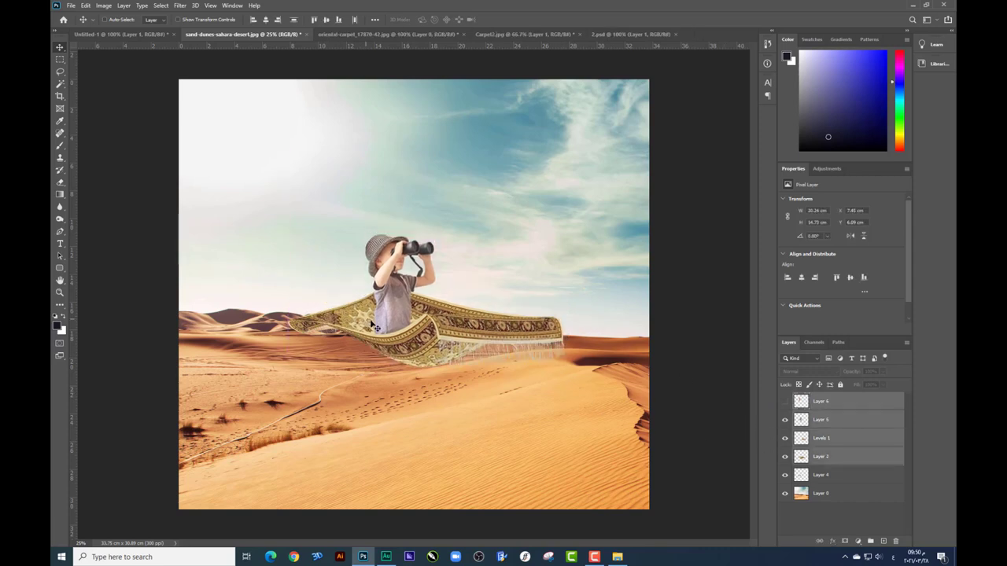
key("ctrl+t")
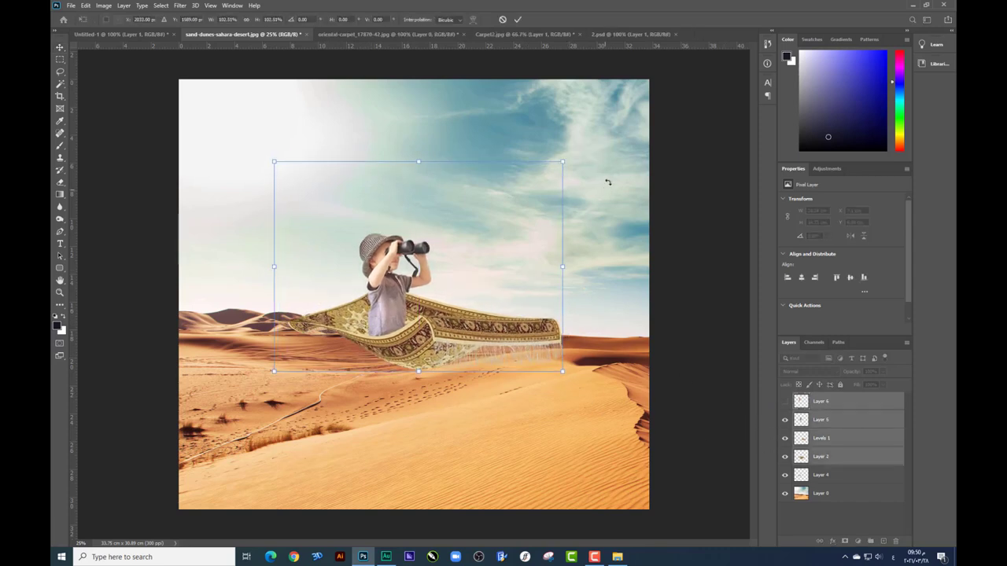
left_click_drag(580, 148, 443, 243)
key("Return")
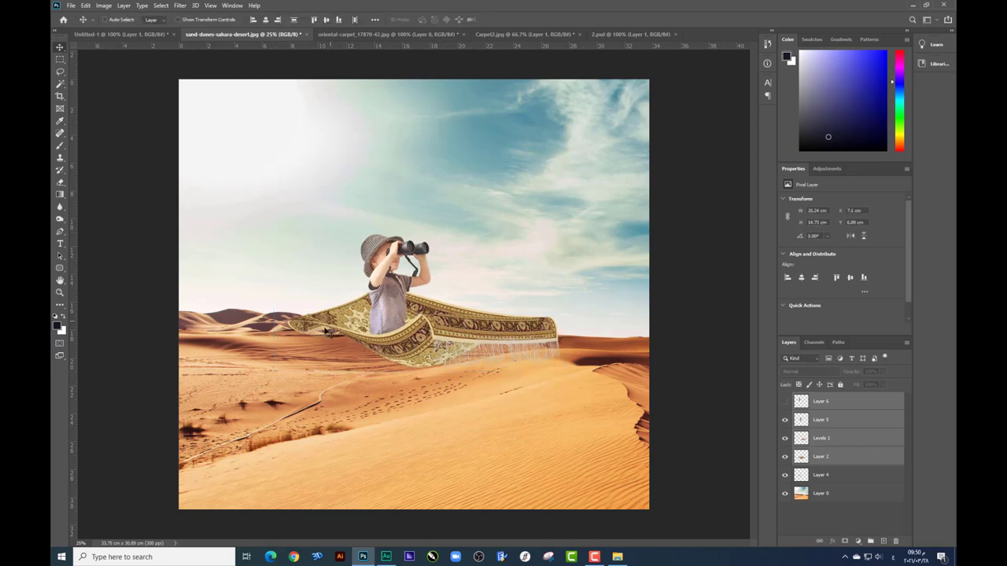
right_click(310, 330)
left_click(330, 346)
key("ctrl+t")
left_click_drag(570, 188, 595, 173)
key("Return")
left_click_drag(490, 254, 489, 263)
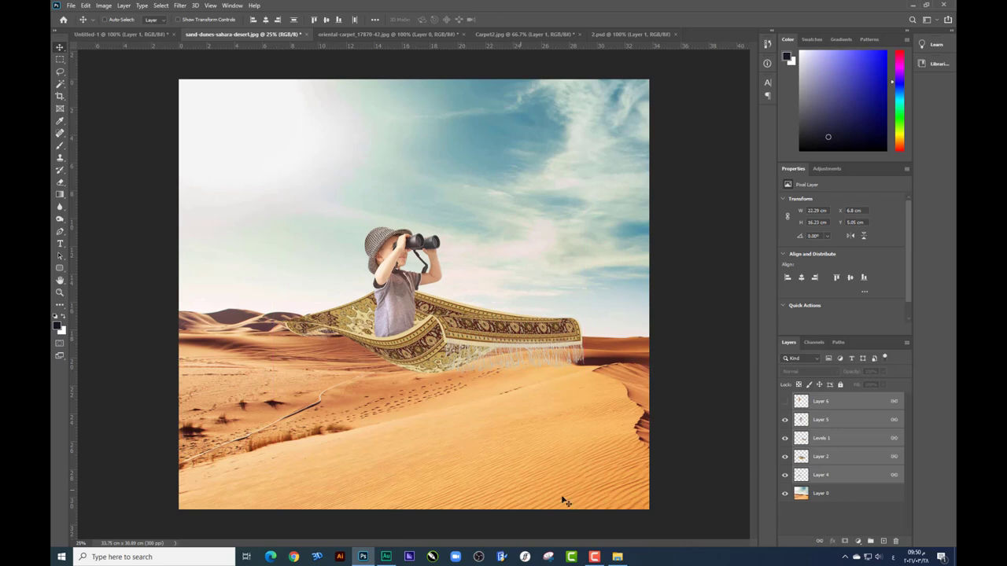
Drag Full_Moon.jpg from the source image folder onto the canvas
left_click(619, 558)
left_click(499, 266)
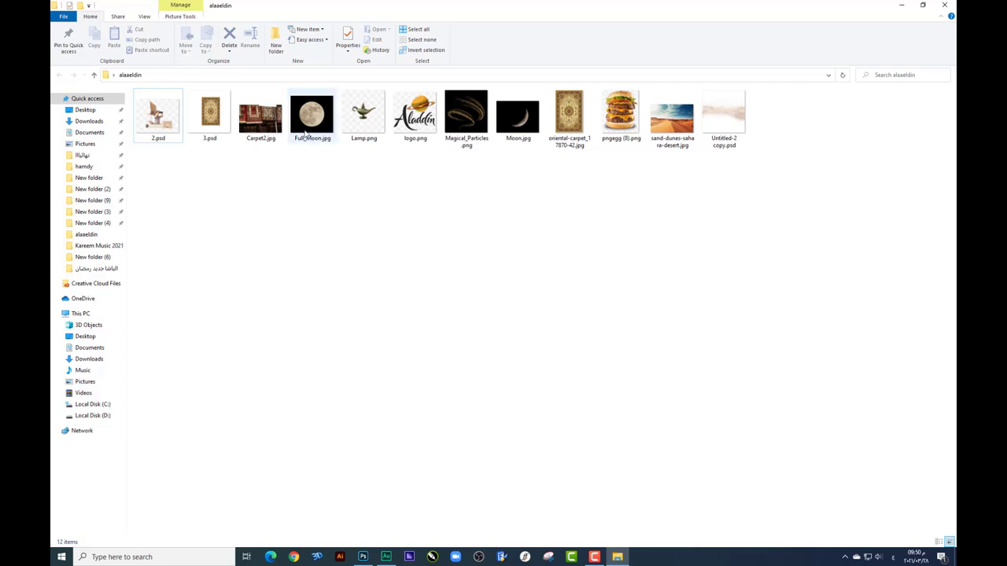
mouse_move(312, 116)
left_mouse_down()
mouse_move(375, 509)
mouse_move(395, 172)
left_mouse_up()
Place the moon photo and draw an ellipse circle aligned over the moon
key("Return")
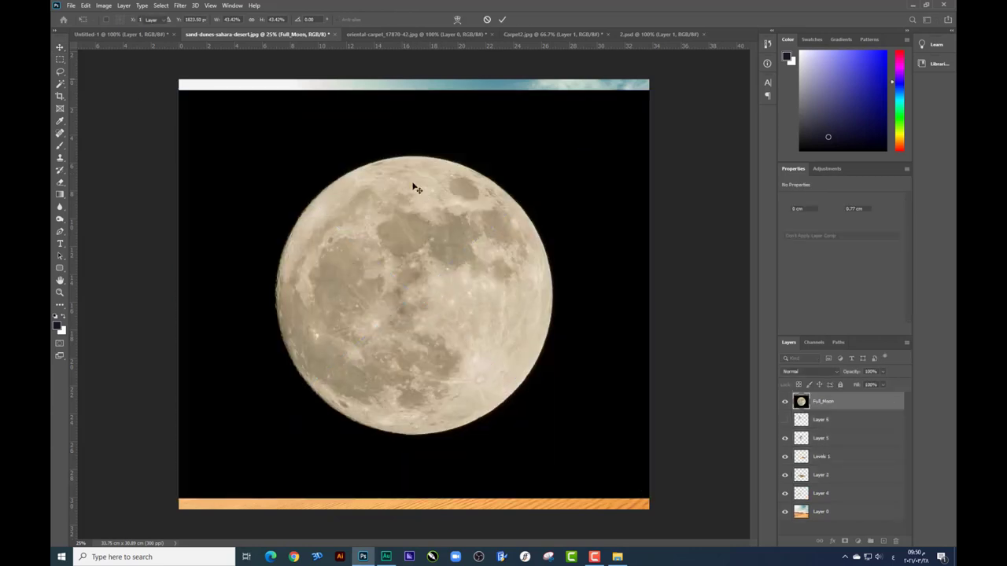
left_click(59, 268)
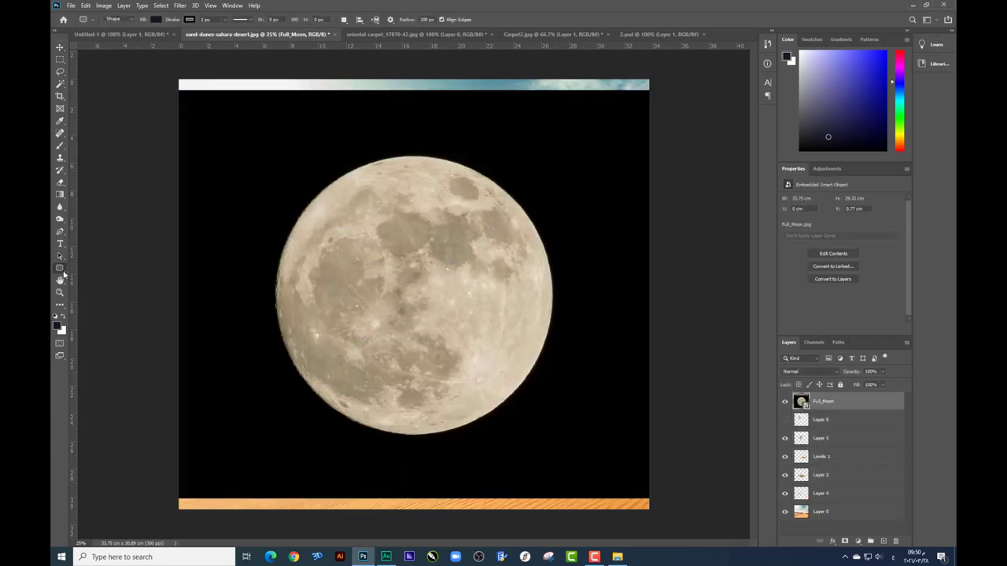
right_click(64, 274)
left_click(98, 272)
left_click_drag(292, 155, 573, 432)
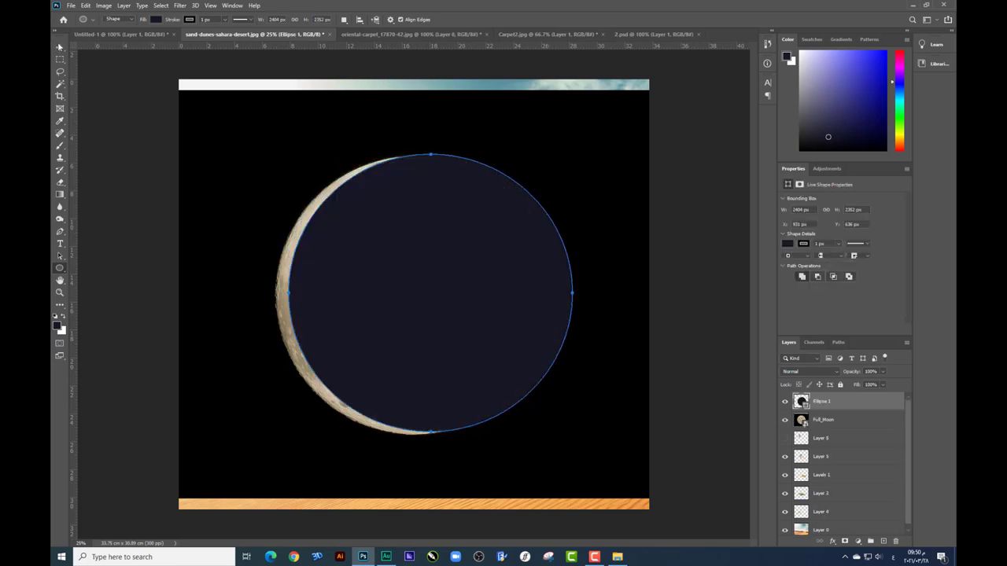
key("v")
left_click_drag(454, 215, 440, 216)
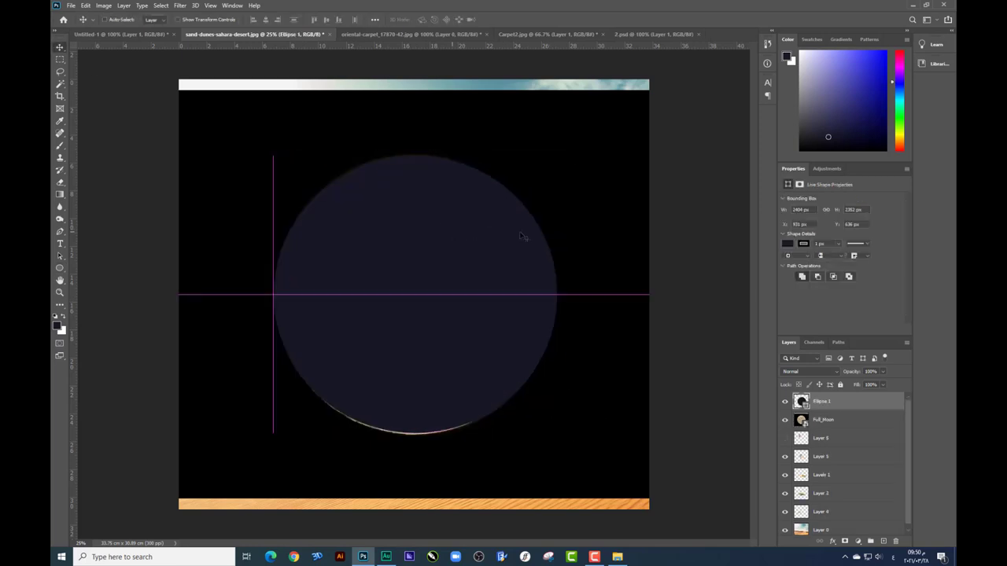
Clip Full_Moon into the circle, enlarge it to fill, and merge them
left_click(832, 422)
left_click_drag(825, 426, 828, 398)
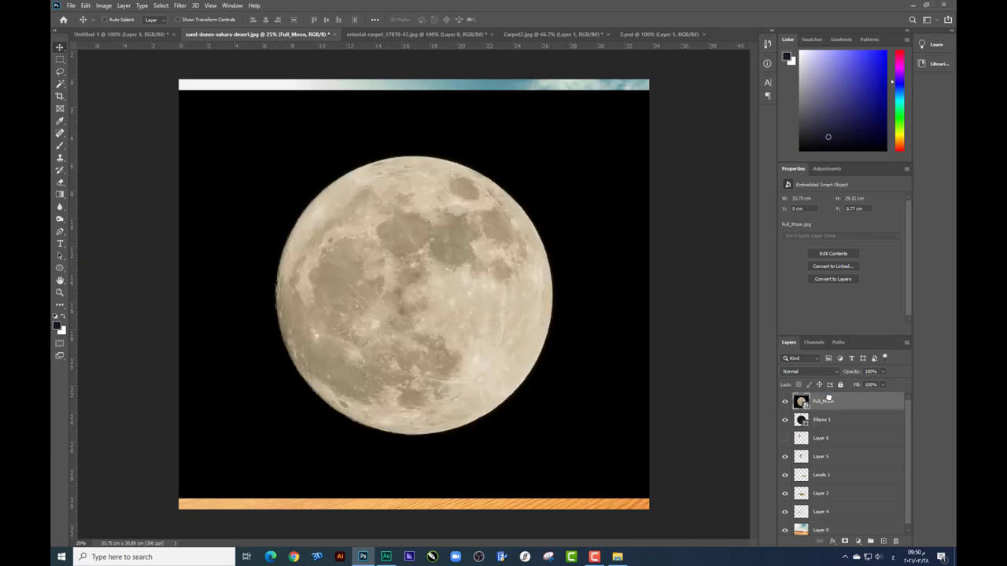
key("ctrl+alt+g")
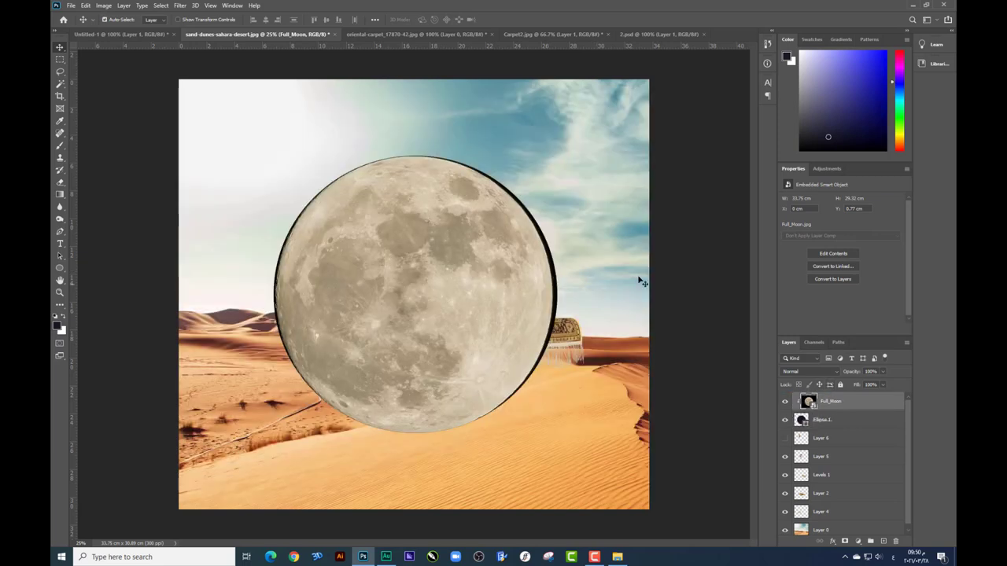
key("ctrl+t")
left_click_drag(649, 90, 664, 86)
key("Return")
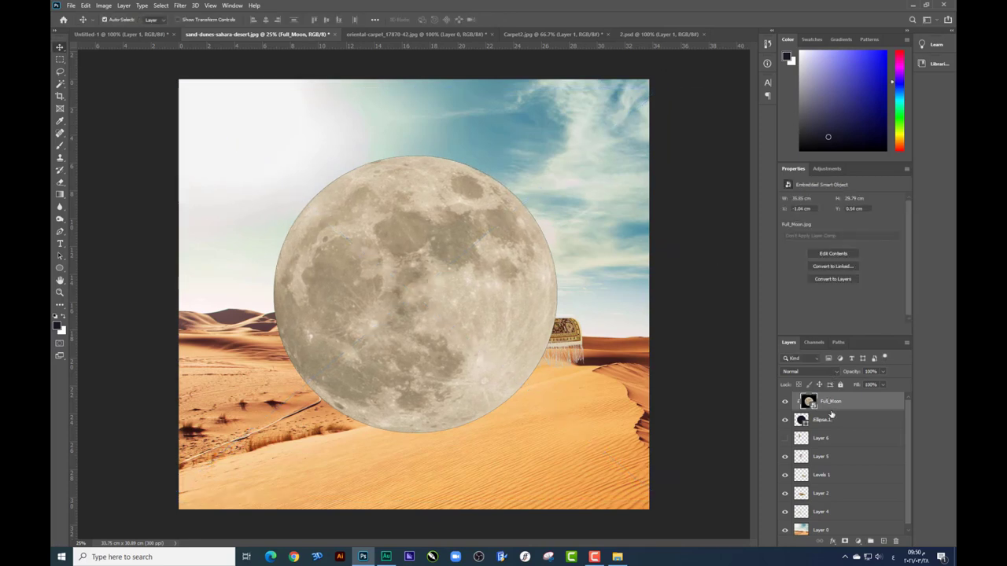
key("ctrl+e")
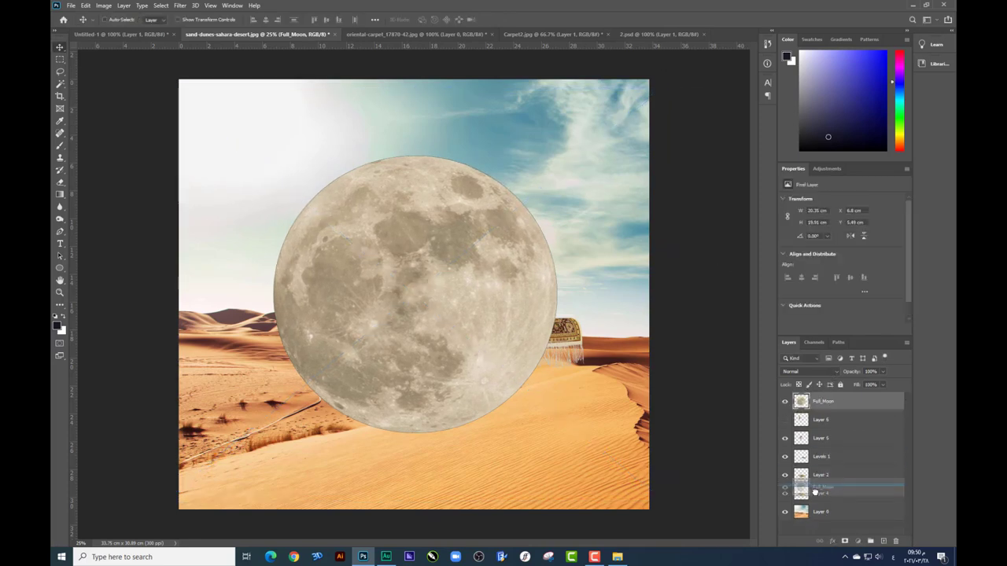
Put the moon below the boy and carpet, raise it behind him, and shrink it to about 80%
left_click_drag(824, 406, 823, 487)
left_click_drag(468, 319, 467, 253)
key("ctrl+t")
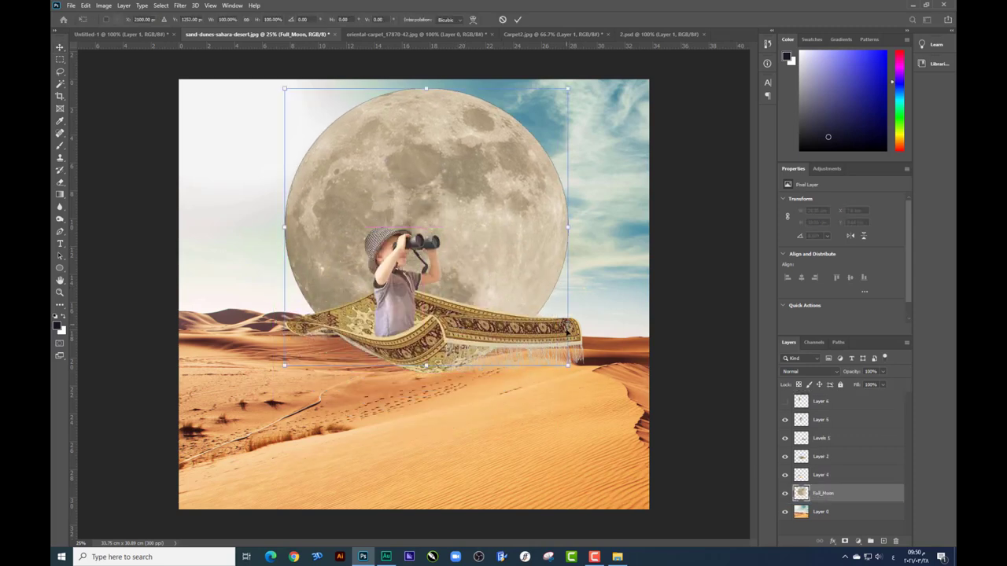
left_click_drag(565, 365, 540, 336)
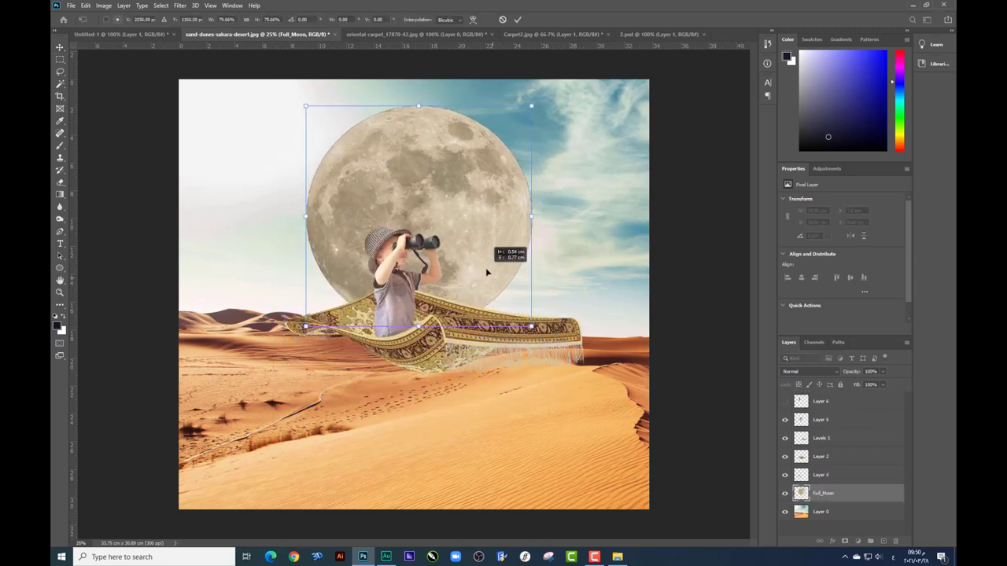
key("Return")
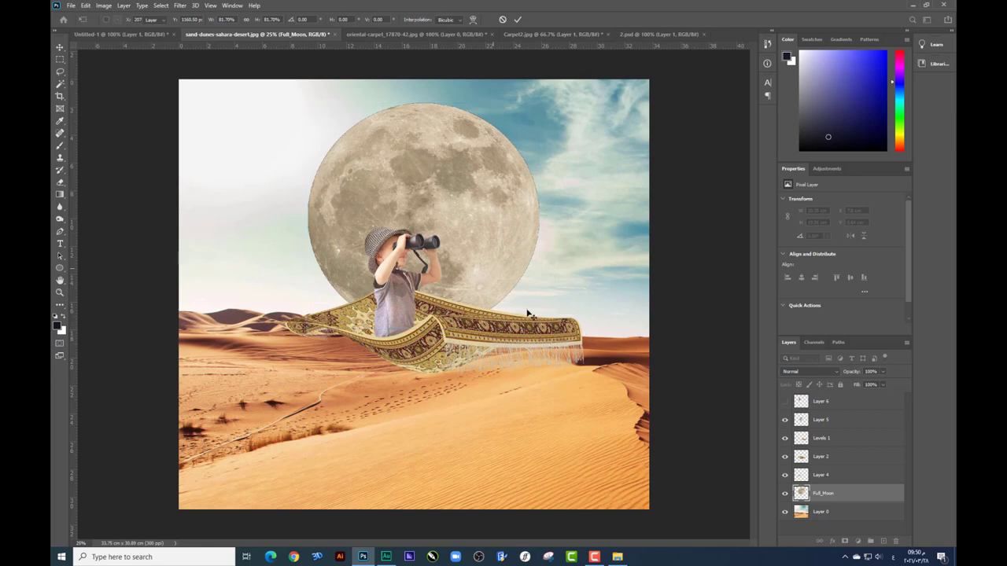
Move the boy, carpet and moon down slightly and shift the desert background left
left_click(833, 403)
left_click(823, 493, "shift")
mouse_move(591, 370)
left_mouse_down()
mouse_move(591, 381)
mouse_move(584, 368)
left_mouse_up()
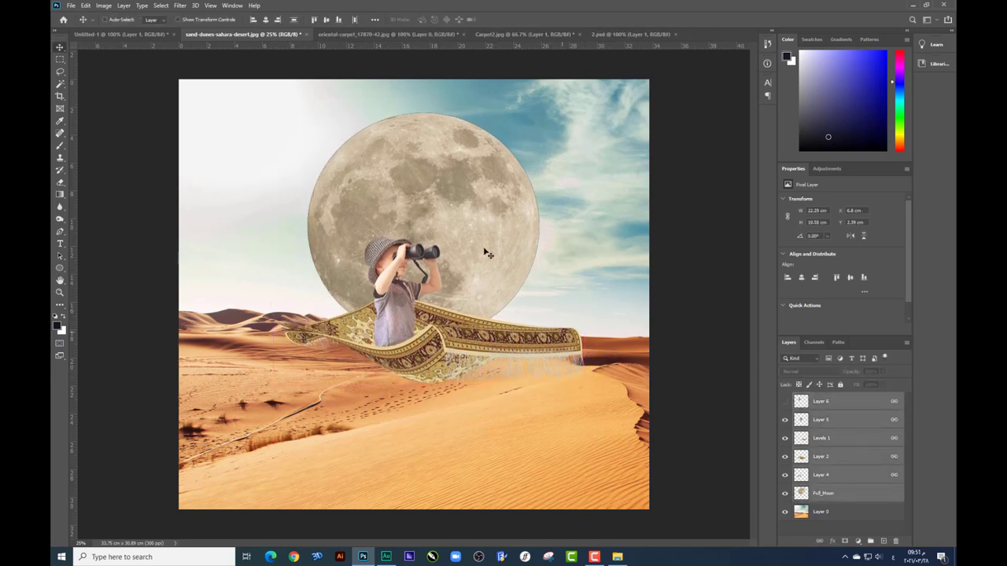
right_click(483, 247)
left_click(511, 252)
left_click(591, 406, "ctrl")
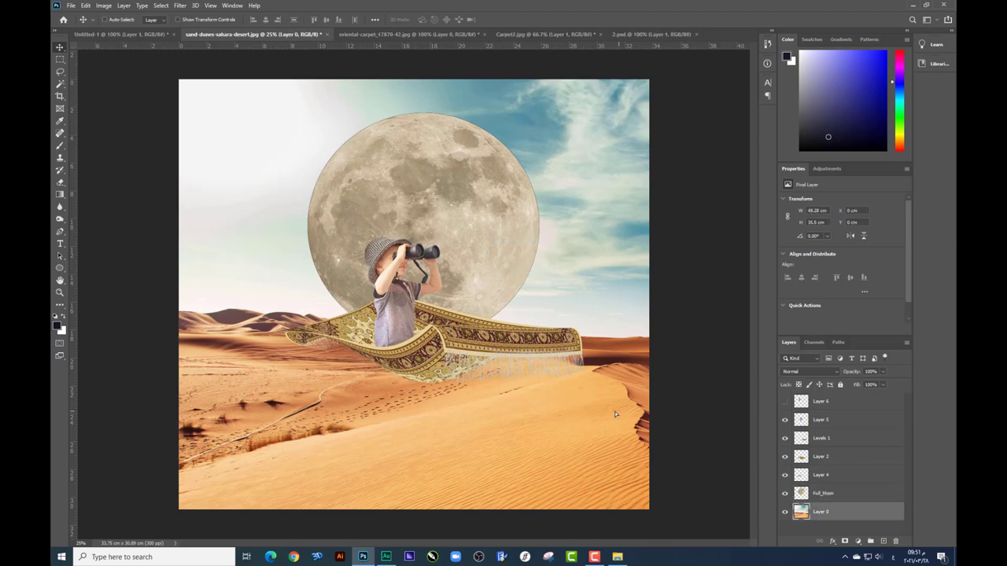
mouse_move(597, 405)
left_mouse_down()
mouse_move(330, 409)
mouse_move(356, 402)
left_mouse_up()
left_click(619, 557)
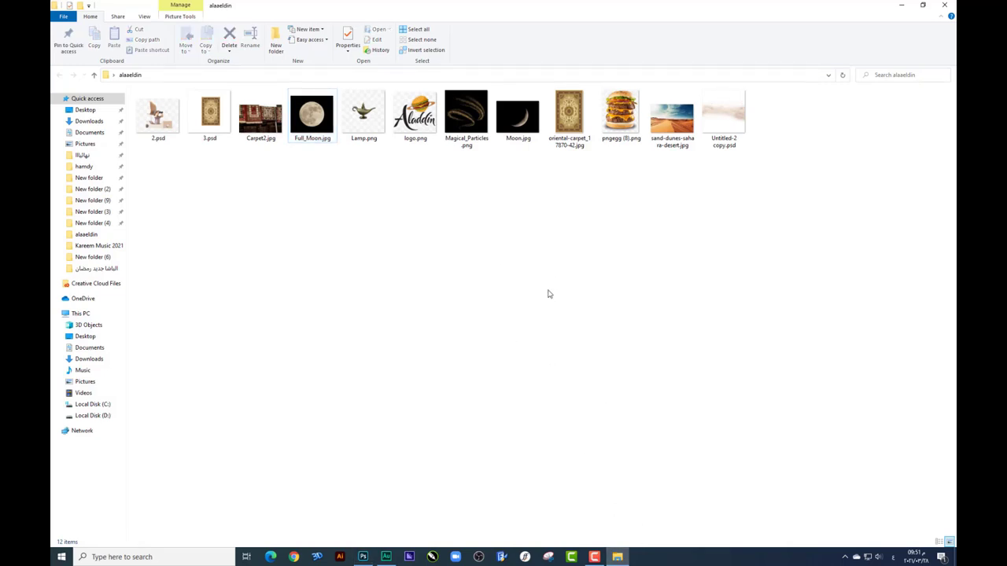
left_click(516, 140)
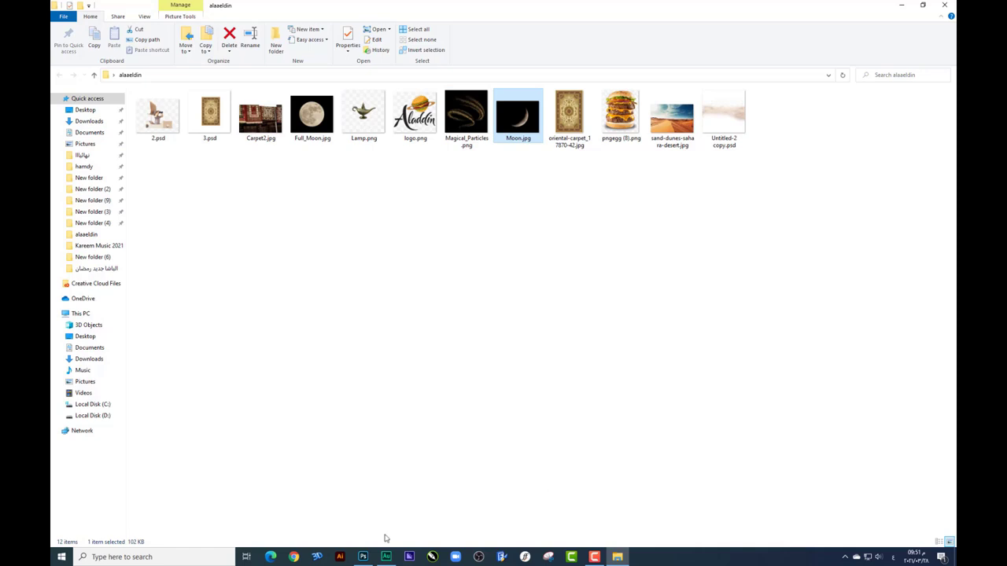
left_click(362, 556)
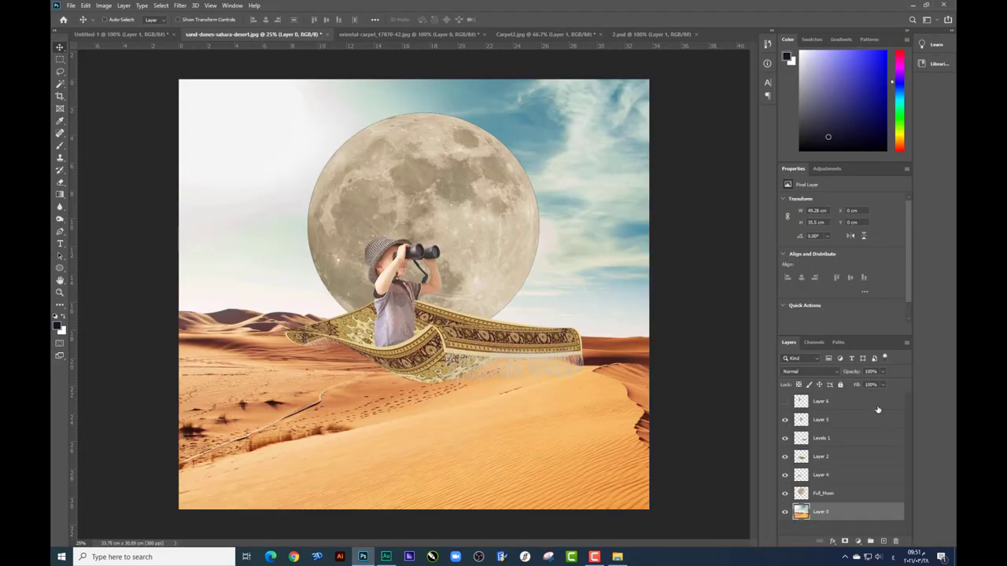
Add a Brightness/Contrast adjustment layer with brightness −150 at the top of the stack
left_click(818, 420)
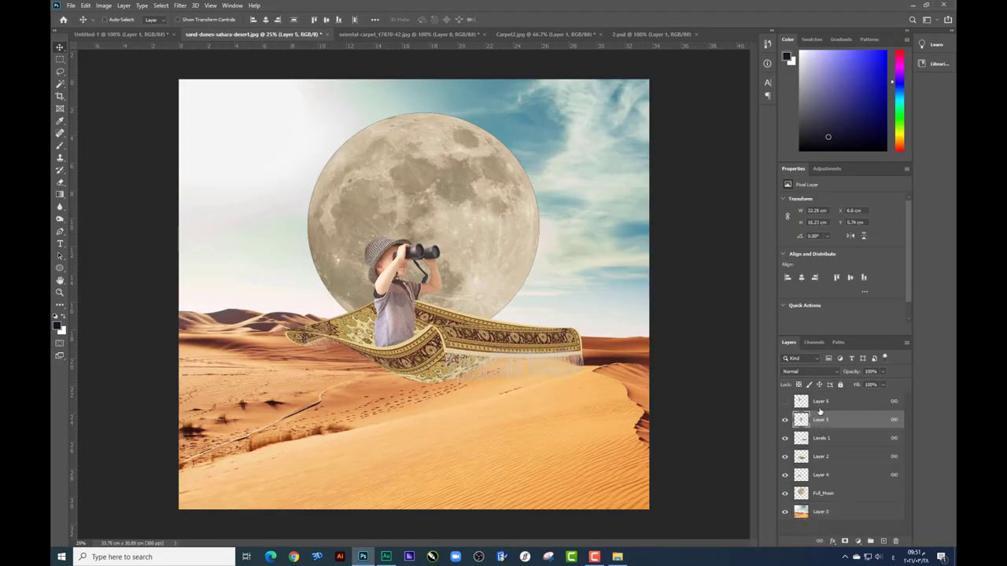
left_click(820, 408)
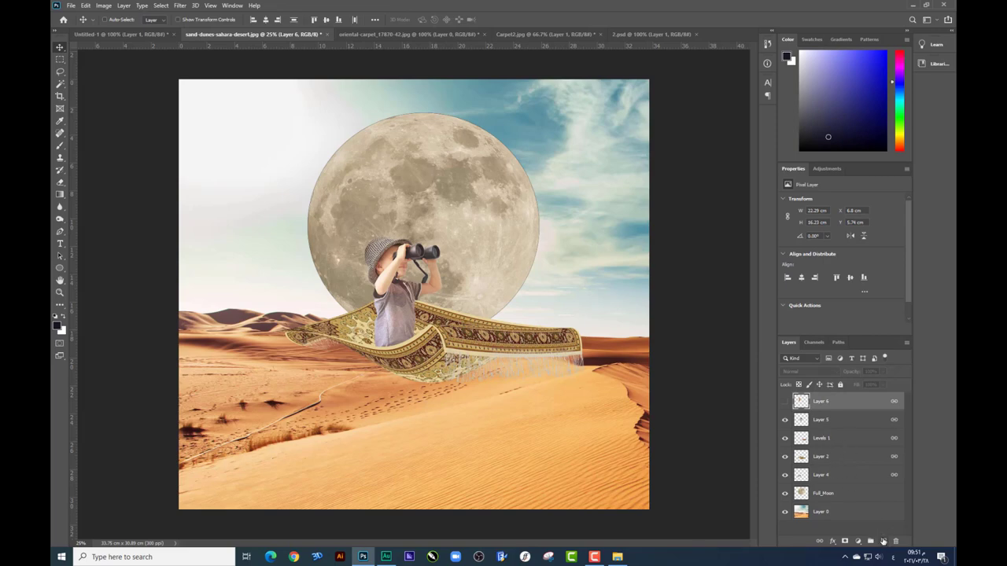
left_click(858, 541)
left_click(887, 397)
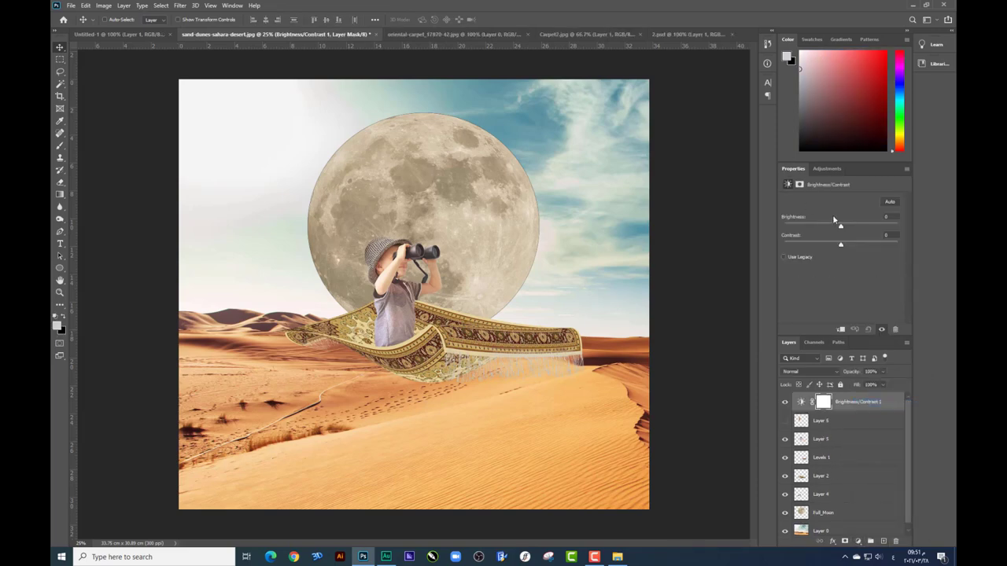
left_click_drag(839, 226, 783, 228)
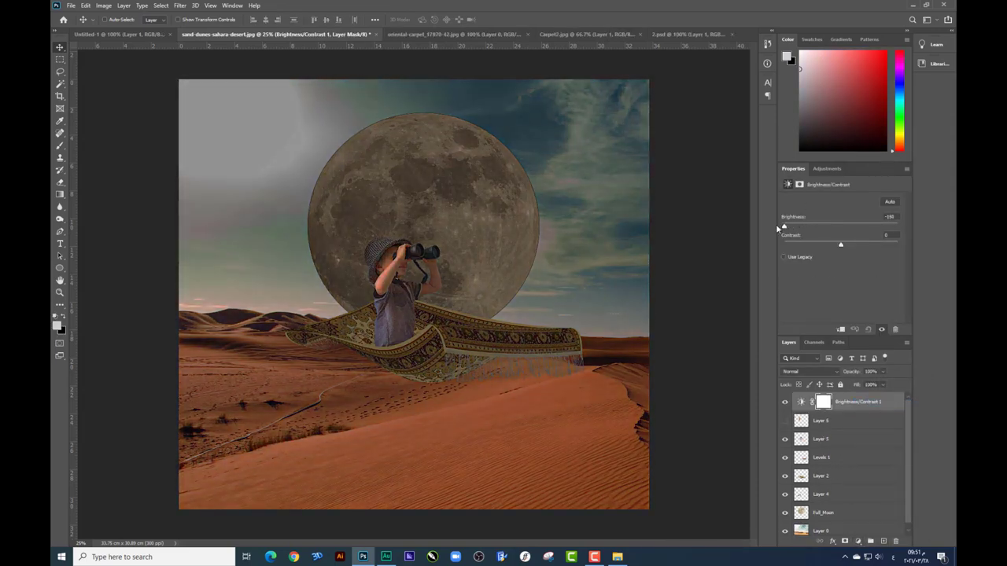
Keep Full_Moon above the darkening adjustment so it stays bright, and add a Levels layer
left_click_drag(853, 402, 853, 504)
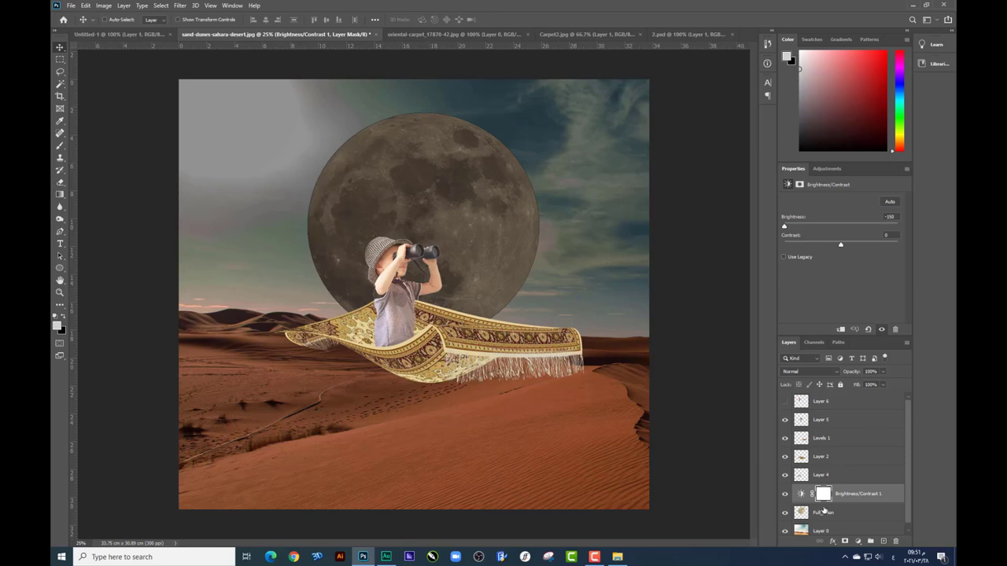
left_click_drag(823, 509, 818, 489)
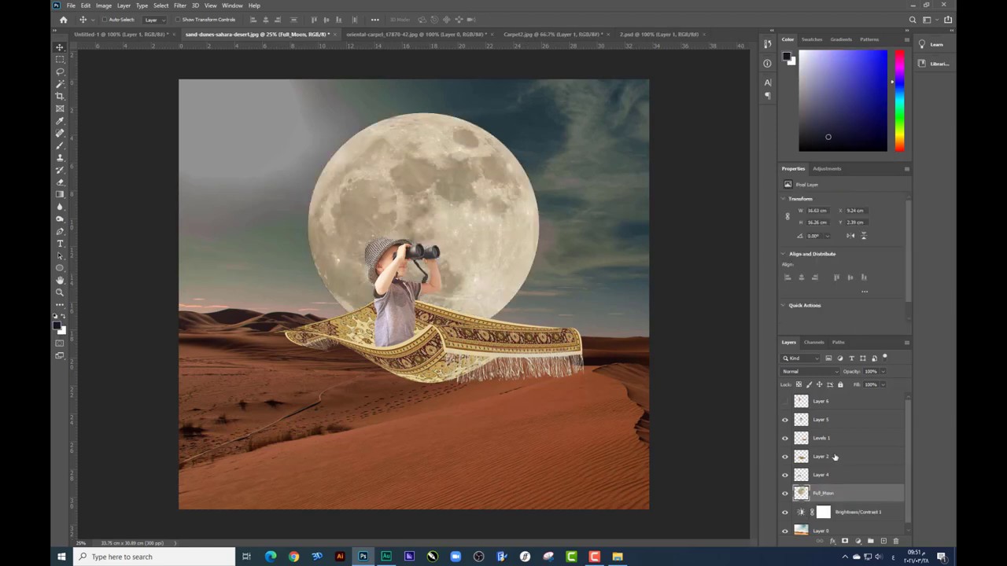
left_click(840, 511)
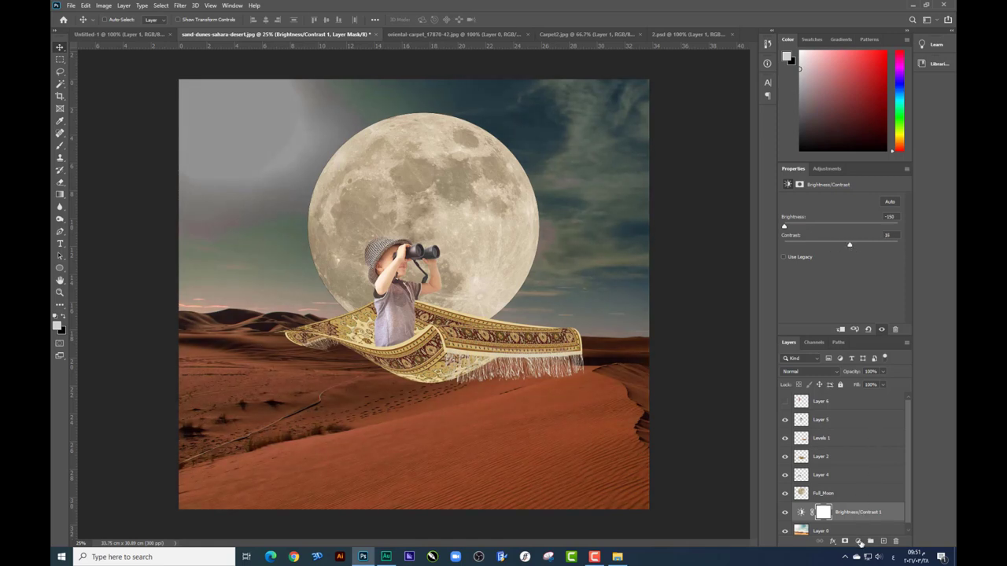
left_click(859, 542)
left_click(865, 411)
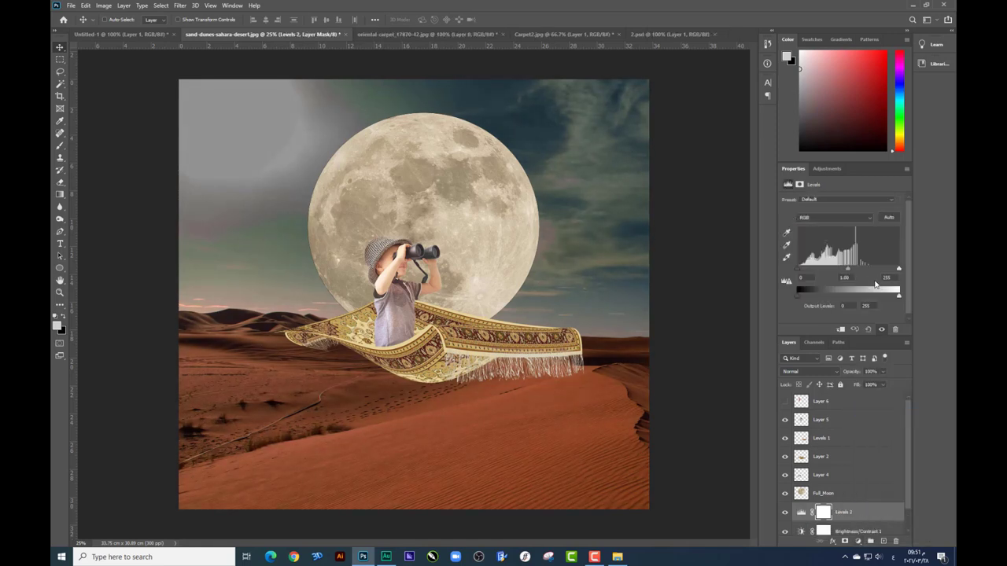
Lower the Levels 2 output white level to 103 to turn the scene into night
left_click_drag(899, 299, 845, 306)
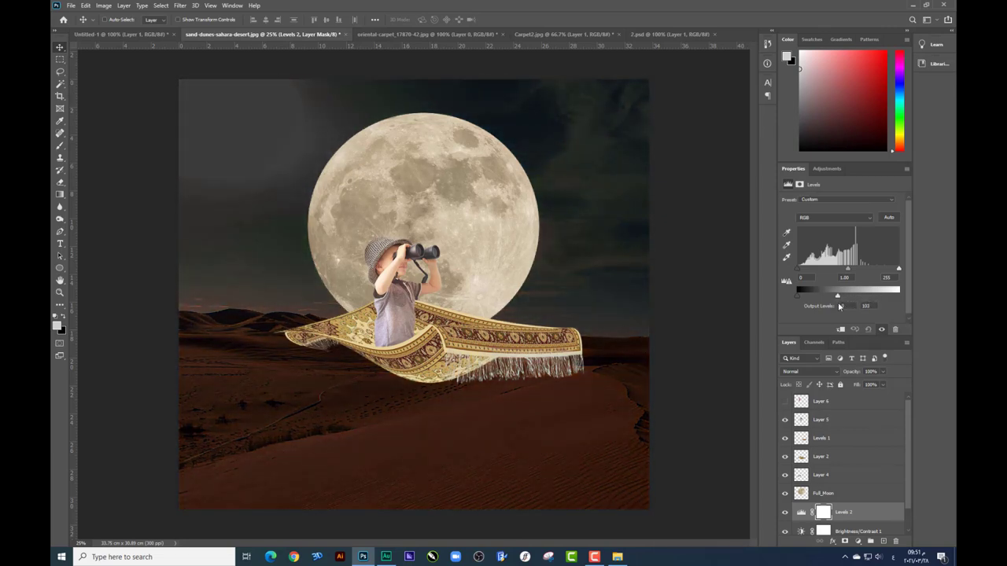
scroll(834, 491, "down", 1)
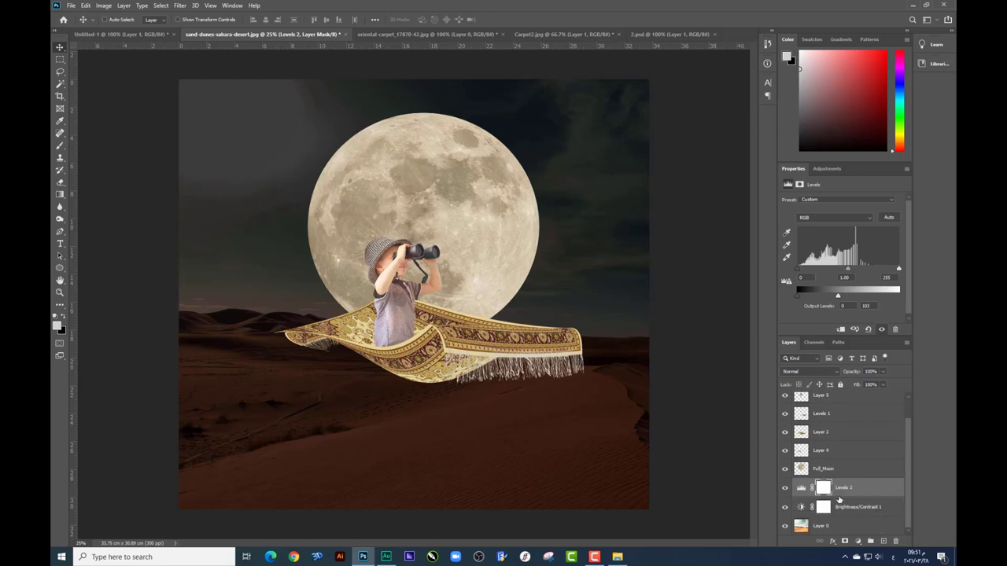
left_click(60, 182)
right_click(393, 260)
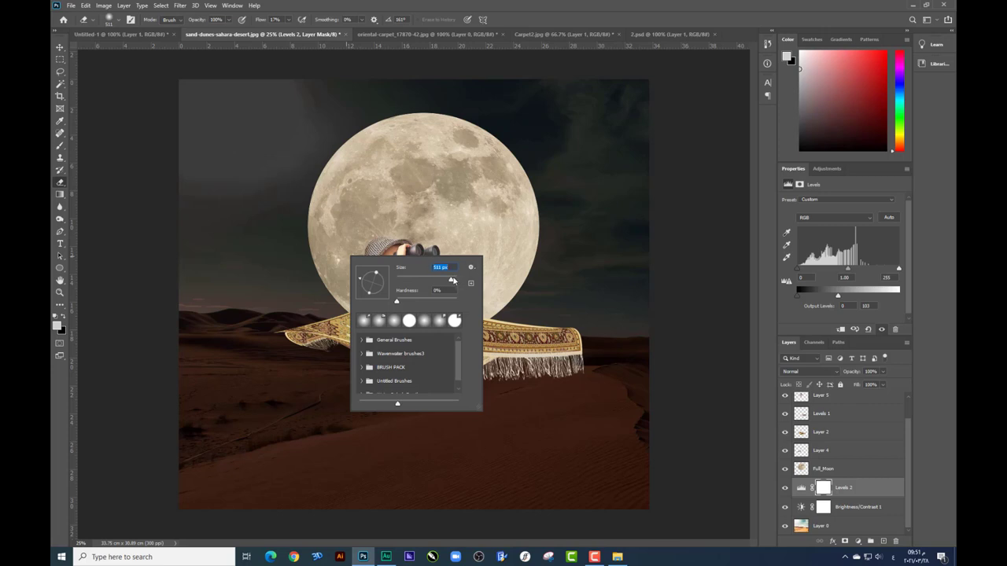
Soft-erase the Levels 2 and Brightness/Contrast 1 masks over the upper-left sky and moon
left_click(157, 146)
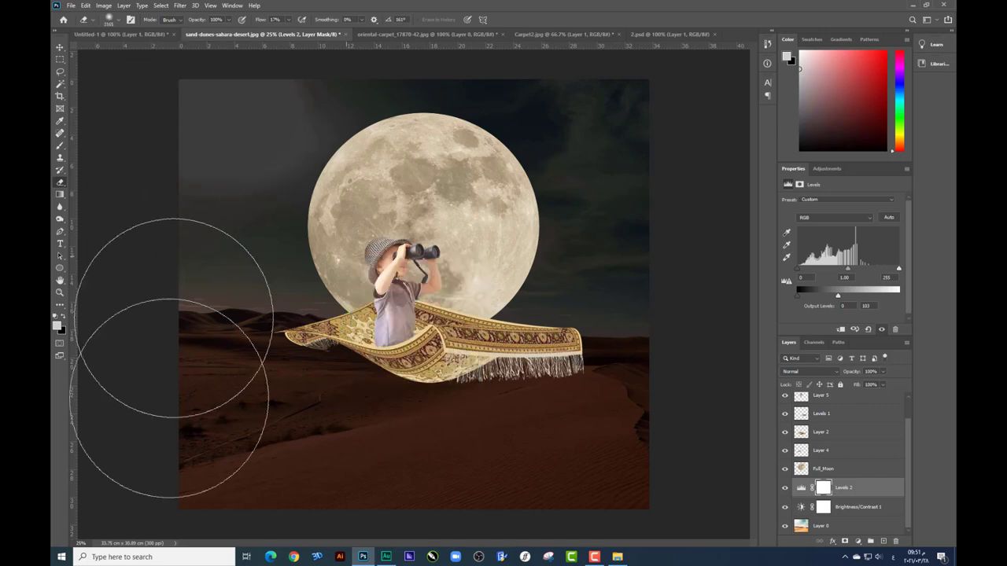
left_click_drag(184, 99, 236, 224)
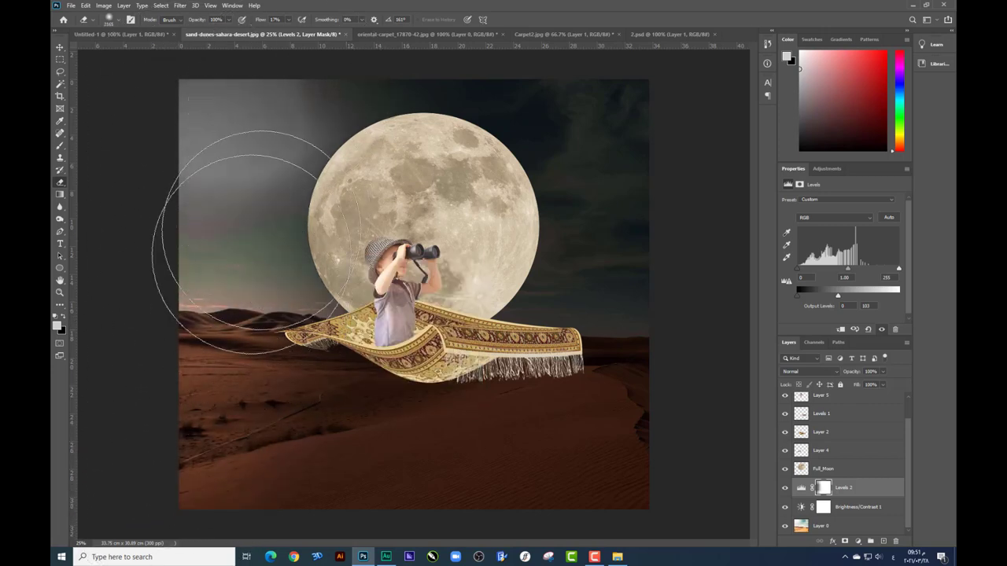
left_click(844, 508)
left_click_drag(158, 157, 248, 126)
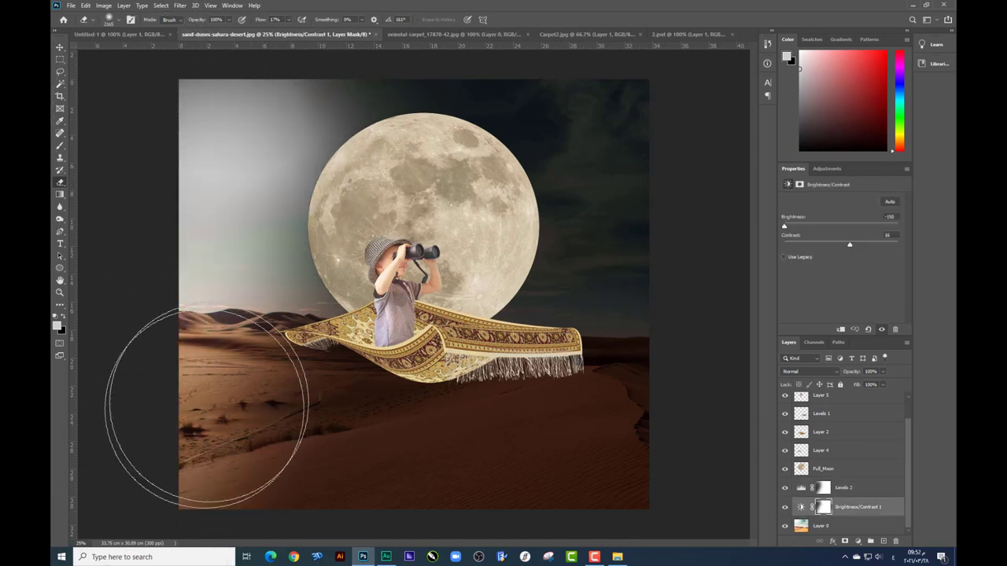
left_click_drag(214, 383, 291, 259)
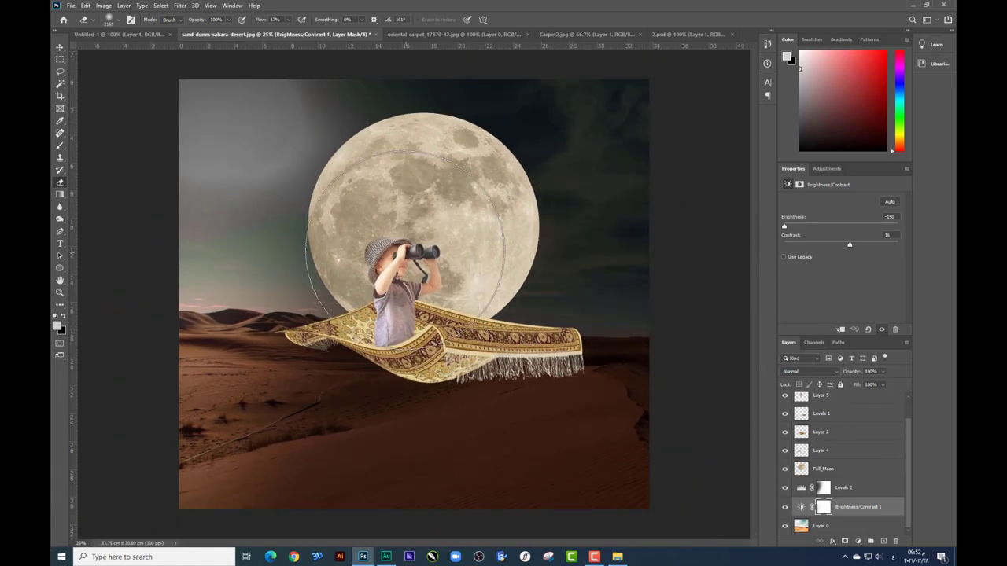
mouse_move(571, 277)
left_mouse_down()
mouse_move(472, 236)
mouse_move(472, 211)
left_mouse_up()
left_click(823, 487)
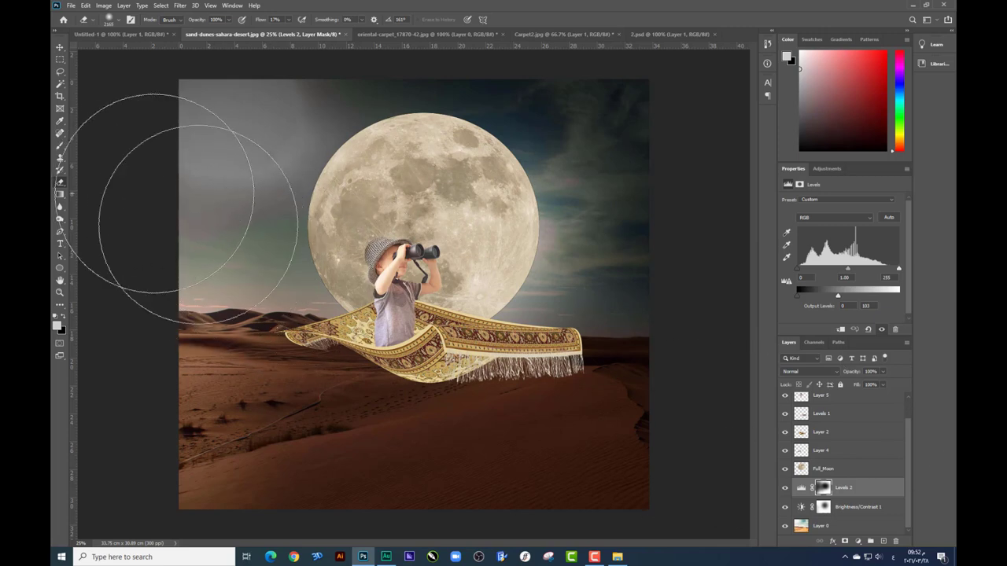
left_click(823, 507)
left_click_drag(197, 193, 236, 177)
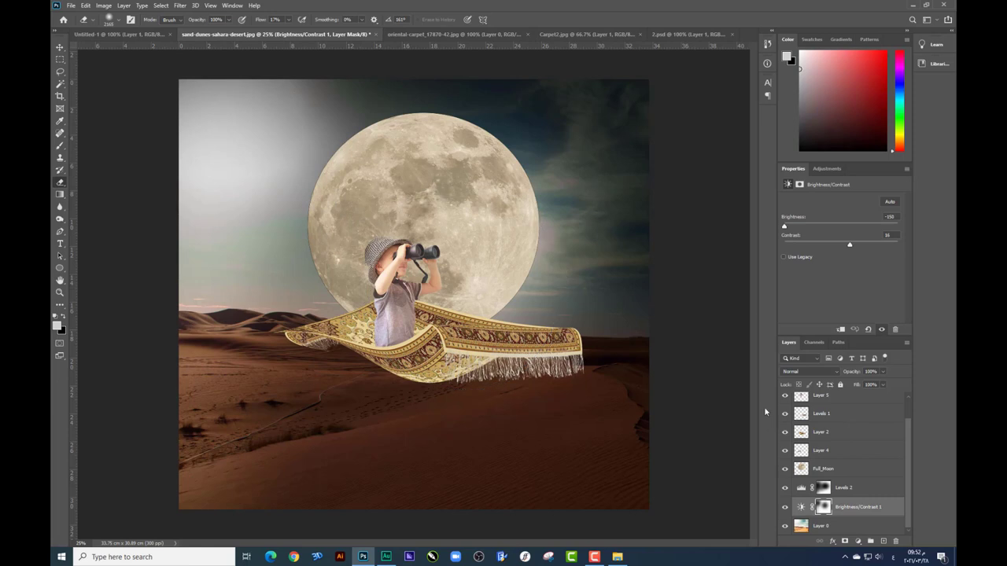
Add a new empty Layer 7 above Levels 2
left_click(863, 491)
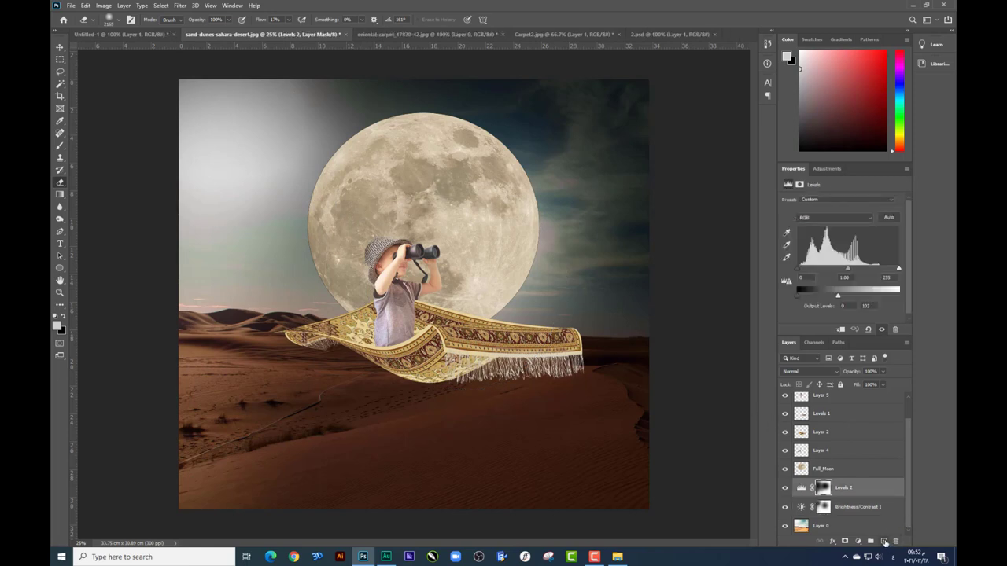
left_click(884, 543)
key("b")
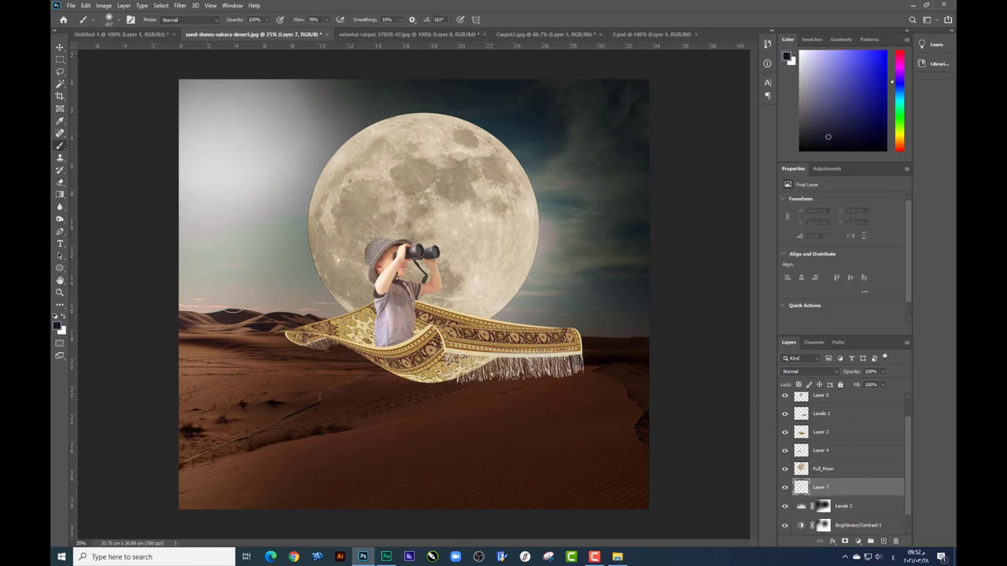
Move Layer 7 to the top and paint a soft orange glow with a large 100%-flow brush
left_click(58, 325)
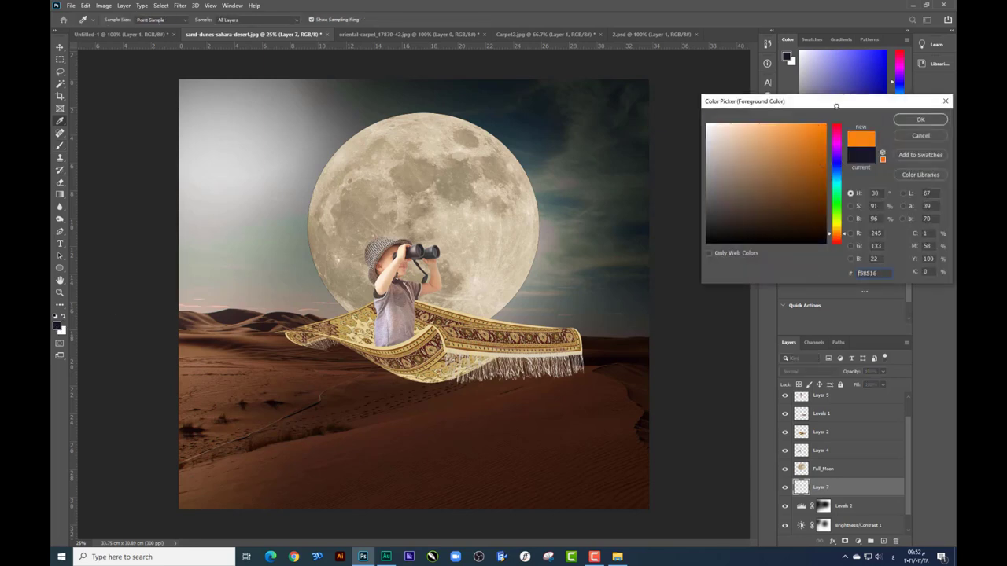
key("Return")
right_click(413, 226)
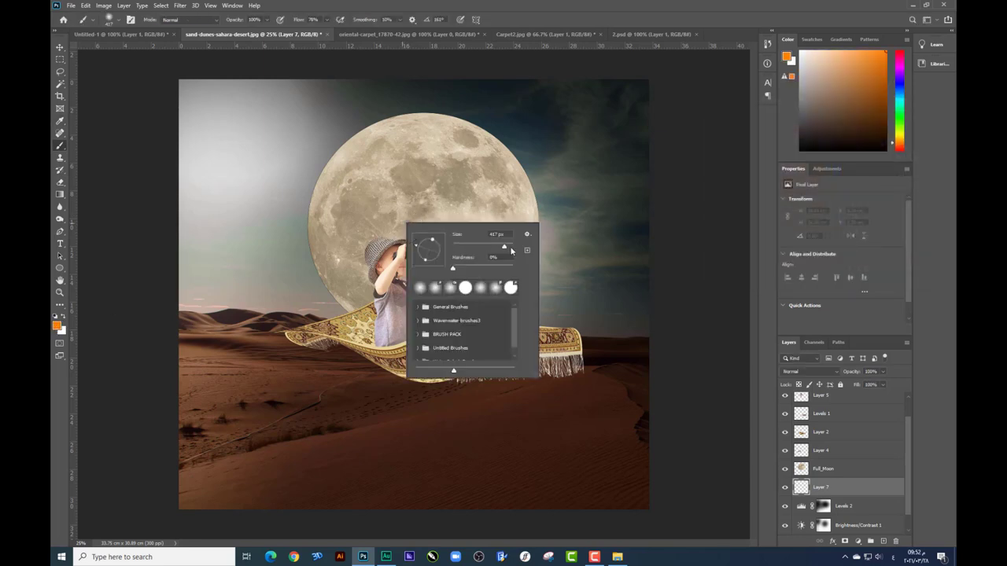
left_click_drag(512, 250, 503, 249)
key("Return")
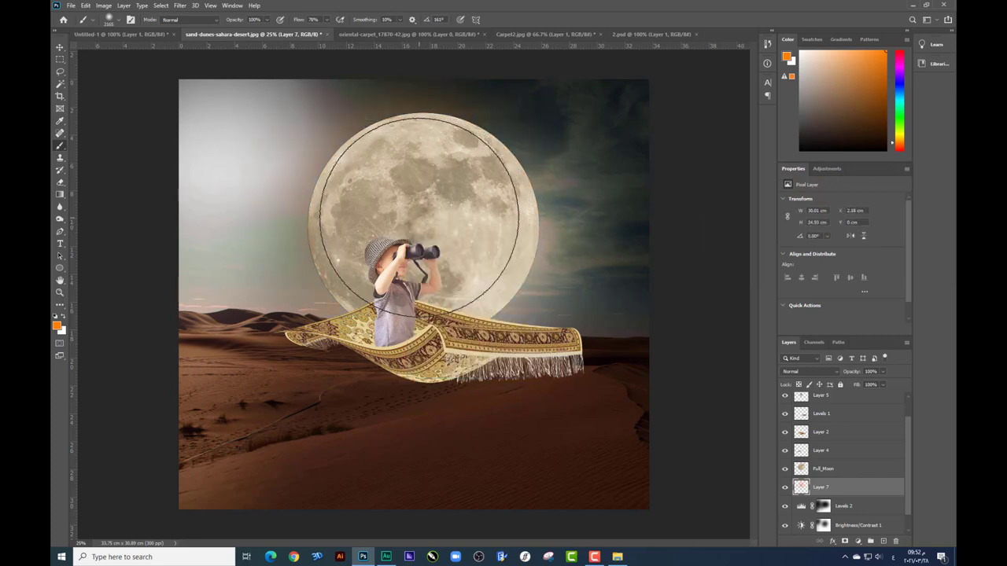
scroll(865, 479, "up", 1)
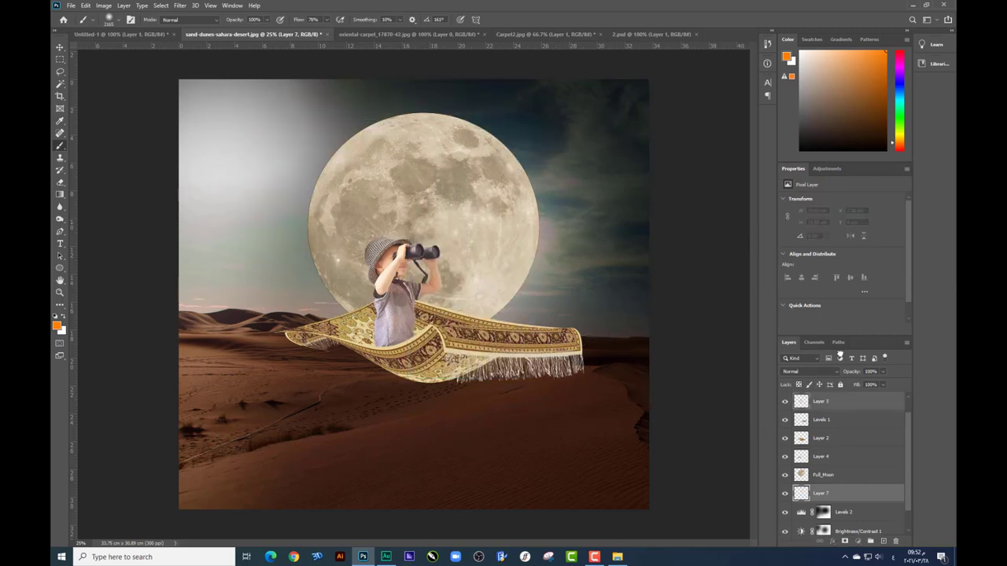
left_click_drag(840, 392, 840, 398)
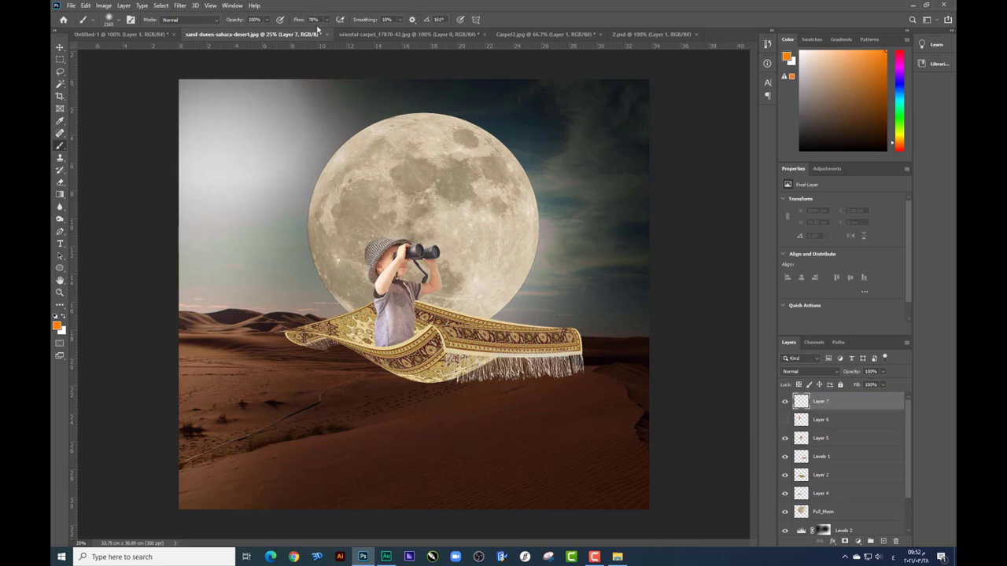
left_click_drag(327, 30, 334, 29)
left_click_drag(338, 247, 505, 236)
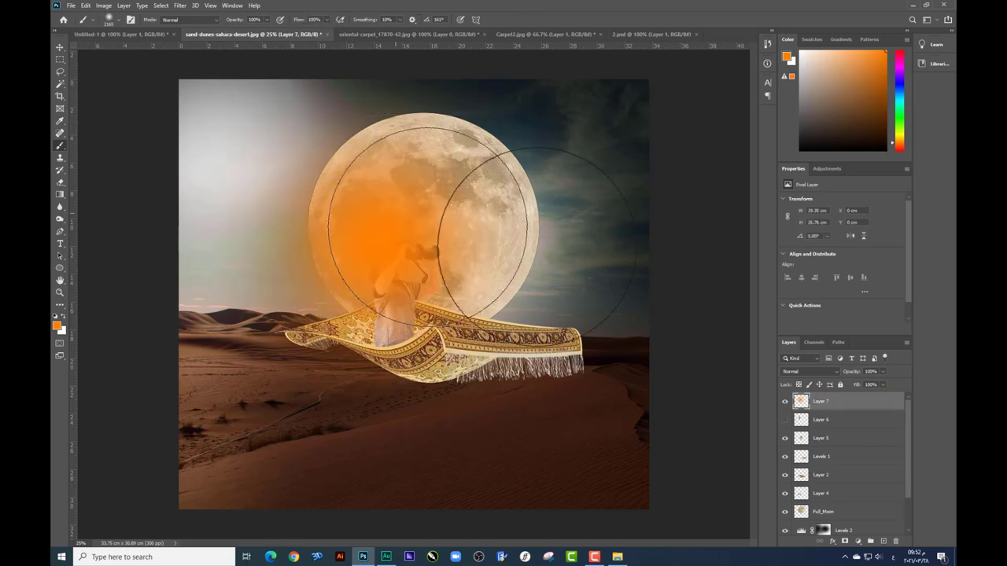
Blend the orange glow in Screen mode, shift it left and stretch it wider
left_click(800, 372)
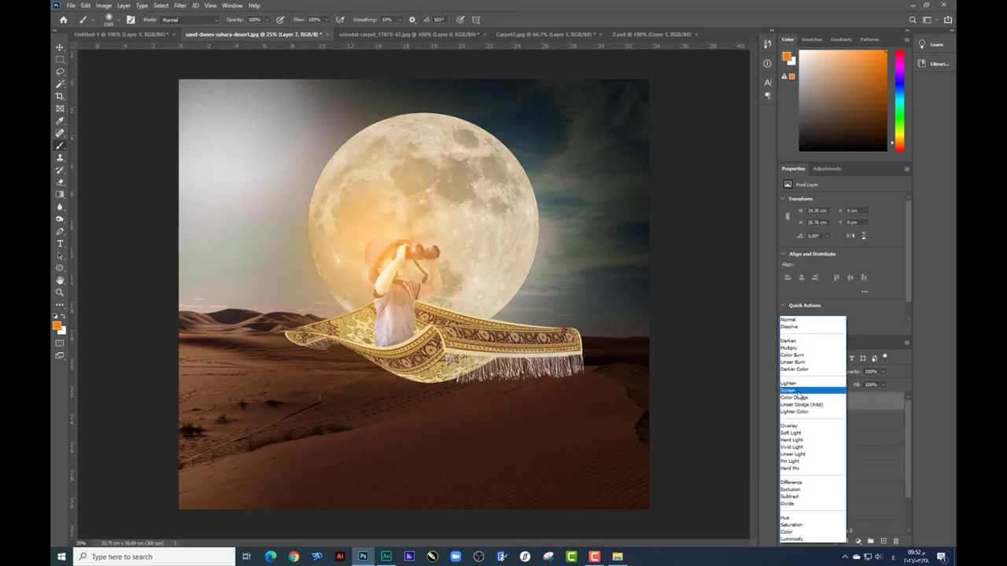
left_click(810, 366)
key("v")
left_click_drag(373, 214, 245, 214)
key("ctrl+t")
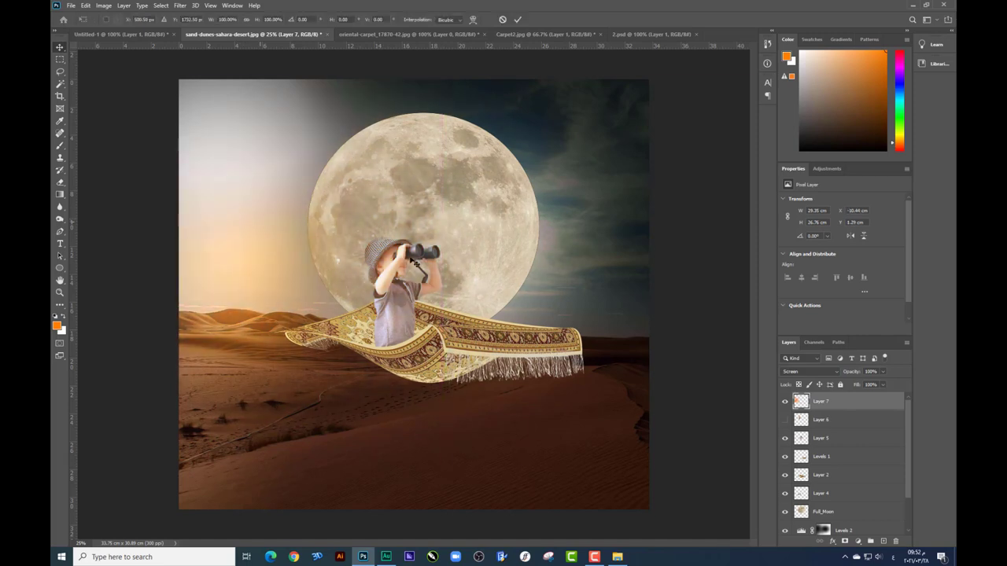
left_click_drag(445, 283, 497, 280)
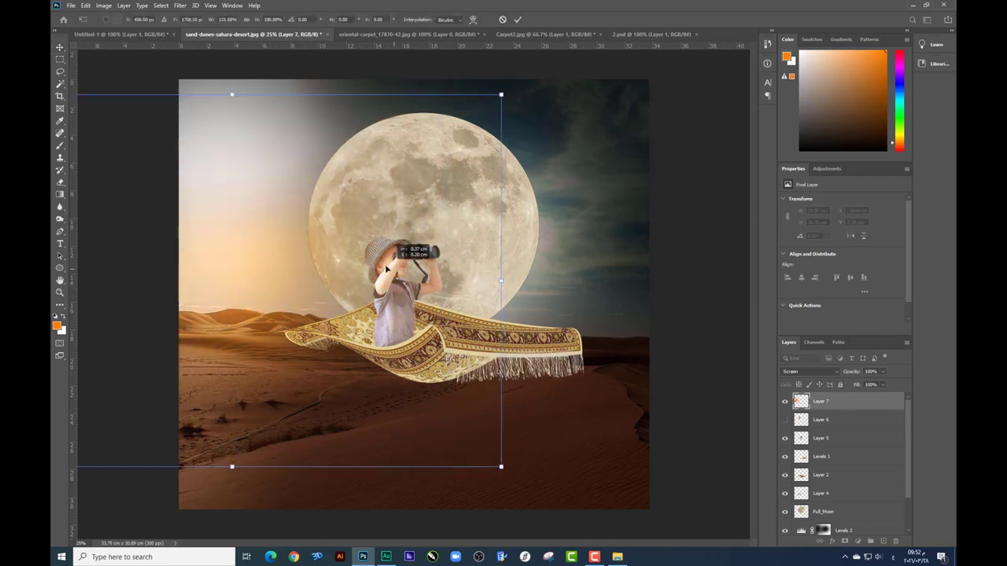
key("Return")
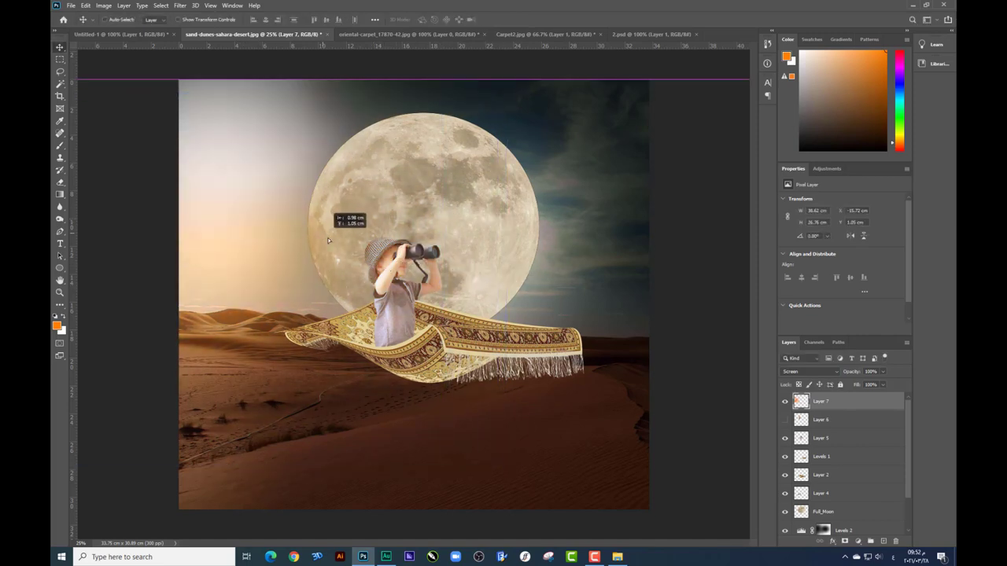
On a new layer, paint a large soft cyan (#00ff9c) glow over the right sky
left_click(883, 541)
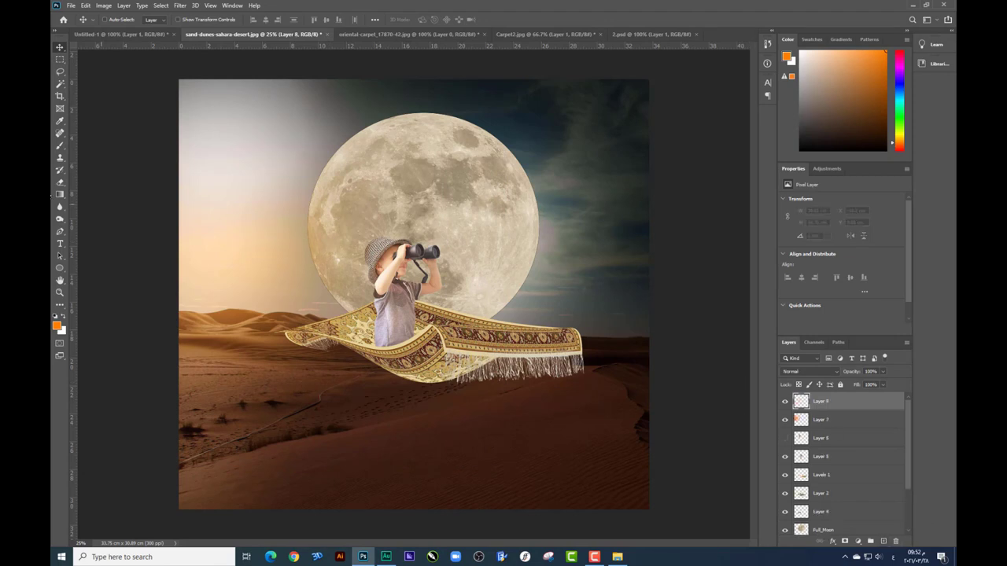
left_click(60, 145)
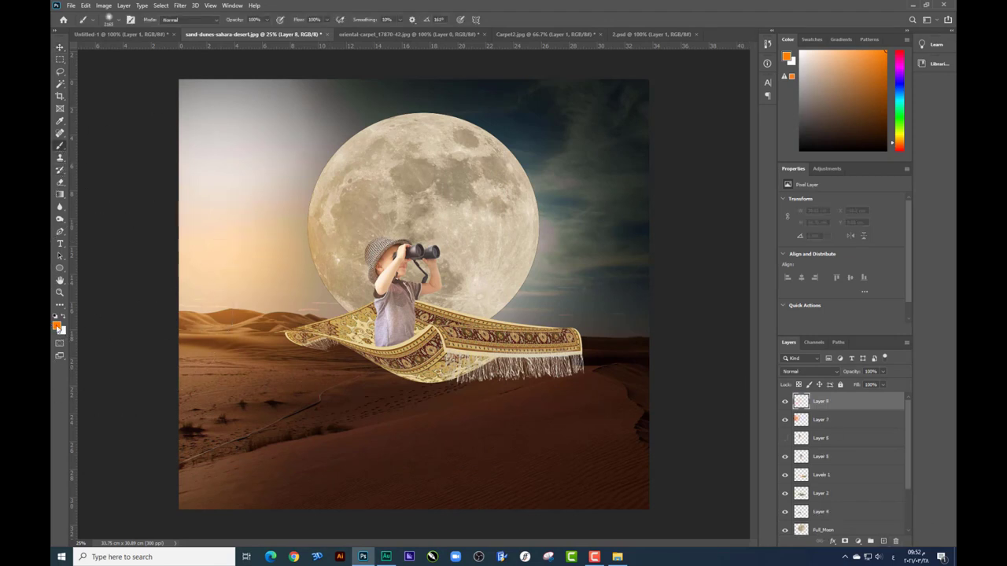
left_click(57, 325)
left_click(563, 272)
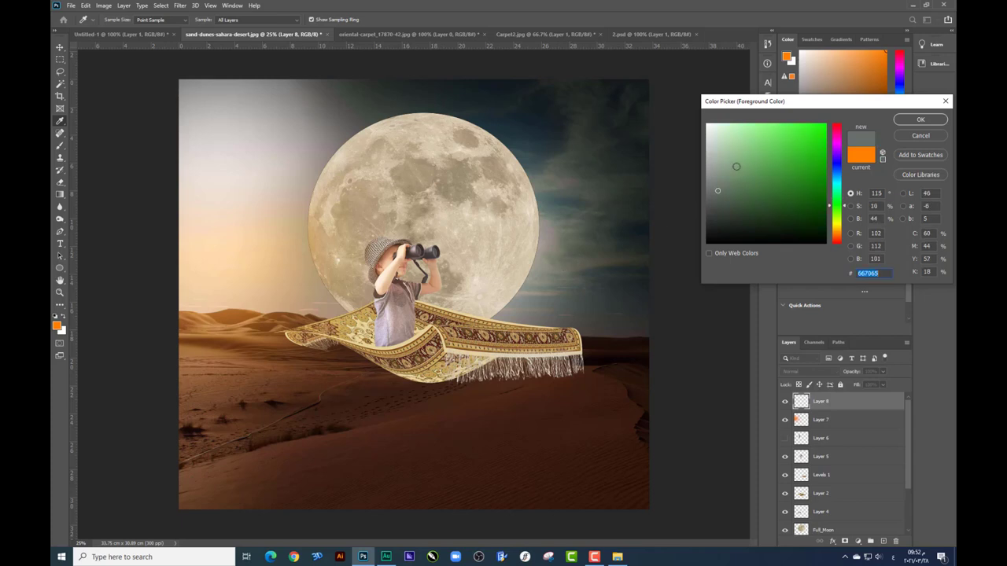
type("00ff9c")
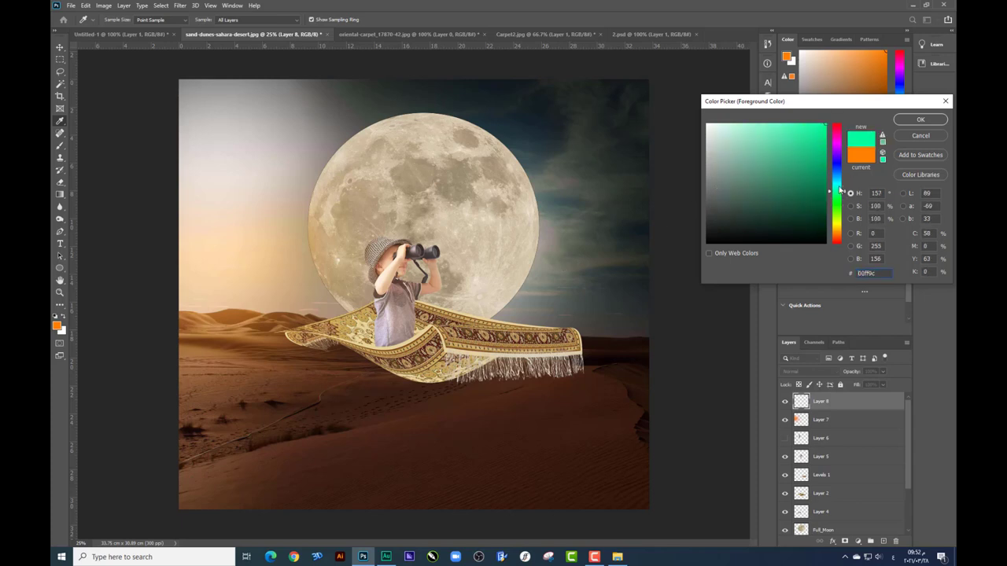
key("Return")
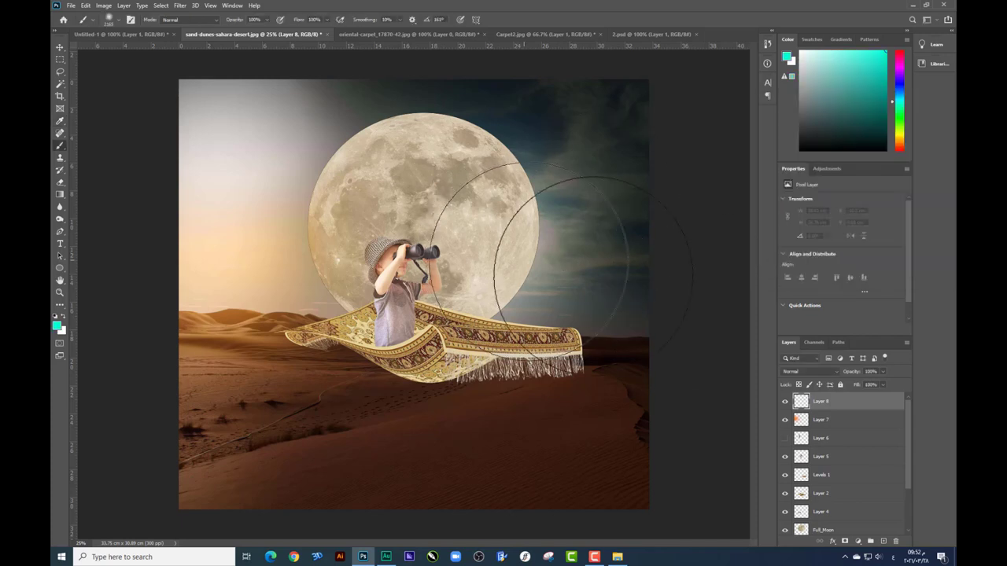
left_click(535, 228)
Blend the cyan glow in Screen mode, move it right against the top edge and stretch it left
left_click(804, 372)
left_click(794, 386)
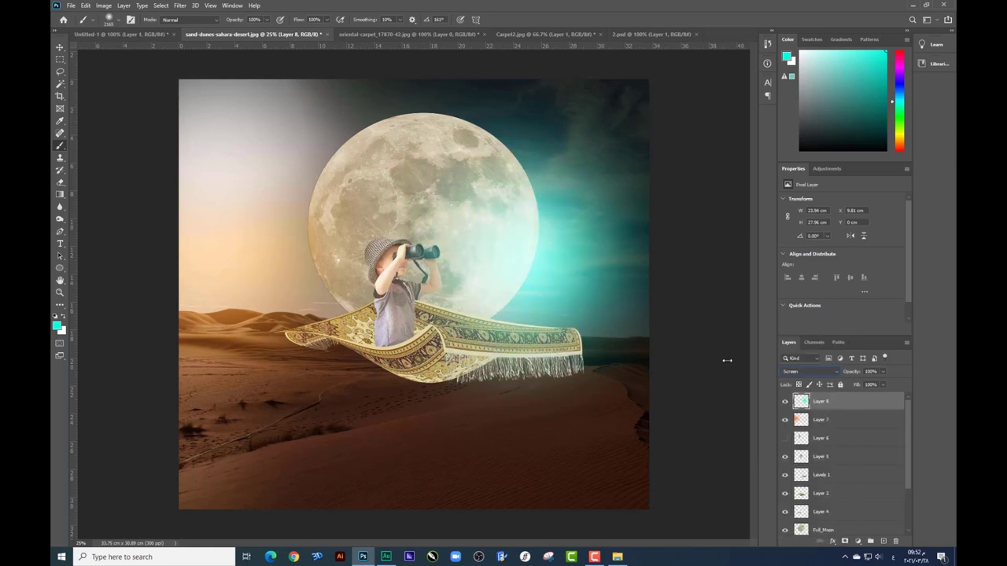
left_click(59, 48)
left_click_drag(459, 222, 555, 228)
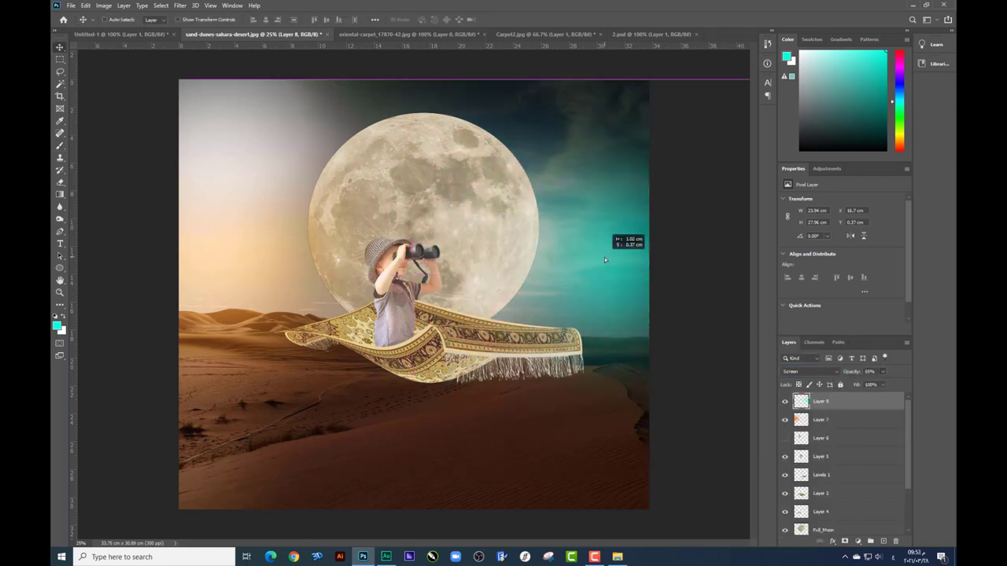
left_click_drag(621, 259, 594, 271)
key("ctrl+t")
left_click_drag(399, 275, 346, 274)
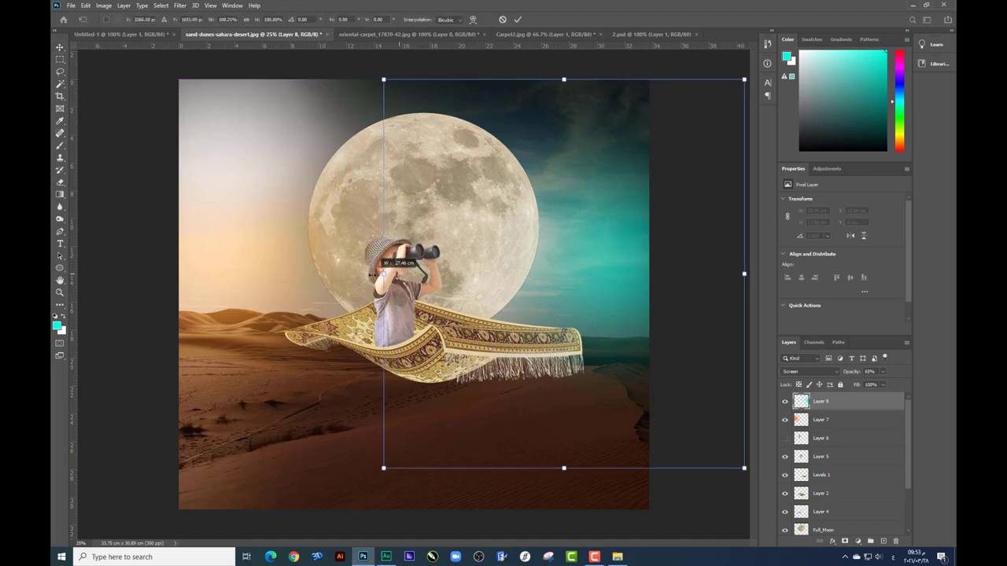
key("Return")
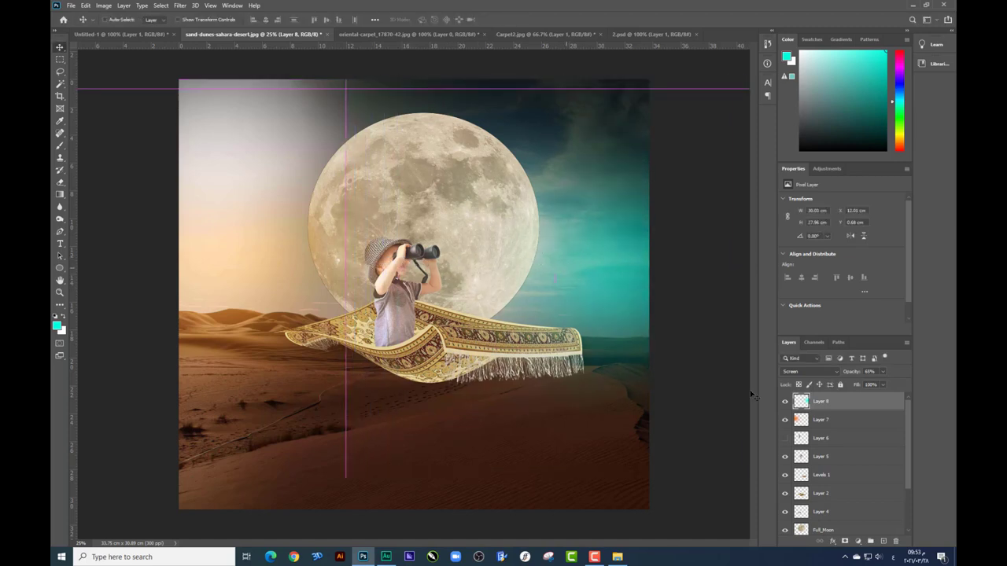
scroll(834, 456, "down", 3)
left_click(840, 495)
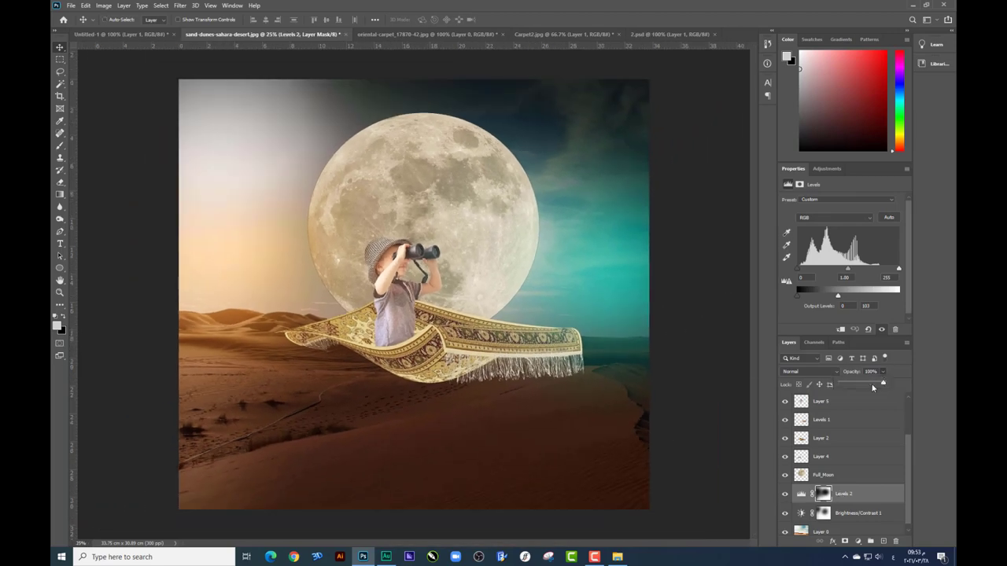
Lower Levels 2 opacity to 76% and take the eraser to the Brightness/Contrast 1 mask
left_click_drag(872, 387, 873, 387)
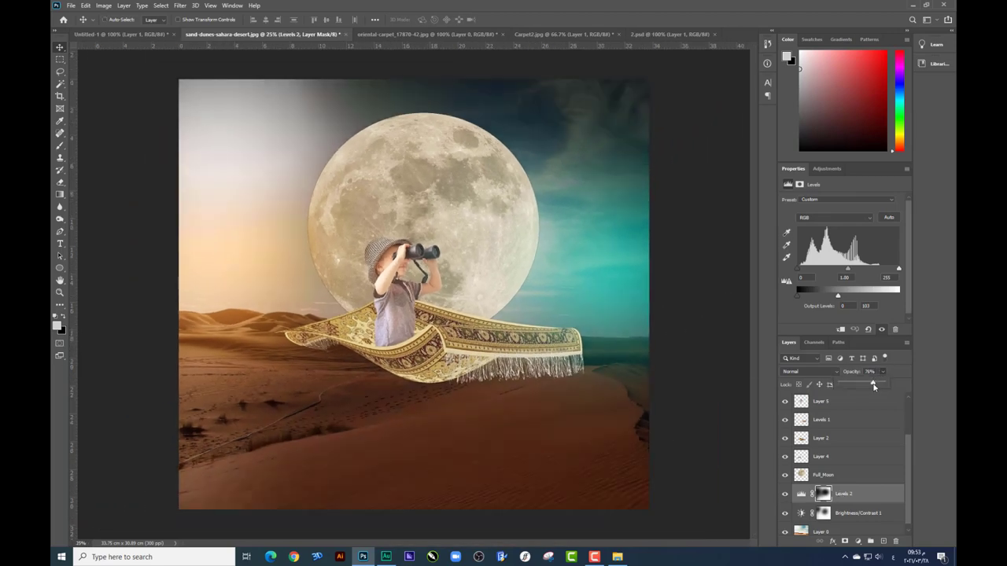
left_click(863, 512)
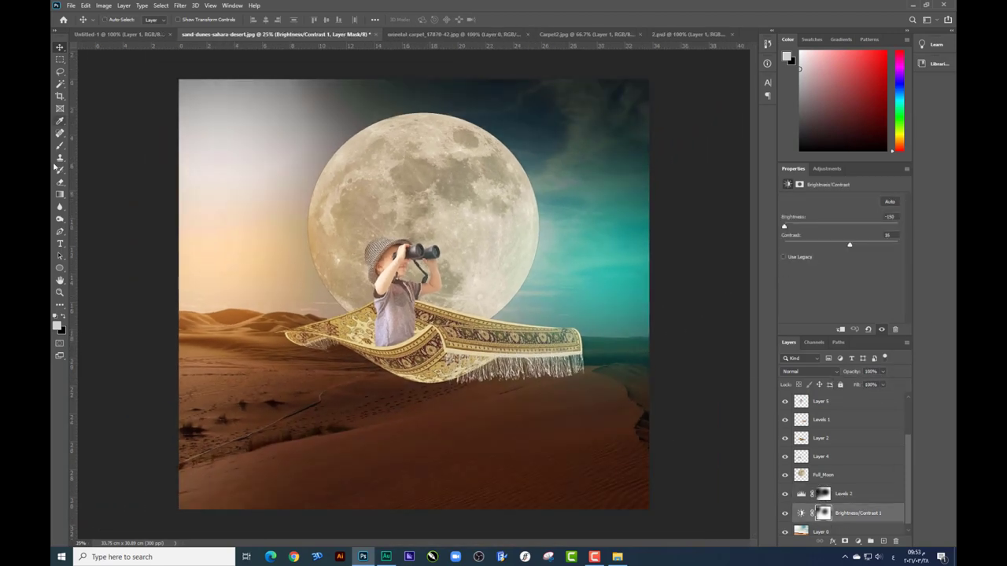
key("e")
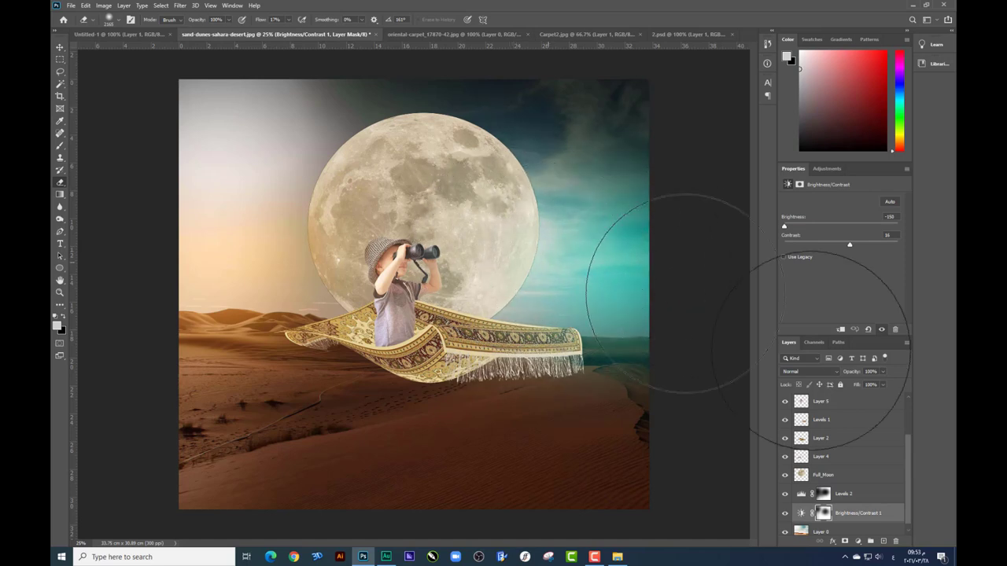
left_click(843, 493)
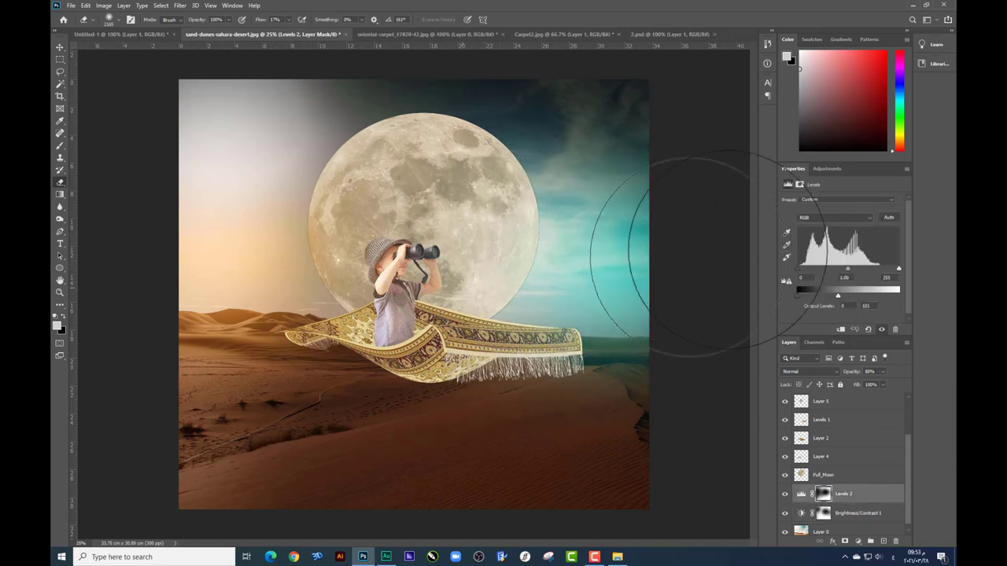
left_click(858, 512)
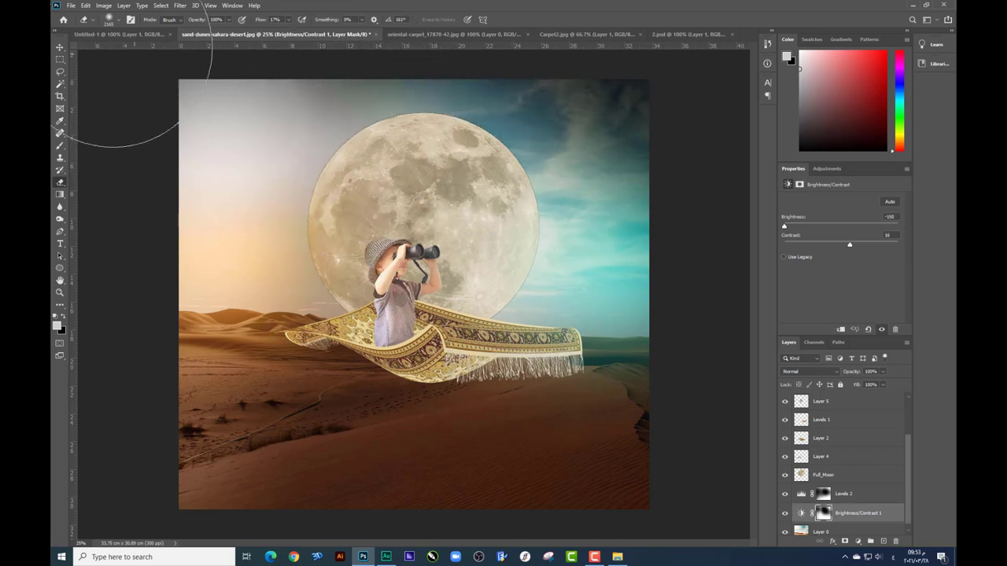
Nudge the moon slightly right and brighten it with a Brightness/Contrast layer at brightness 31
left_click(59, 47)
mouse_move(453, 183)
left_mouse_down()
mouse_move(468, 179)
mouse_move(453, 180)
left_mouse_up()
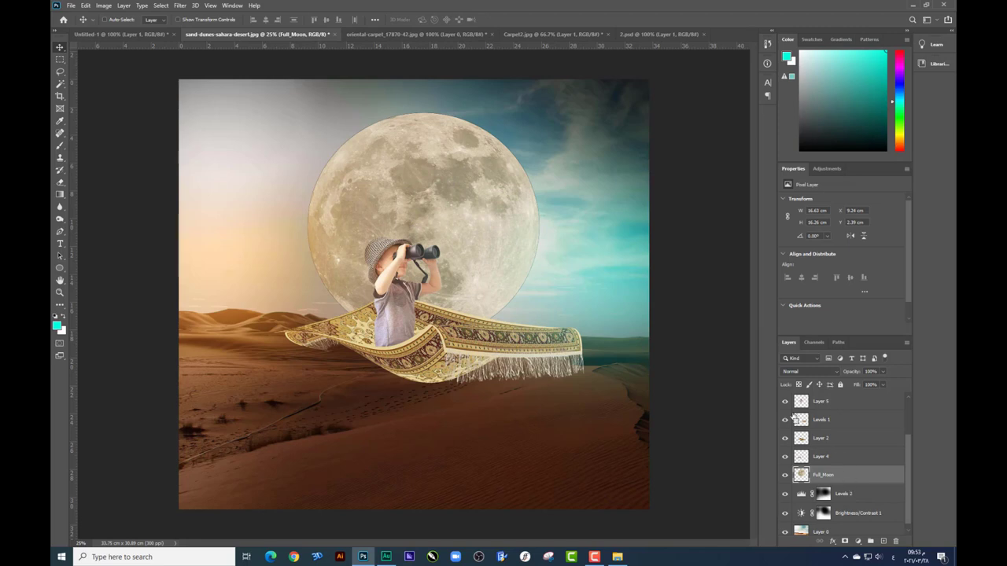
key("ctrl")
left_click(859, 541)
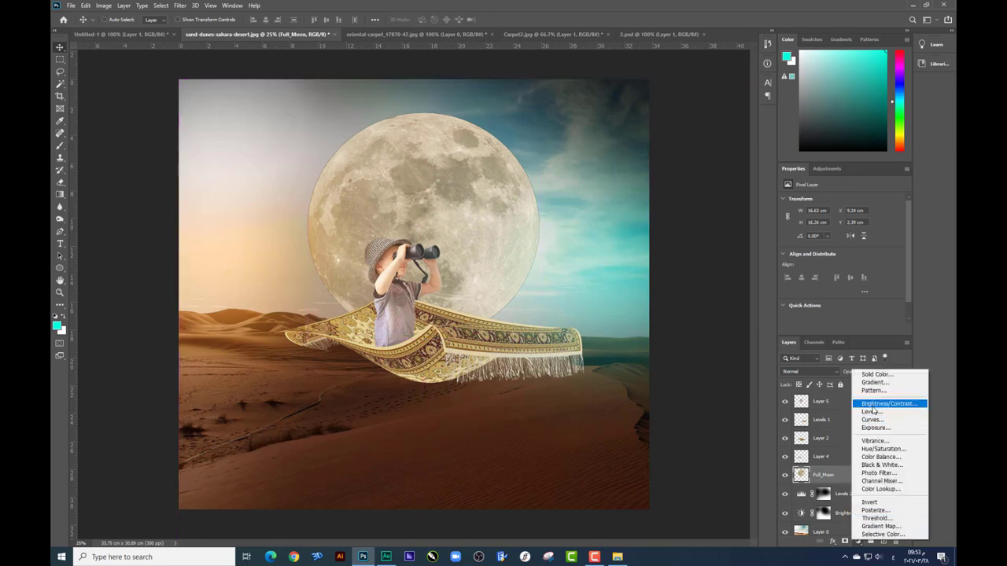
left_click(873, 407)
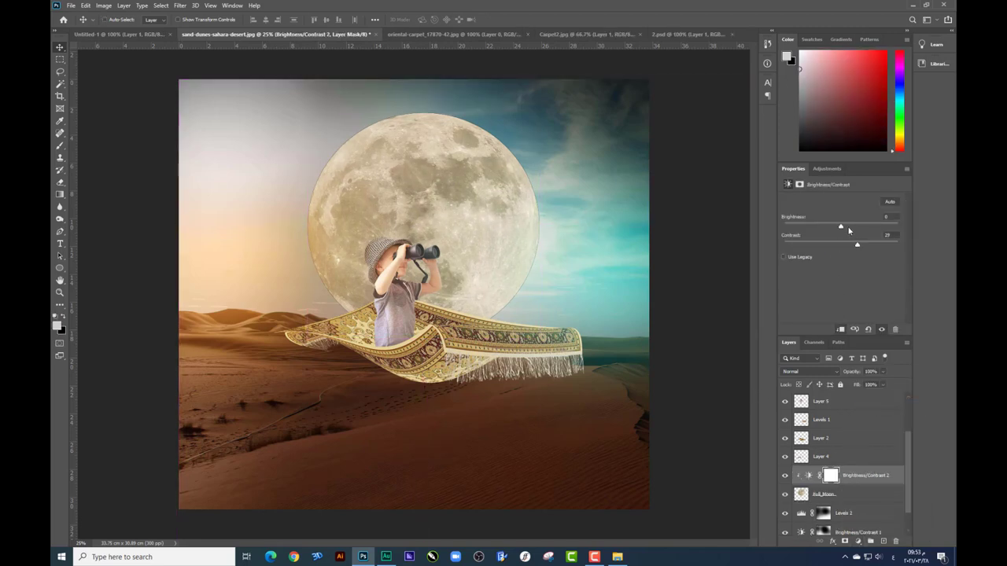
left_click_drag(842, 227, 854, 227)
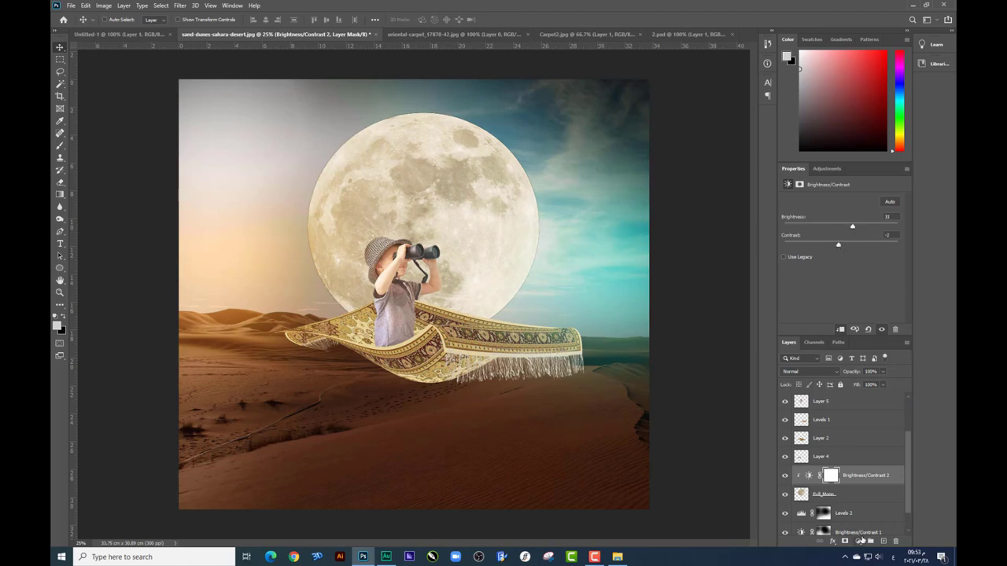
left_click(617, 553)
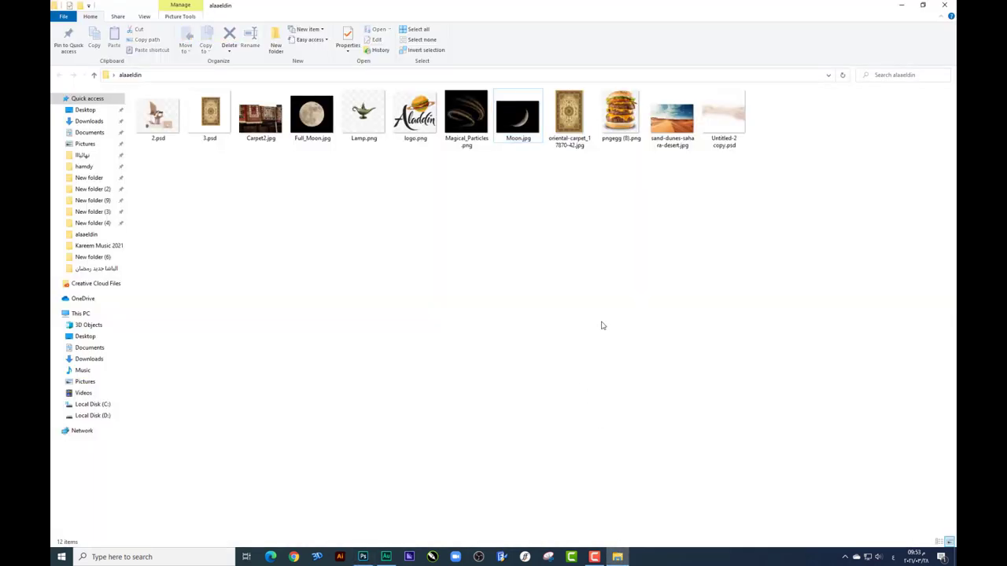
Drag Moon.jpg from the image folder onto the Photoshop canvas and place it
left_click_drag(517, 116, 473, 509)
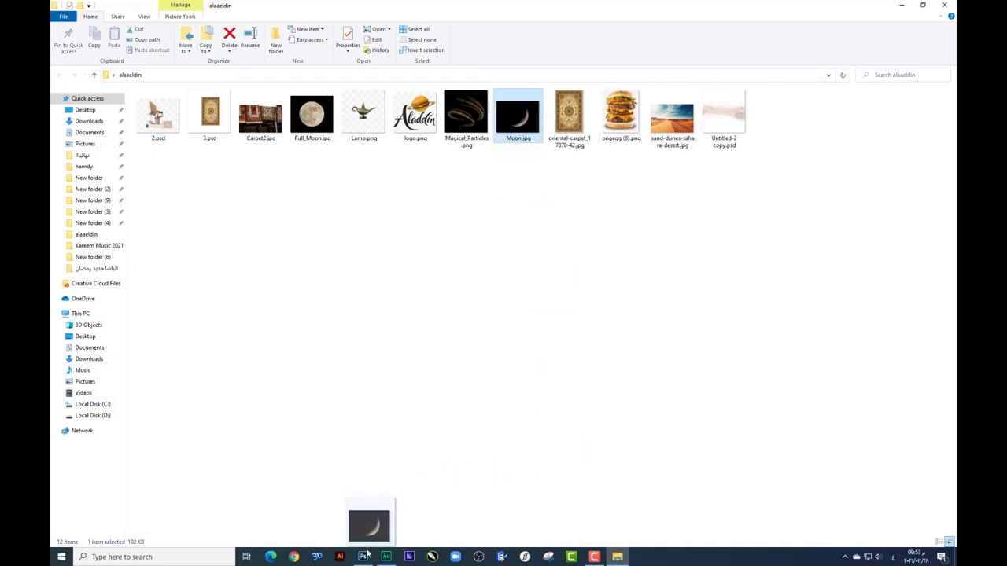
mouse_move(473, 508)
left_mouse_down()
mouse_move(367, 544)
mouse_move(409, 314)
left_mouse_up()
key("Return")
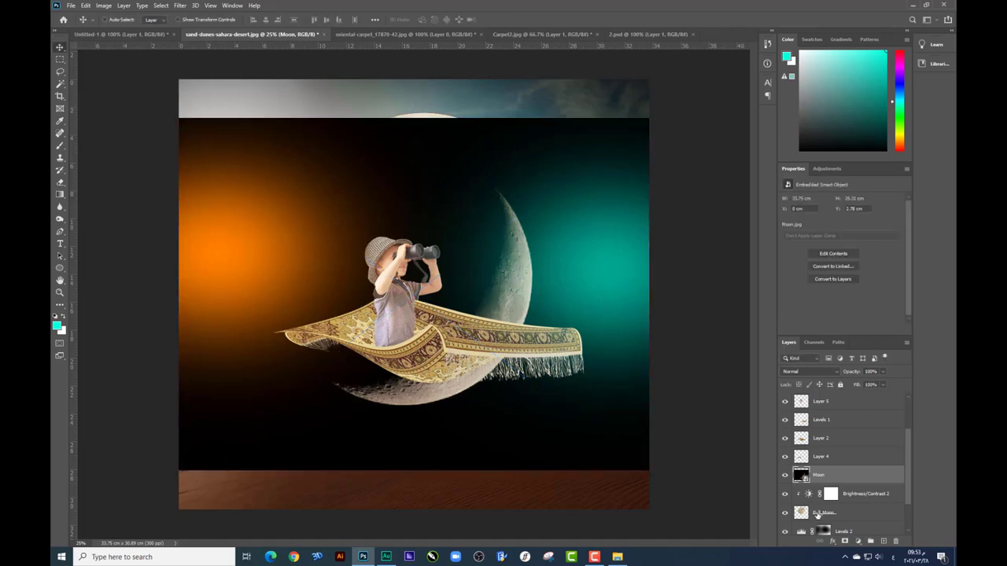
Rotate the new moon image about 100 degrees and shift it up and right
left_click_drag(558, 295, 547, 257)
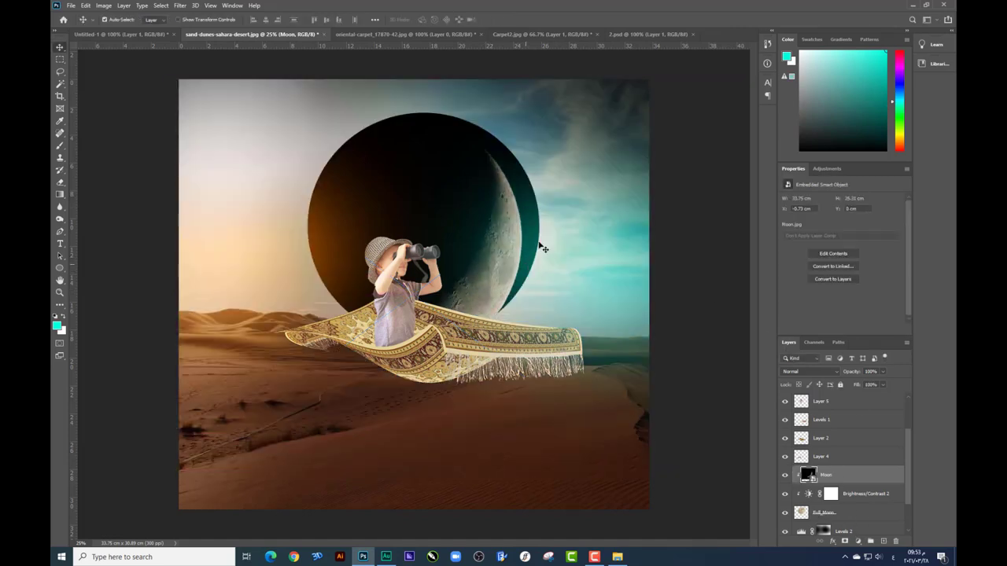
key("ctrl+t")
mouse_move(649, 158)
left_mouse_down()
mouse_move(443, 465)
mouse_move(429, 399)
left_mouse_up()
mouse_move(327, 283)
left_mouse_down()
mouse_move(351, 234)
mouse_move(346, 246)
left_mouse_up()
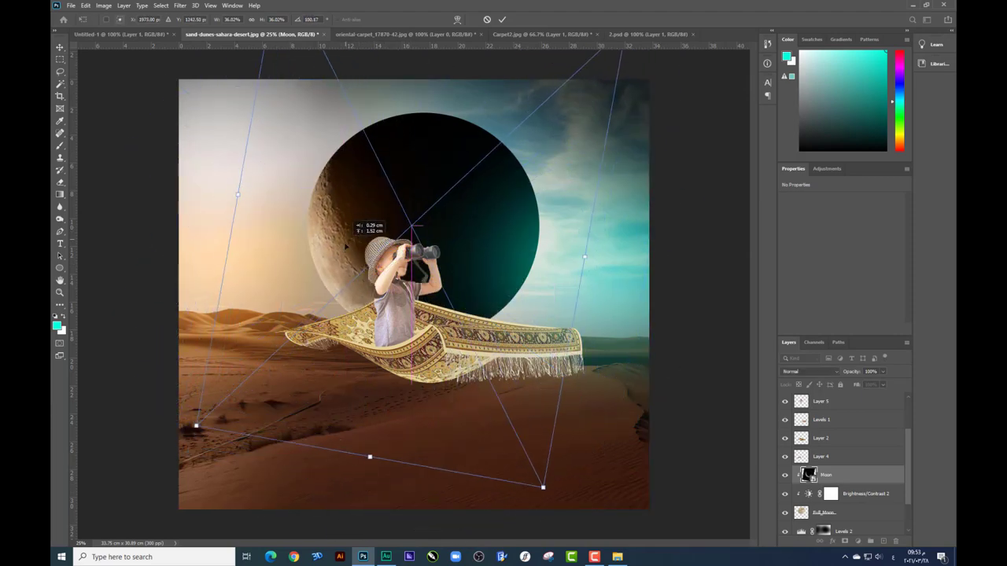
key("Return")
Blend the Moon layer in Screen mode and show Brightness/Contrast 2's settings
left_click(807, 370)
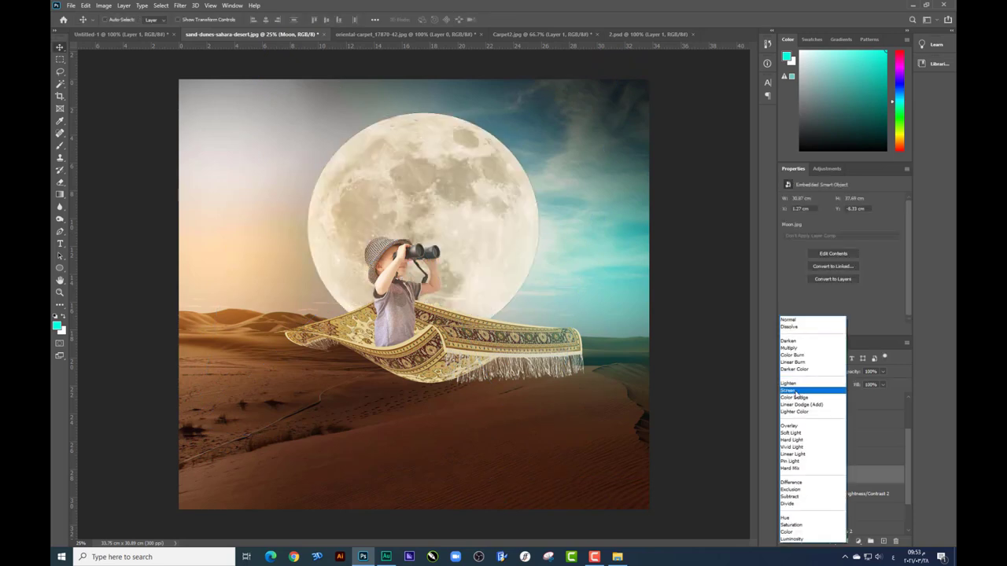
left_click(787, 391)
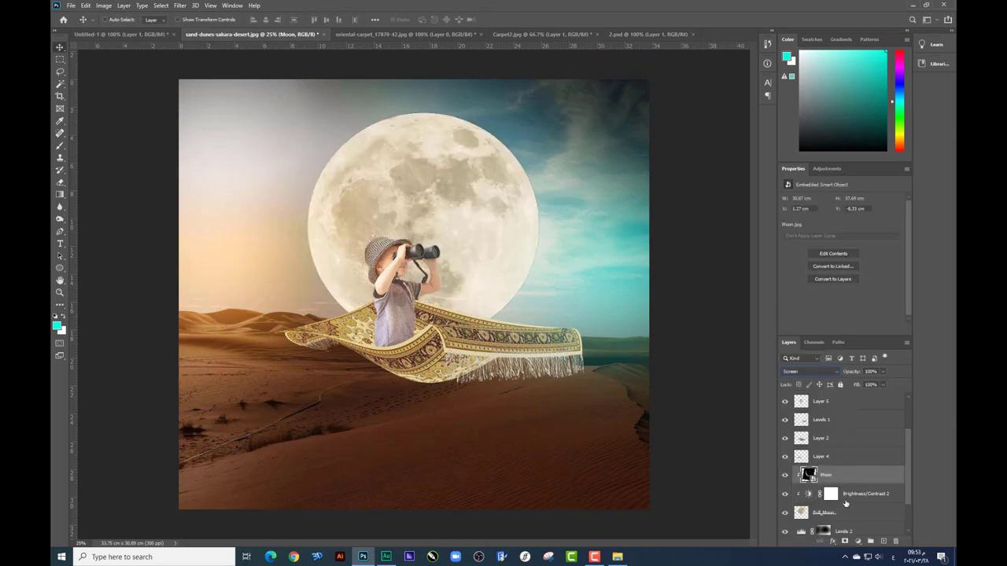
scroll(846, 504, "down", 1)
left_click(855, 476)
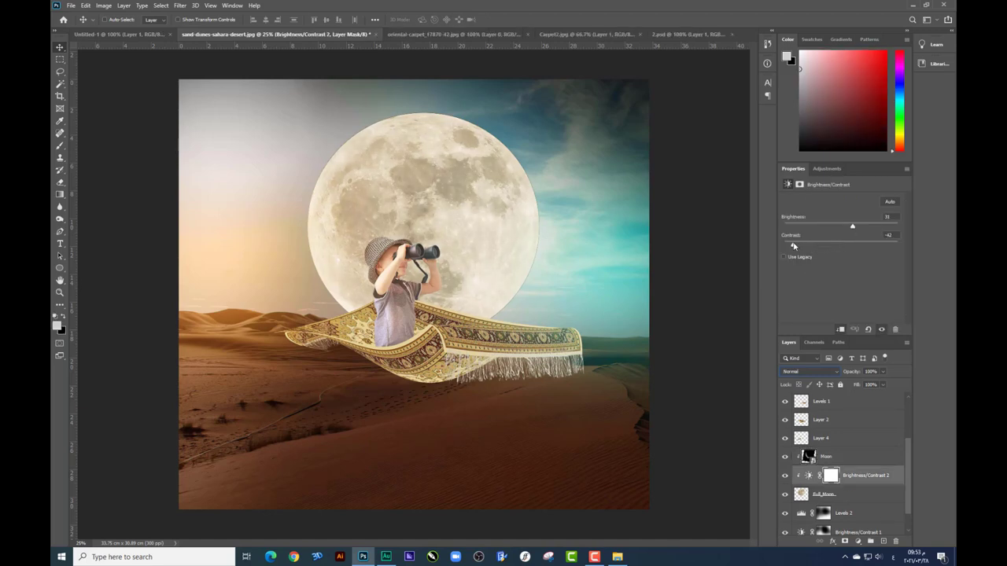
Darken the moon by dropping brightness to about -90 and reposition the Moon layer
left_click_drag(850, 228, 807, 228)
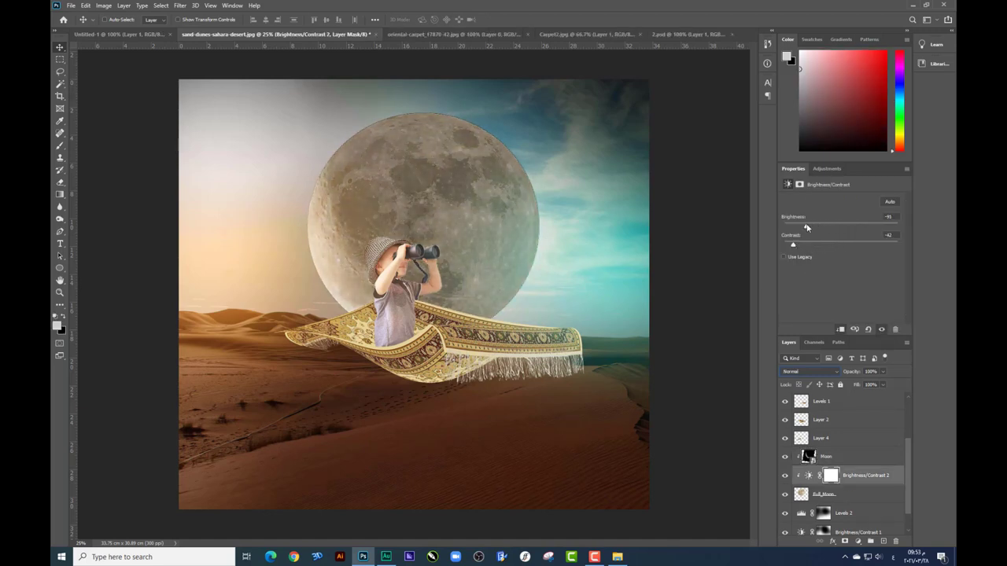
left_click(849, 454)
left_click_drag(377, 236, 401, 244)
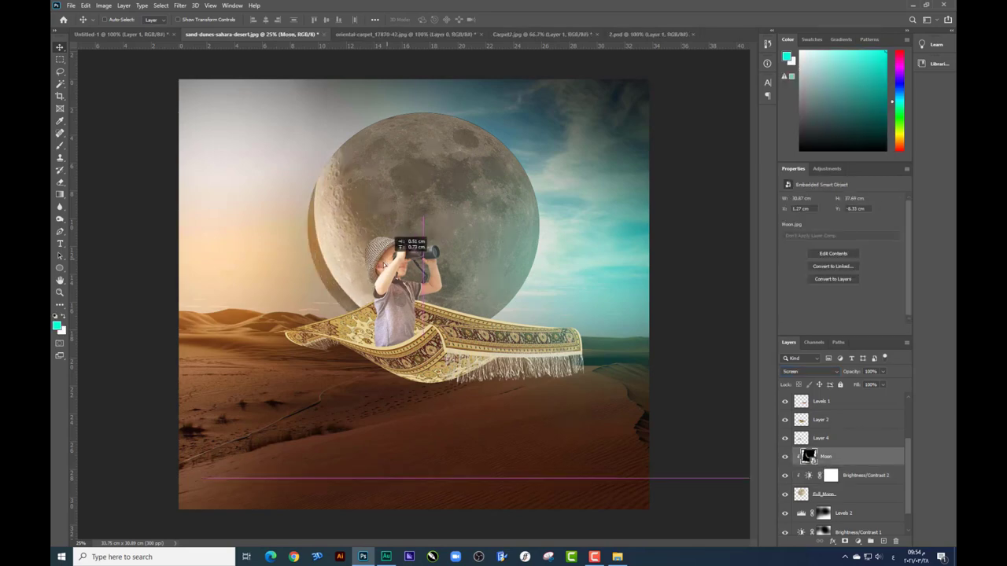
Rotate and scale the moon to 36%, then merge carpet Layers 2 and 4 into Levels 1
key("ctrl+t")
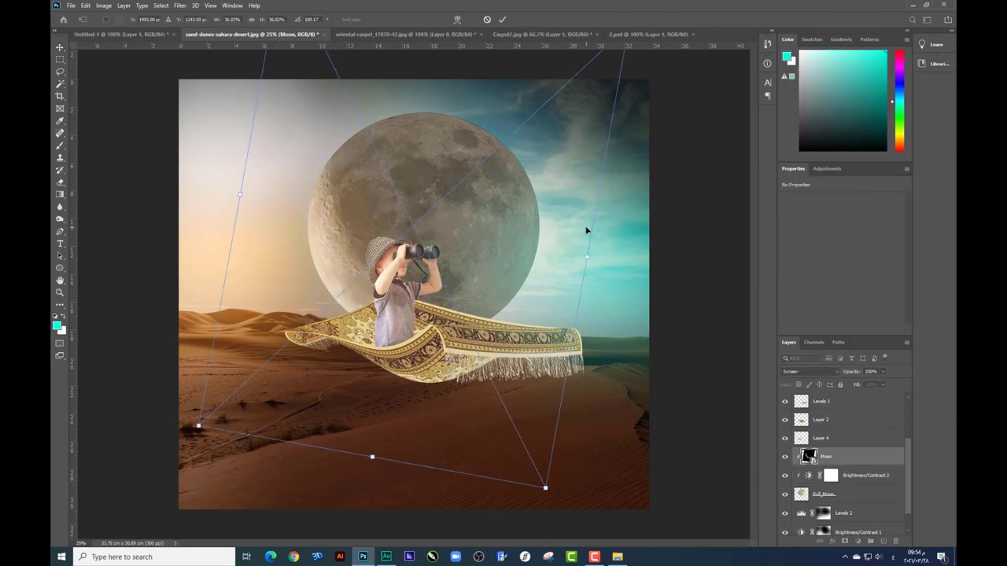
scroll(586, 230, "up", 1)
scroll(586, 230, "up", 1)
scroll(586, 230, "down", 1)
scroll(586, 231, "down", 1)
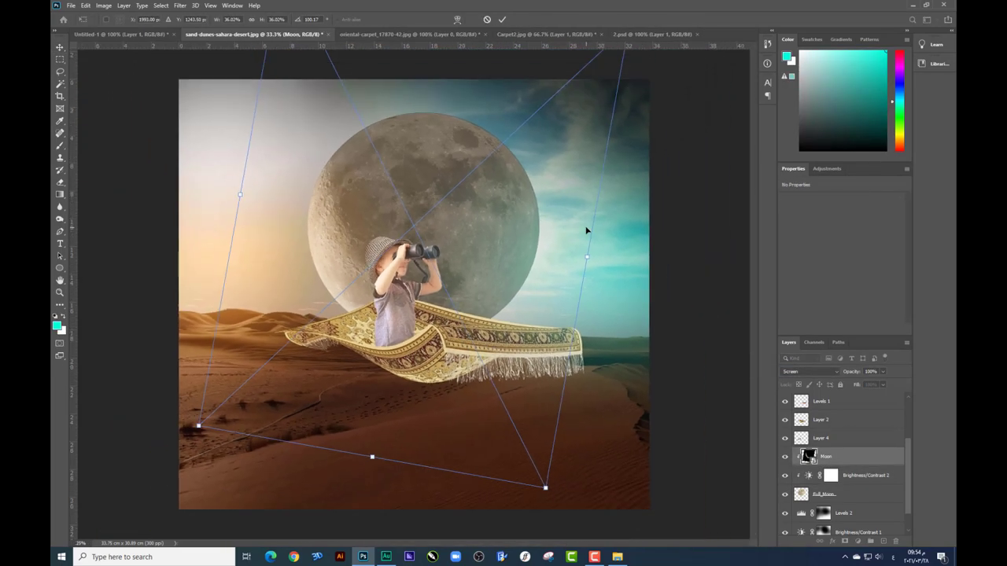
left_click_drag(586, 230, 614, 250)
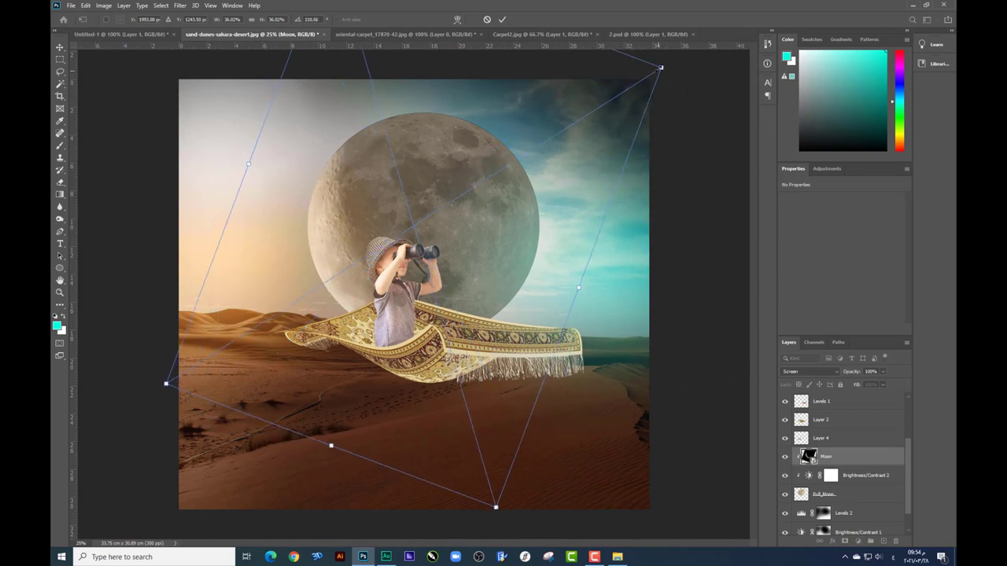
left_click_drag(661, 68, 681, 51)
mouse_move(526, 127)
left_mouse_down()
mouse_move(548, 127)
mouse_move(540, 128)
left_mouse_up()
key("Return")
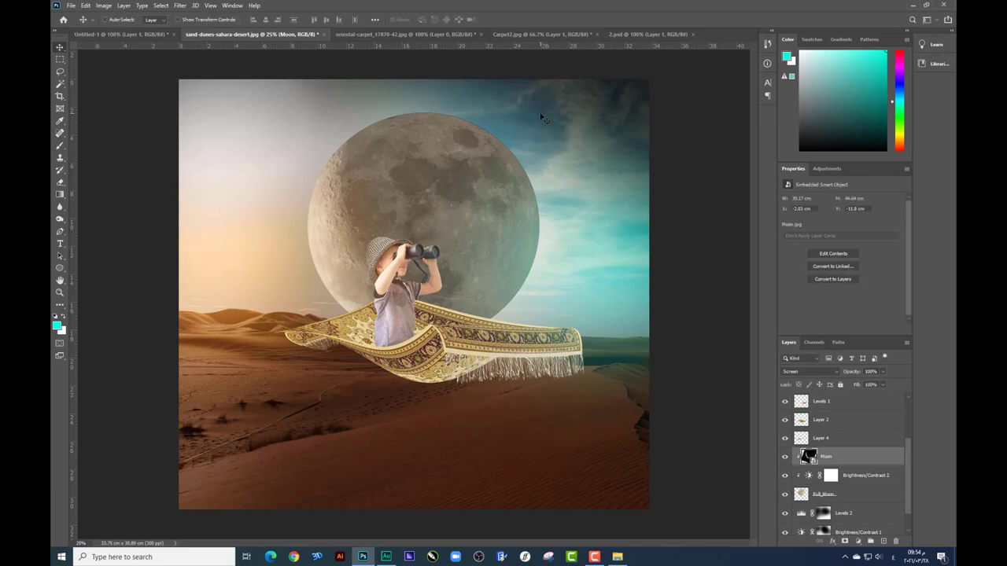
left_click(475, 346, "ctrl")
key("ctrl+e")
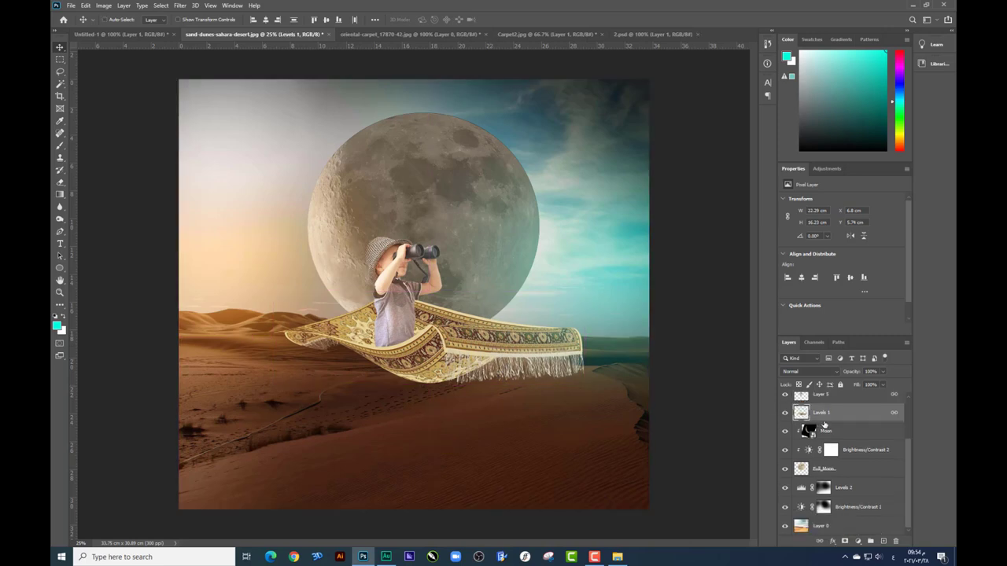
Check the boy and carpet layers' visibility, then zoom to 50% on the boy and carpet
scroll(823, 424, "up", 1)
left_click(784, 417)
left_click(784, 417)
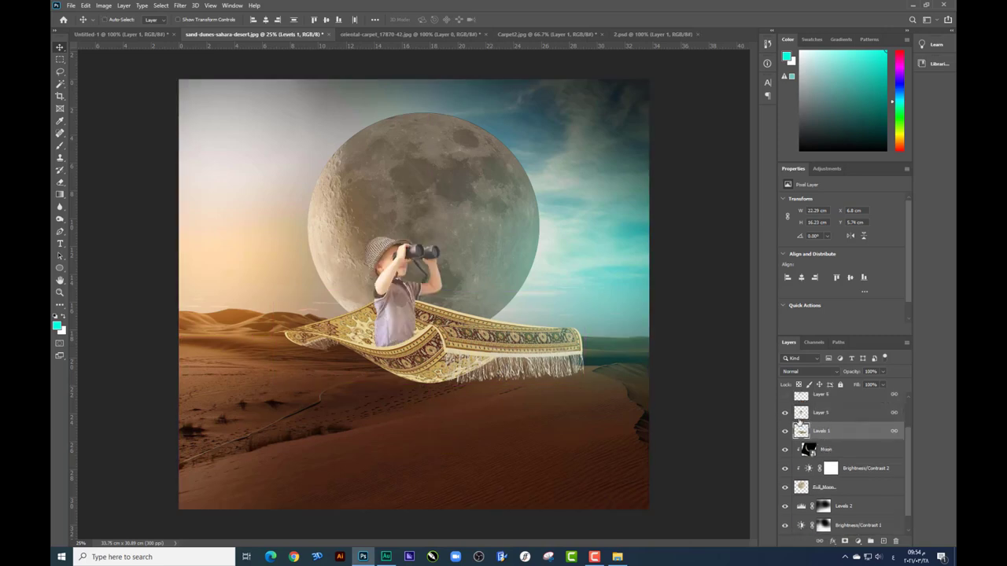
scroll(786, 425, "up", 1)
left_click(784, 449)
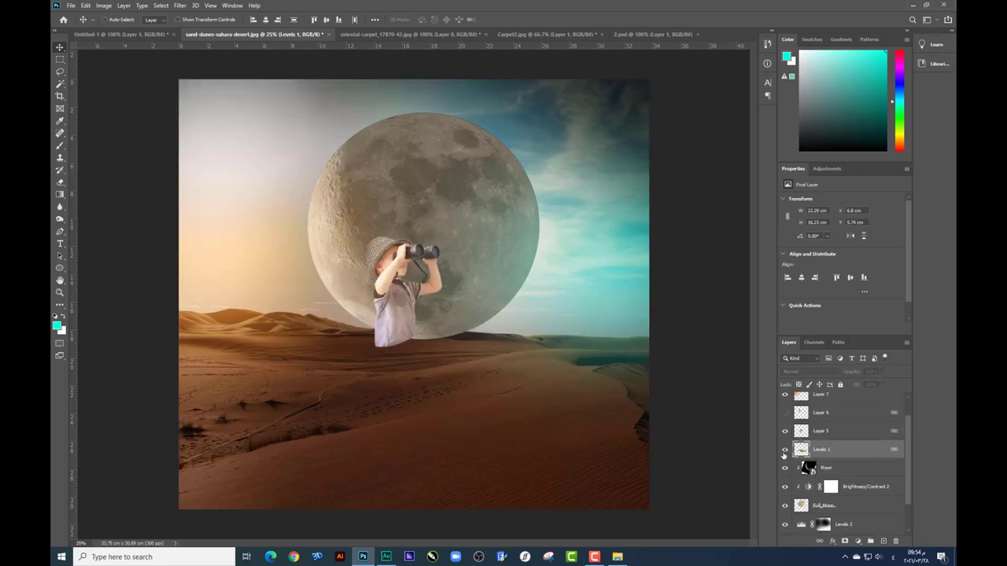
left_click(785, 449)
key("ctrl+plus")
key("ctrl+plus")
mouse_move(539, 319)
left_mouse_down()
mouse_move(493, 256)
mouse_move(482, 217)
left_mouse_up()
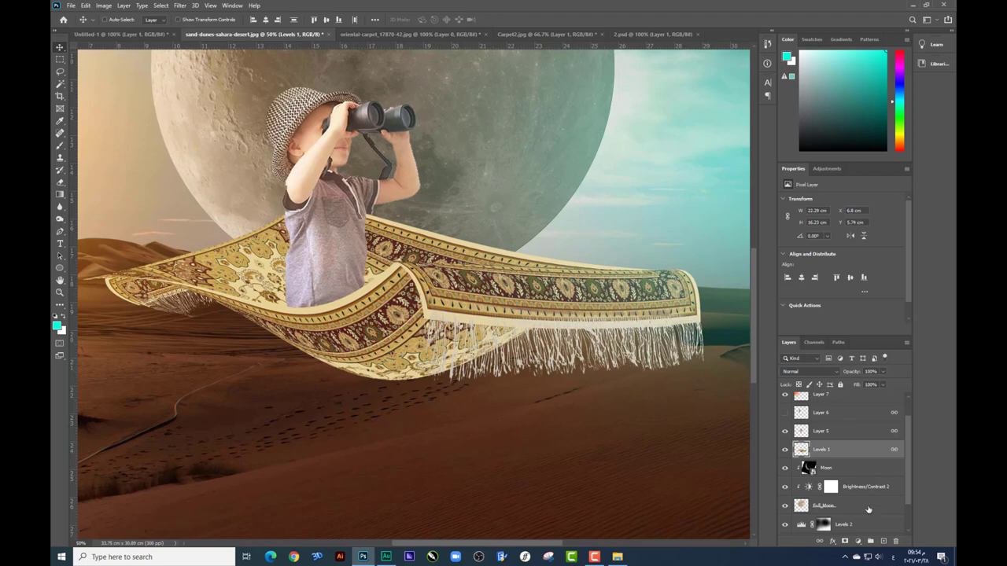
Add Layer 9 above the carpet, fill it with 50% gray and set it to Overlay
left_click(882, 541)
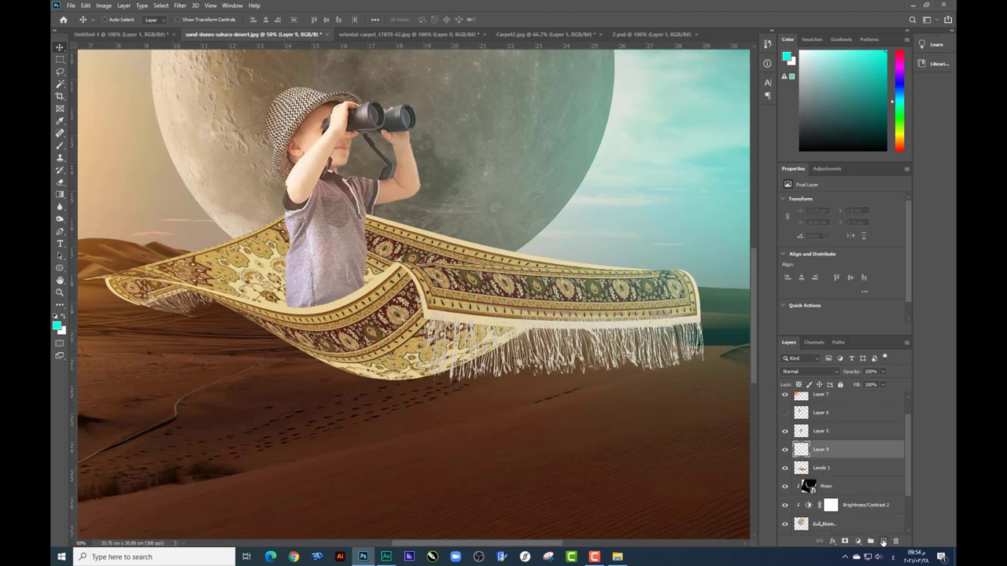
left_click(104, 6)
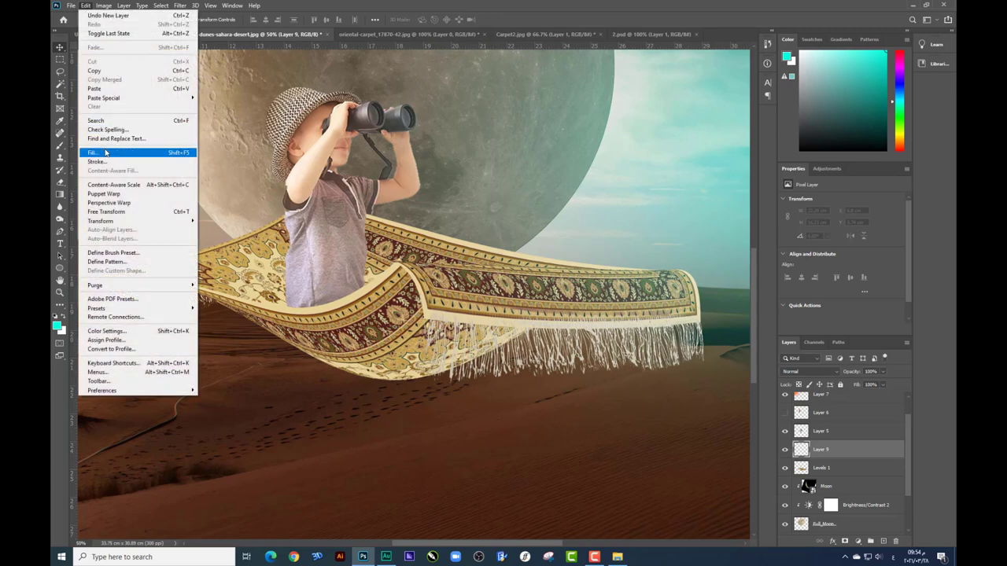
left_click(95, 151)
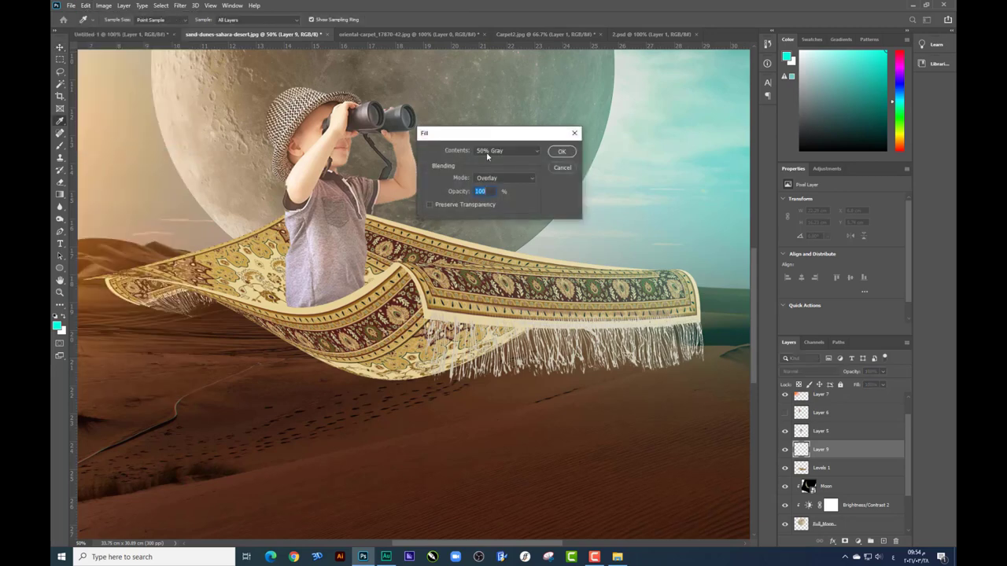
left_click(487, 154)
left_click(490, 180)
left_click(560, 152)
key("v")
left_click(818, 371)
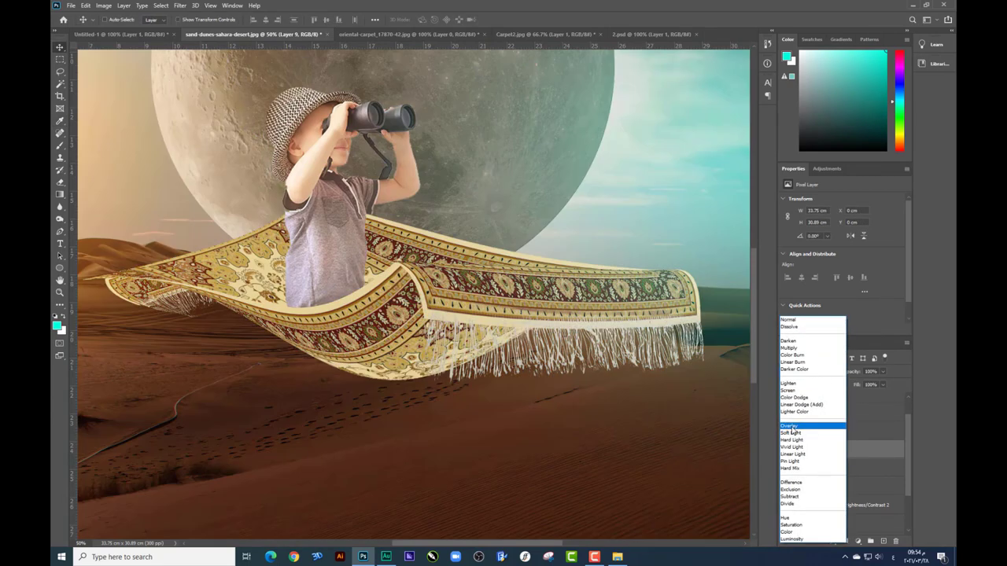
left_click(789, 425)
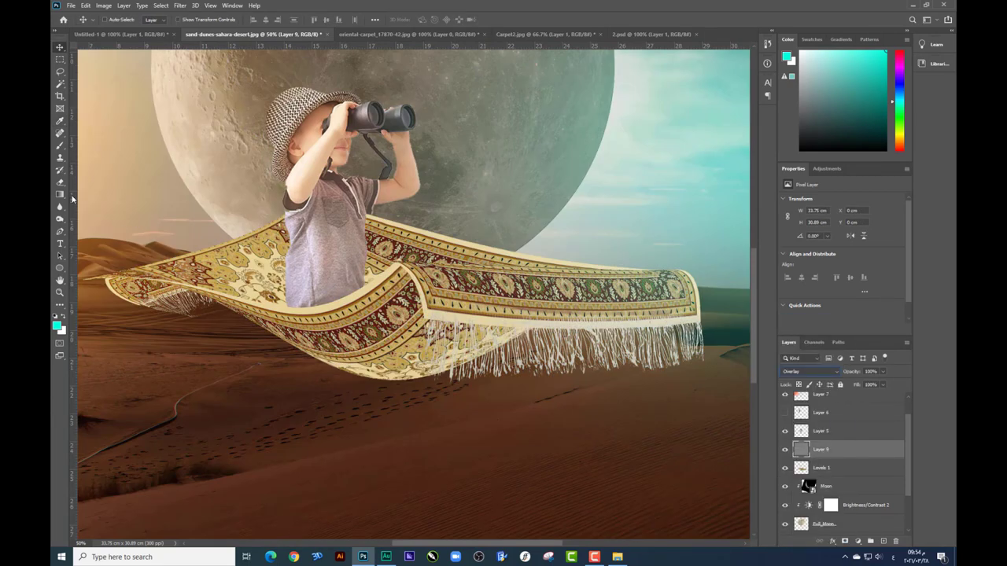
right_click(62, 220)
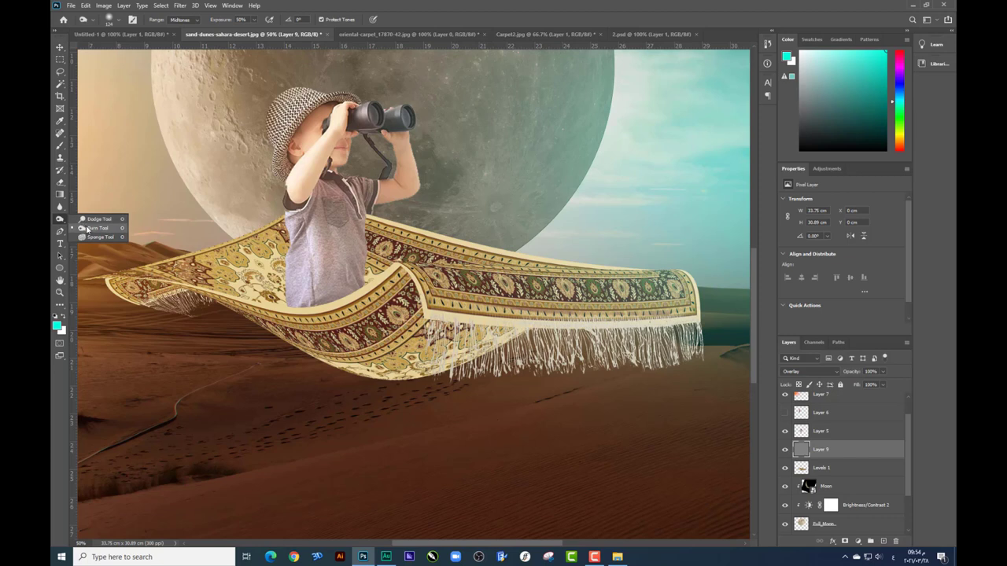
Lighten the carpet's left fringe with the Dodge tool on the gray Overlay layer
left_click(86, 229)
right_click(460, 333)
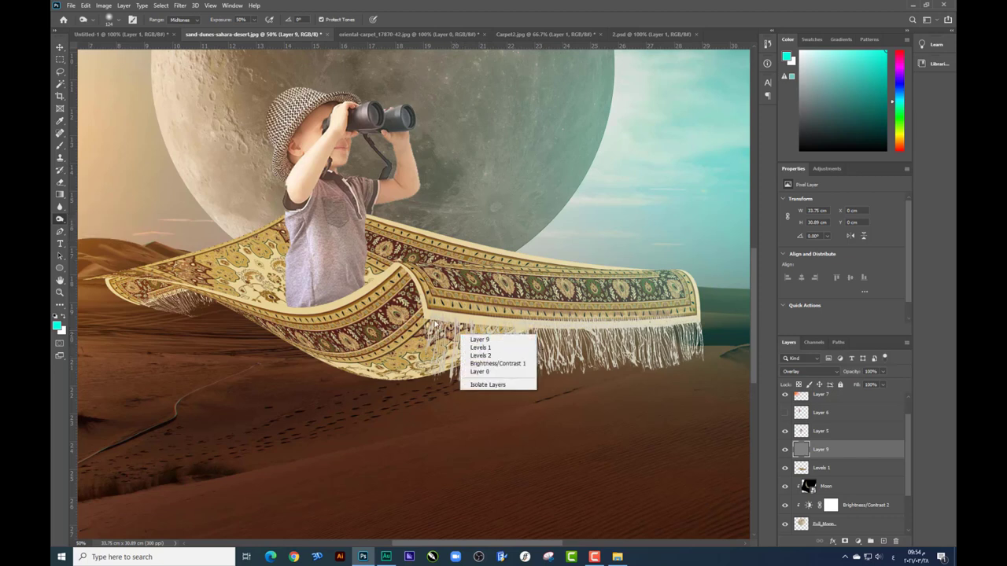
left_click(471, 315)
right_click(453, 335)
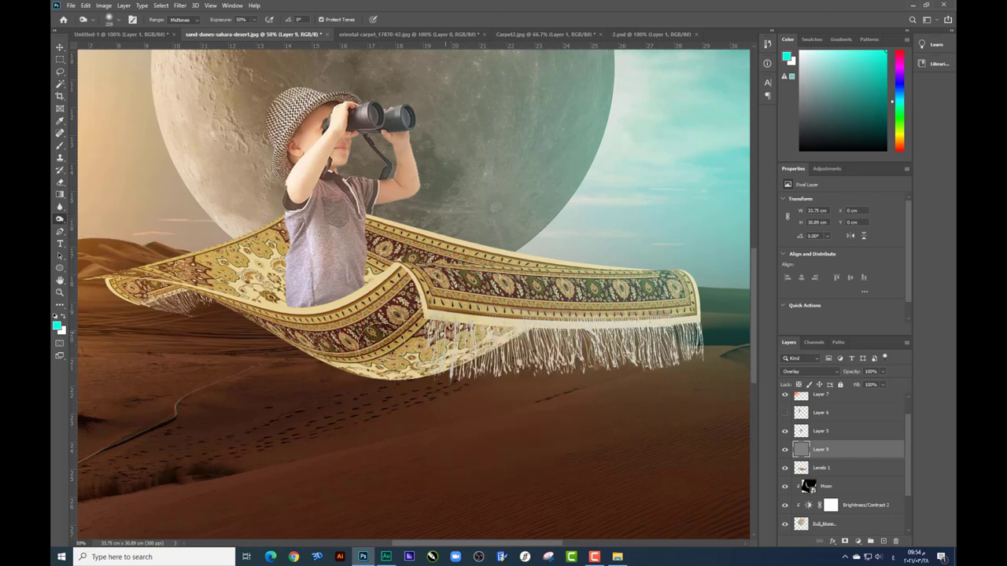
key("Return")
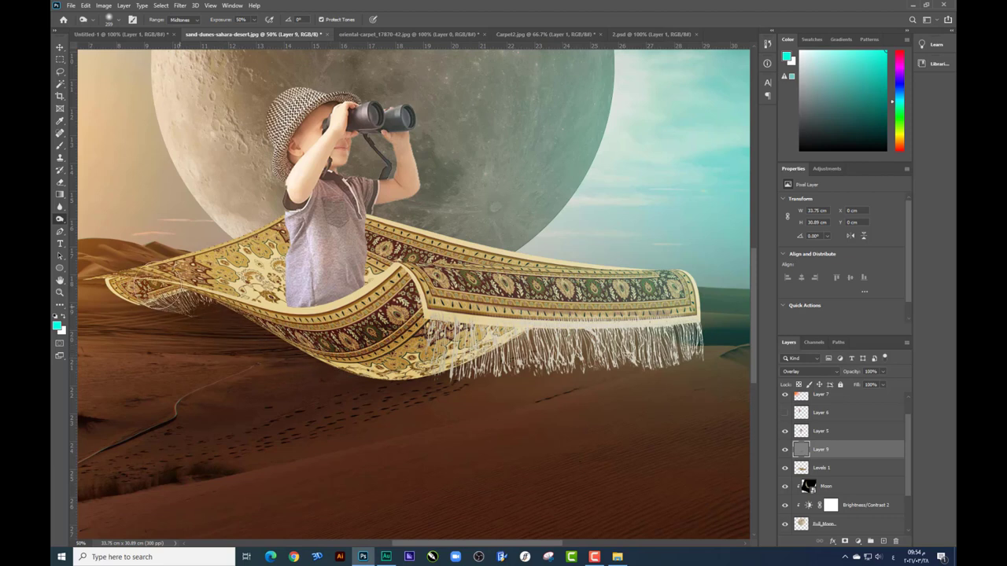
left_click_drag(161, 297, 158, 283)
left_click_drag(802, 452, 810, 457)
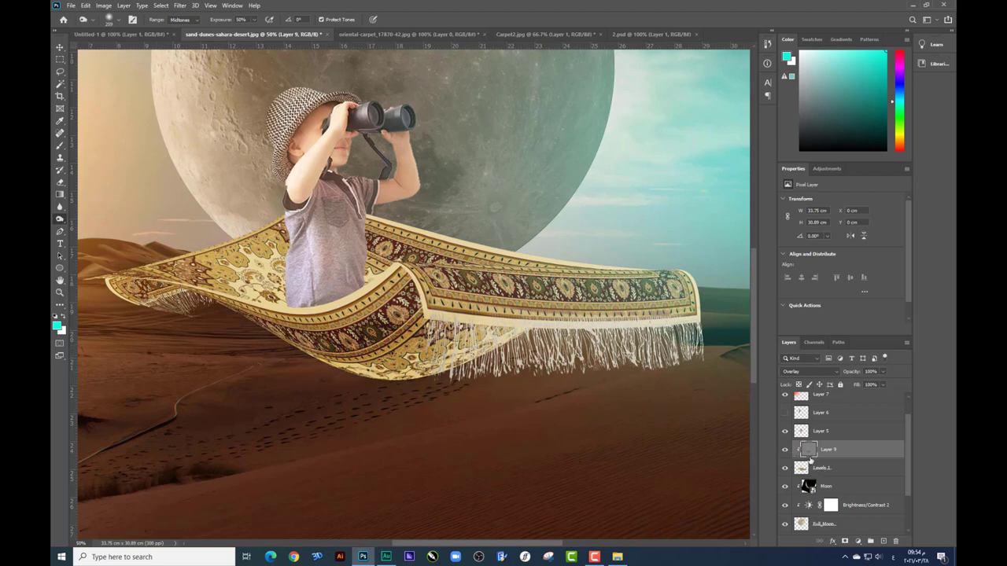
Darken the carpet's patterned middle, left and right areas to add depth
mouse_move(411, 315)
left_mouse_down()
mouse_move(430, 260)
mouse_move(276, 228)
left_mouse_up()
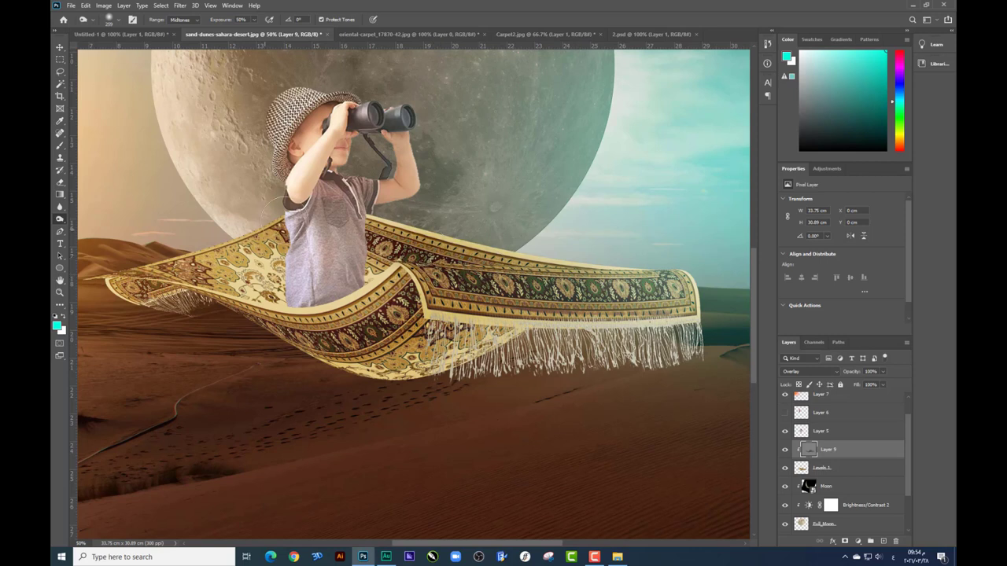
mouse_move(166, 330)
left_mouse_down()
mouse_move(234, 267)
mouse_move(676, 315)
left_mouse_up()
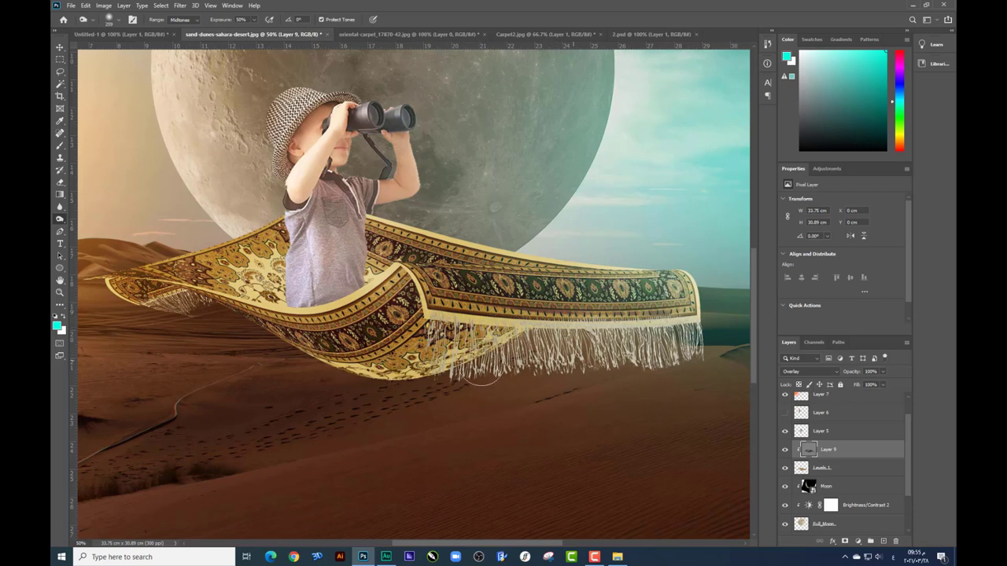
left_click_drag(564, 345, 593, 356)
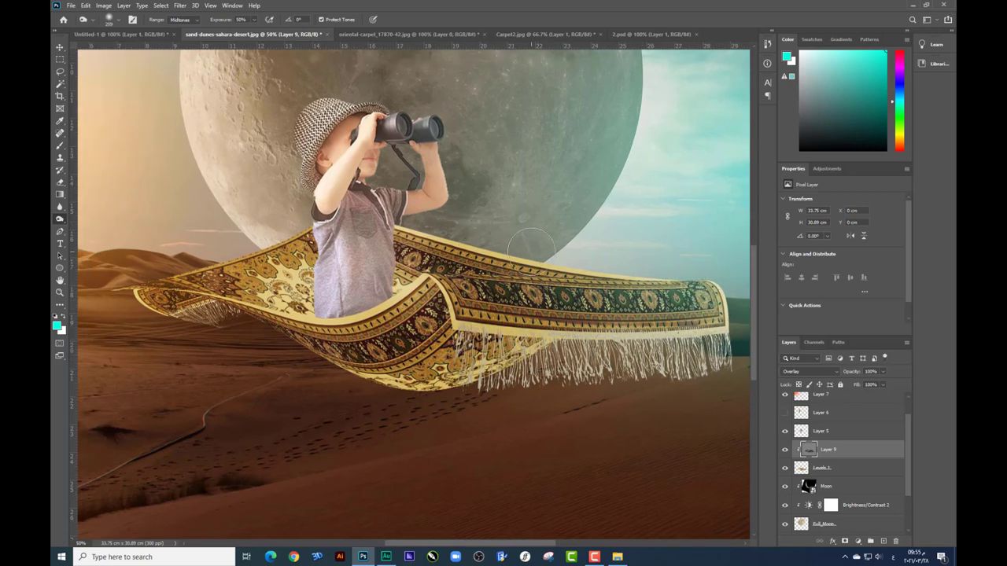
key("ctrl+minus")
key("ctrl+minus")
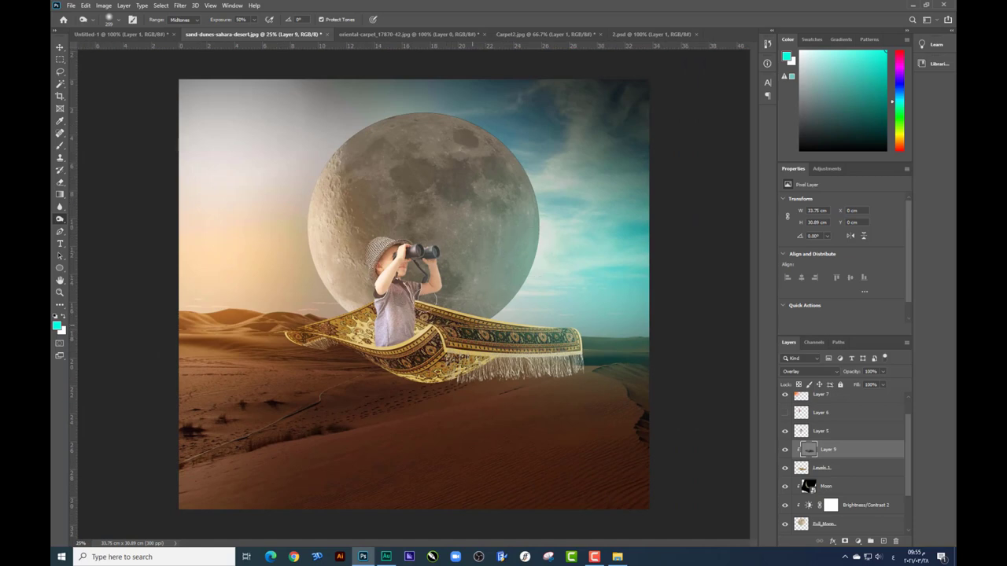
right_click(59, 219)
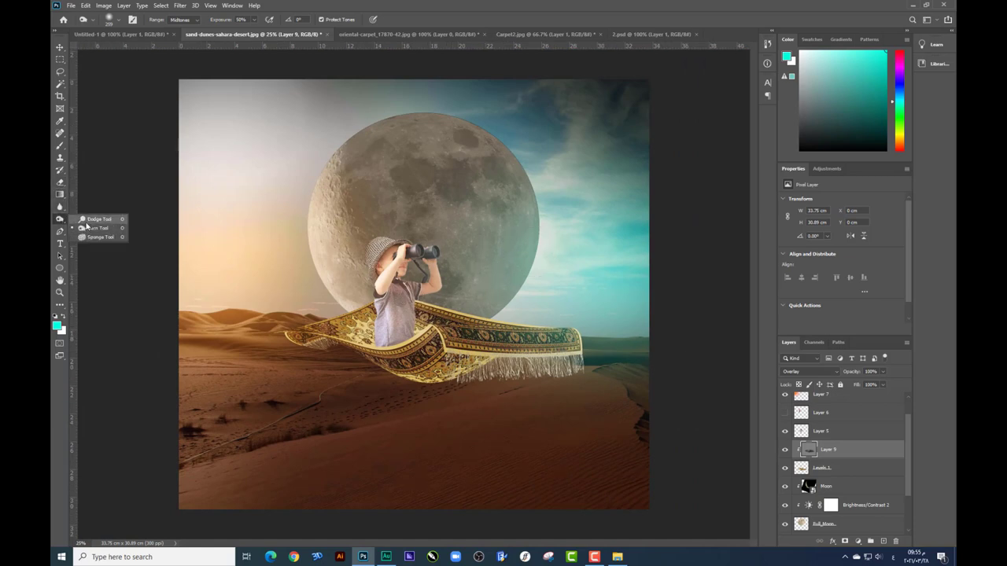
left_click(91, 227)
right_click(388, 323)
key("Escape")
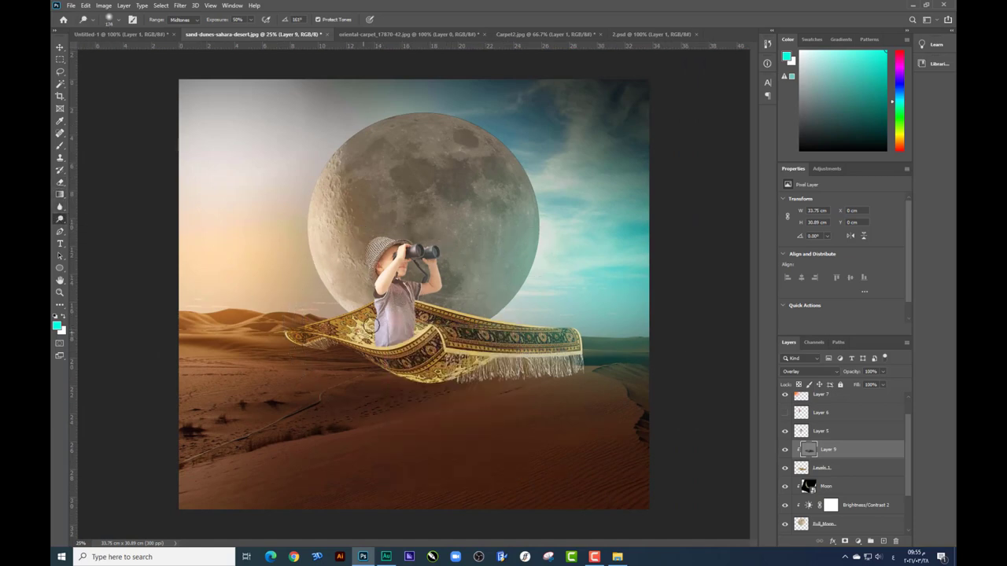
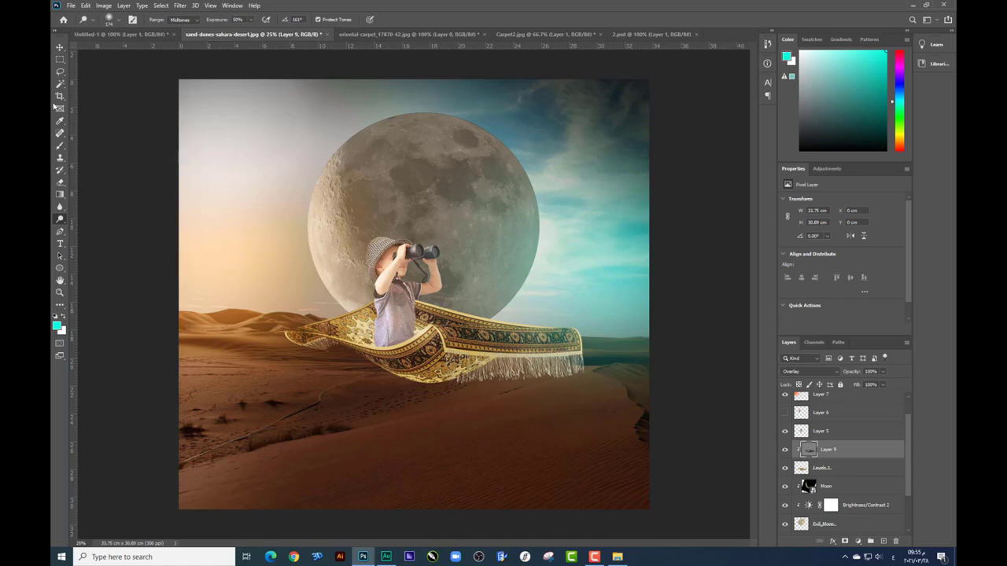
Clip a Hue/Saturation adjustment with Hue about -5 to the carpet, then merge both into one layer
left_click(59, 49)
left_click(857, 541)
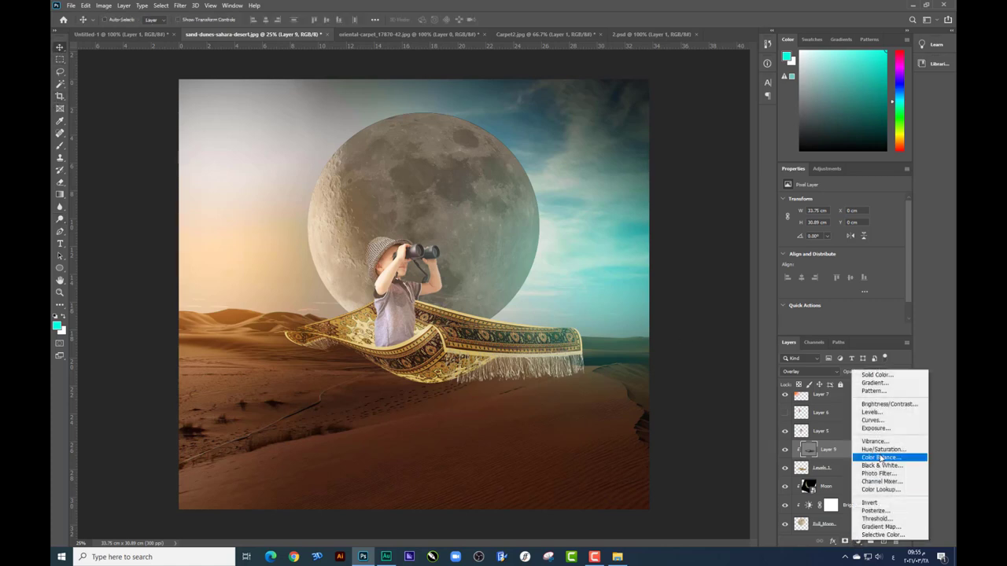
left_click(865, 454)
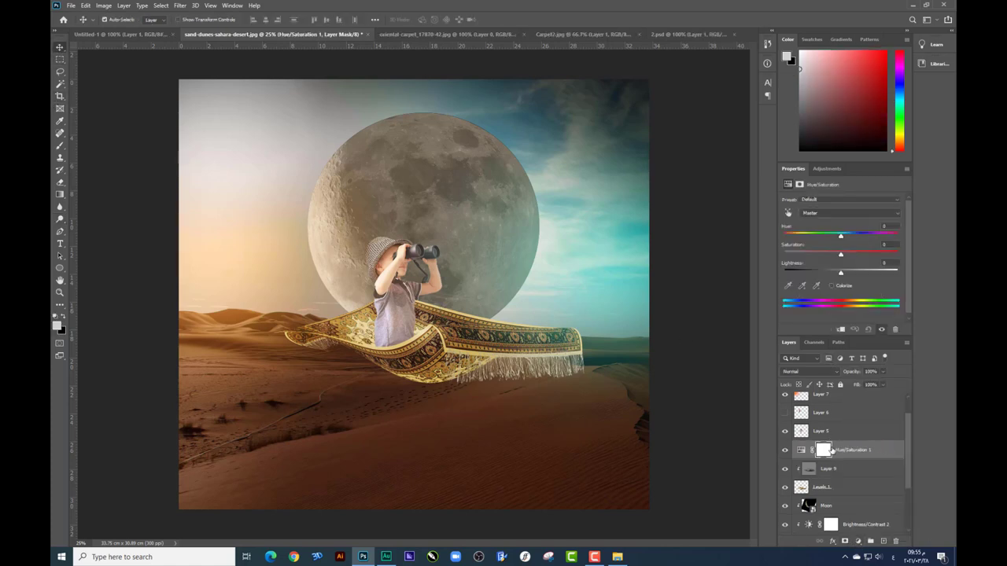
left_click(840, 329)
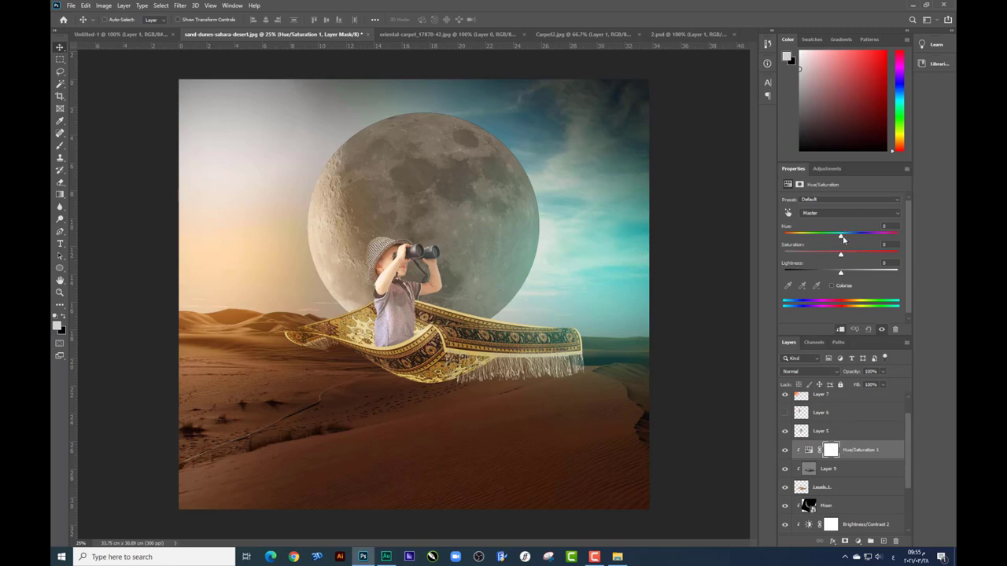
left_click_drag(846, 238, 840, 237)
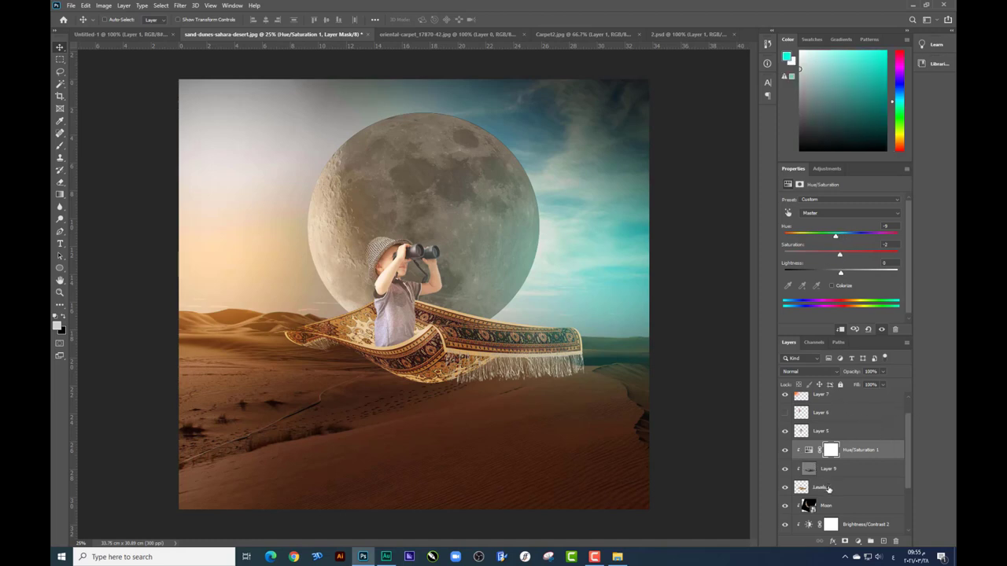
left_click(827, 488, "shift")
key("ctrl+e")
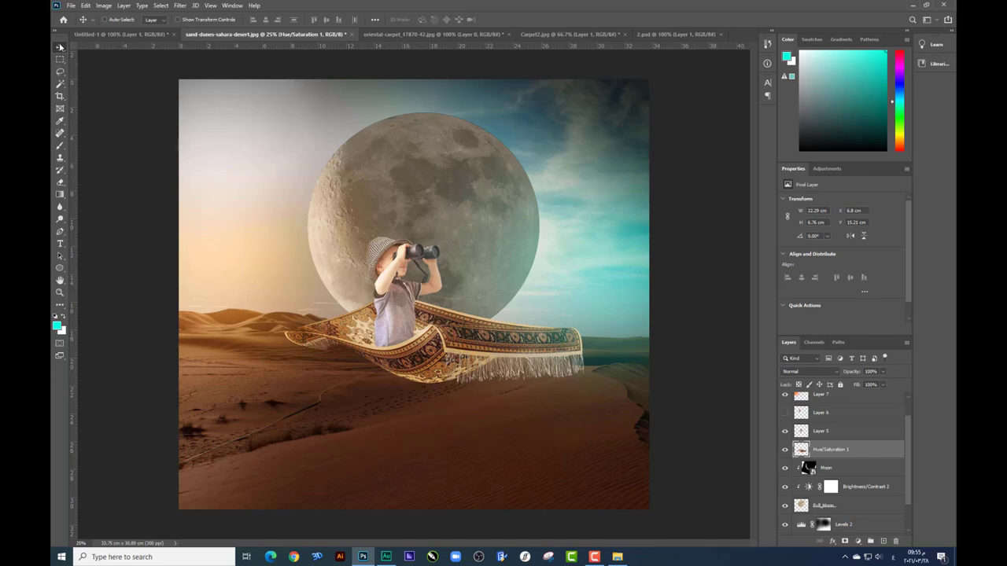
Duplicate the carpet, squash the copy flat, darken it to black and move it onto the sand below
left_click_drag(531, 378, 526, 438)
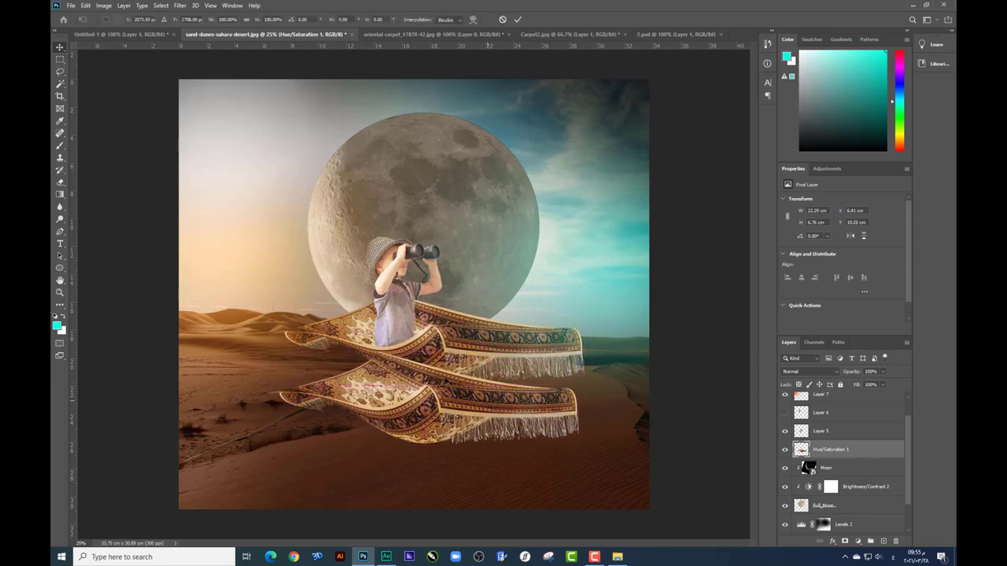
key("ctrl+t")
mouse_move(423, 351)
left_mouse_down()
mouse_move(431, 384)
mouse_move(529, 355)
left_mouse_up()
key("Return")
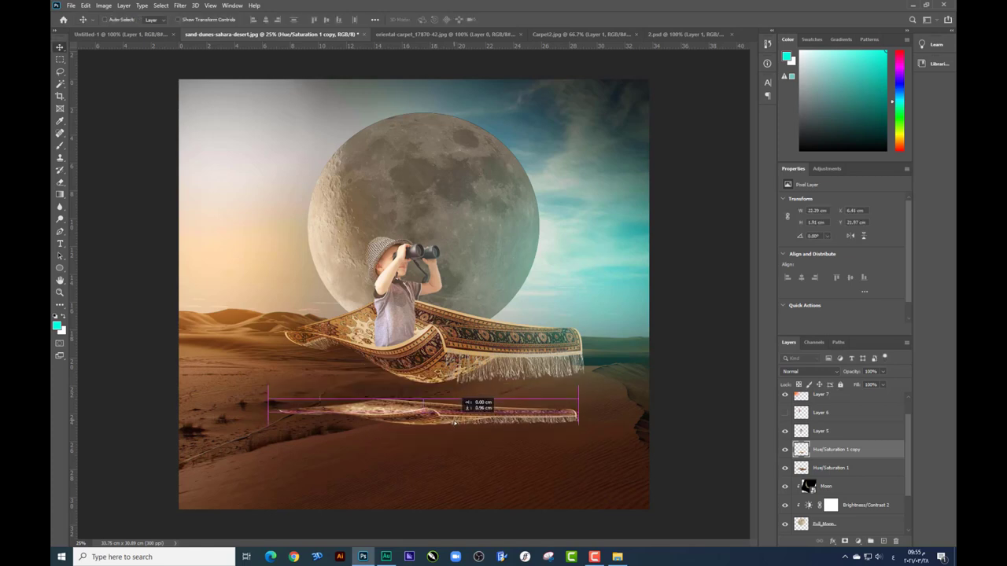
key("ctrl+u")
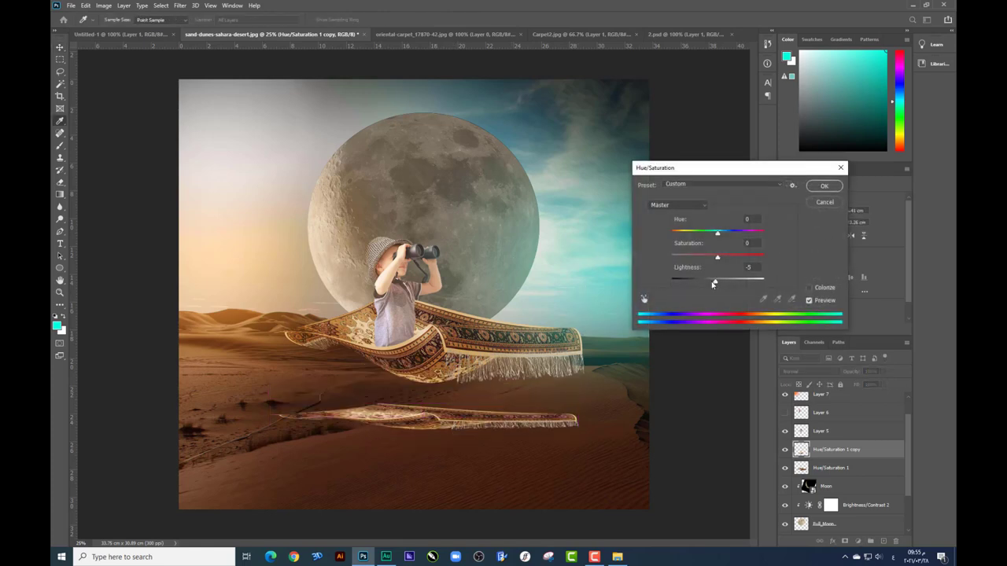
left_click_drag(712, 283, 673, 280)
key("Return")
left_click_drag(503, 421, 503, 441)
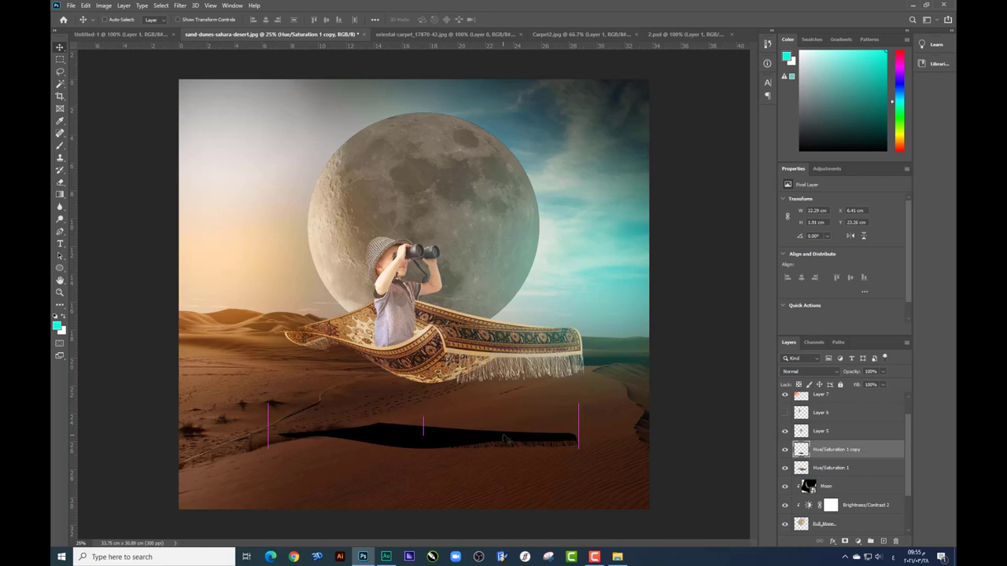
Blur the shadow with a 596-pixel Motion Blur and a Gaussian Blur, then lower it slightly
left_click(180, 6)
mouse_move(186, 112)
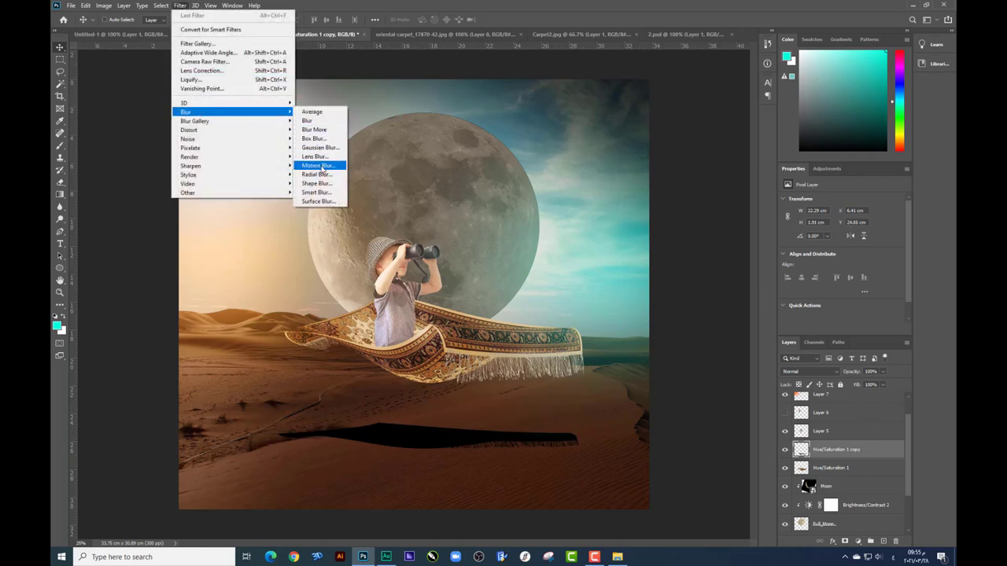
left_click(318, 166)
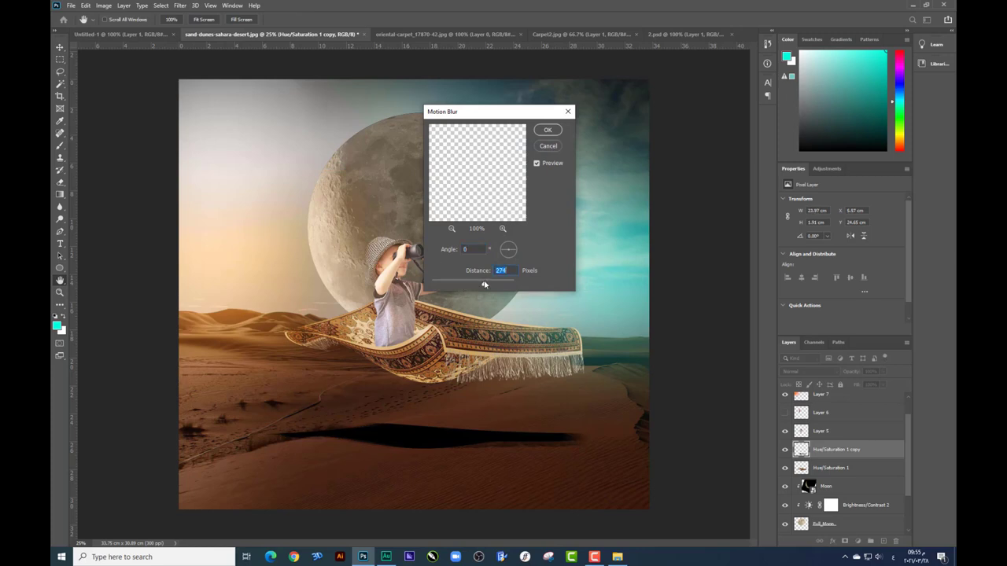
left_click_drag(491, 285, 494, 285)
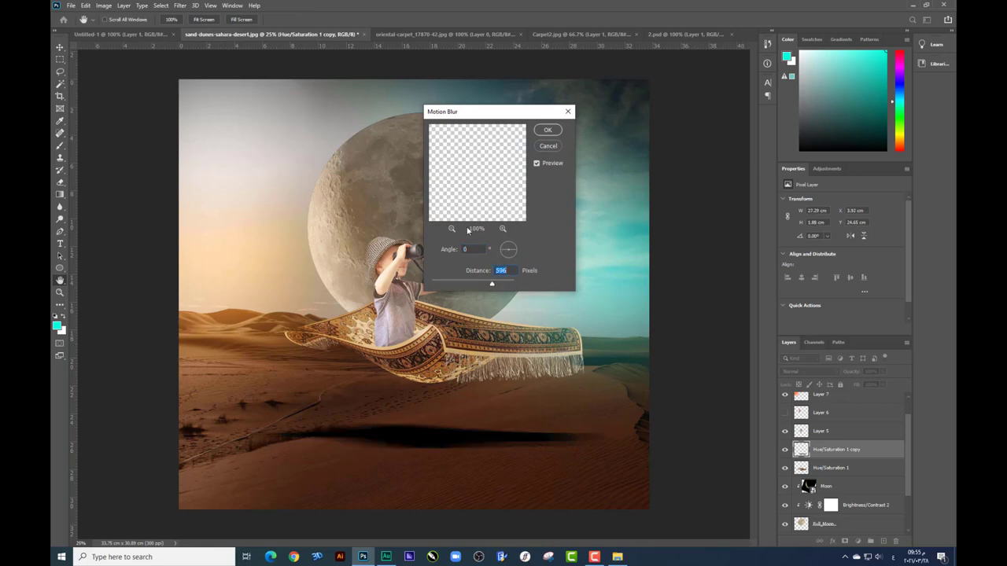
key("Return")
left_click(180, 6)
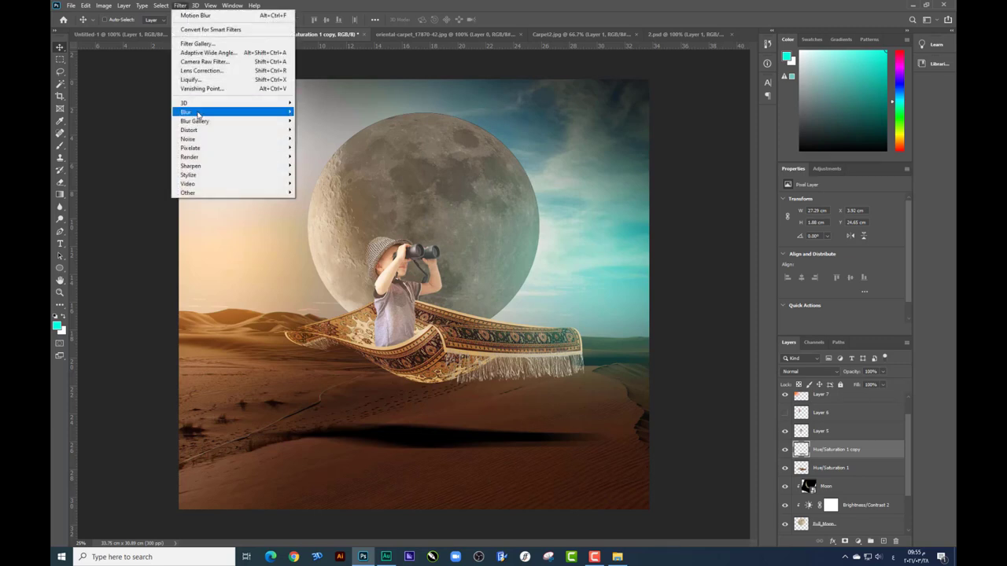
mouse_move(187, 112)
left_click(317, 148)
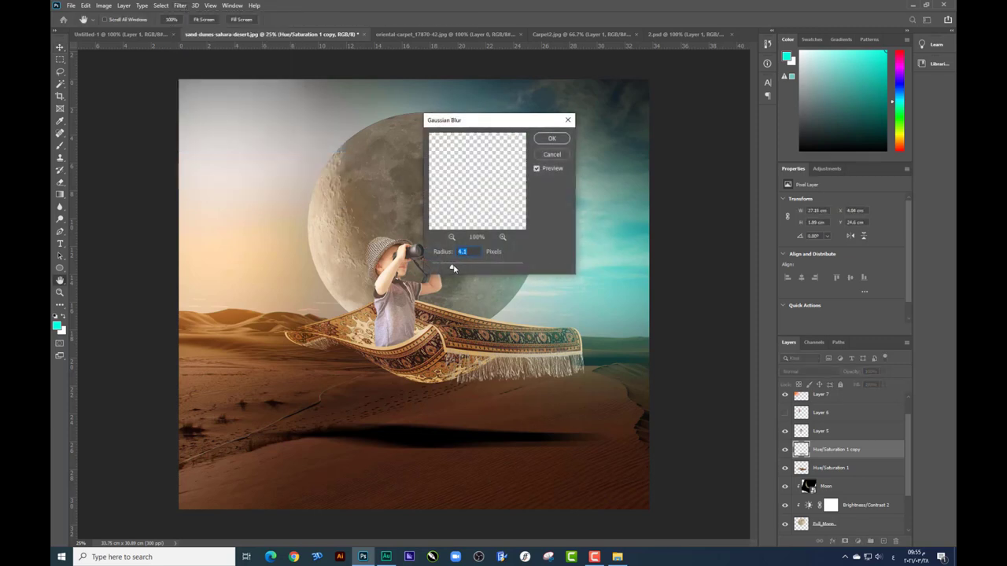
key("Return")
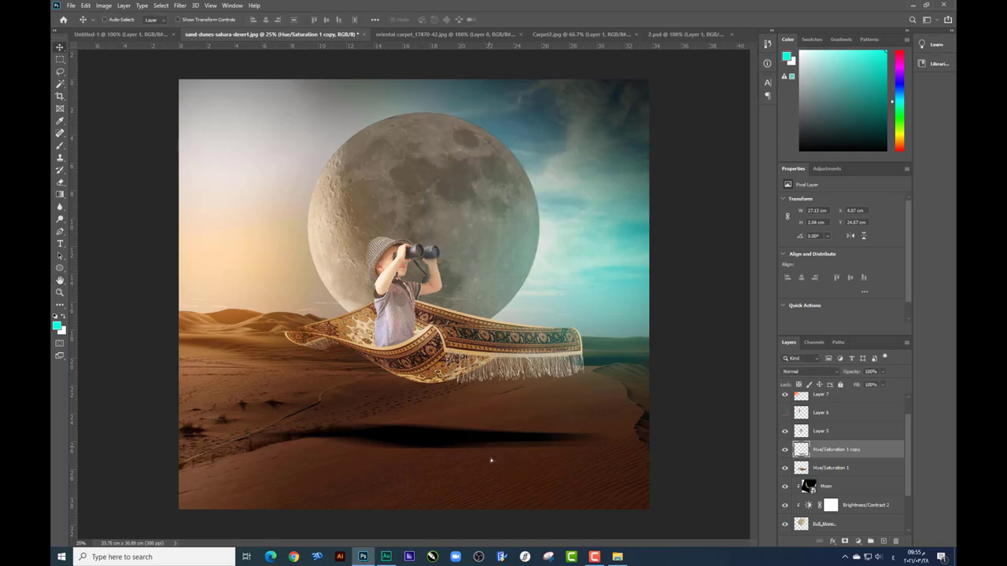
left_click_drag(491, 460, 491, 472)
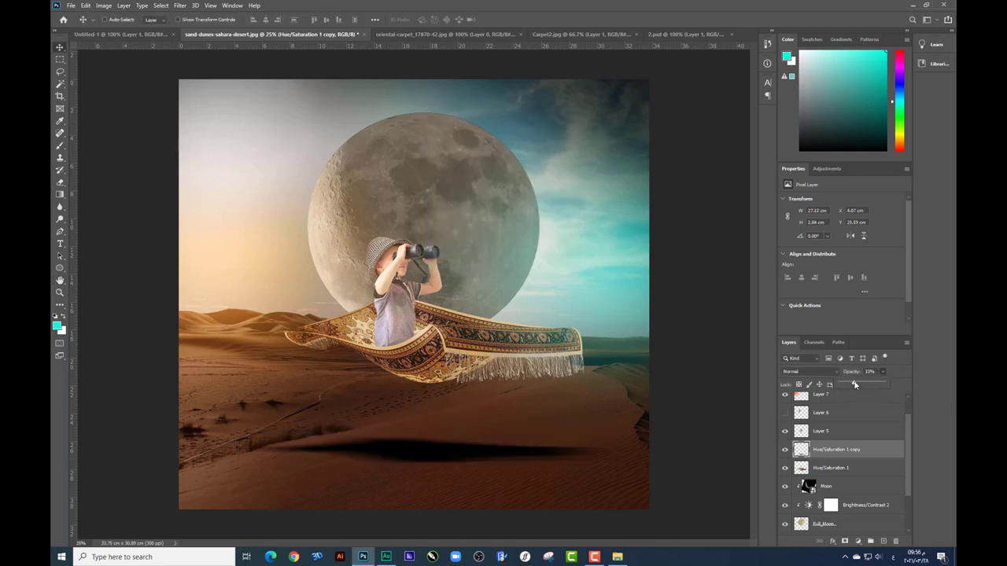
Set the shadow to 47% opacity, warp it downward and narrow it to about 91%
left_click_drag(855, 384, 859, 382)
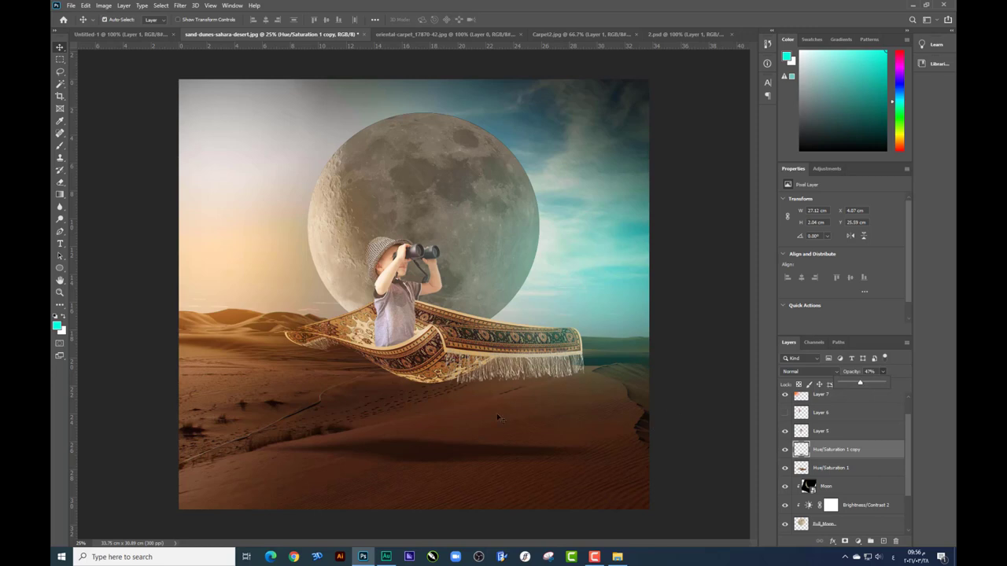
key("ctrl+t")
right_click(456, 464)
left_click(475, 348)
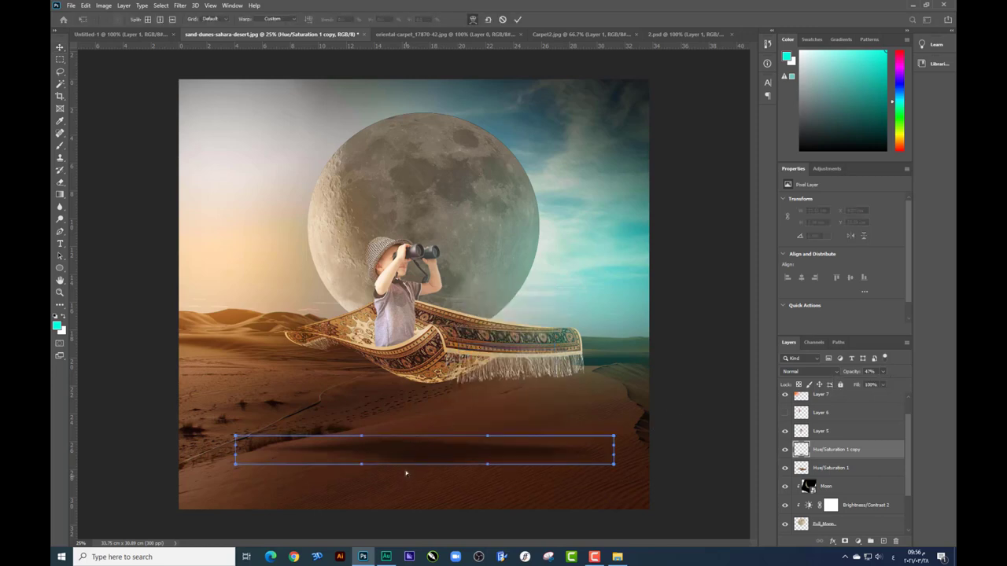
left_click_drag(406, 473, 408, 483)
key("Return")
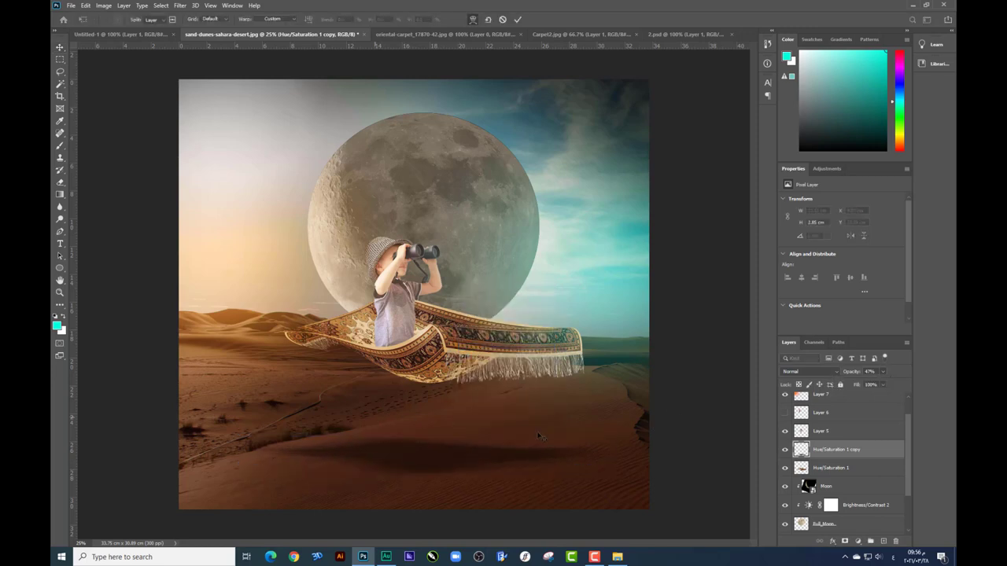
key("ctrl+t")
left_click_drag(614, 456, 597, 456)
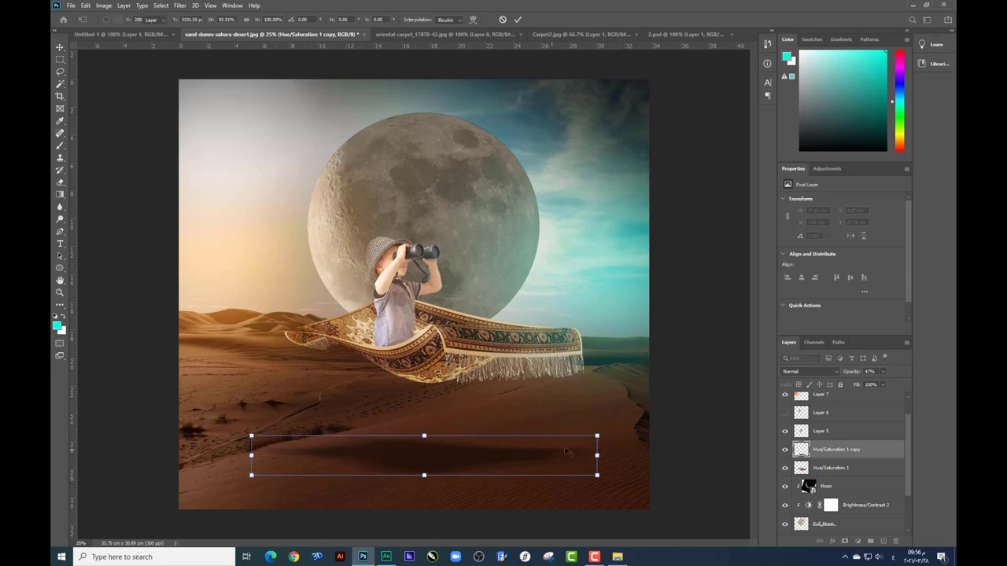
key("Return")
Select Layer 8 and drag the burger image out of the alaaeldin folder
right_click(558, 248)
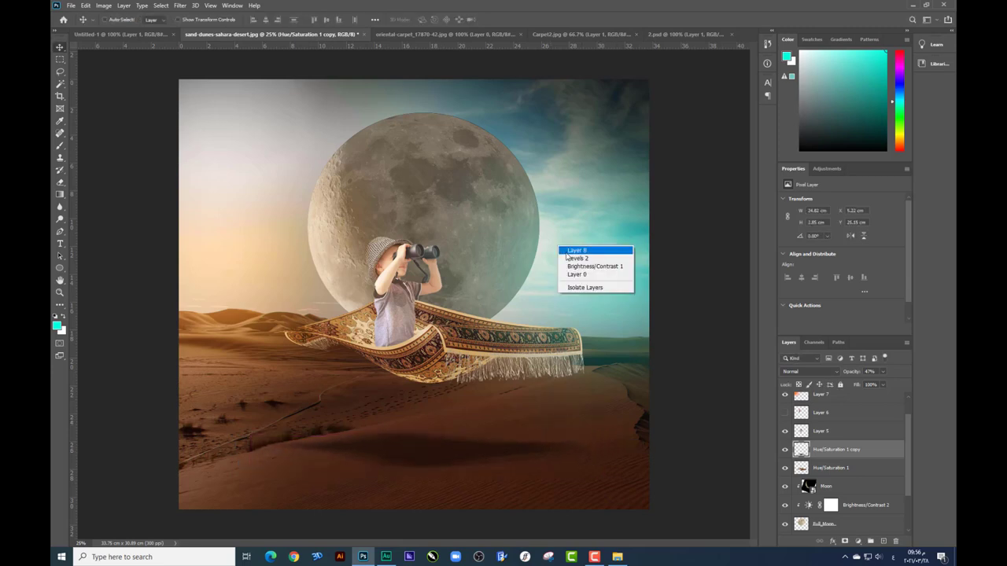
left_click(567, 251)
key("alt+Tab")
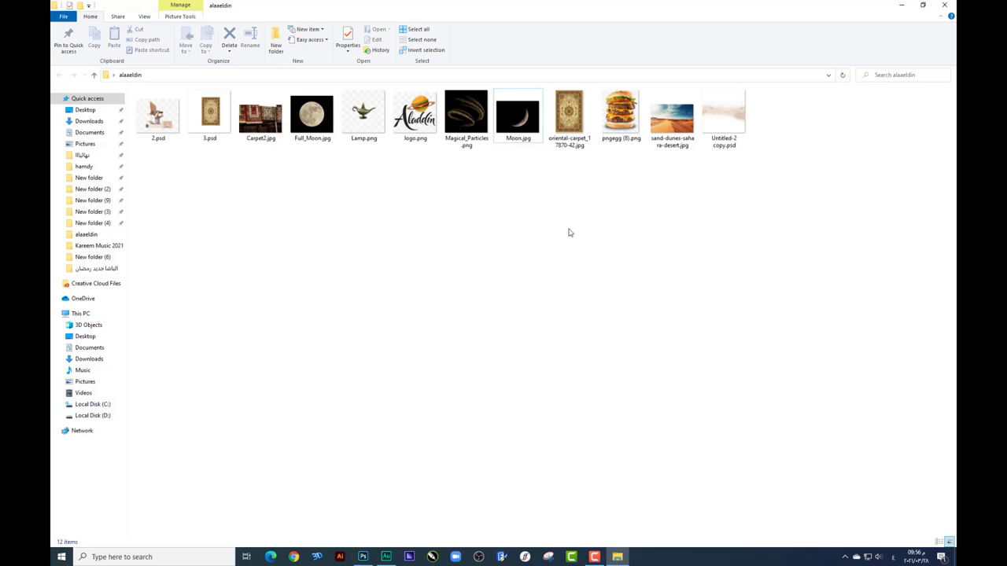
left_click_drag(629, 130, 362, 526)
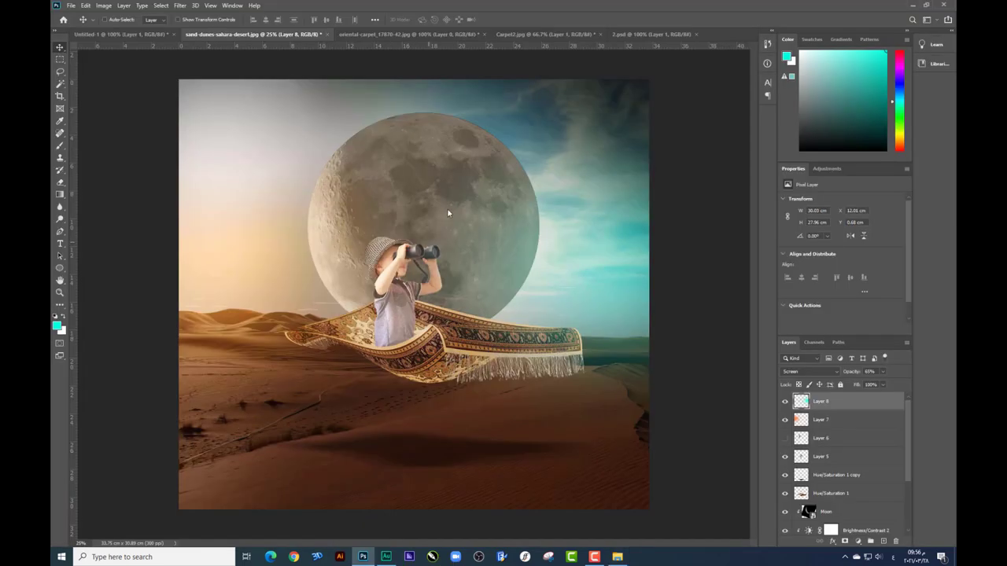
Place the burger image onto the carpet, shrink it and move its layer behind the boy
left_click_drag(361, 525, 446, 208)
left_click_drag(582, 495, 461, 355)
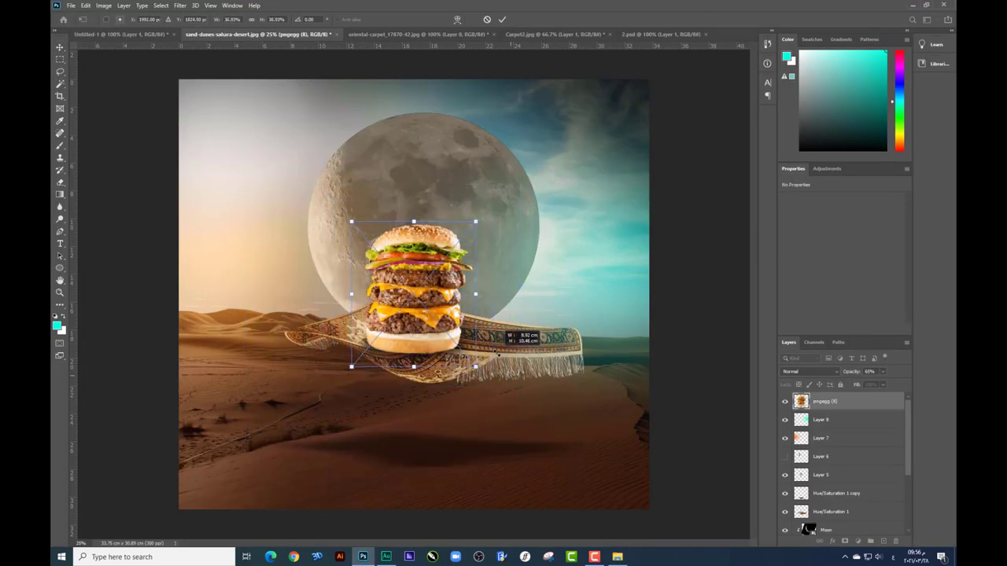
left_click_drag(443, 304, 391, 281)
key("Return")
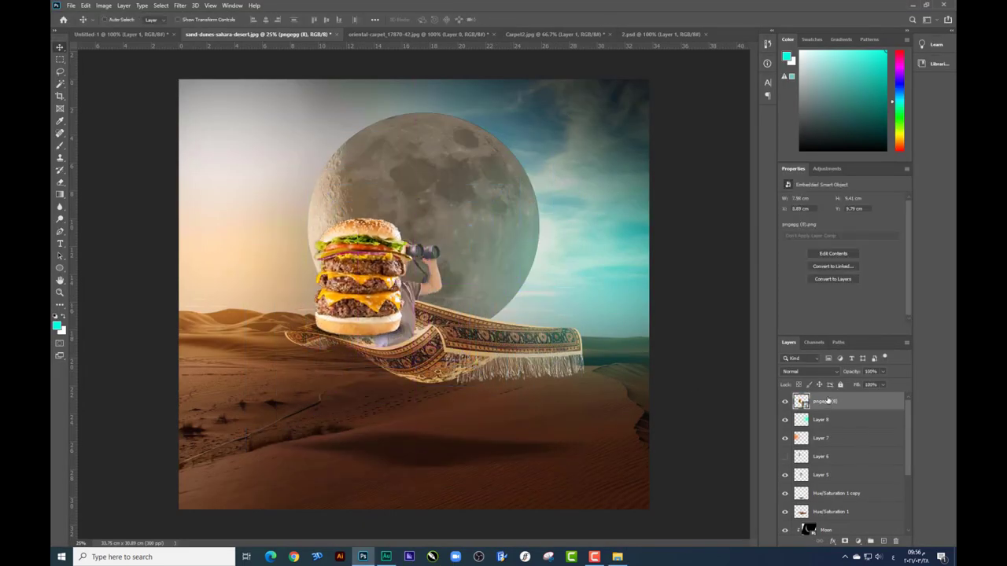
mouse_move(827, 401)
left_mouse_down()
mouse_move(826, 521)
mouse_move(826, 493)
left_mouse_up()
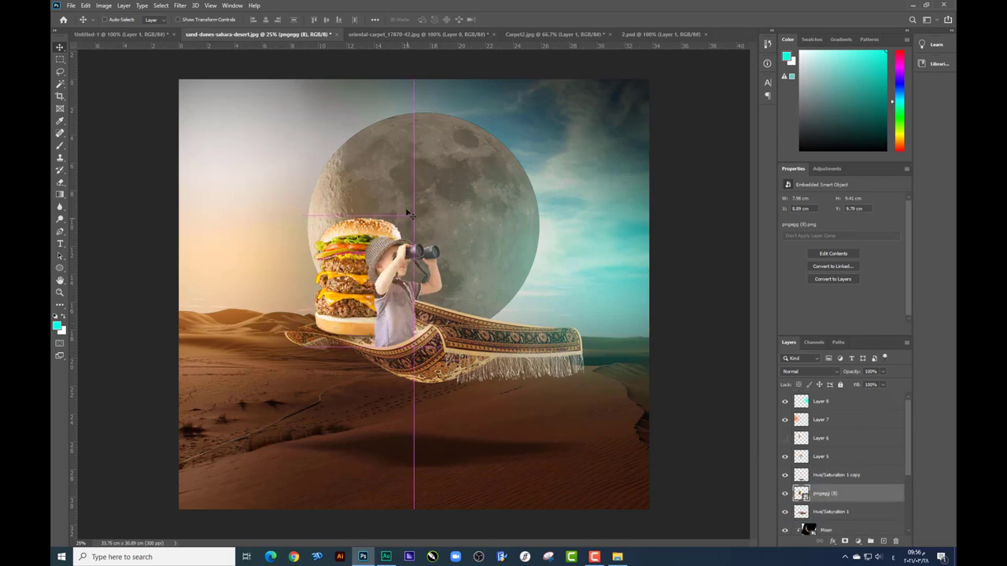
Resize, slightly tilt and reposition the burger so it sits beside the boy
key("ctrl+t")
left_click_drag(414, 214, 393, 235)
left_click_drag(460, 250, 460, 240)
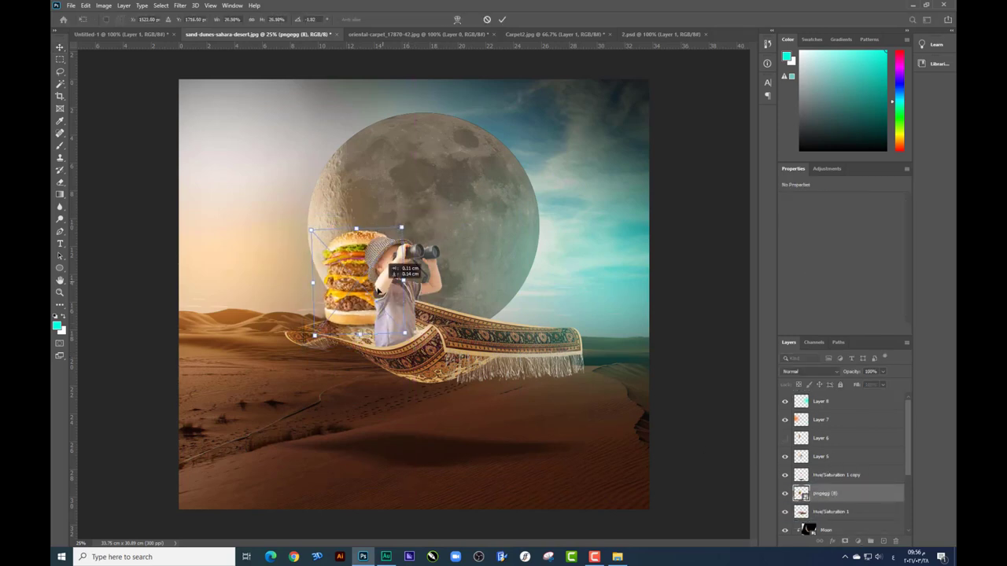
left_click_drag(385, 283, 373, 292)
left_click_drag(299, 241, 296, 234)
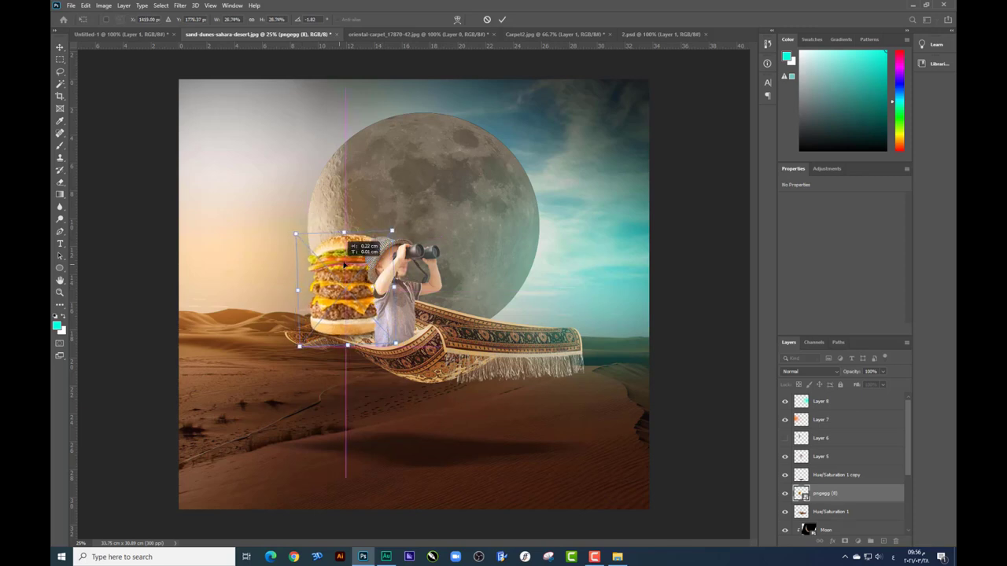
left_click_drag(346, 265, 350, 265)
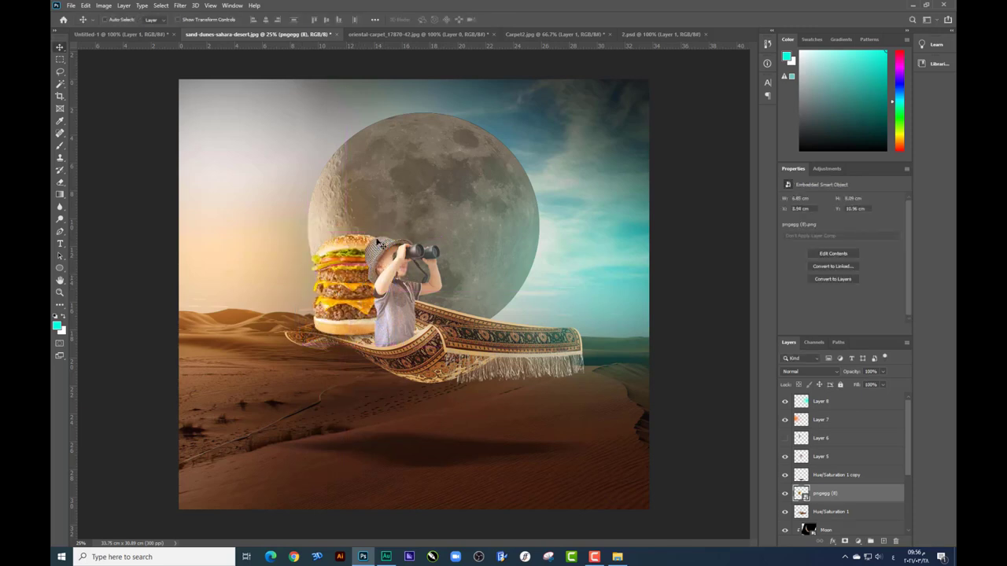
left_click_drag(404, 229, 407, 225)
key("Return")
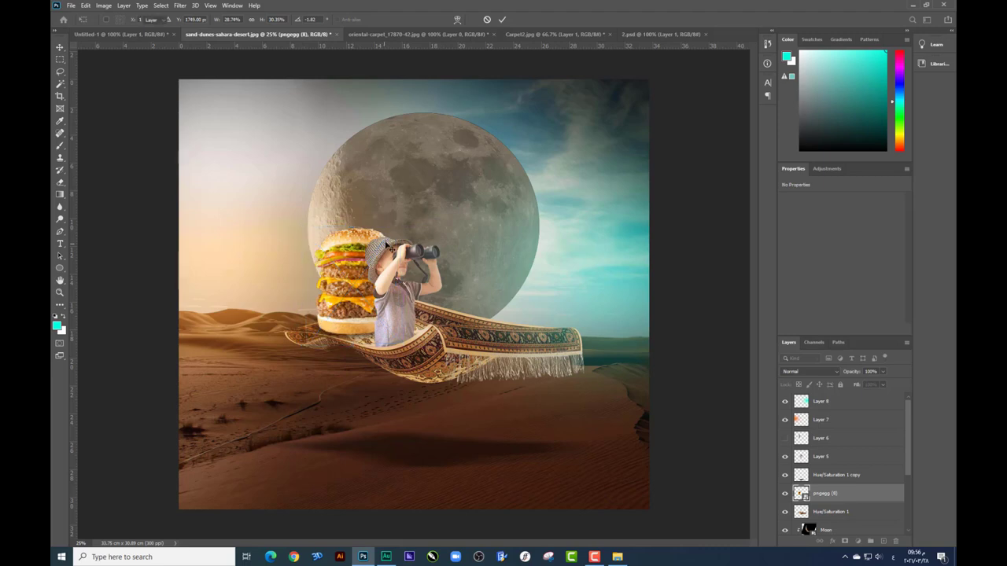
Show Layer 6's sail, place it beneath the burger layer, and tilt it left behind the burger
left_click(784, 438)
left_click(802, 439)
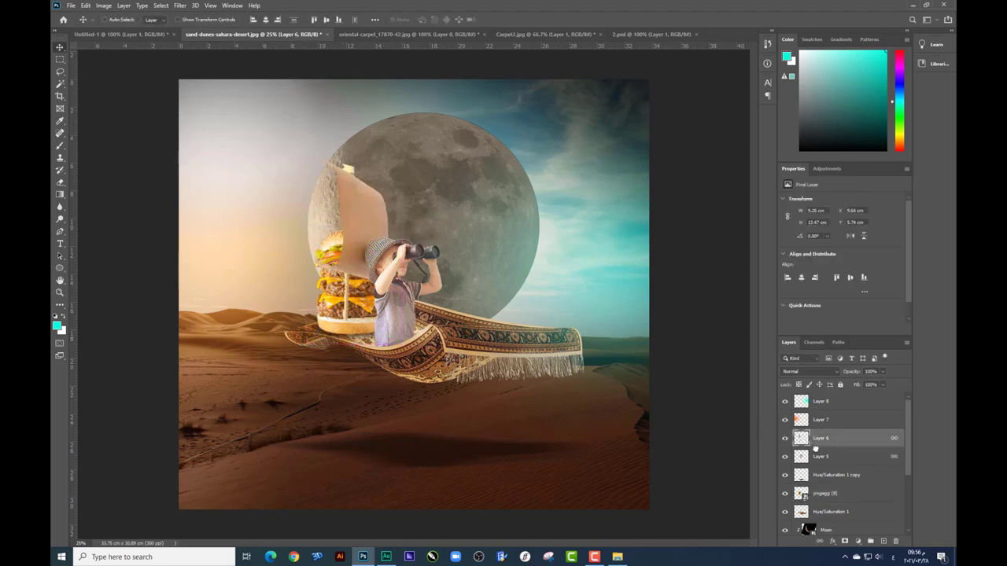
left_click_drag(815, 447, 781, 500)
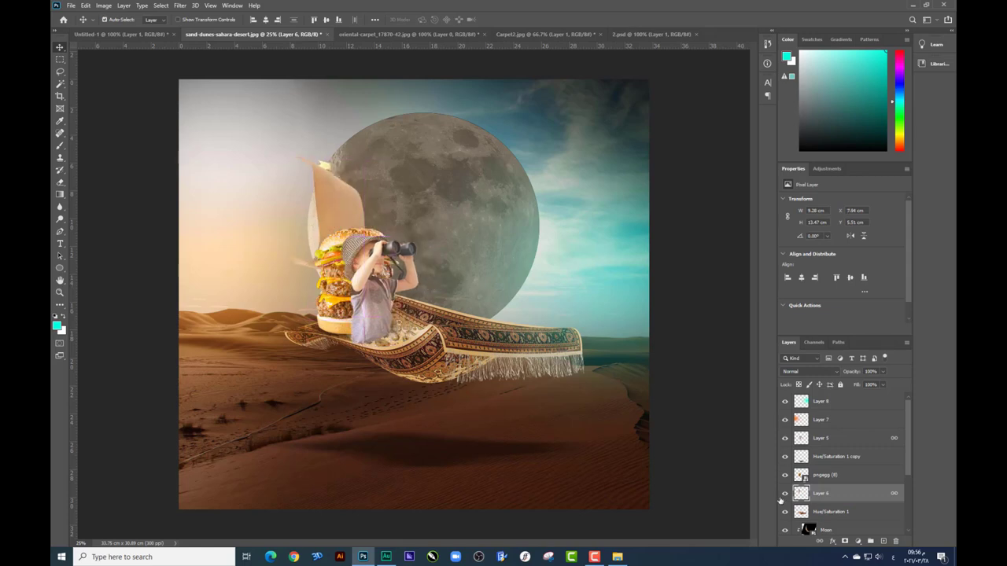
key("ctrl+t")
mouse_move(409, 231)
left_mouse_down()
mouse_move(435, 233)
mouse_move(448, 206)
left_mouse_up()
left_click_drag(305, 235, 316, 243)
key("Return")
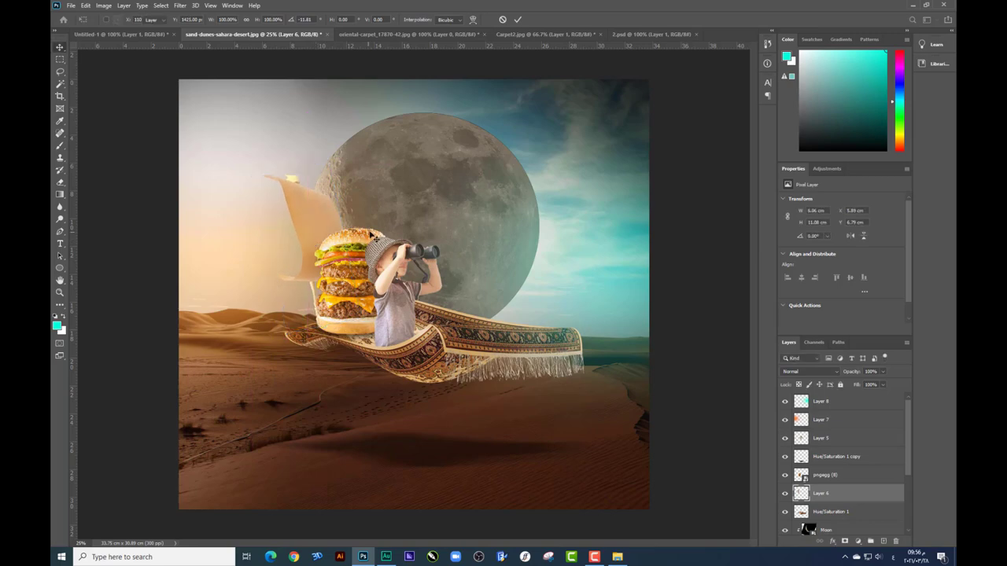
Zoom in, try a Pen path down the sail's pole to the burger, then undo and zoom out
key("ctrl+plus")
scroll(170, 244, "up", 1)
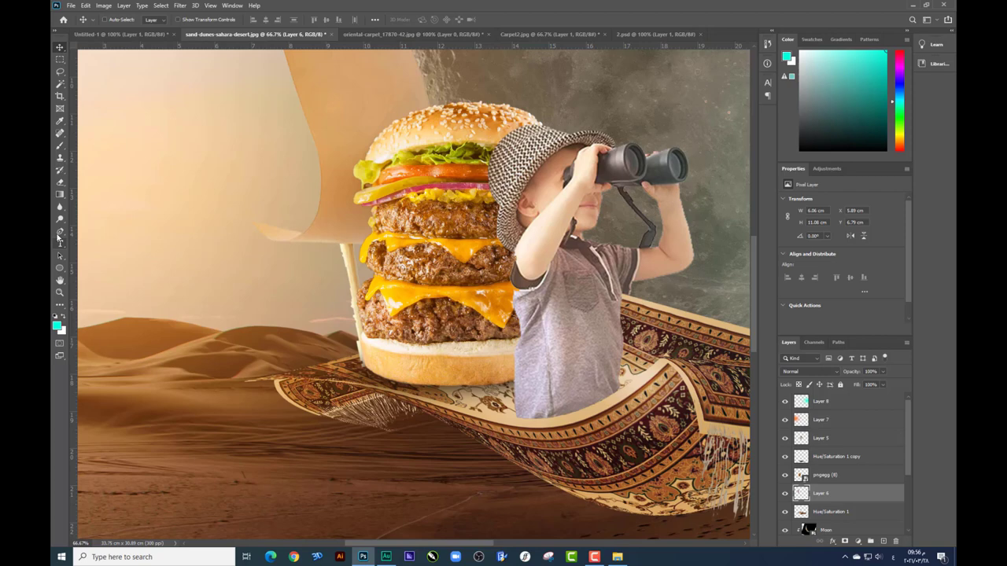
left_click(59, 233)
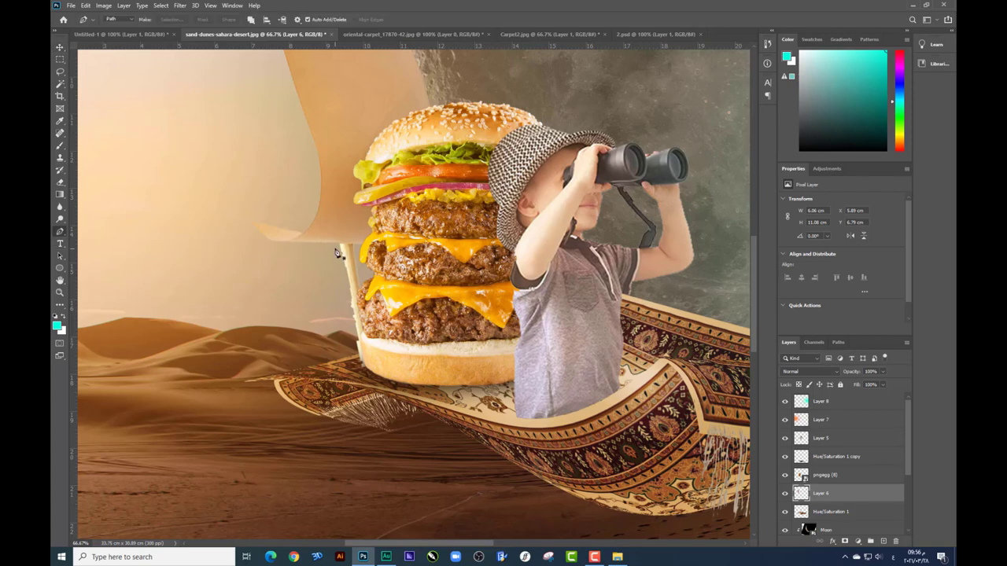
left_click(342, 246)
left_click(366, 370)
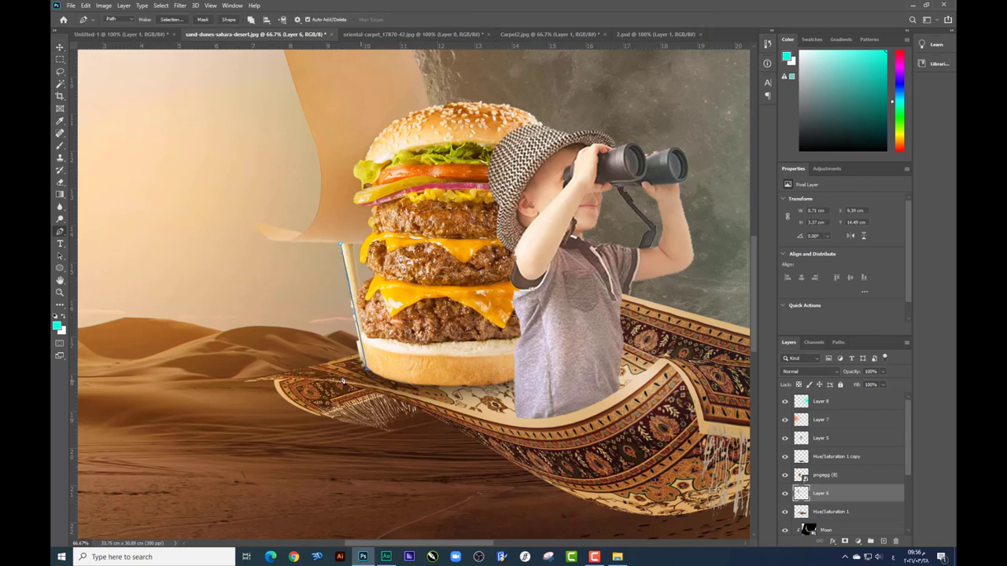
key("ctrl+z")
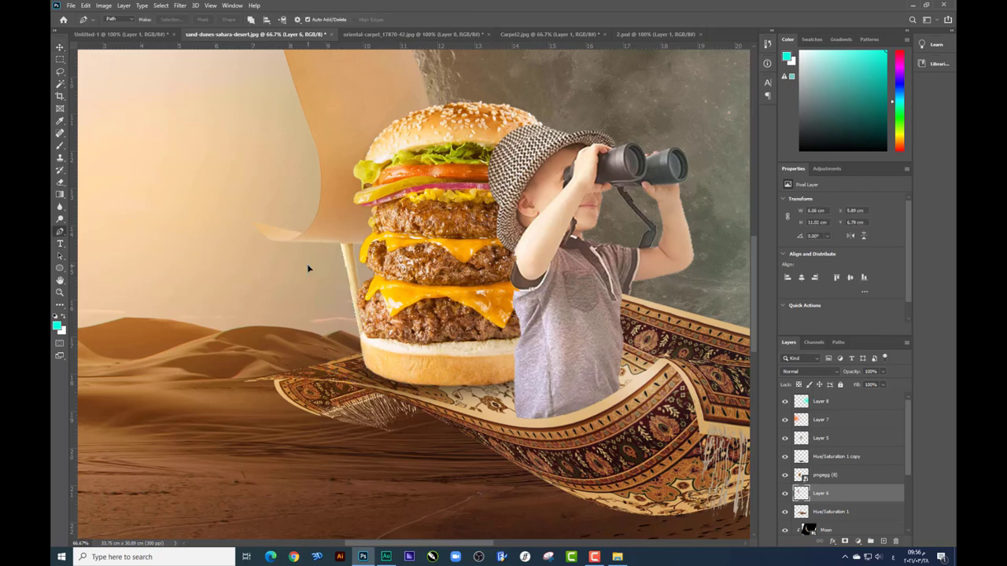
key("ctrl+minus")
key("ctrl+minus")
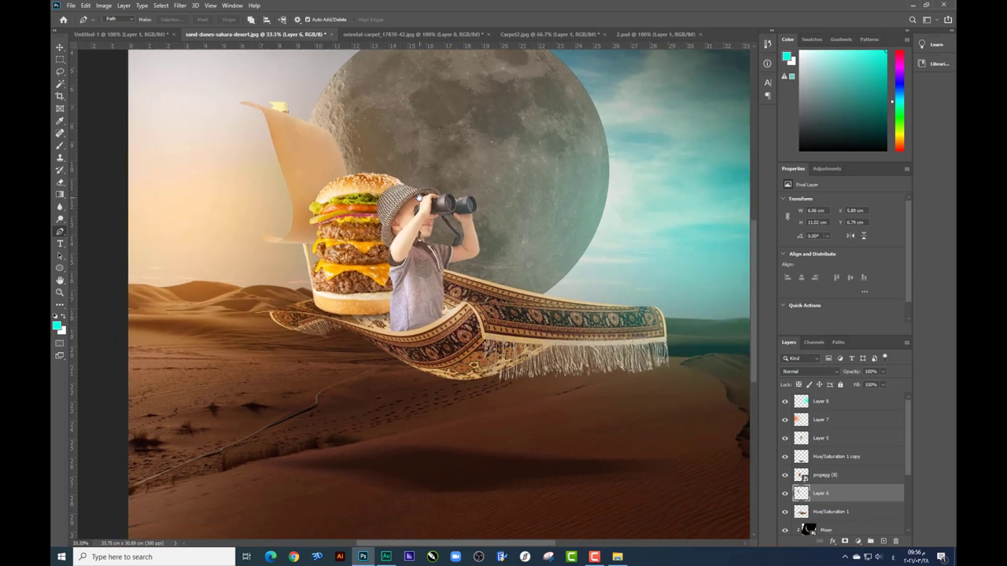
key("ctrl+minus")
Target the Hue/Saturation 1 layer and drag Lamp.png from the alaaeldin folder into the composite
left_click(58, 48)
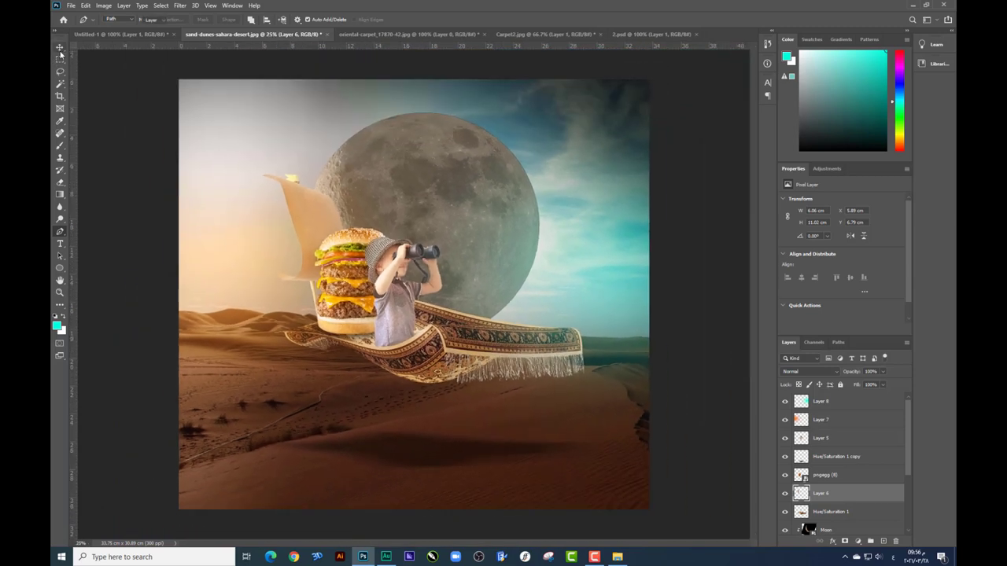
left_click(521, 380)
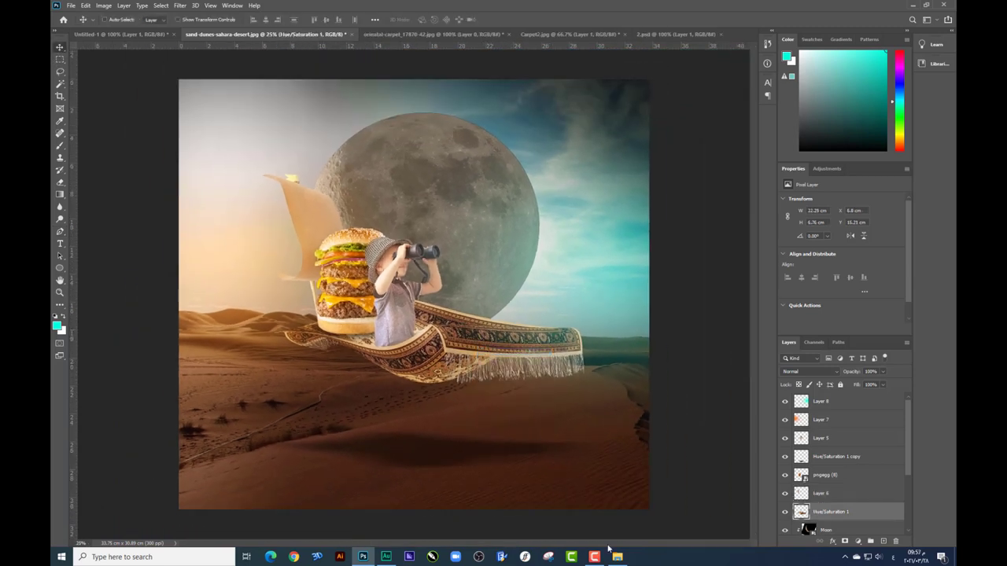
left_click(617, 556)
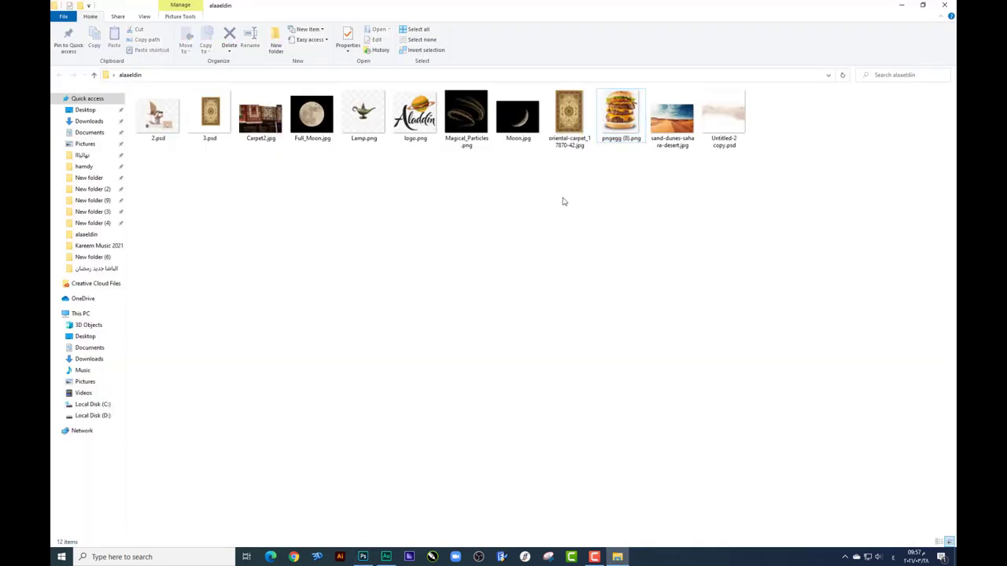
mouse_move(363, 117)
left_mouse_down()
mouse_move(360, 555)
mouse_move(377, 371)
mouse_move(253, 452)
left_mouse_up()
Shrink the lamp, move it to the lower-left dunes, and zoom in on it
mouse_move(438, 234)
left_mouse_down()
mouse_move(347, 329)
mouse_move(395, 334)
left_mouse_up()
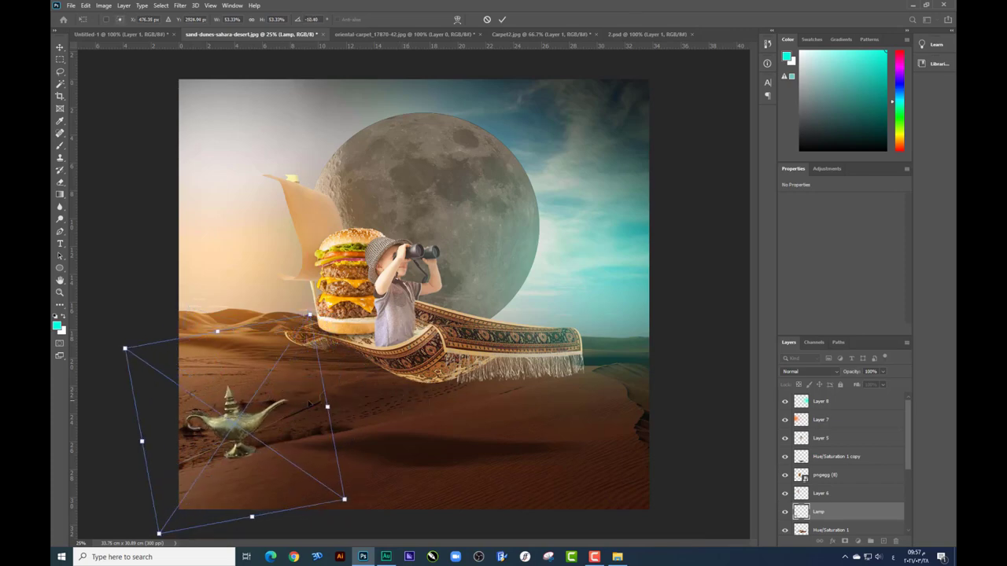
key("Return")
key("ctrl+plus")
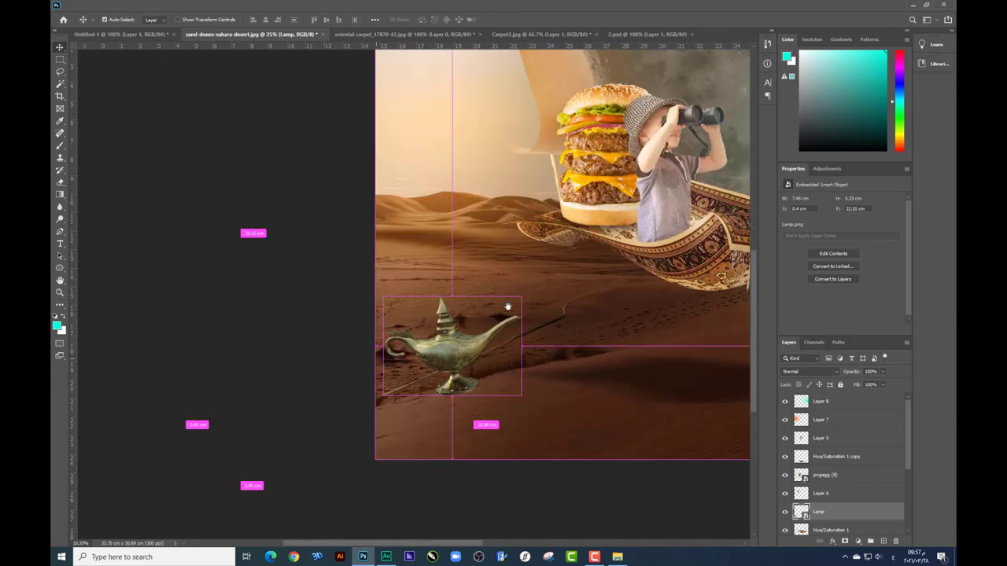
key("ctrl+plus")
left_click_drag(507, 306, 394, 165)
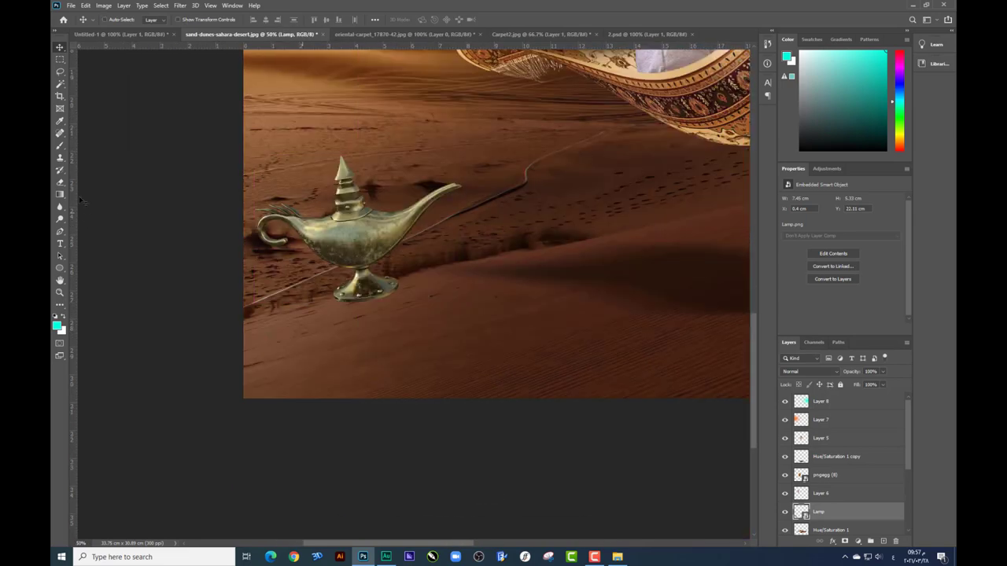
Rasterize the lamp and erase its base into the sand with a 117 px eraser
key("e")
right_click(372, 311)
left_click(499, 264)
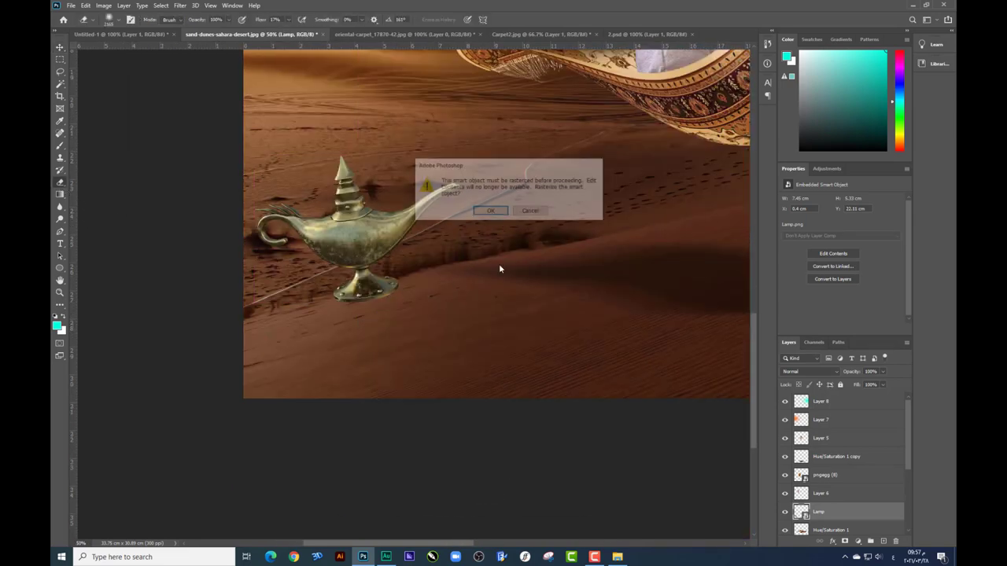
left_click(489, 209)
right_click(435, 323)
type("117")
key("Return")
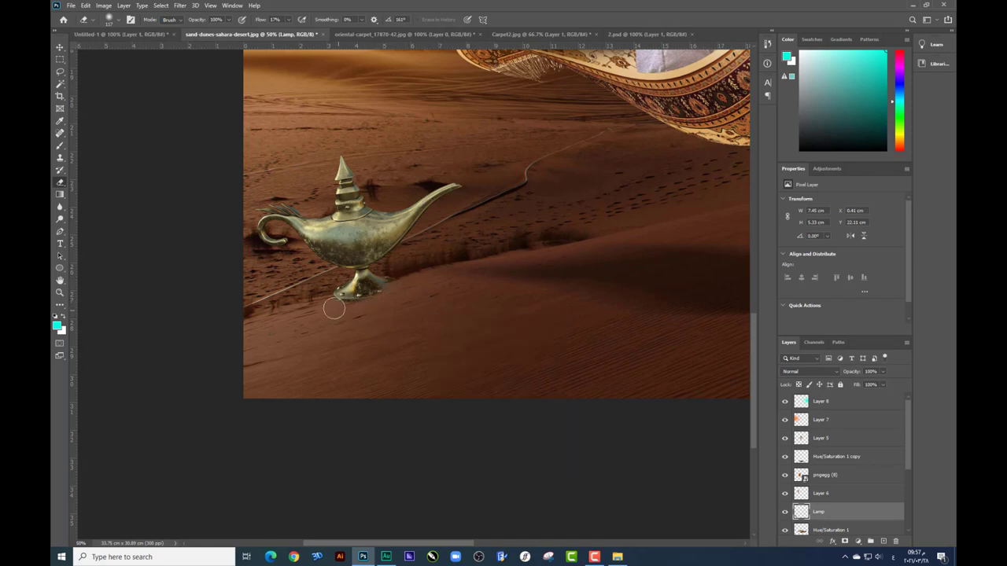
left_click_drag(334, 305, 336, 306)
scroll(424, 324, "up", 1)
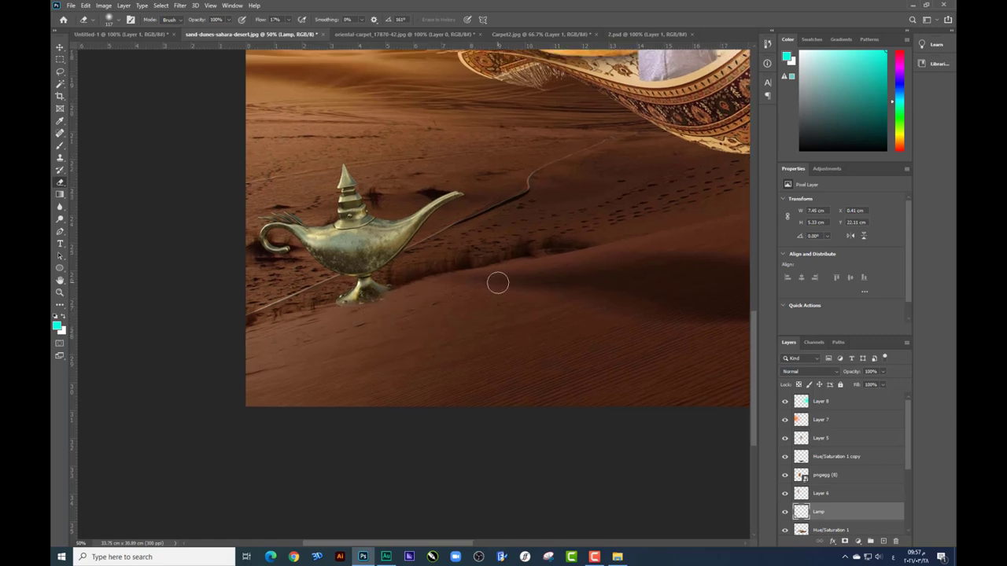
key("ctrl+minus")
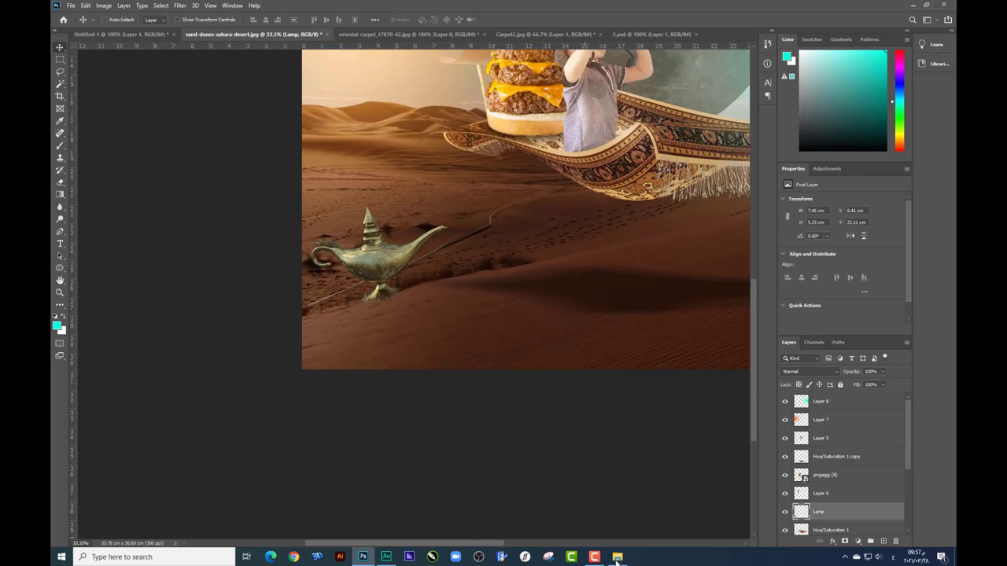
left_click(618, 557)
Open Untitled-2 copy.psd and drag its dust cloud into the desert composite
left_click(716, 132)
double_click(716, 133)
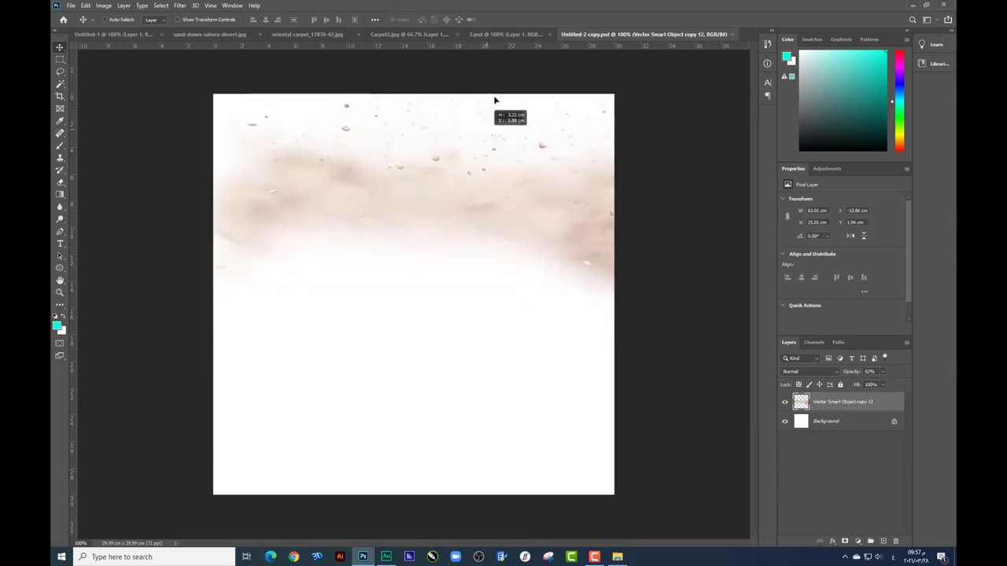
mouse_move(461, 246)
left_mouse_down()
mouse_move(489, 44)
mouse_move(320, 33)
mouse_move(257, 450)
left_mouse_up()
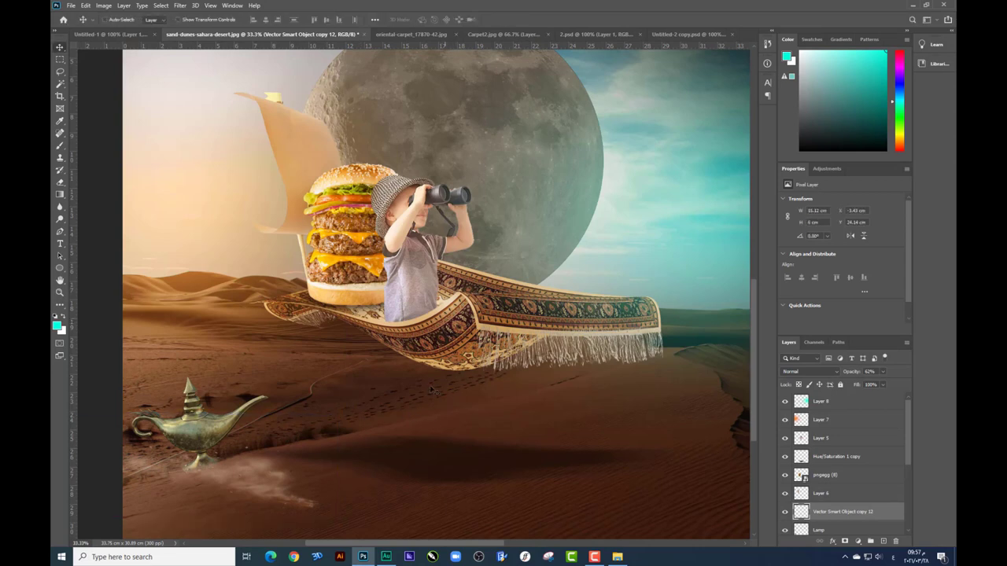
Transform the dust cloud to trail from the lamp's base, then add empty Layer 9
key("ctrl+t")
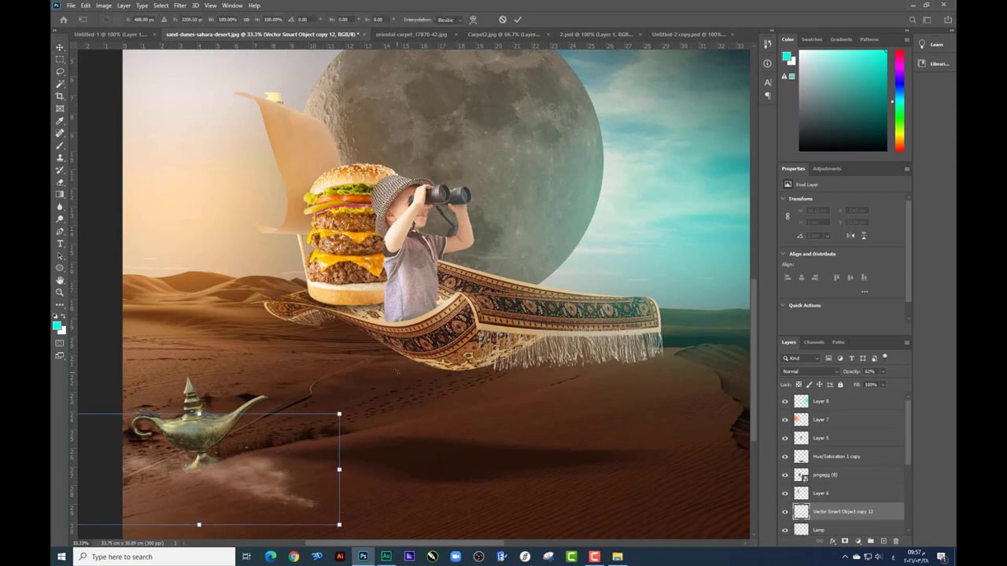
left_click_drag(348, 535, 350, 472)
left_click_drag(205, 438, 224, 445)
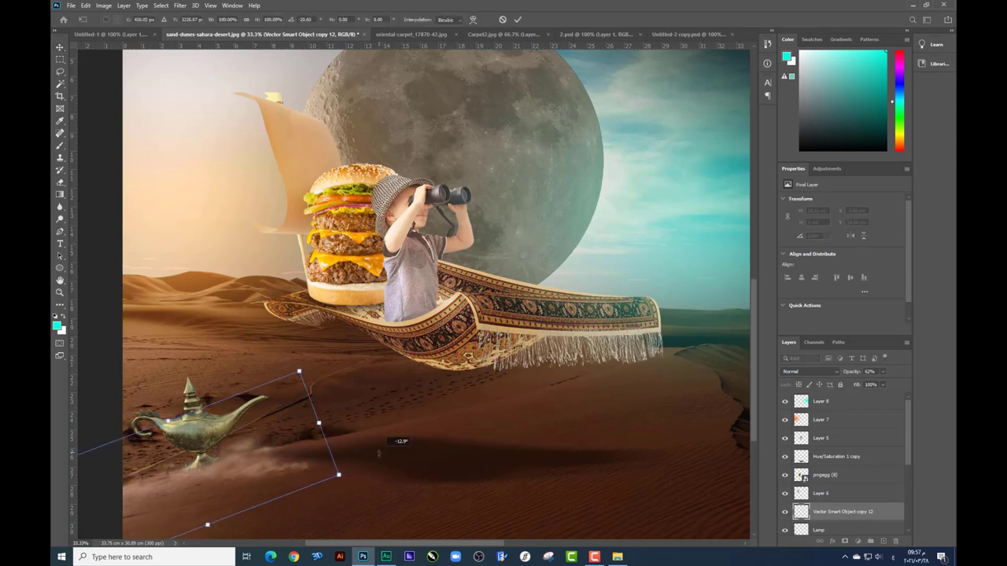
mouse_move(318, 416)
left_mouse_down()
mouse_move(331, 456)
mouse_move(276, 464)
mouse_move(645, 335)
left_mouse_up()
key("Return")
scroll(272, 457, "up", 1)
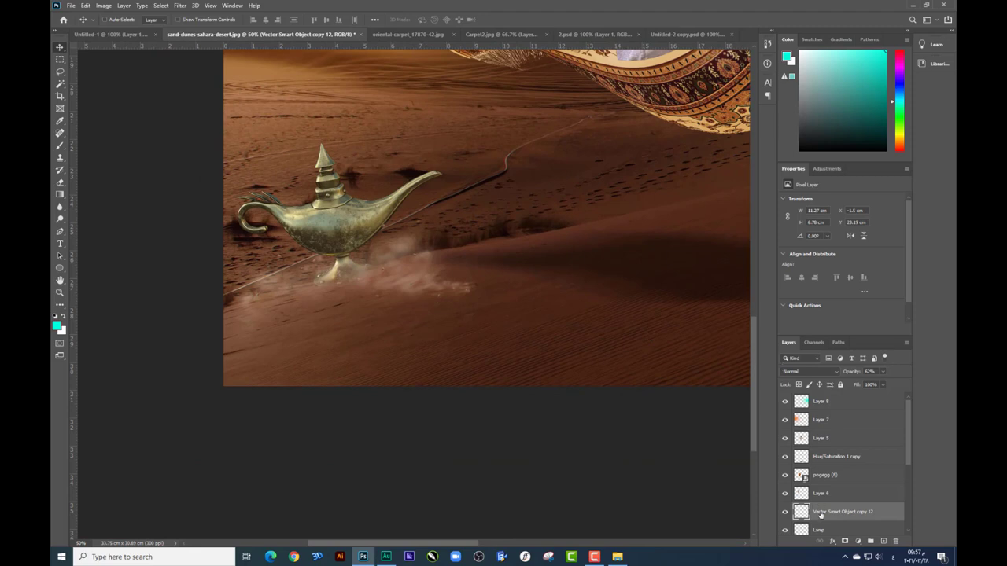
left_click(882, 541)
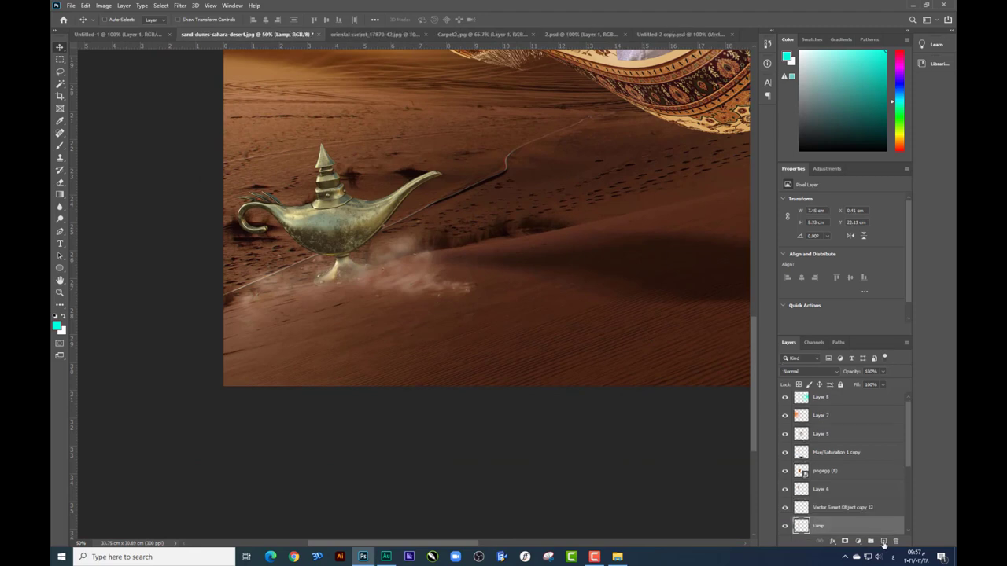
Set up the Brush tool with a black foreground colour and lowered flow
left_click(61, 148)
left_click(786, 56)
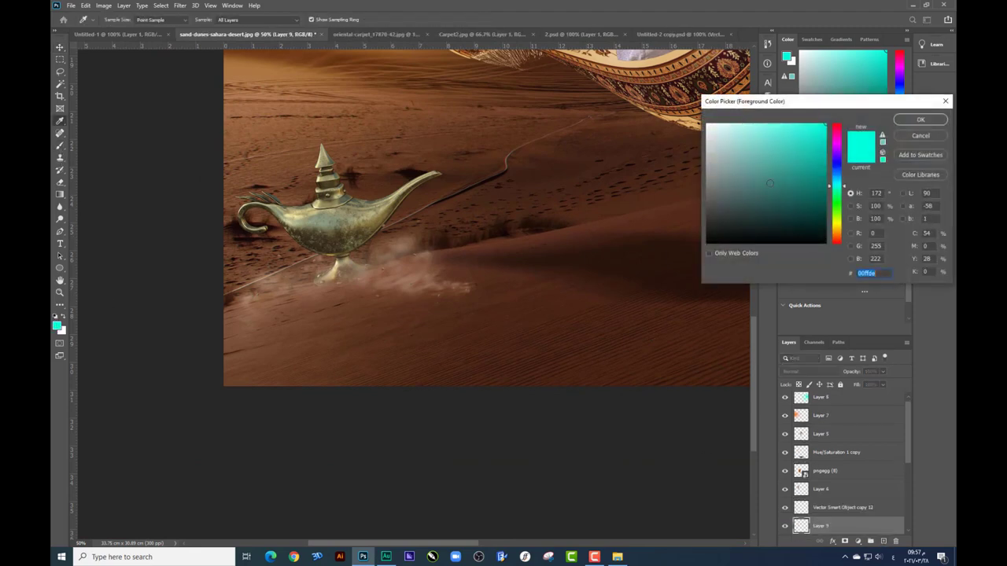
left_click(824, 242)
key("Return")
right_click(471, 151)
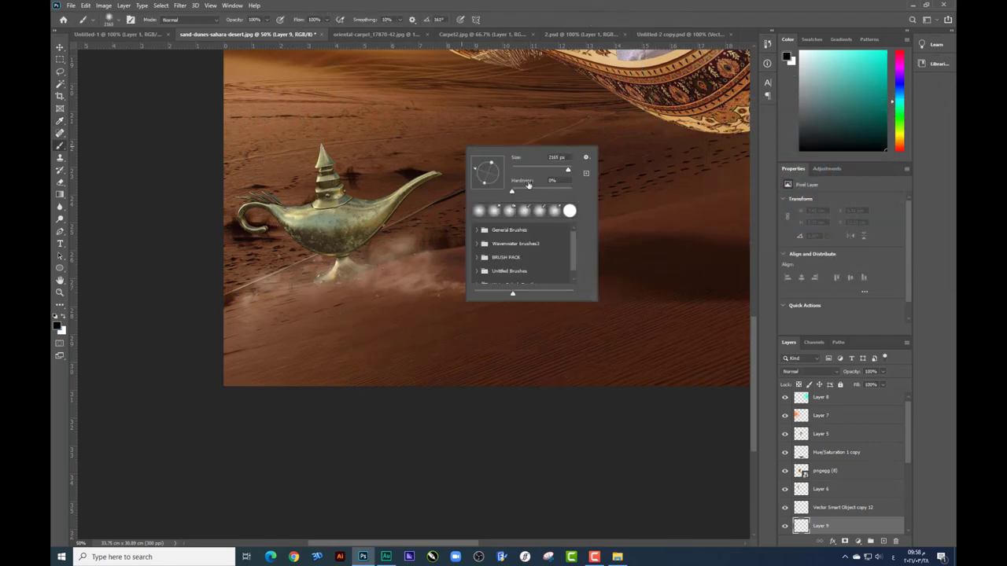
left_click(329, 20)
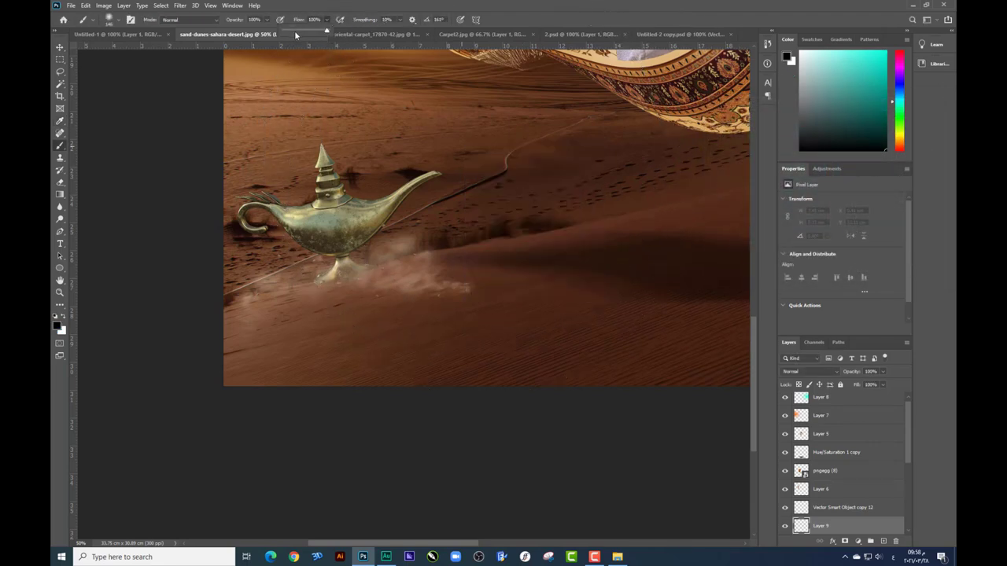
Paint soft dark strokes over the smoke beneath the lamp base on Layer 9
mouse_move(341, 272)
left_mouse_down()
mouse_move(445, 286)
mouse_move(395, 288)
mouse_move(368, 274)
left_mouse_up()
mouse_move(479, 299)
left_mouse_down()
mouse_move(326, 275)
mouse_move(323, 288)
mouse_move(377, 277)
mouse_move(441, 304)
left_mouse_up()
scroll(442, 303, "down", 2)
scroll(429, 301, "down", 2)
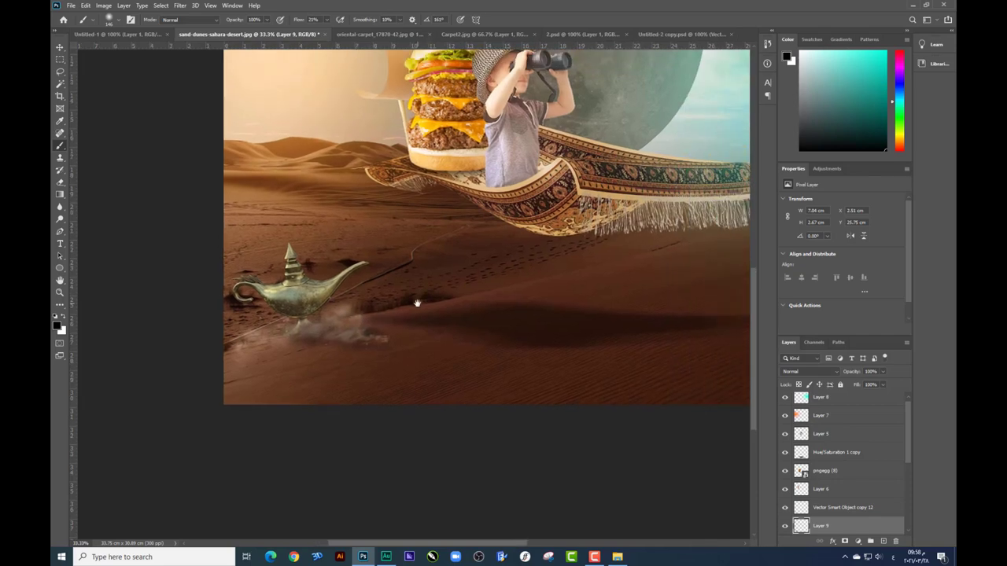
scroll(417, 304, "down", 1)
scroll(417, 304, "down", 2)
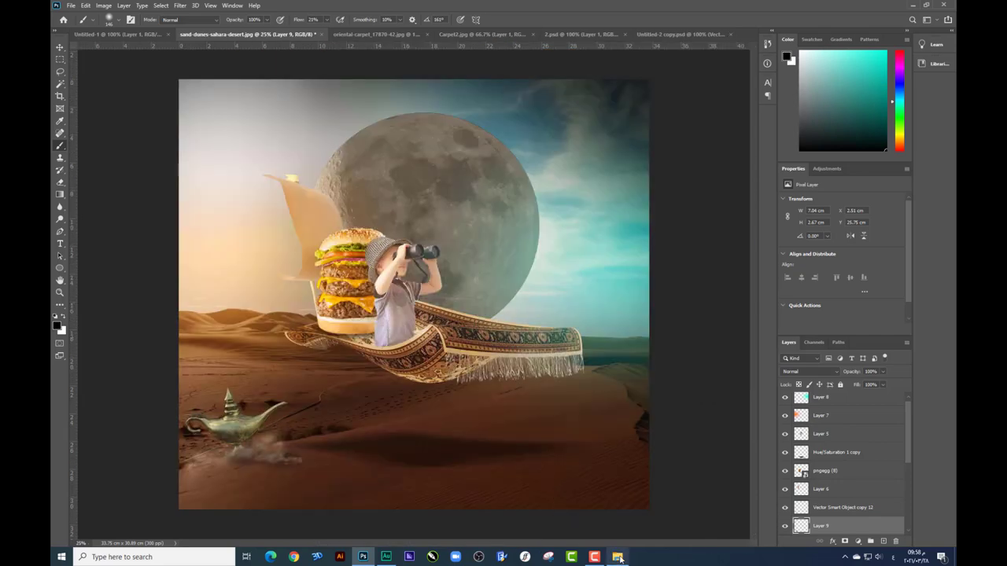
left_click(617, 557)
Place Magical_Particles.png into the composite and move its layer to the top of the stack
left_click_drag(478, 149, 439, 487)
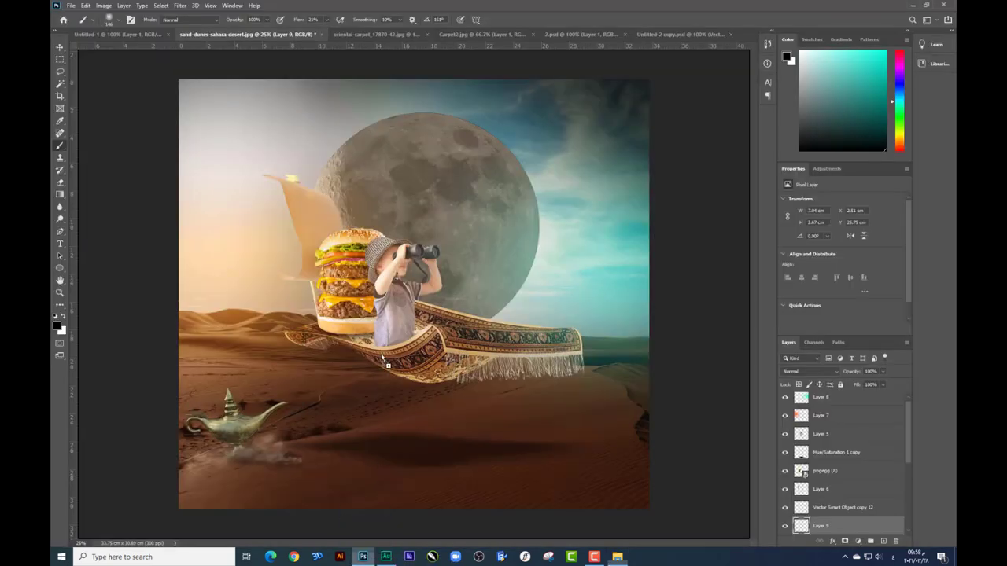
mouse_move(438, 487)
left_mouse_down()
mouse_move(381, 353)
mouse_move(293, 404)
left_mouse_up()
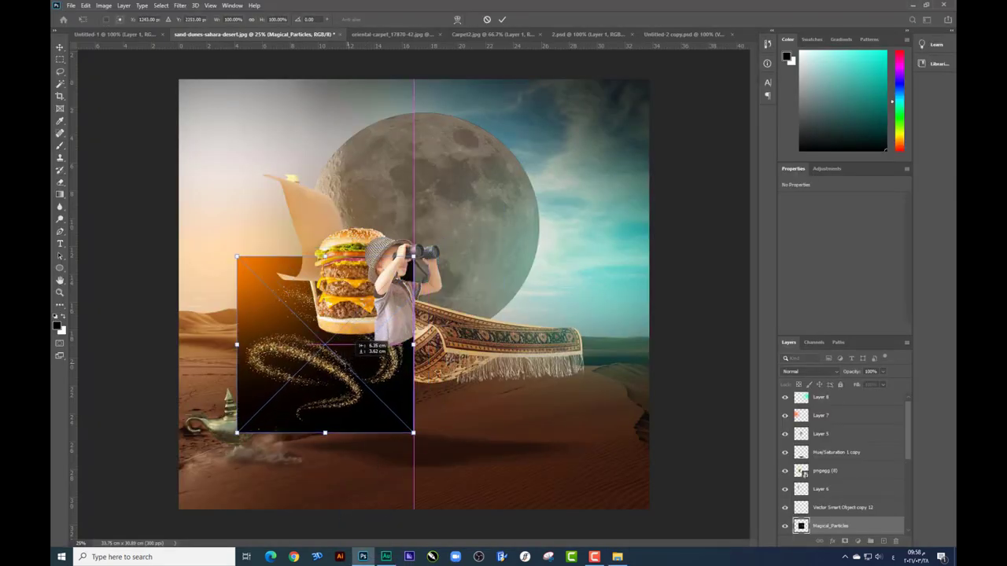
key("Return")
mouse_move(830, 525)
left_mouse_down()
mouse_move(837, 337)
mouse_move(834, 395)
left_mouse_up()
Narrow and rotate the particles image so it sweeps over the lamp
left_click(659, 355)
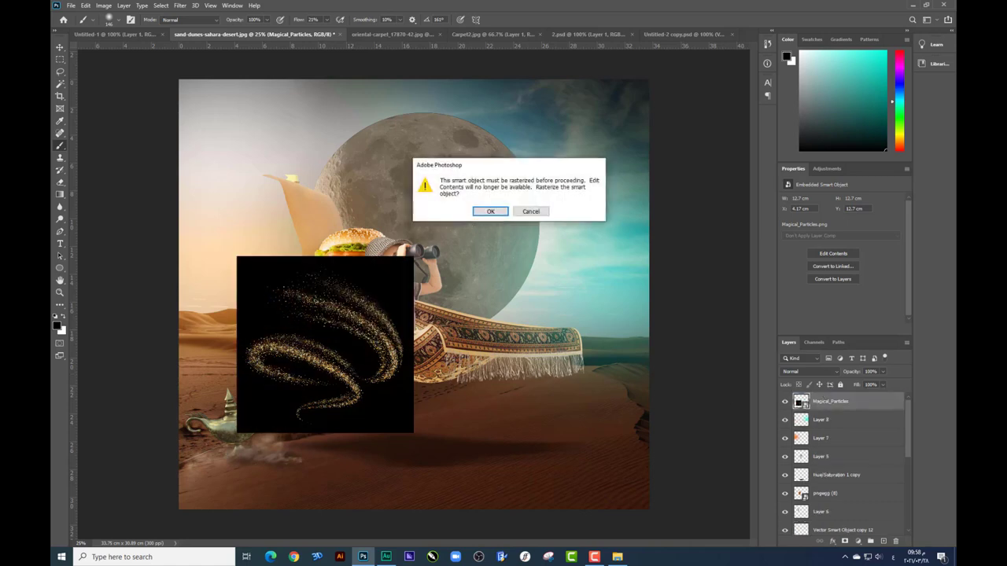
key("Escape")
left_click(59, 47)
key("ctrl+t")
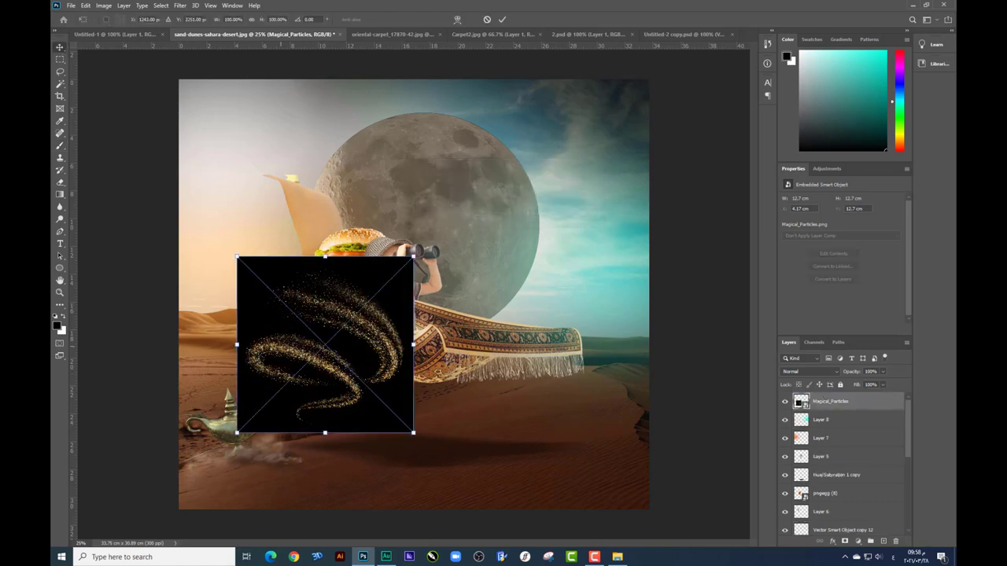
mouse_move(237, 344)
left_mouse_down()
mouse_move(227, 343)
mouse_move(591, 344)
mouse_move(578, 403)
left_mouse_up()
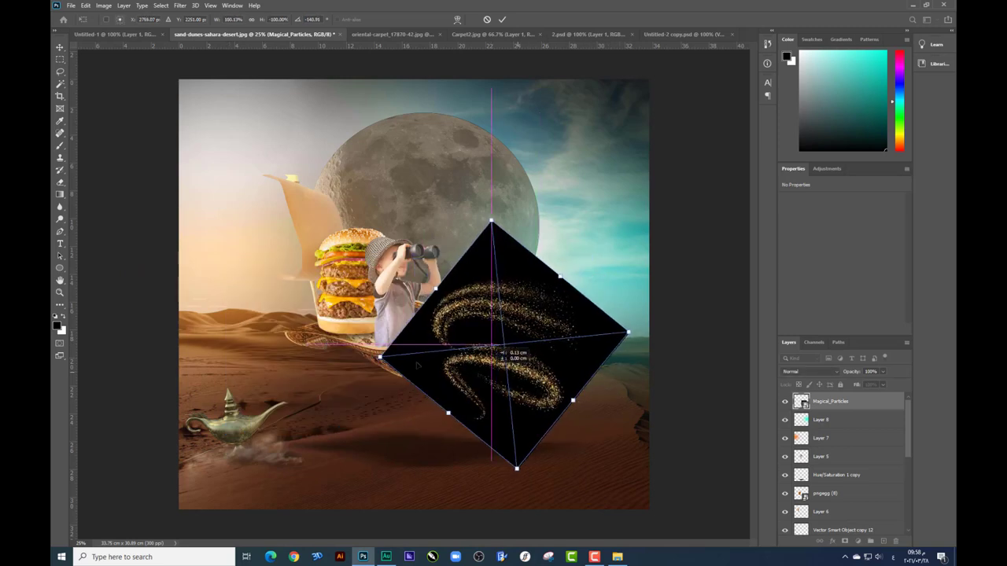
left_click_drag(511, 354, 330, 336)
key("Return")
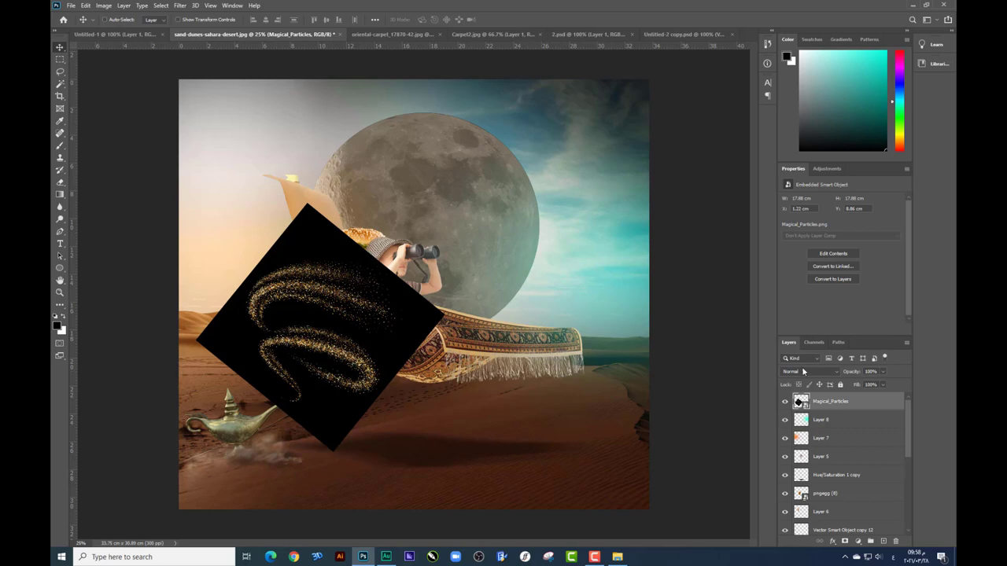
Set the particles layer to Screen blending and nudge the sparkle trail slightly left
left_click(807, 373)
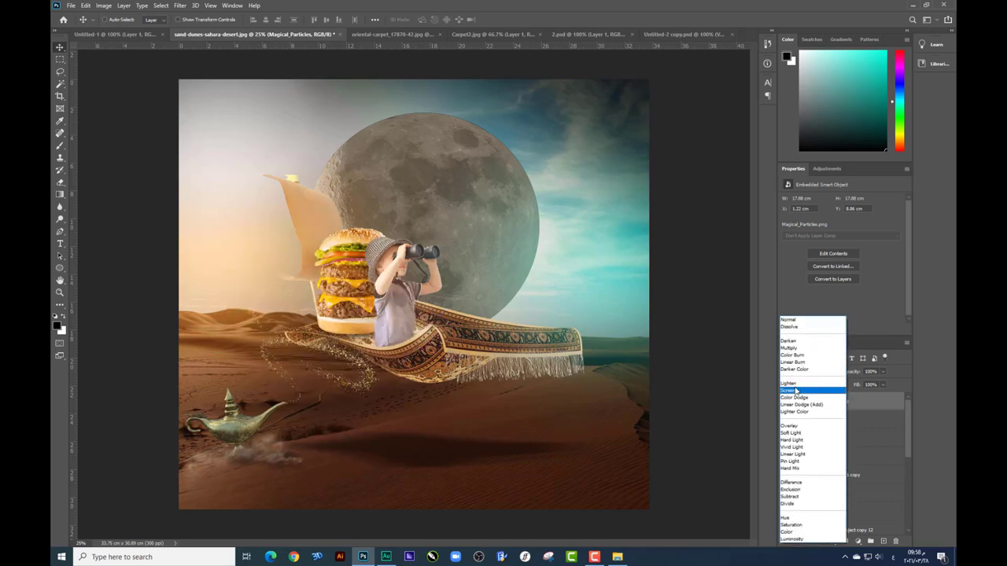
left_click(795, 386)
left_click_drag(402, 368, 398, 369)
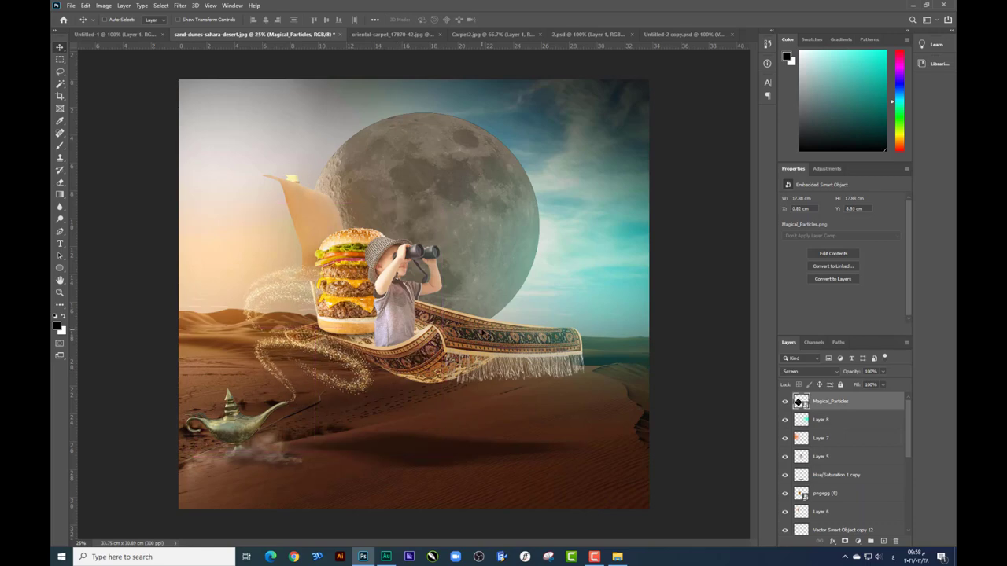
scroll(480, 325, "up", 1)
scroll(480, 325, "down", 1)
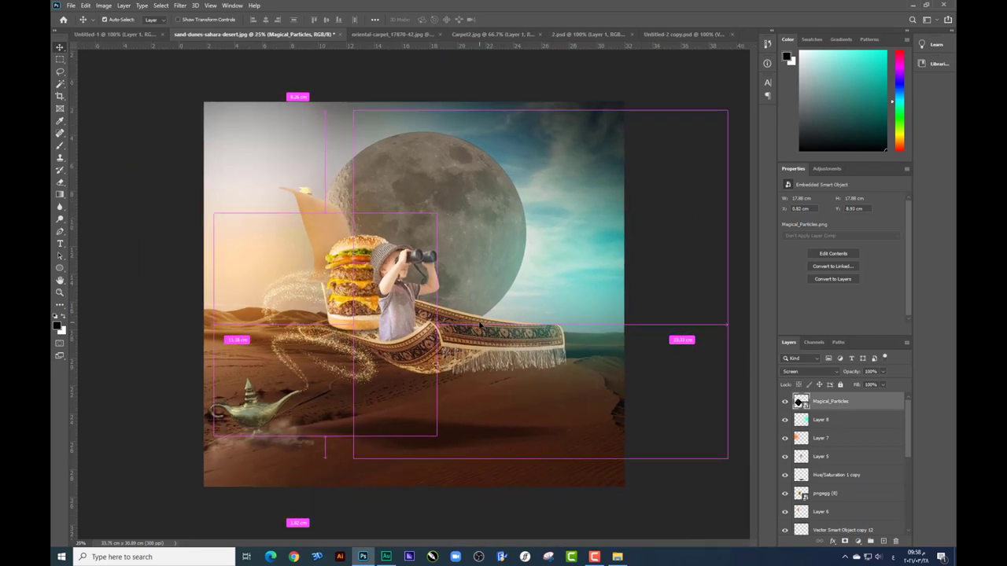
scroll(481, 328, "down", 1)
scroll(481, 327, "up", 1)
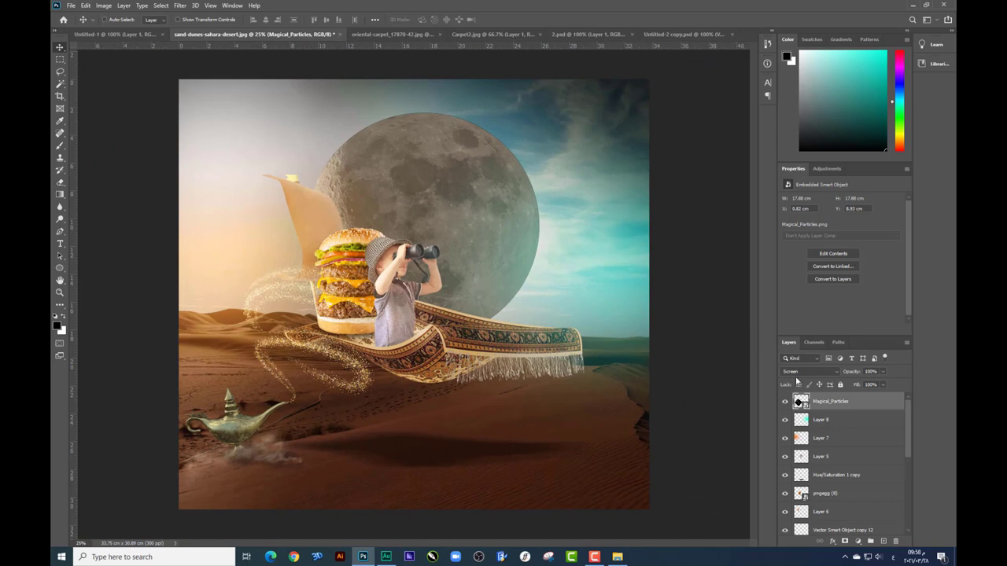
Select the Moon layer and shift the moon slightly to the right
right_click(496, 228)
left_click(519, 228)
right_click(464, 178)
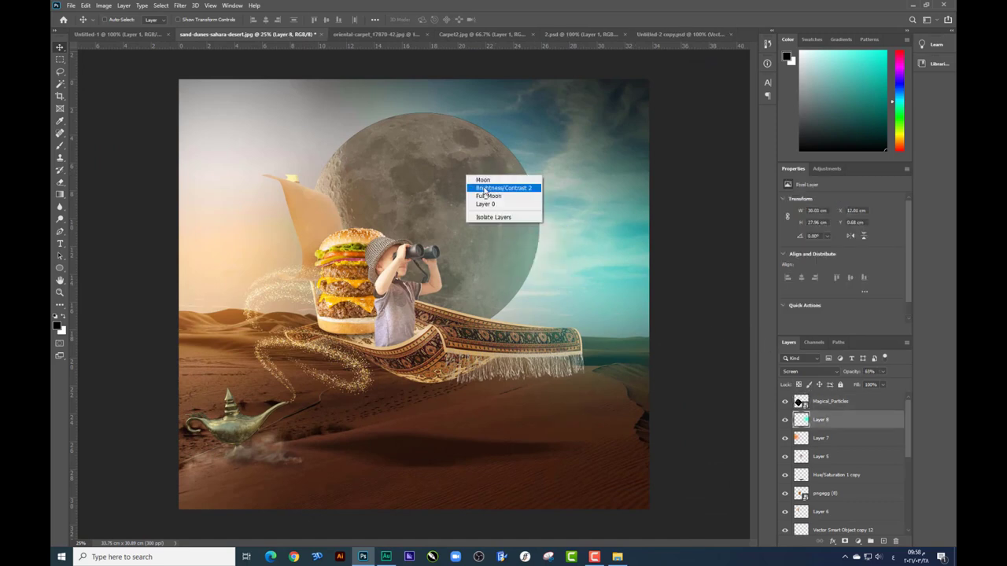
left_click(488, 192)
right_click(481, 184)
left_click(490, 185)
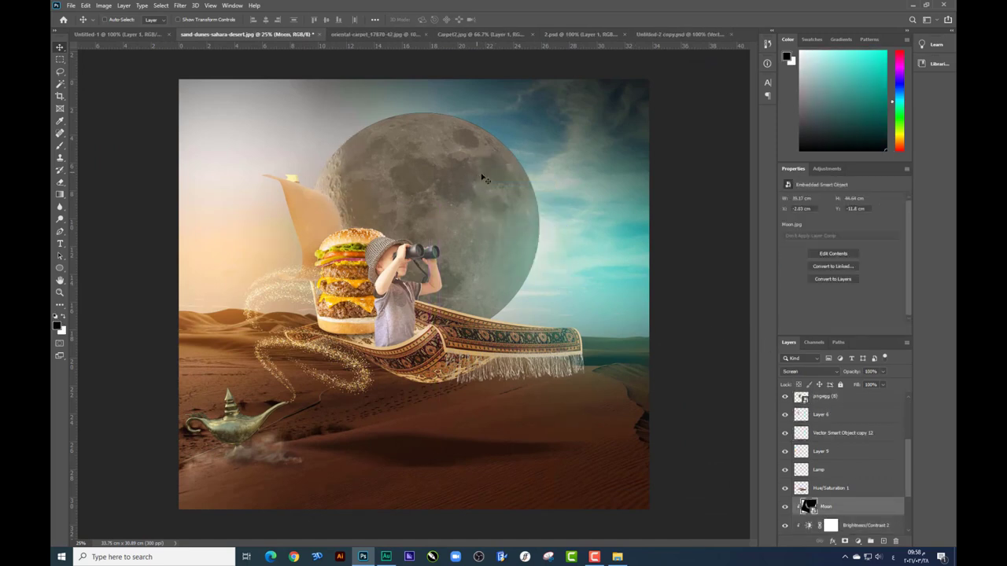
scroll(830, 451, "down", 3)
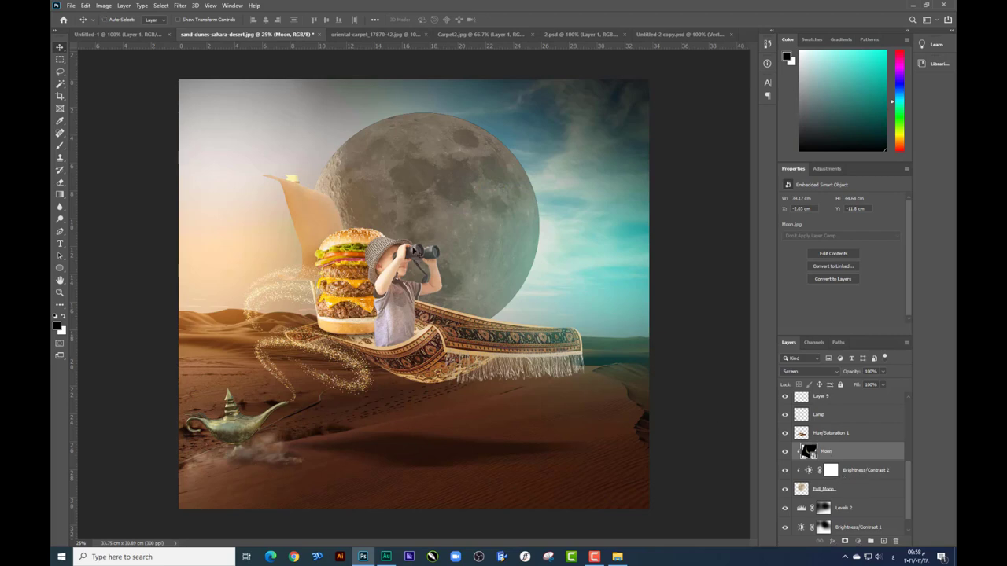
mouse_move(414, 250)
left_mouse_down()
mouse_move(488, 228)
mouse_move(521, 252)
left_mouse_up()
Give the Full_Moon layer Outer Glow and Inner Glow layer styles
right_click(846, 493)
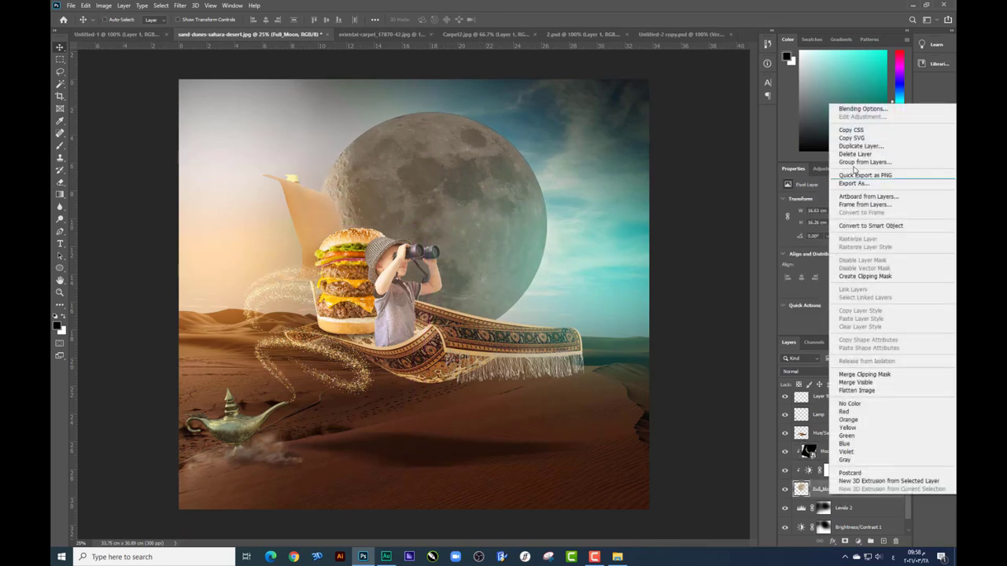
left_click(680, 223)
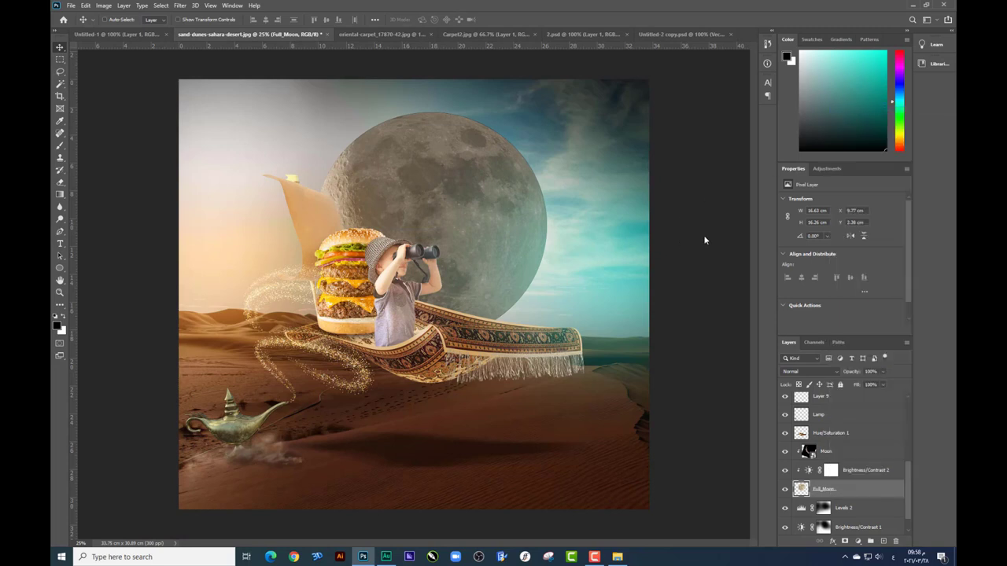
left_click(607, 273)
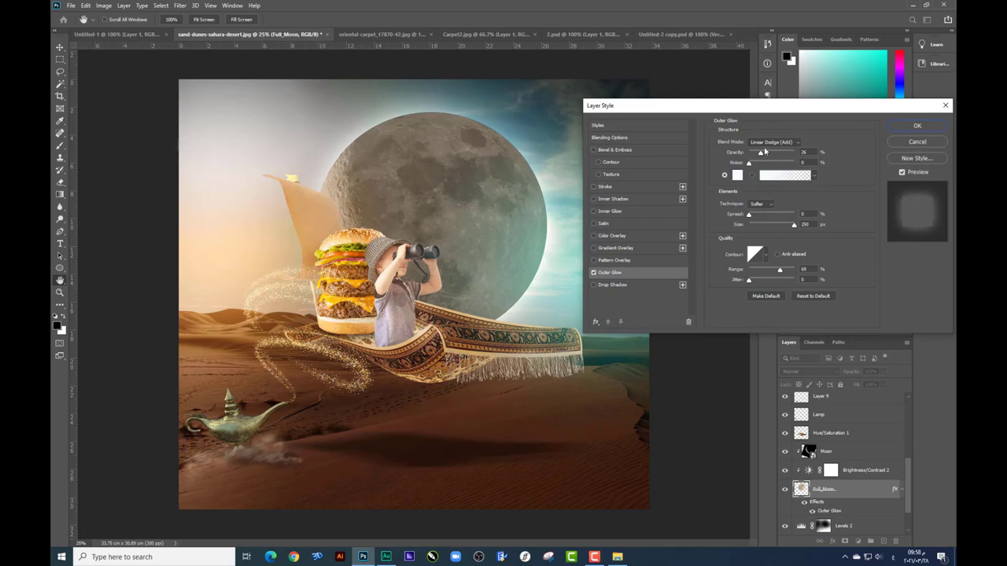
left_click(615, 212)
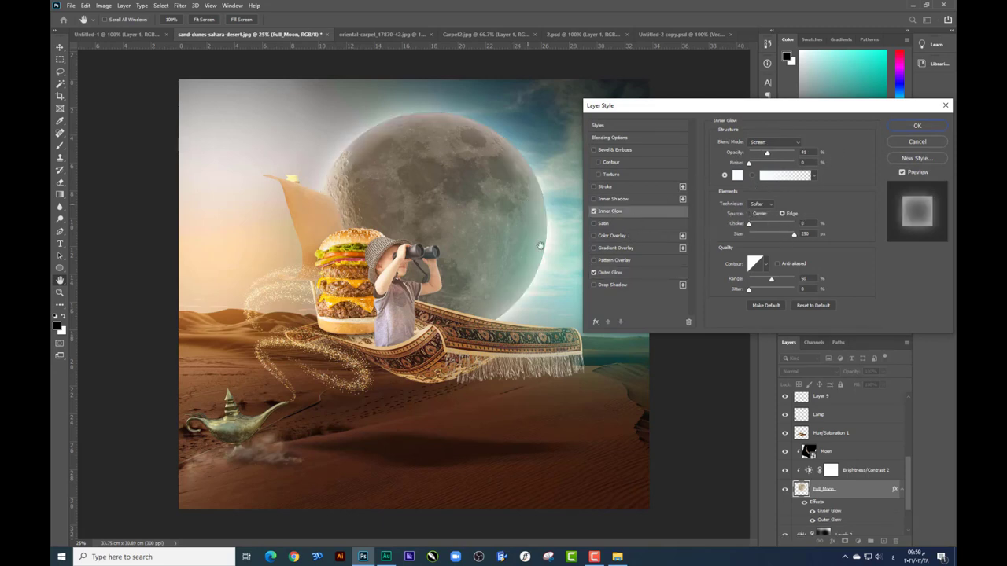
left_click(904, 129)
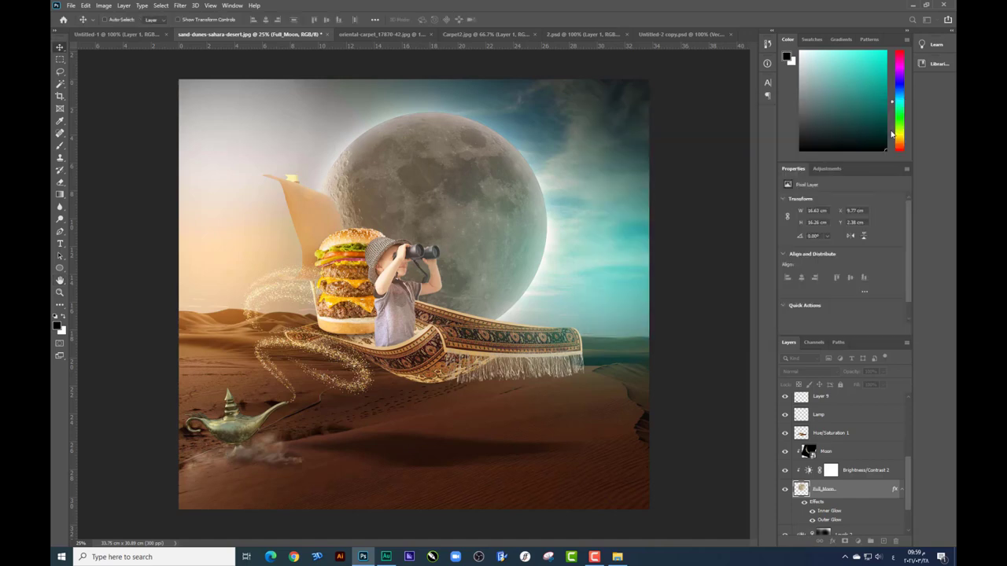
Drag logo.png from the source-images folder into the composite
key("ctrl+minus")
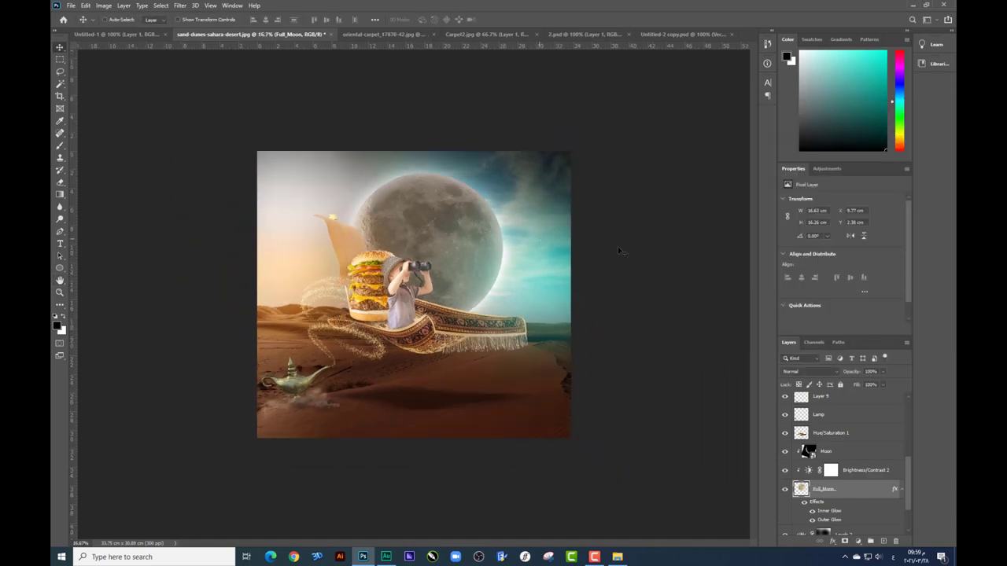
left_click(619, 556)
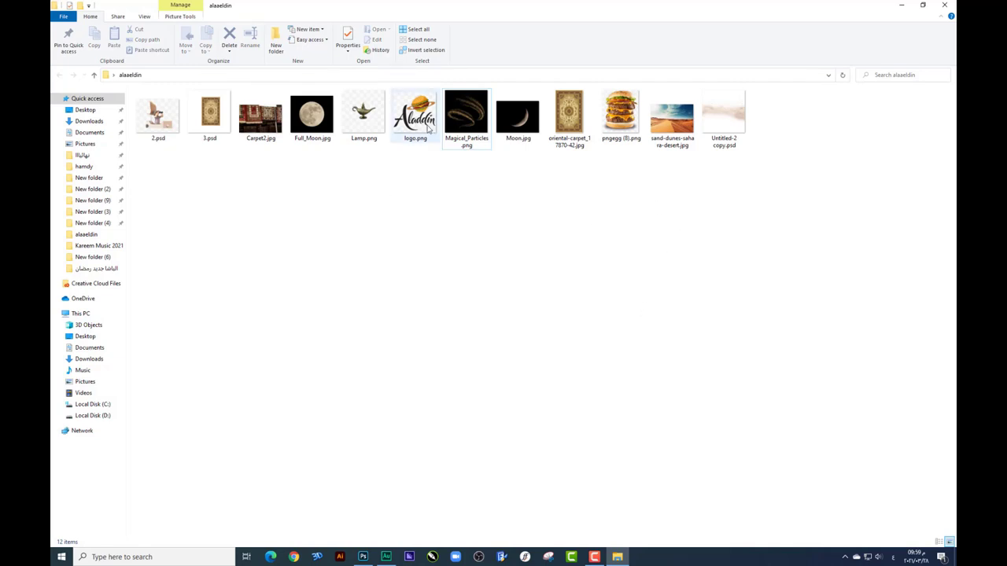
left_click_drag(416, 117, 427, 507)
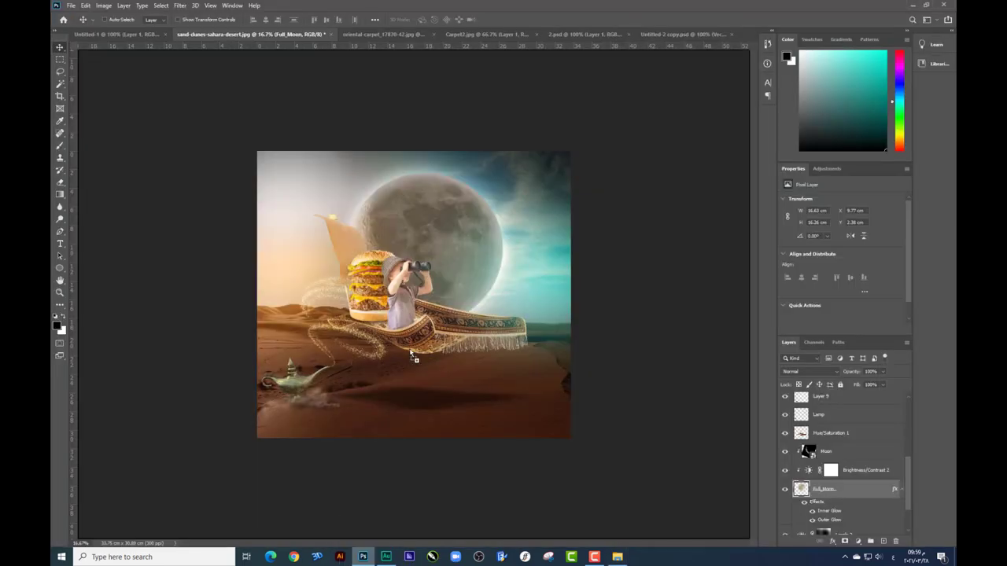
left_click_drag(427, 508, 416, 262)
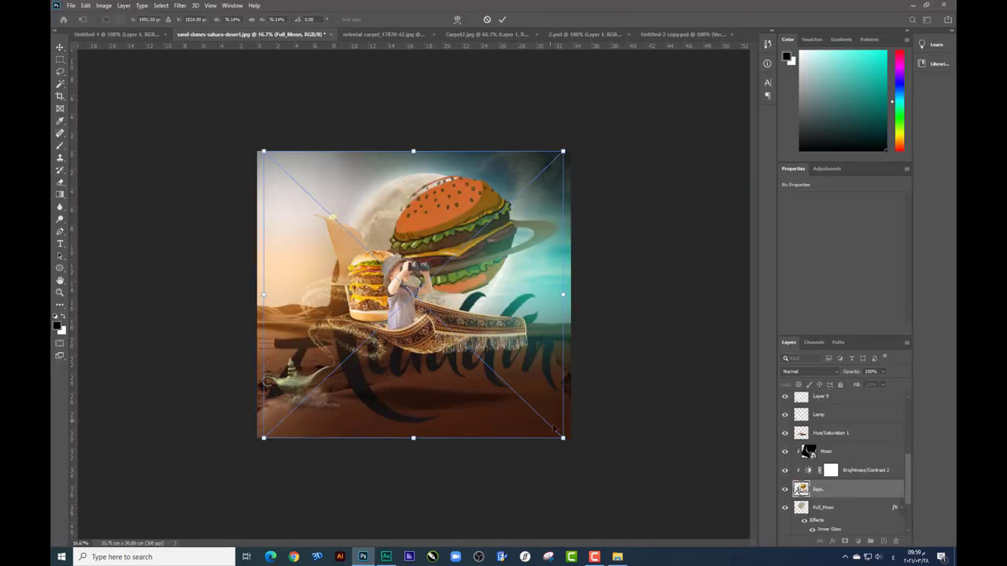
Shrink and commit the first logo placement, reorder its layer, then select Layer 5
mouse_move(562, 438)
left_mouse_down()
mouse_move(437, 314)
mouse_move(329, 259)
left_mouse_up()
key("Return")
mouse_move(828, 454)
left_mouse_down()
mouse_move(834, 429)
mouse_move(819, 421)
left_mouse_up()
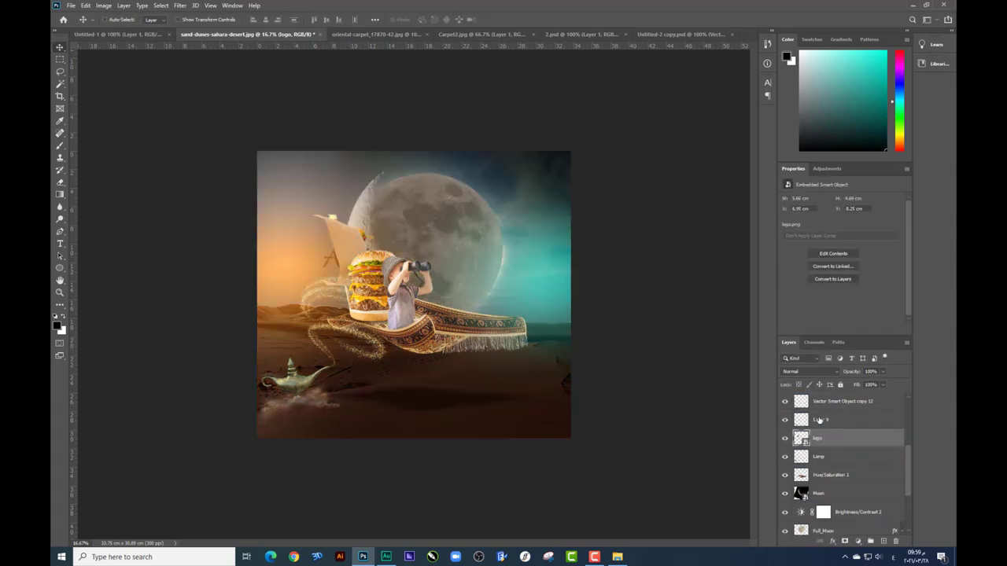
left_click(677, 362)
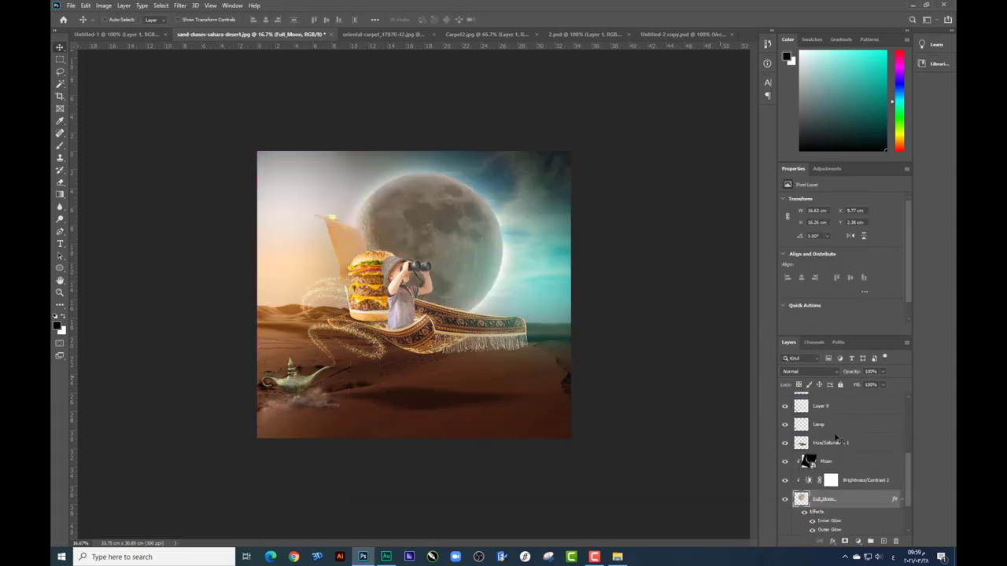
scroll(836, 438, "up", 5)
left_click(832, 457)
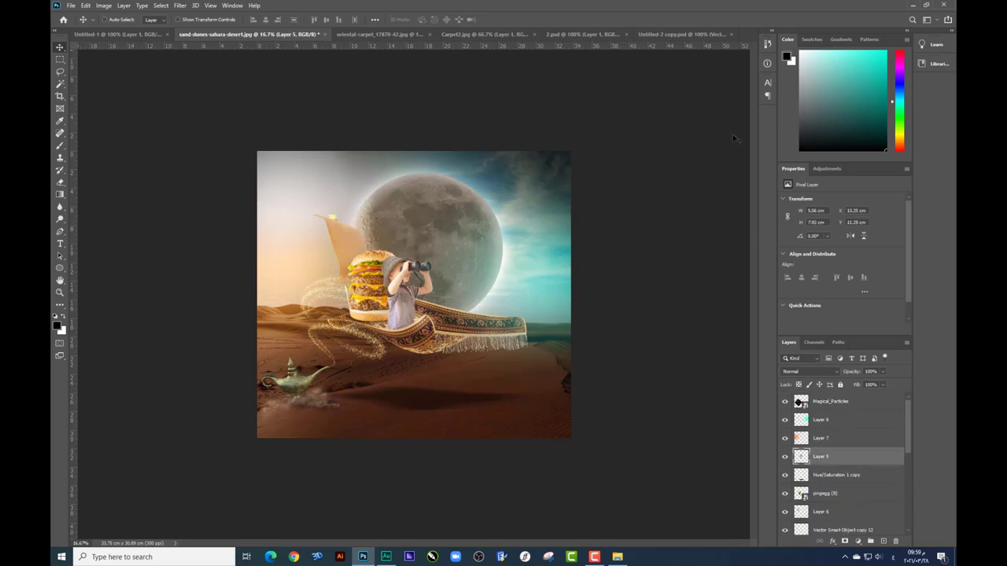
Look through the Untitled-2 copy, 2.psd and Carpet2.jpg tabs, then return to the composite
left_click(681, 33)
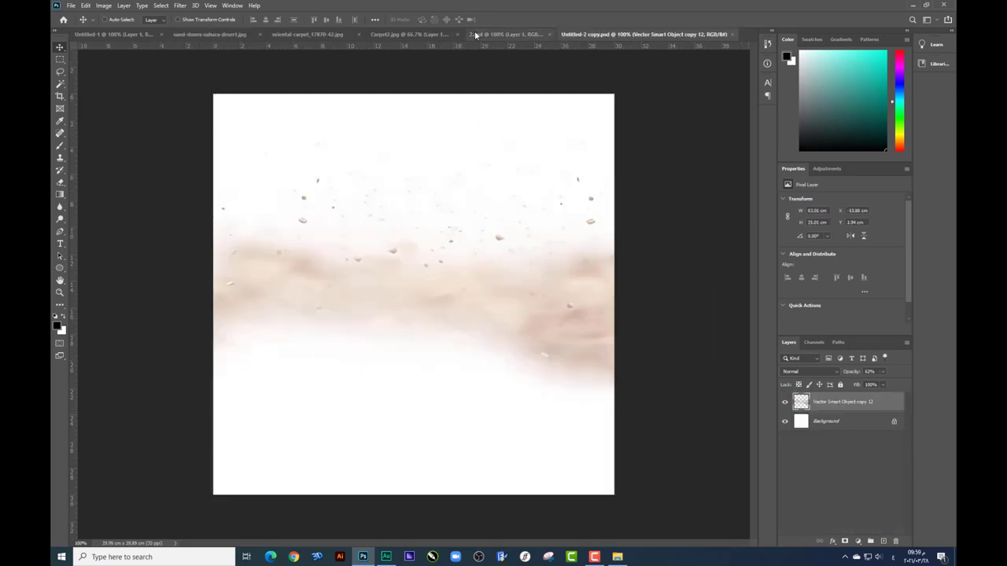
left_click(471, 33)
left_click(437, 35)
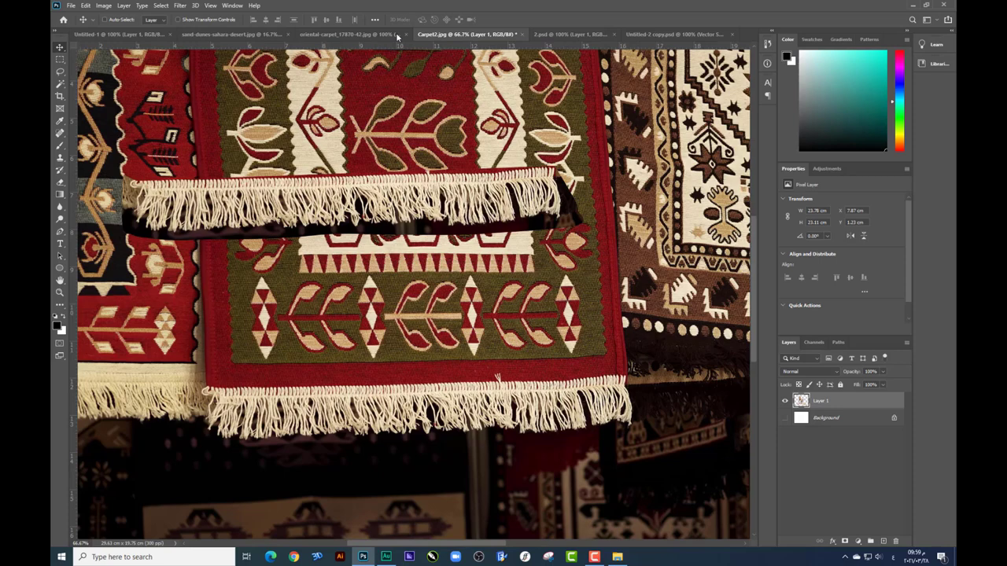
left_click(253, 33)
Place logo.png again, scale it down and move it to the upper left near the sail
key("alt+Tab")
mouse_move(415, 116)
left_mouse_down()
mouse_move(358, 459)
mouse_move(367, 482)
left_mouse_up()
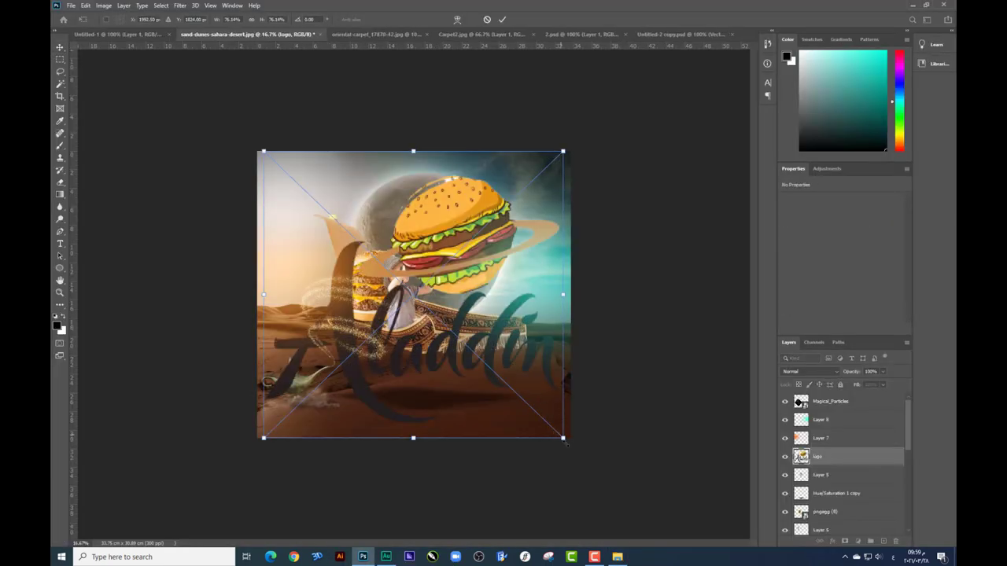
key("Escape")
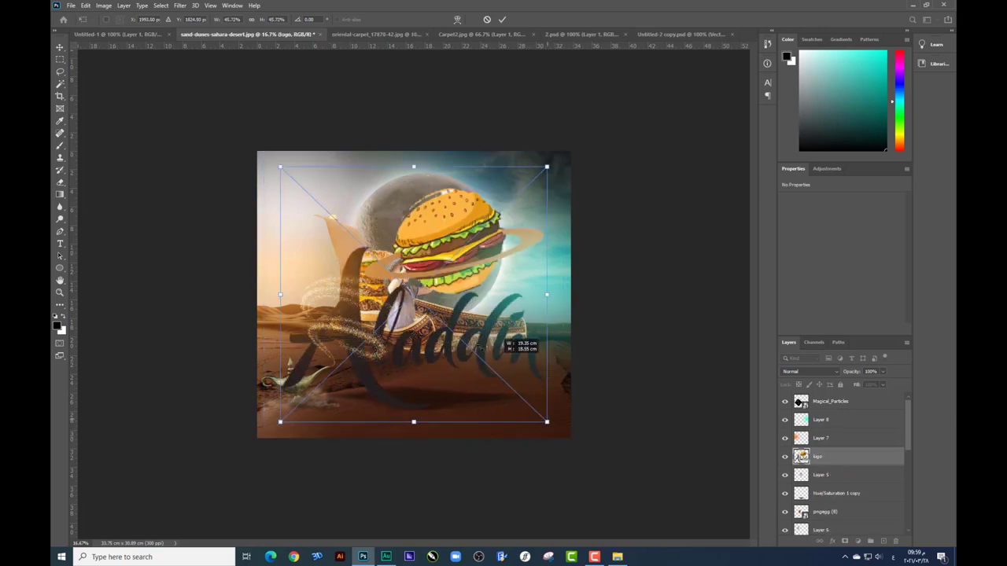
left_click_drag(563, 439, 472, 330)
left_click_drag(429, 302, 354, 266)
key("Return")
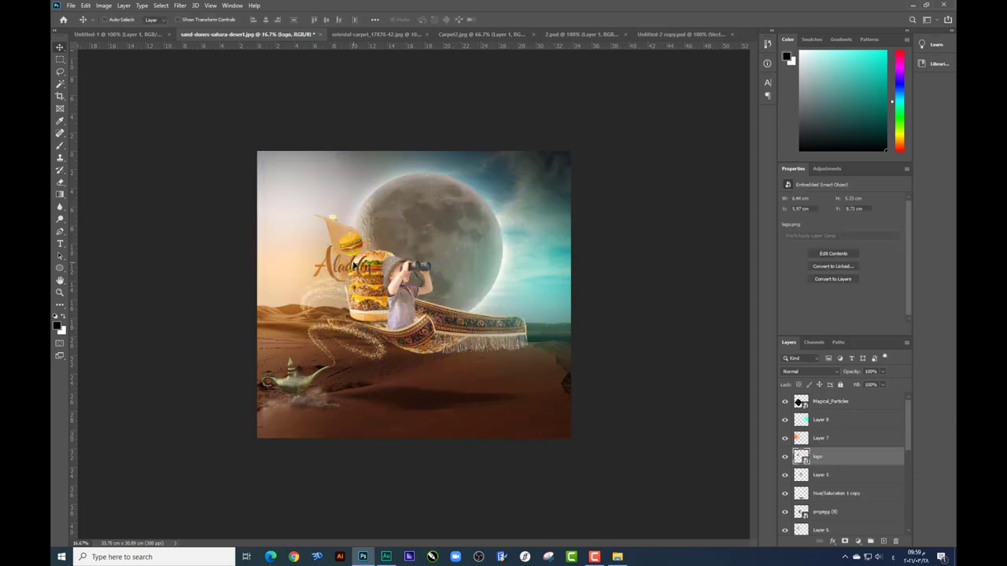
key("ctrl+plus")
key("ctrl+plus")
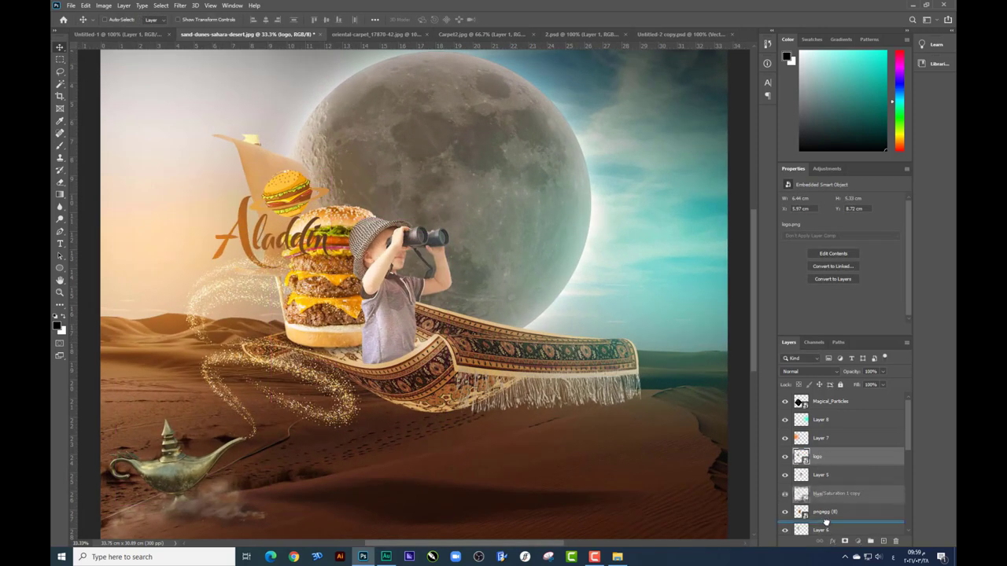
Move the logo layer beneath pngegg (8) and shift the logo up on the canvas
left_click_drag(802, 456, 817, 521)
mouse_move(306, 234)
left_mouse_down()
mouse_move(323, 213)
mouse_move(333, 219)
mouse_move(308, 173)
left_mouse_up()
key("t")
Free Transform the logo: scale, rotate and distort it to follow the tilted sail
key("ctrl+t")
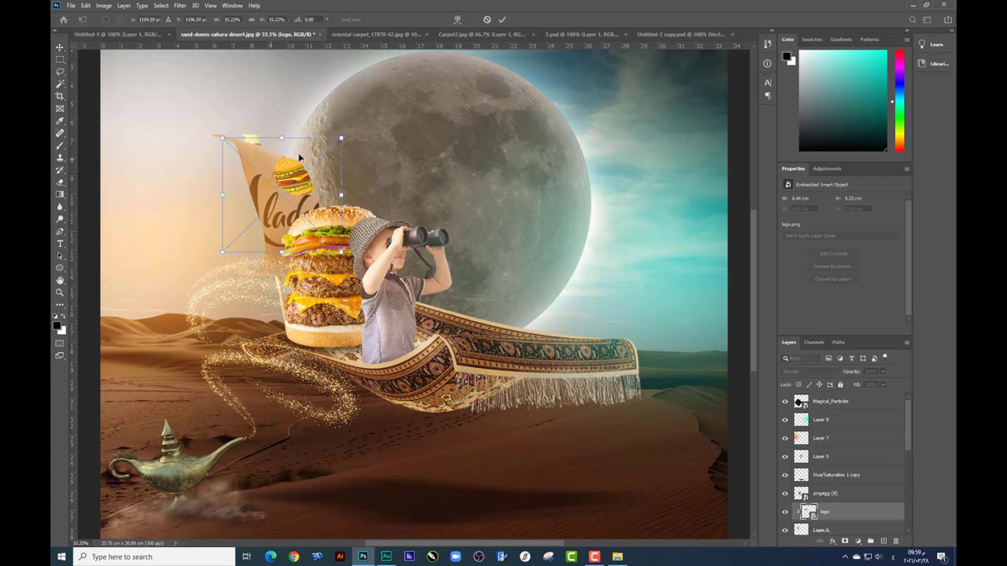
left_click_drag(342, 138, 296, 163)
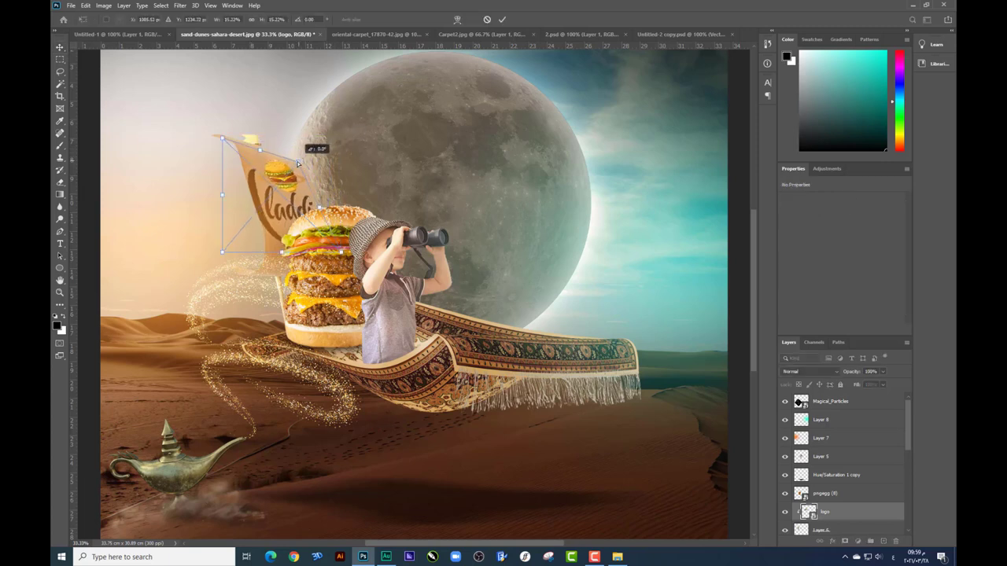
mouse_move(341, 251)
left_mouse_down()
mouse_move(240, 247)
mouse_move(272, 234)
left_mouse_up()
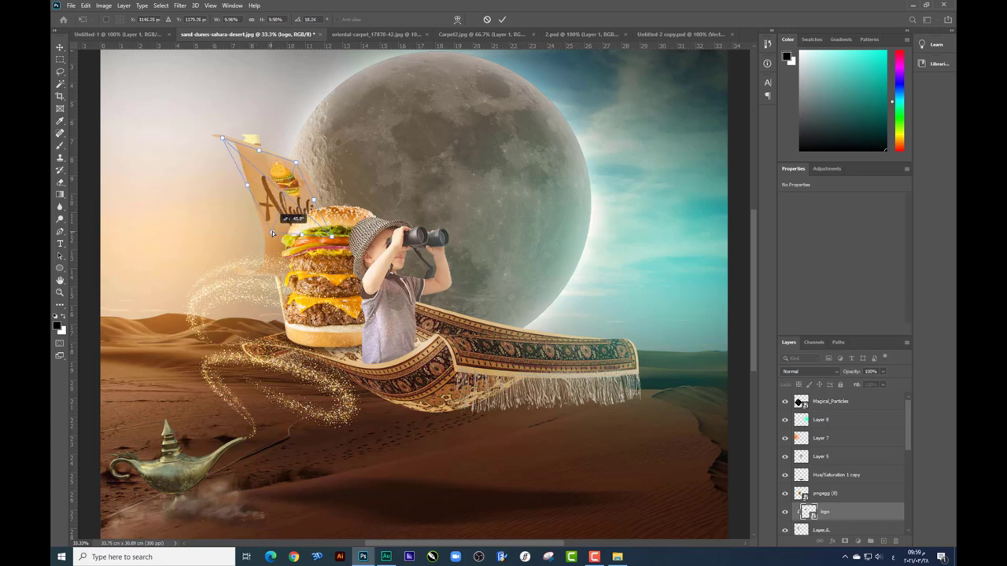
left_click_drag(223, 140, 234, 149)
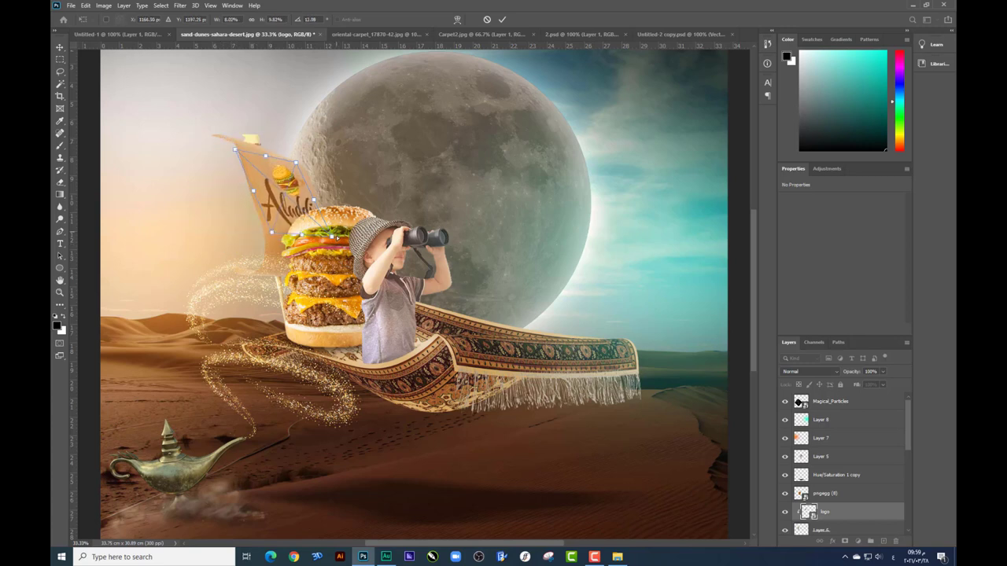
left_click_drag(331, 234, 271, 230)
left_click_drag(297, 163, 301, 166)
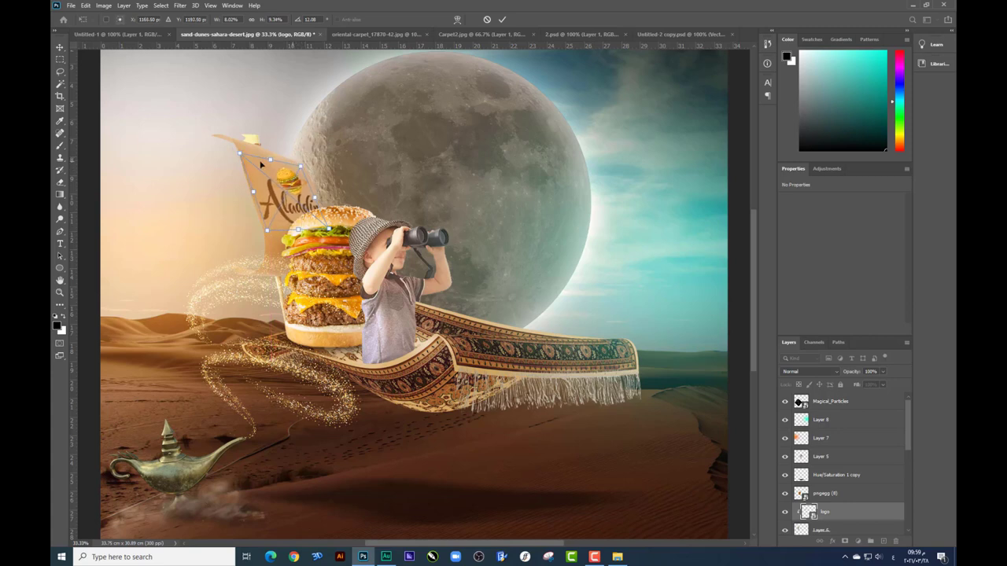
left_click_drag(240, 157, 313, 212)
key("Return")
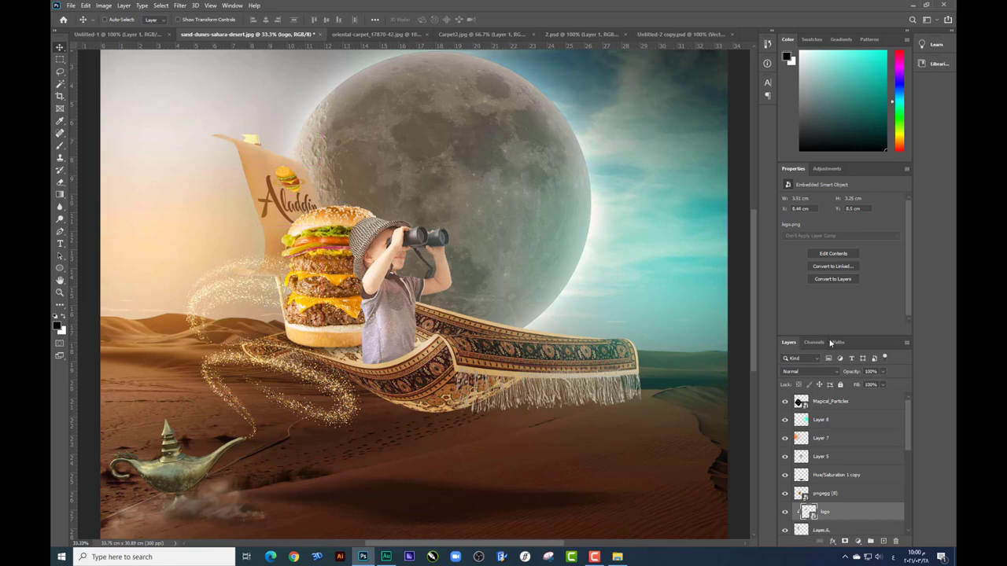
Blend the sail logo in Hard Light at 77% opacity and nudge it up and right
left_click(801, 372)
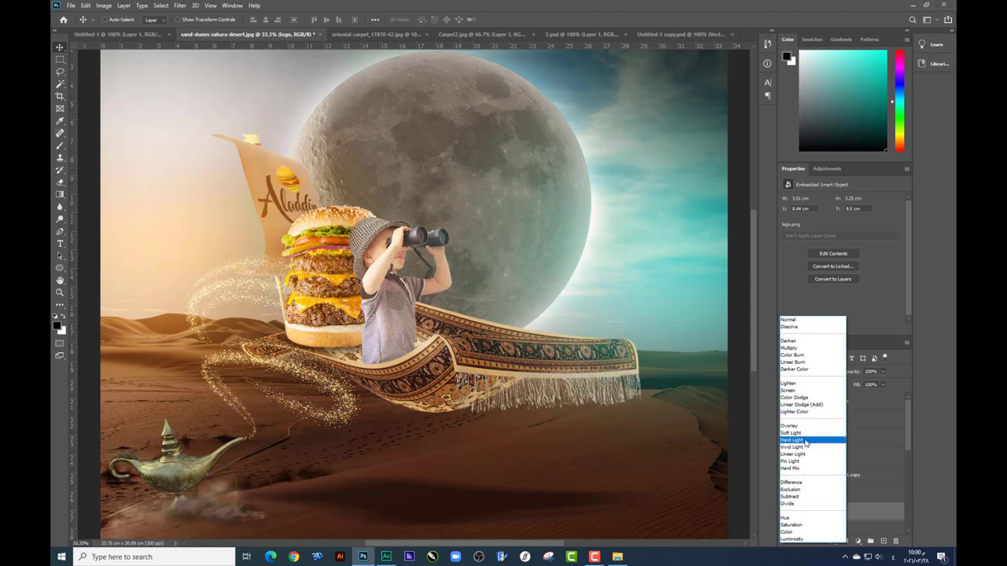
left_click(805, 443)
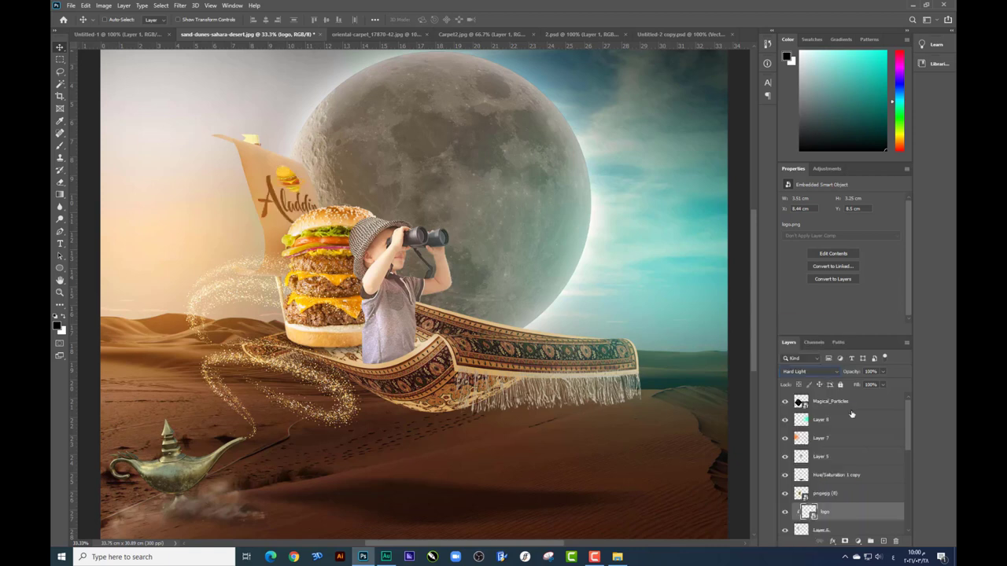
key("ctrl+minus")
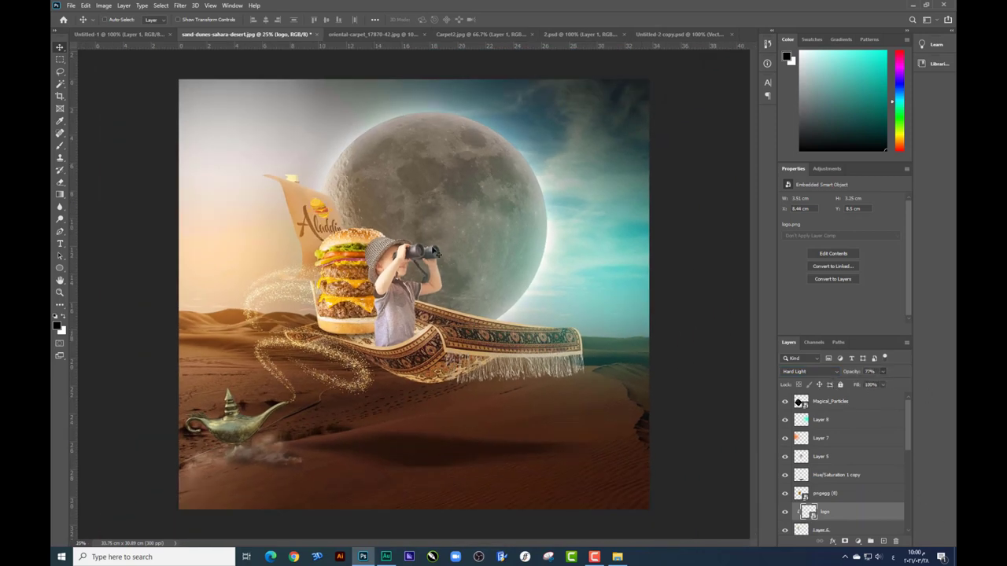
key("Right")
key("Right")
key("Right")
key("Up")
key("Up")
key("Up")
Clip a colorized Hue/Saturation to the Moon layer: Hue 194, Saturation 18, Lightness -7
right_click(421, 174)
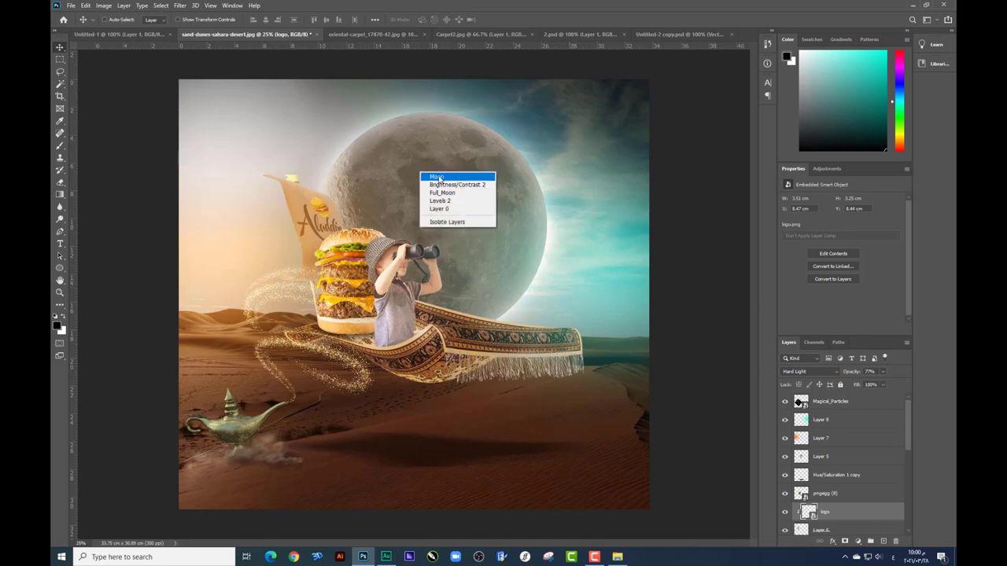
left_click(445, 223)
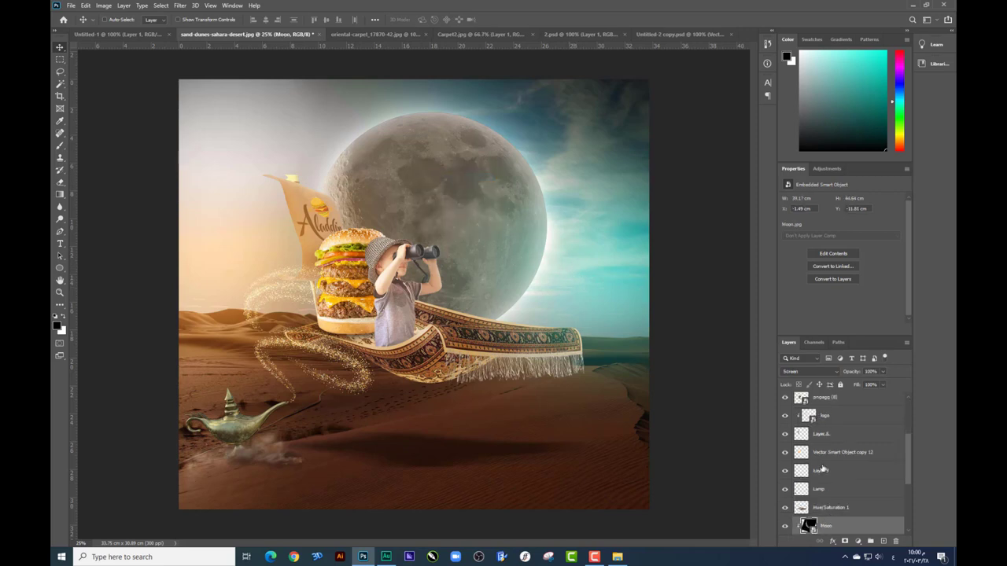
left_click(858, 541)
left_click(872, 440)
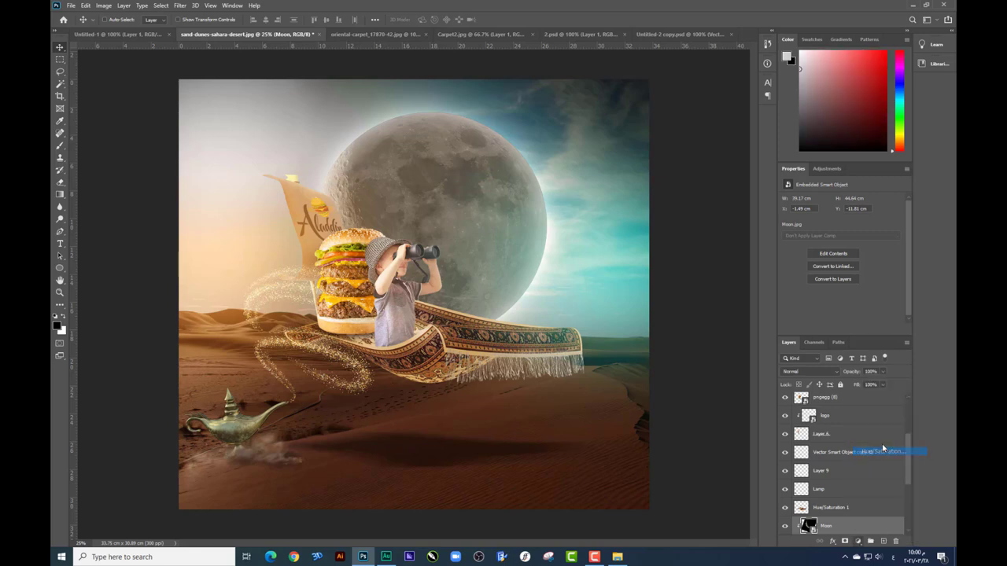
scroll(888, 474, "down", 3)
left_click_drag(862, 470, 861, 497)
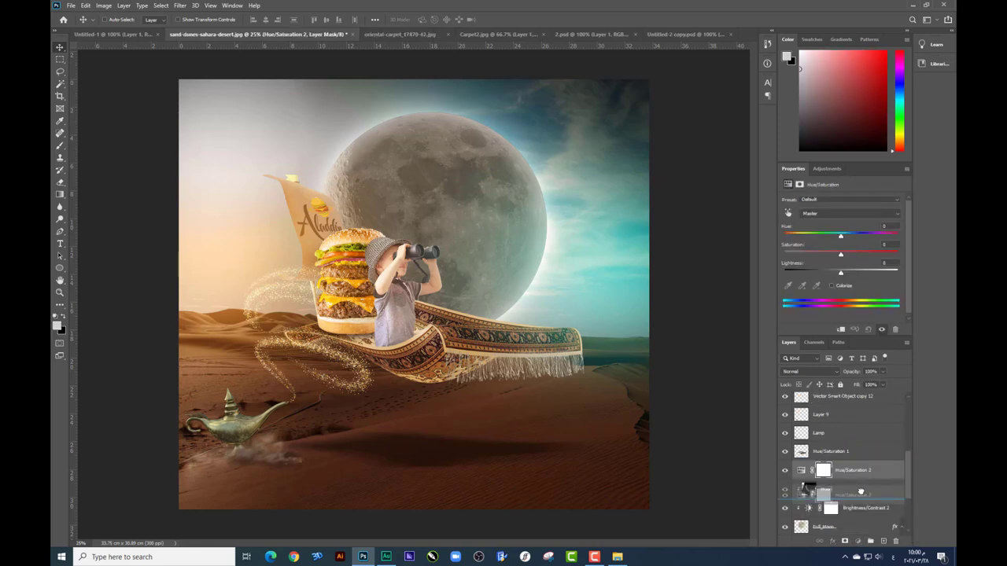
left_click(838, 288)
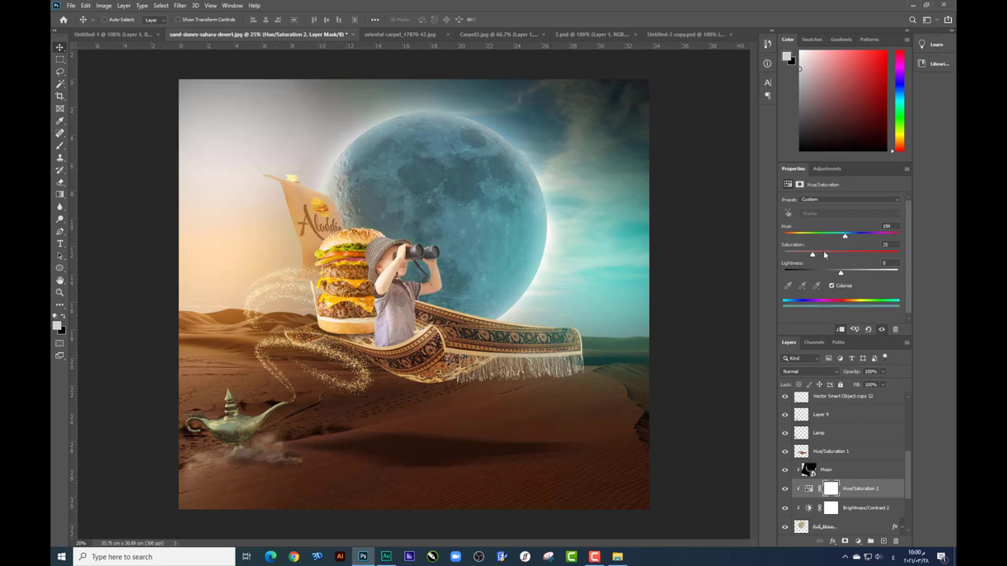
left_click_drag(839, 273, 847, 274)
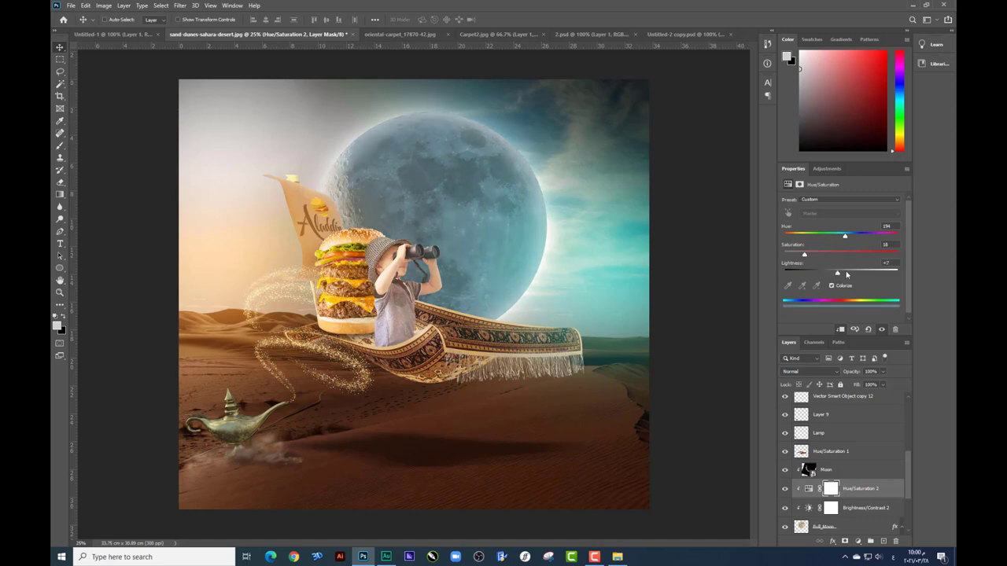
left_click(833, 424)
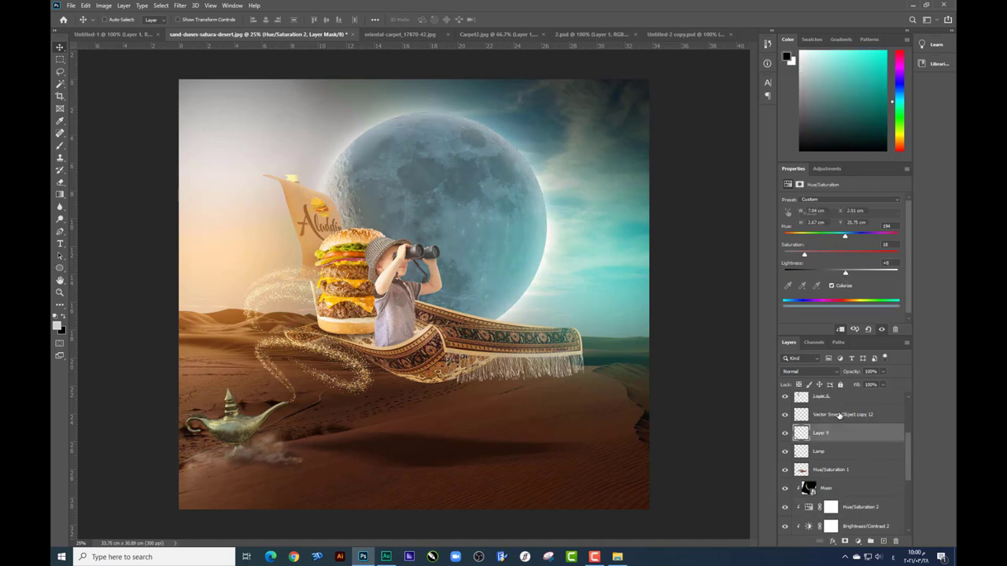
scroll(839, 416, "up", 5)
Add a Color Lookup adjustment above Magical_Particles using the DropBlues.3DL grade
left_click(840, 403)
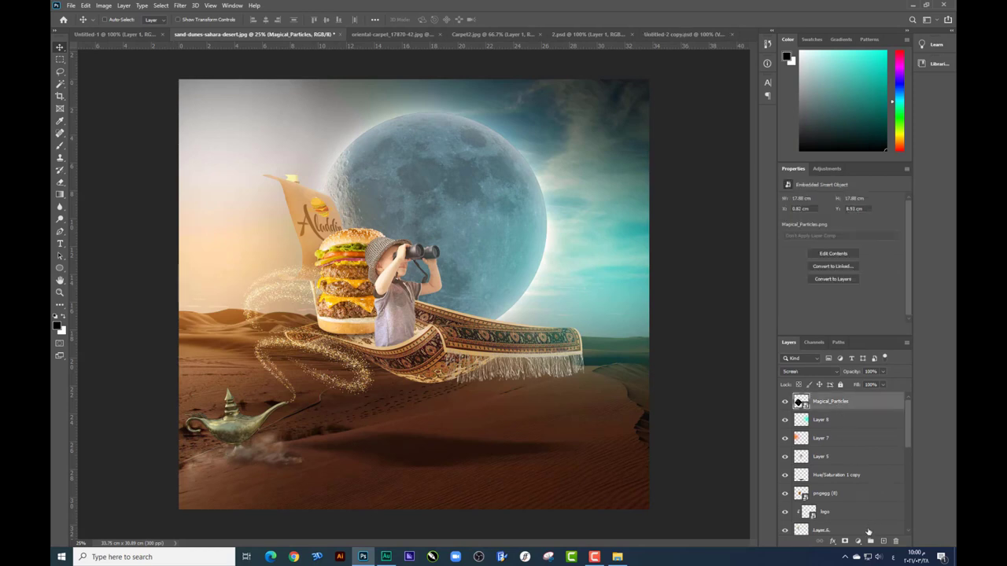
left_click(857, 541)
left_click(879, 490)
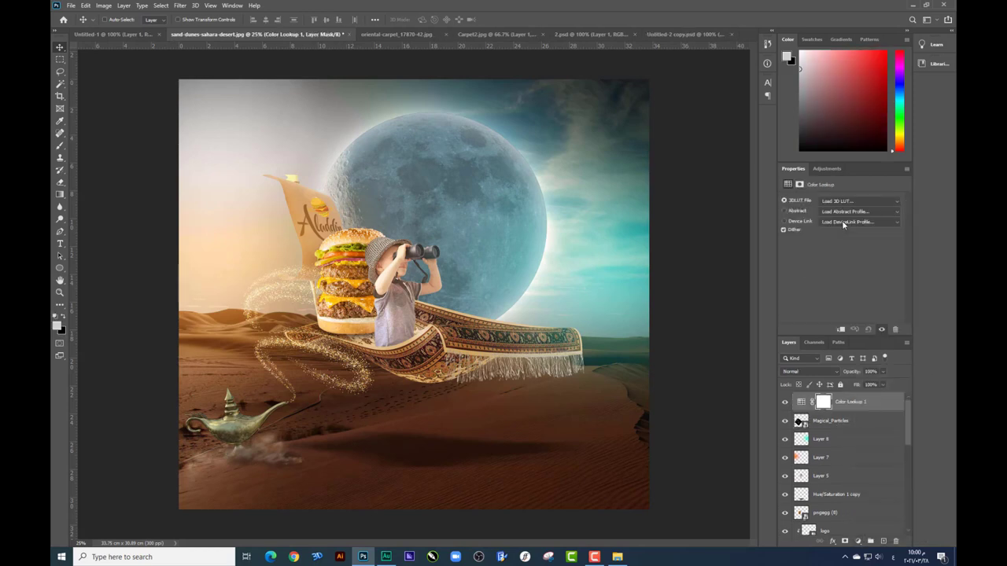
left_click(847, 202)
left_click(848, 267)
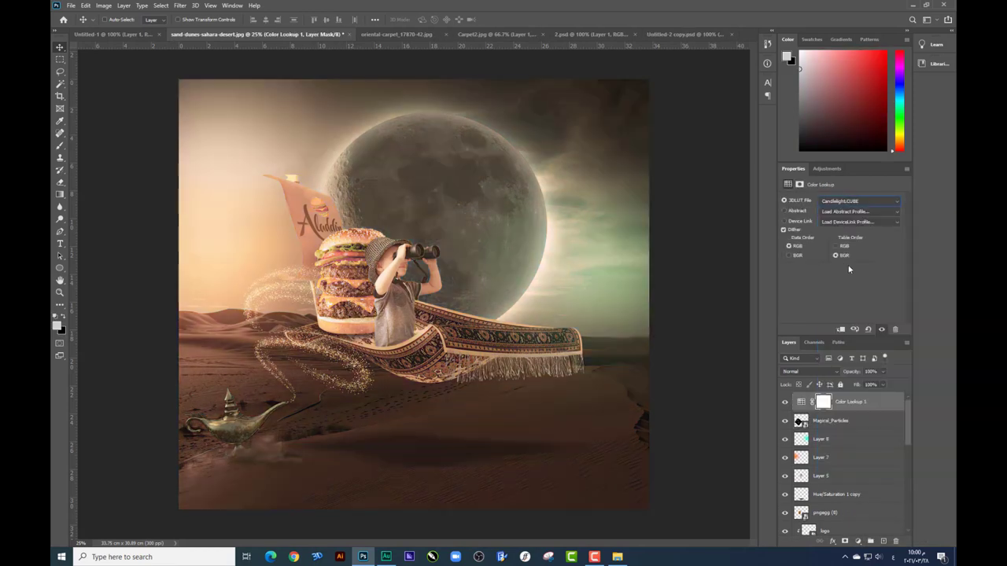
key("Down")
key("Down")
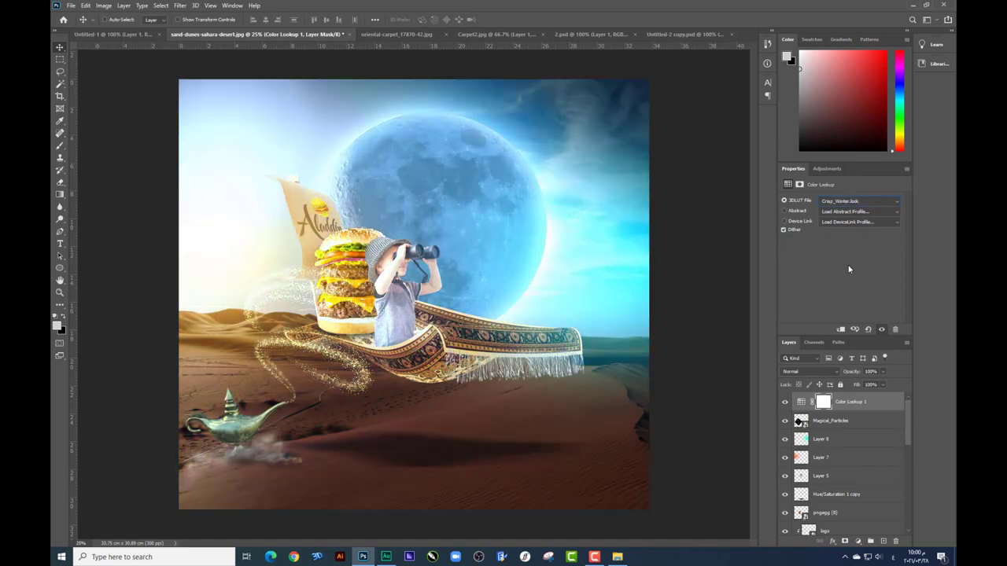
key("Down")
key("Down")
key("Up")
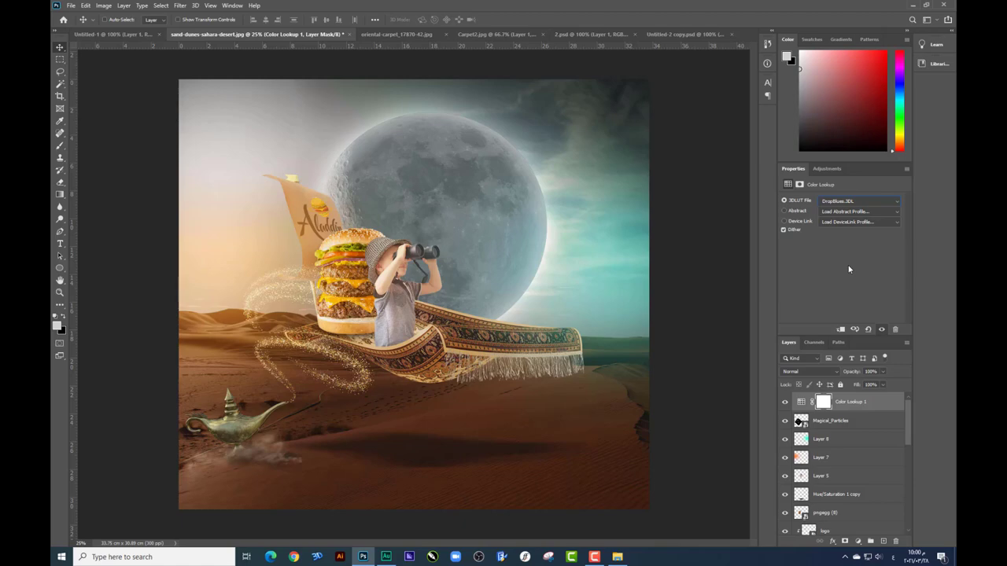
Set the Color Lookup layer to Soft Light at about 41% opacity and compare on/off
left_click(793, 372)
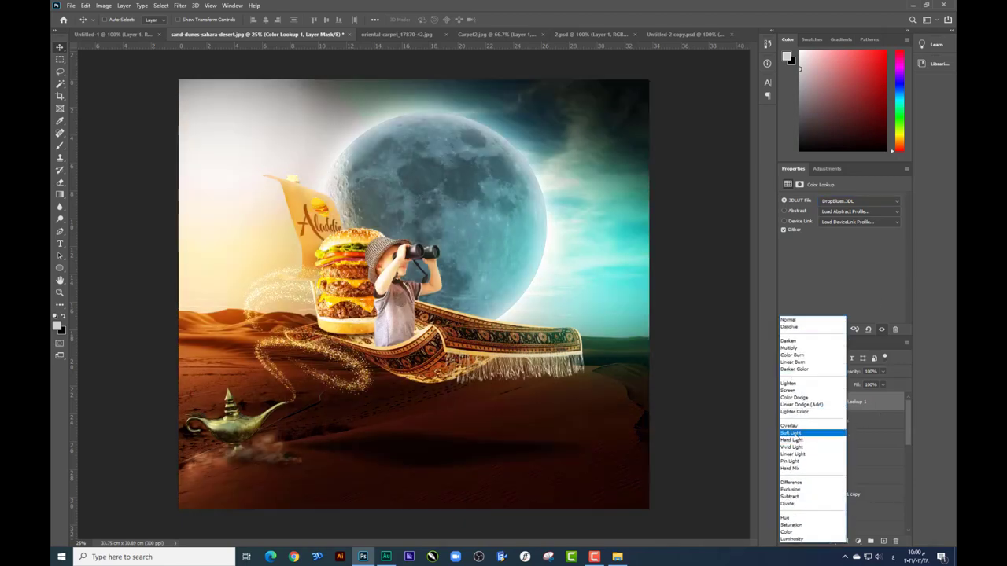
left_click(792, 433)
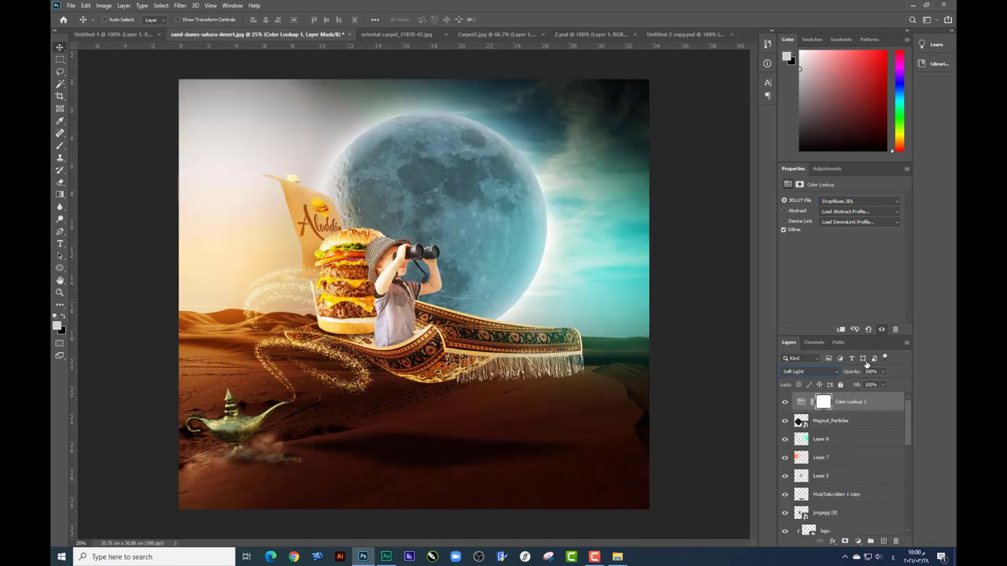
left_click(883, 371)
left_click_drag(881, 382, 853, 385)
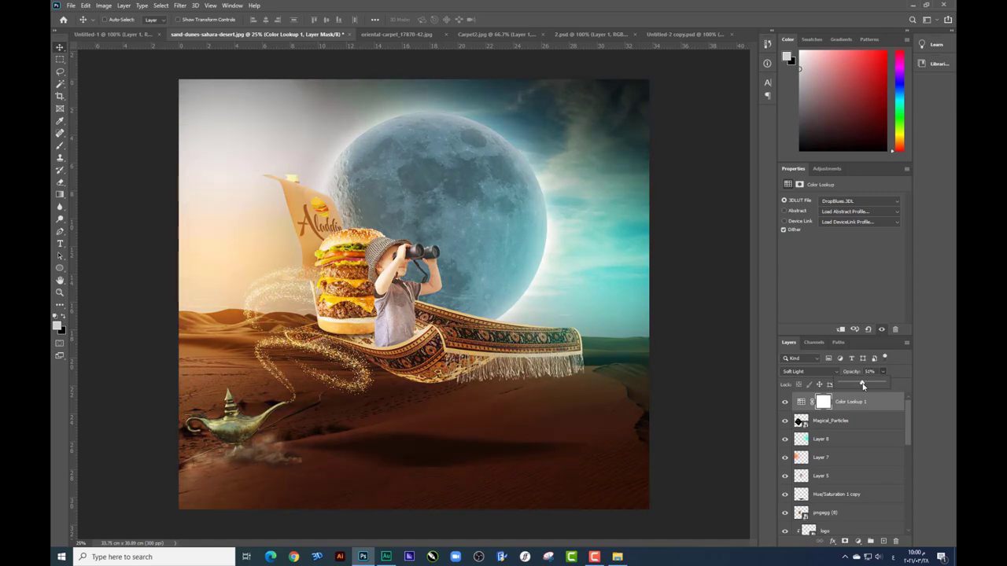
left_click(785, 402)
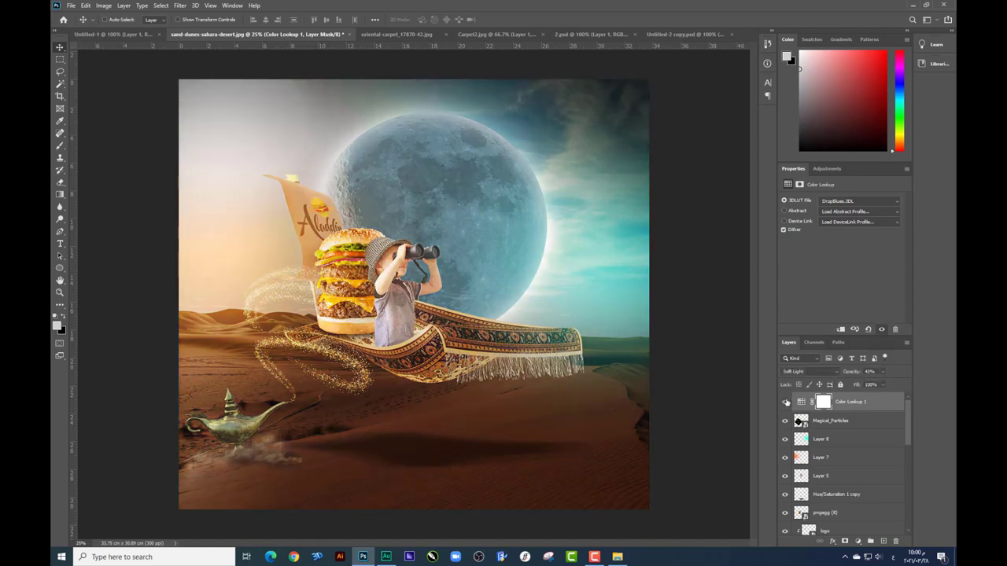
left_click(785, 402)
Drag logo.png from File Explorer to open it in Photoshop
key("ctrl+minus")
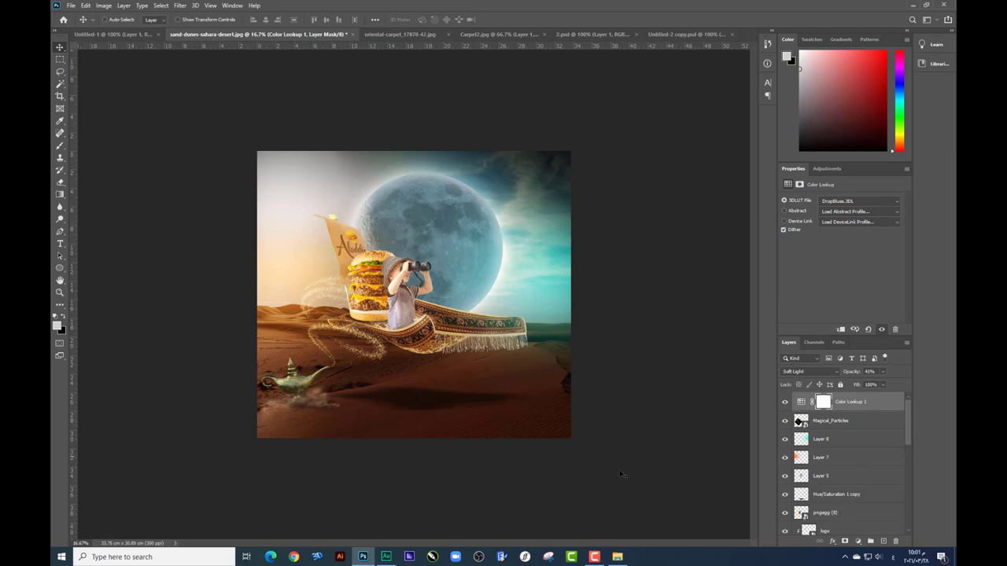
left_click(618, 557)
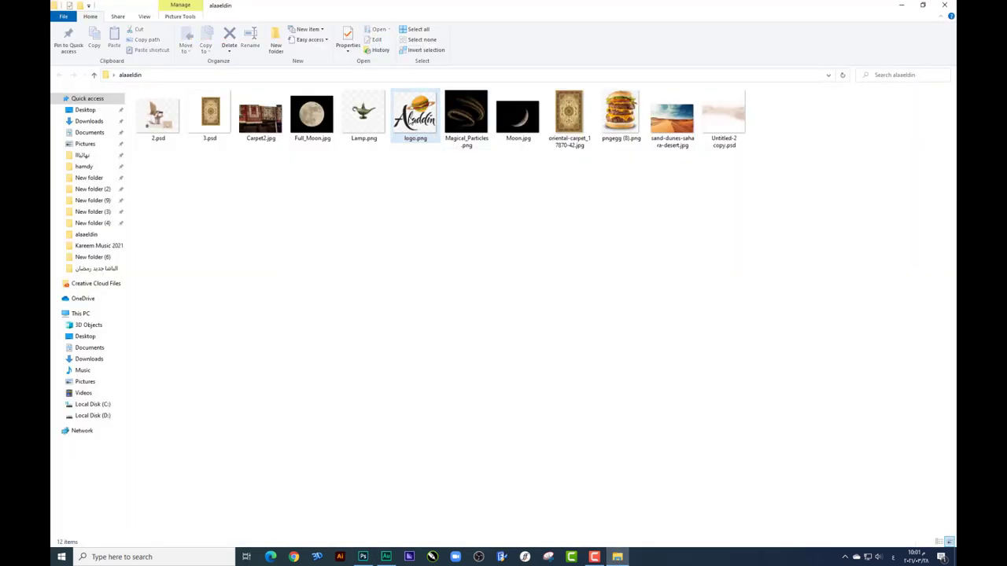
mouse_move(425, 118)
left_mouse_down()
mouse_move(418, 530)
mouse_move(588, 16)
mouse_move(597, 31)
left_mouse_up()
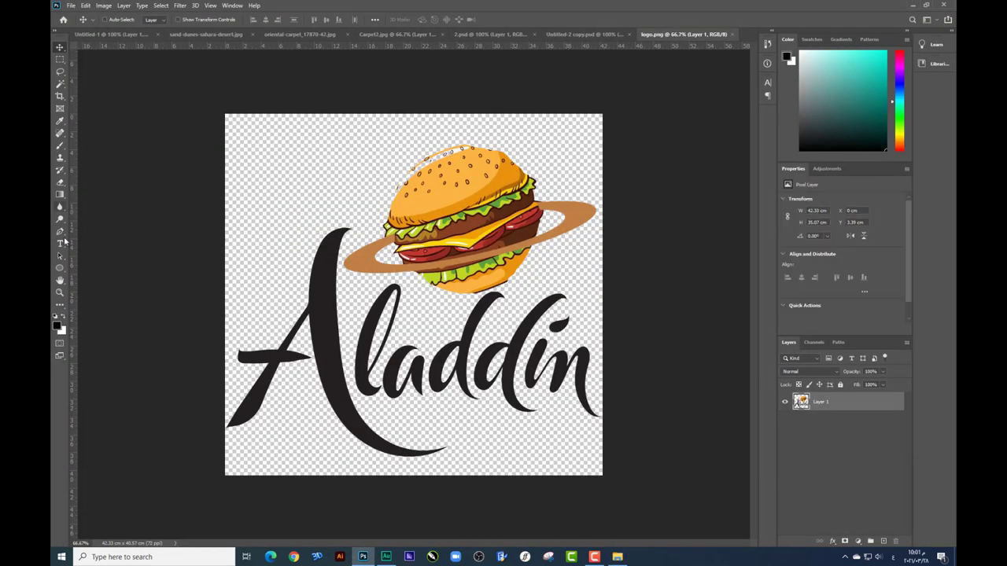
Trace the burger with a Pen path, turn it into a selection and delete it from the logo
left_click(59, 234)
left_click(354, 290)
left_click_drag(413, 290, 439, 313)
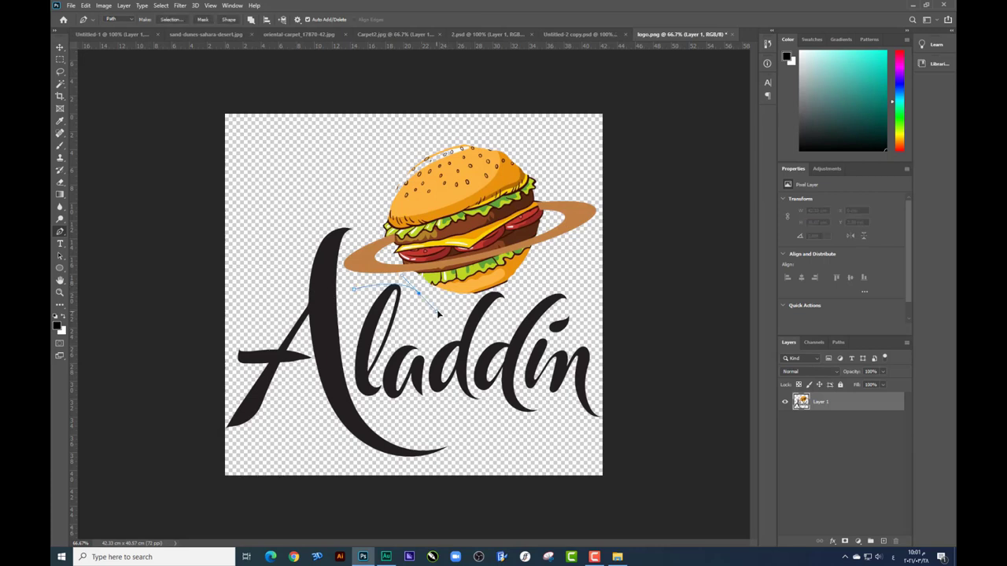
left_click_drag(501, 292, 516, 291)
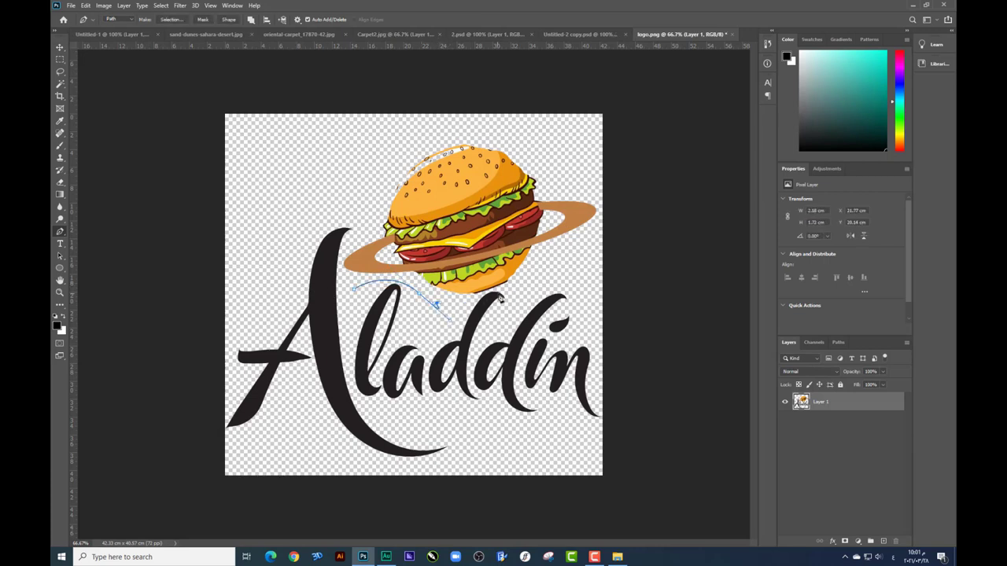
left_click(621, 237)
left_click(674, 199)
left_click(624, 133)
mouse_move(579, 108)
left_mouse_down()
mouse_move(533, 95)
mouse_move(441, 94)
left_mouse_up()
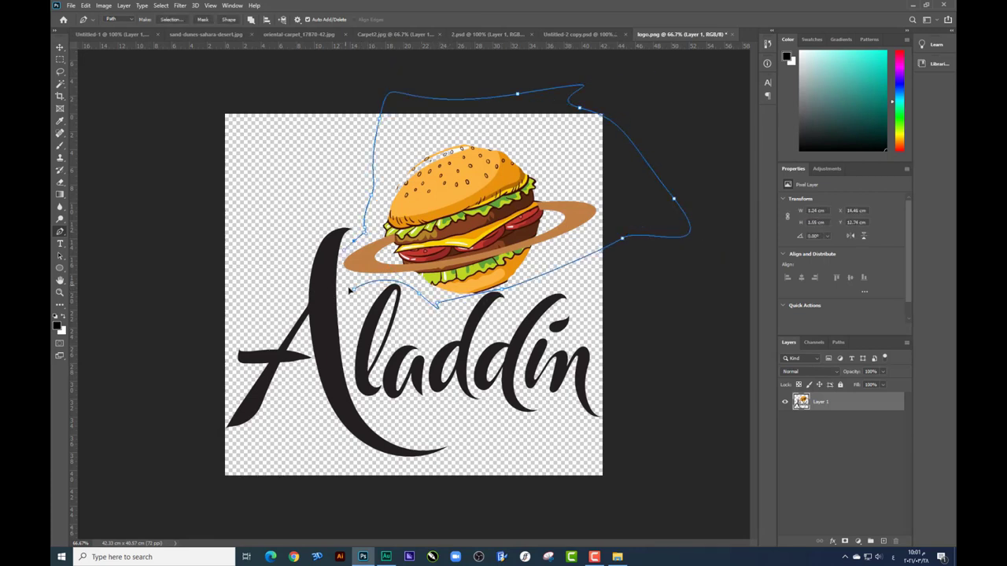
left_click_drag(354, 290, 355, 295)
key("ctrl+Return")
key("Delete")
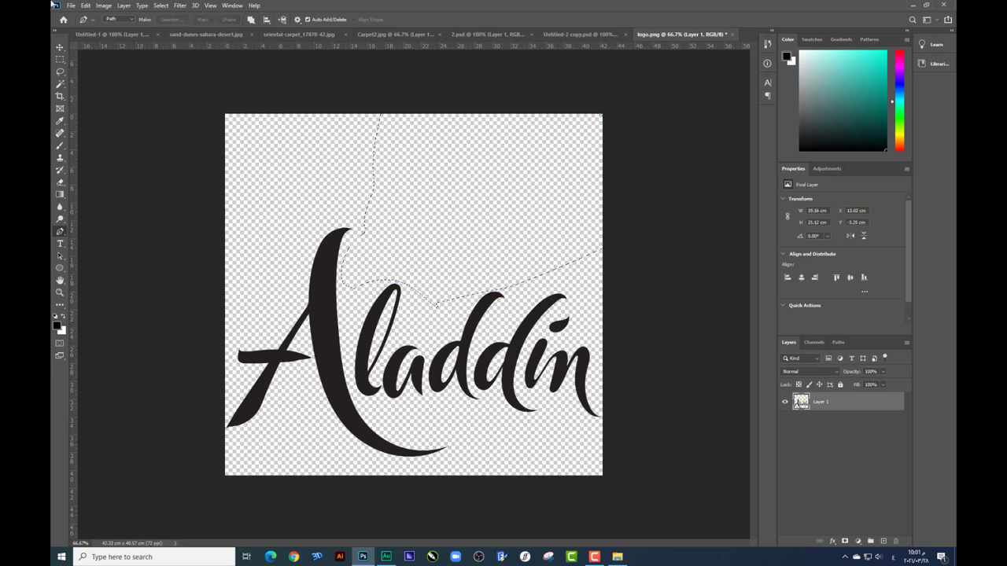
key("ctrl+d")
Move the Aladdin lettering into the desert composite and scale it down over the moon
left_click(60, 46)
mouse_move(375, 252)
left_mouse_down()
mouse_move(122, 32)
mouse_move(491, 250)
left_mouse_up()
key("ctrl+t")
left_click_drag(568, 277, 546, 264)
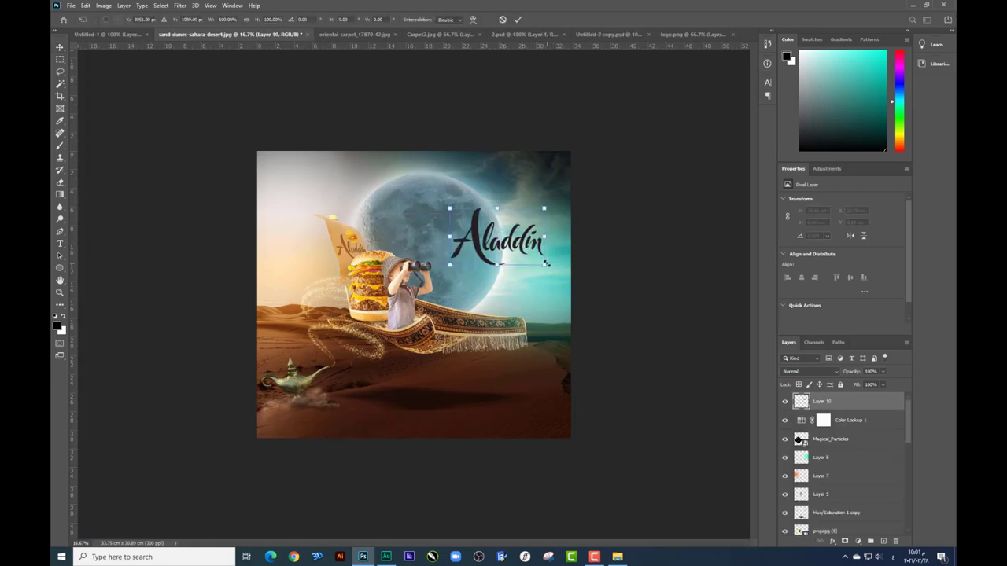
Apply the resize and turn the lettering white with Hue/Saturation Lightness +100
key("Return")
key("ctrl+plus")
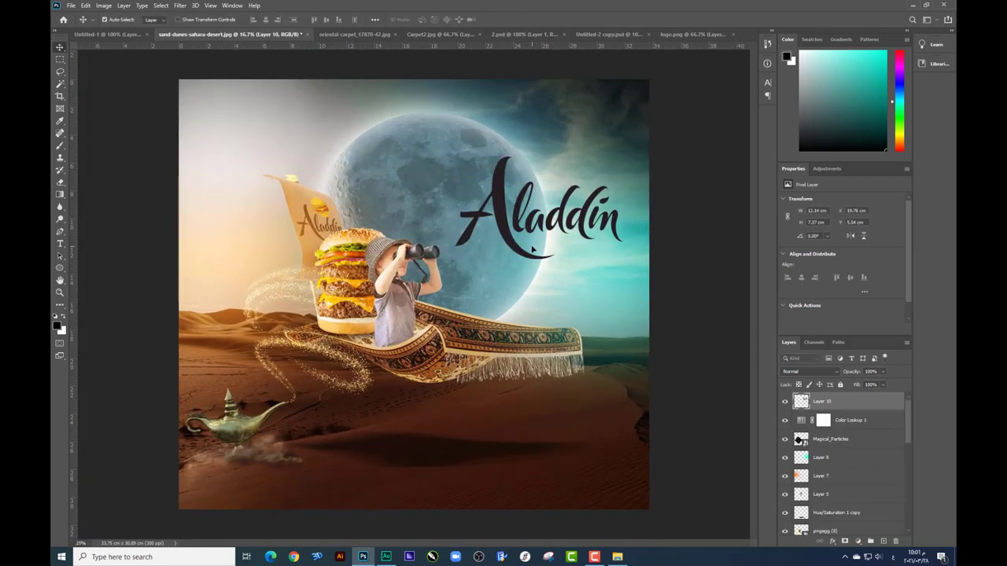
scroll(533, 249, "up", 1)
scroll(472, 249, "right", 3)
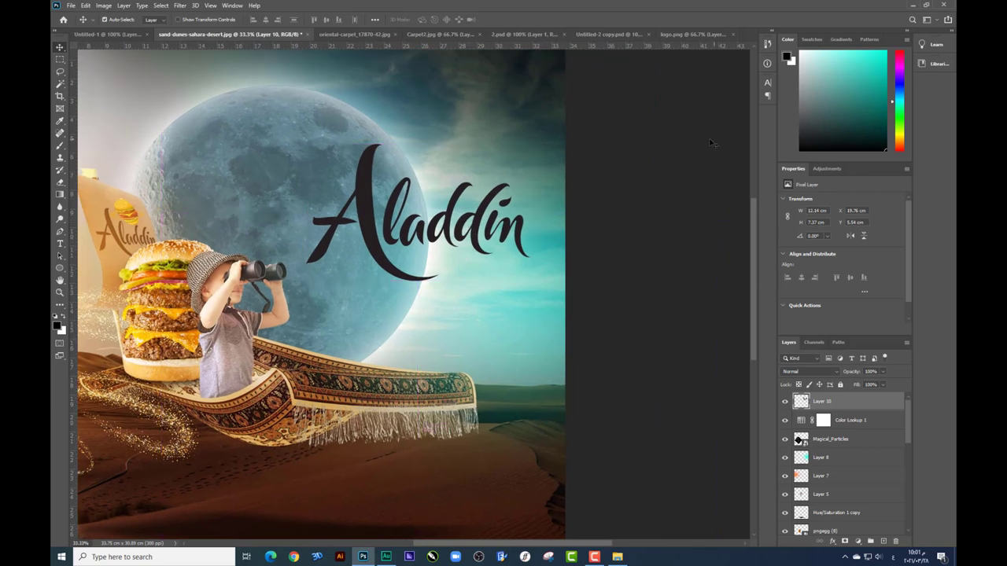
key("ctrl+u")
left_click_drag(717, 281, 838, 284)
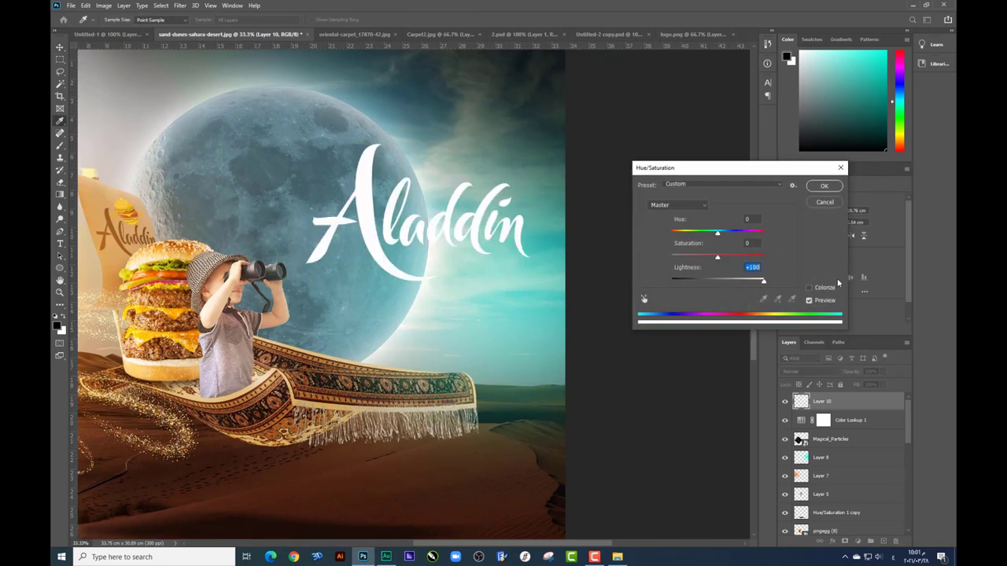
key("Return")
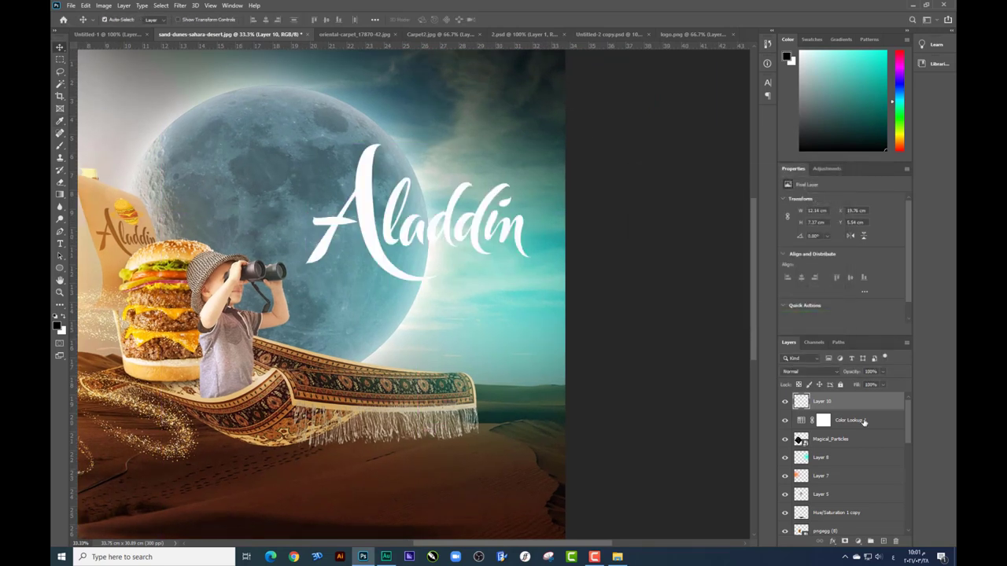
Duplicate the white lettering and give the lower copy a navy blue Color Overlay
key("ctrl+j")
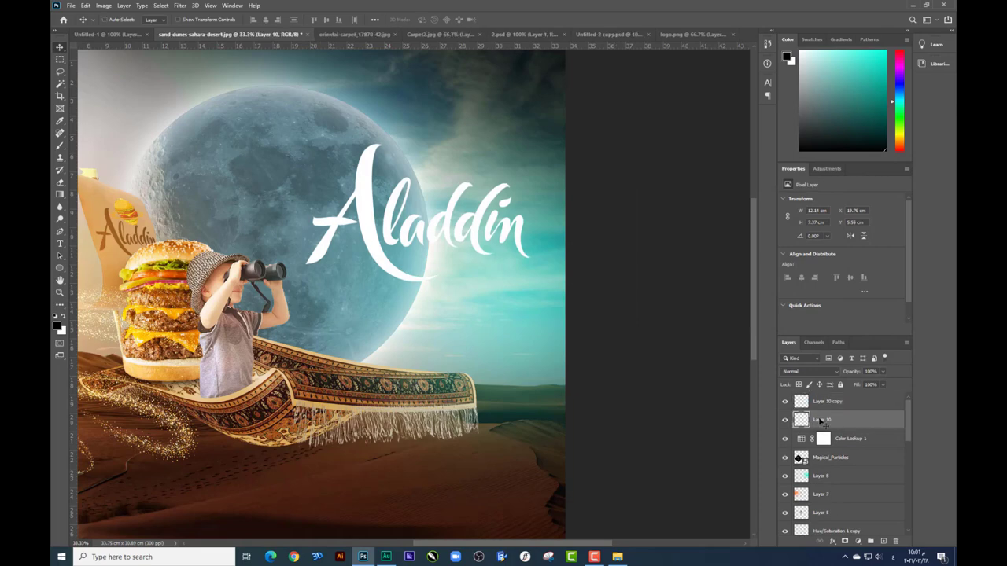
right_click(819, 421)
left_click(839, 36)
left_click(613, 235)
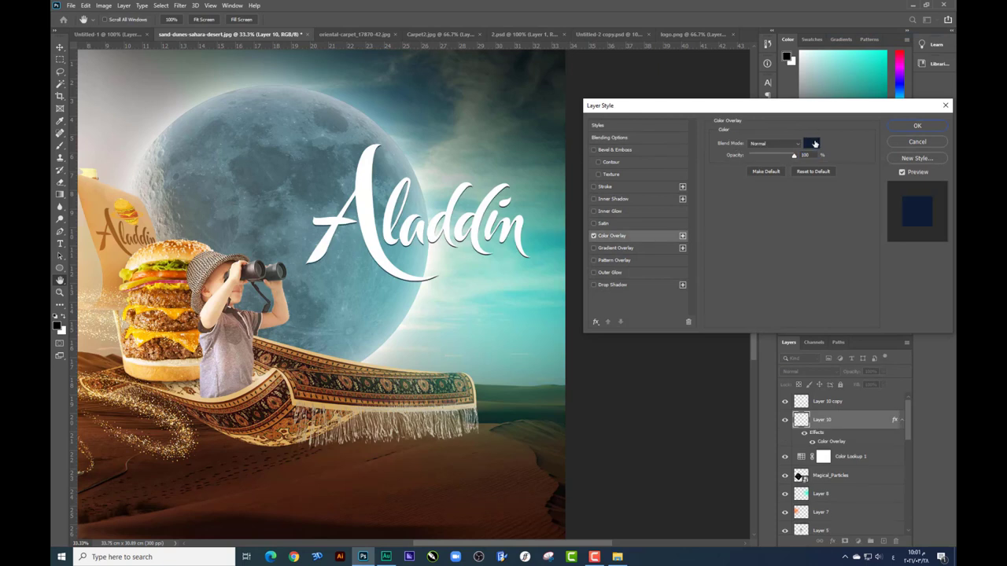
left_click(815, 143)
left_click_drag(795, 201, 826, 212)
key("Return")
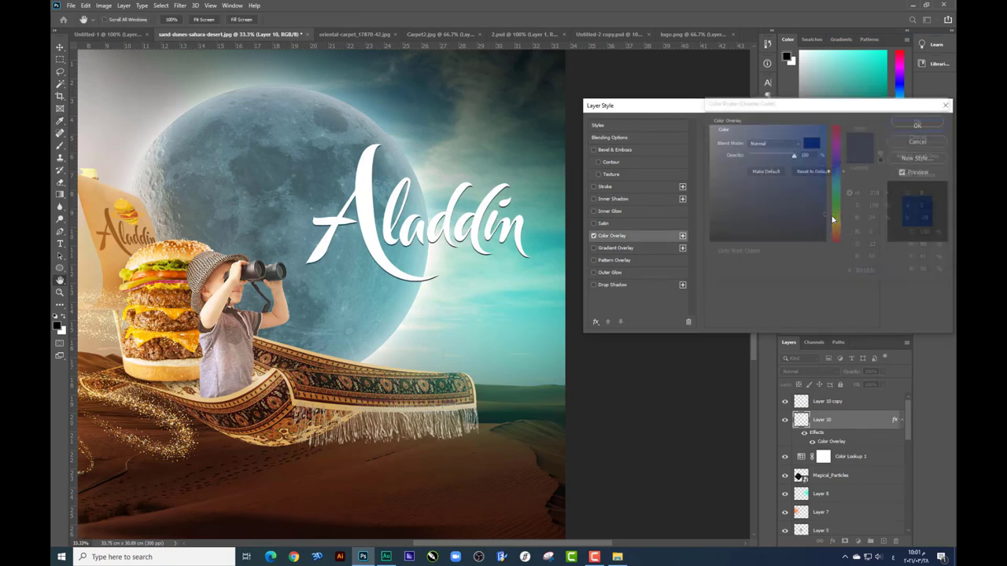
key("Return")
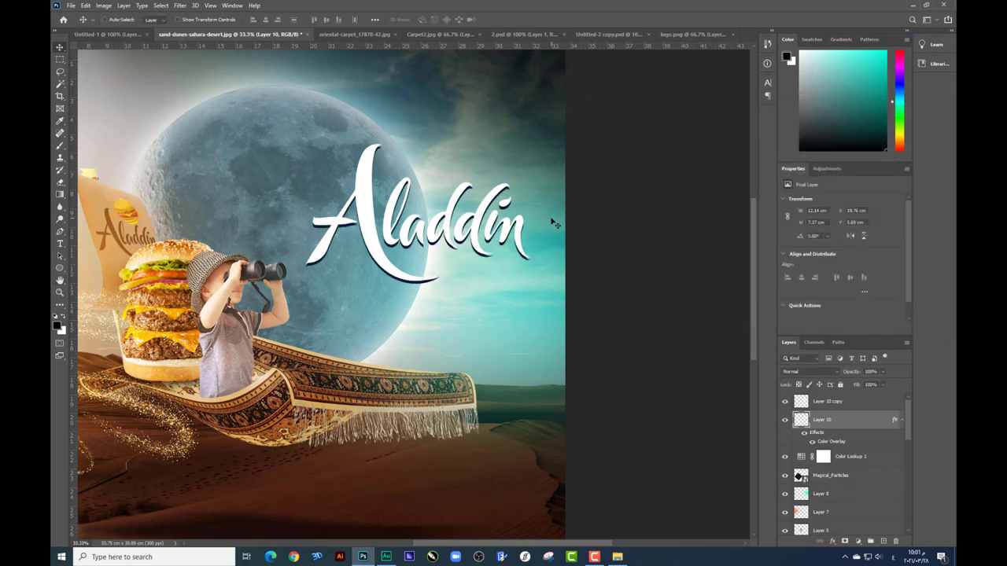
Stack nudged navy copies beneath the title and merge them into one extrusion layer
key("Down")
key("Down")
key("Down")
key("Down")
key("Down")
key("Down")
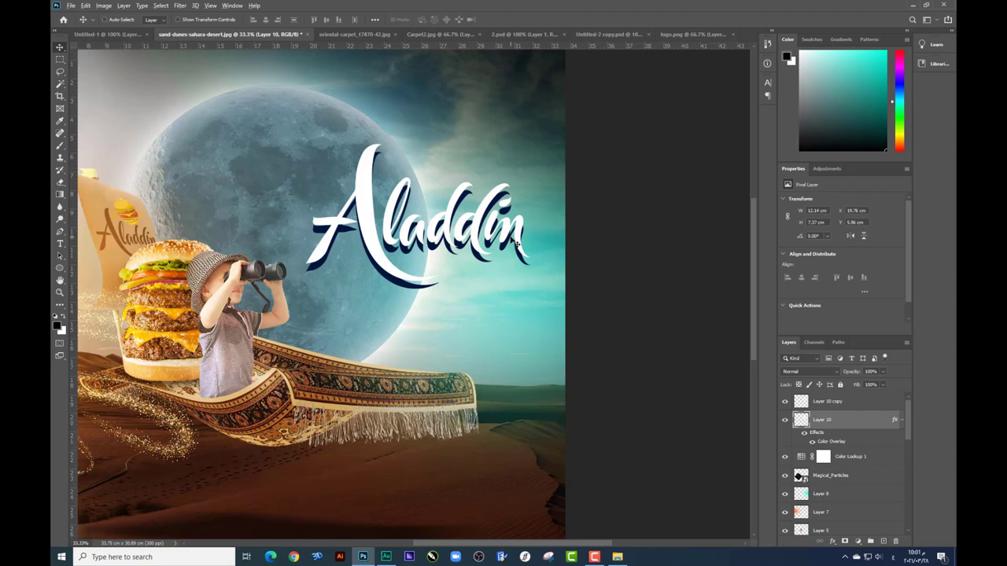
key("alt+Up")
key("alt+Up")
key("alt+Up")
key("alt+Up")
key("alt+Up")
key("alt+Up")
key("alt+Up")
key("alt+Up")
key("alt+Up")
key("alt+Up")
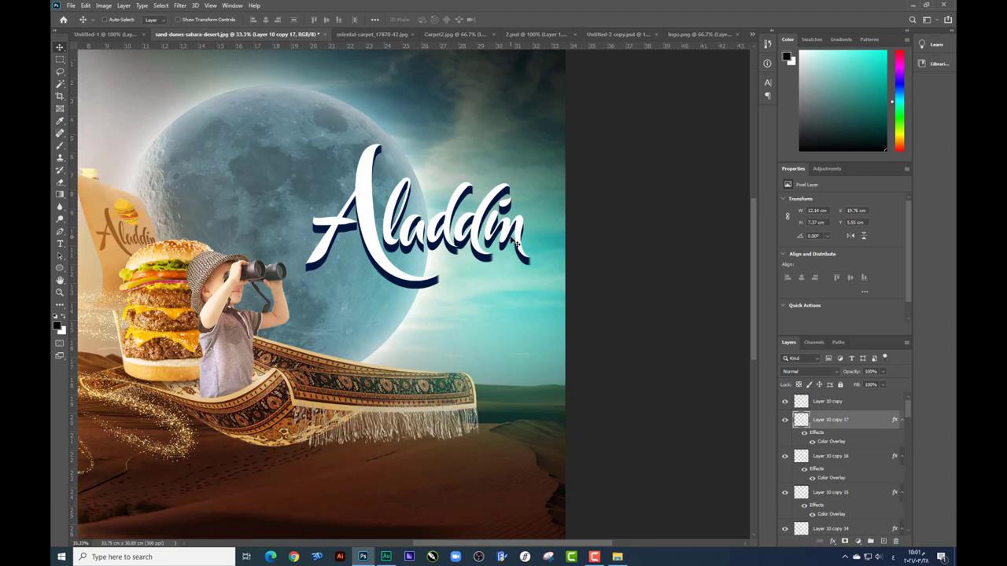
left_click_drag(907, 415, 905, 485)
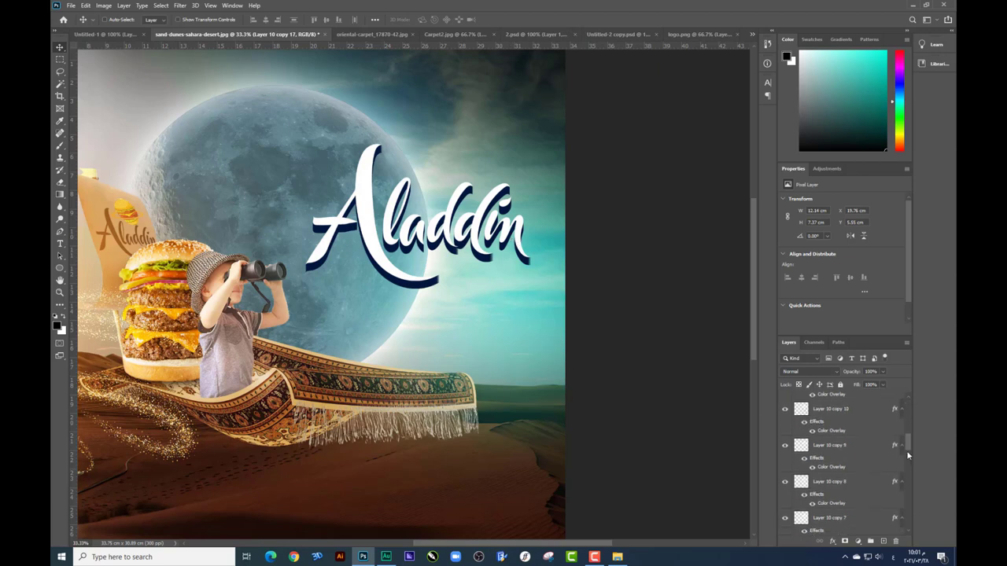
left_click(833, 445, "shift")
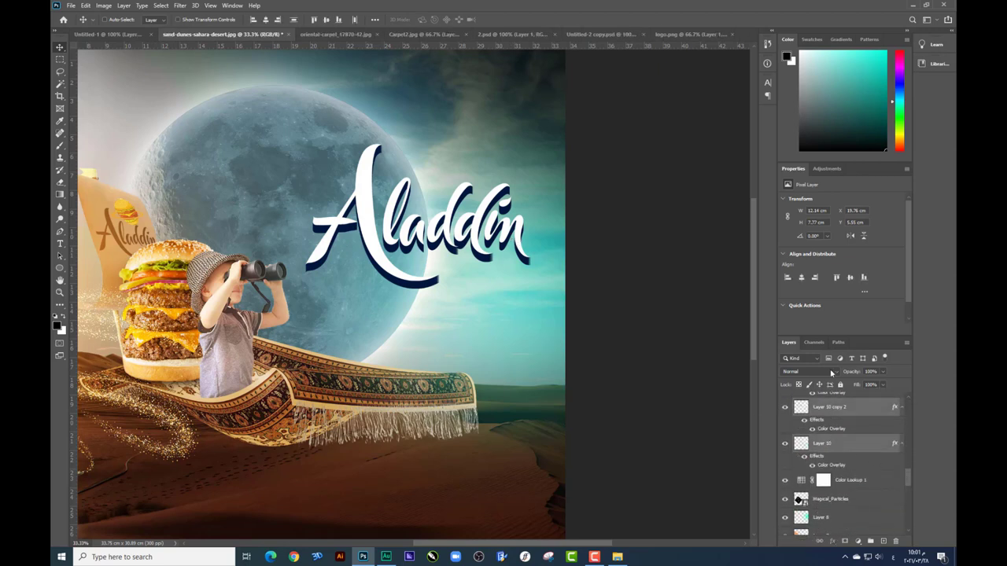
left_click_drag(531, 268, 514, 335)
key("ctrl+e")
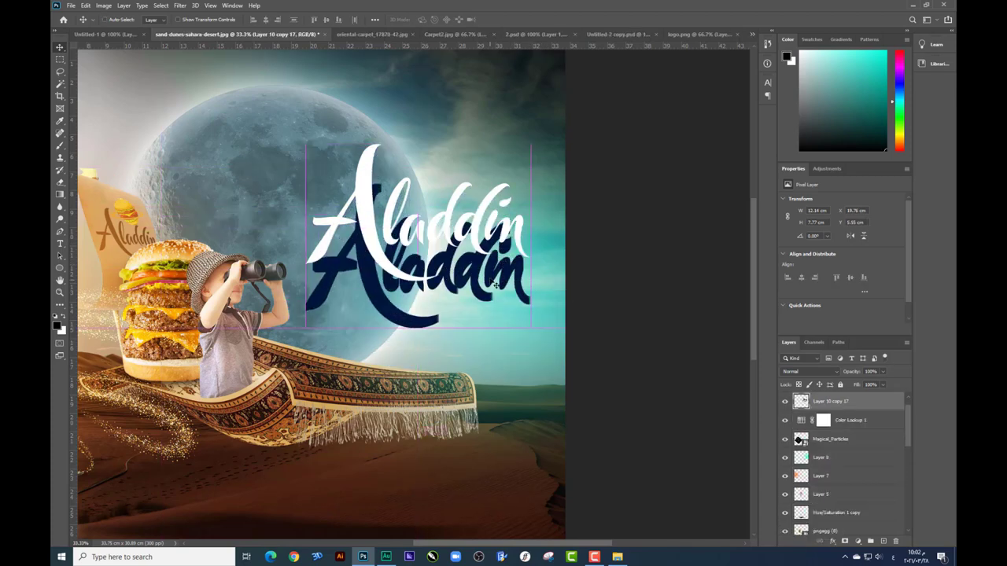
Zoom in on the Aladdin title and duplicate the merged extrusion layer
left_click_drag(493, 252, 490, 273)
key("ctrl+plus")
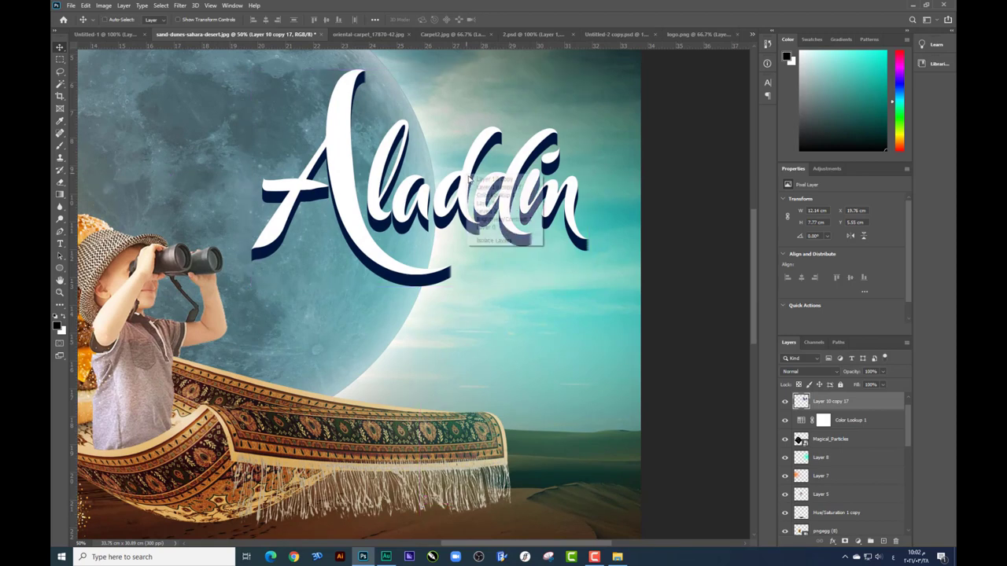
left_click_drag(477, 184, 476, 182)
Add a peach-to-yellow Gradient Overlay to the Aladdin title copy
right_click(835, 403)
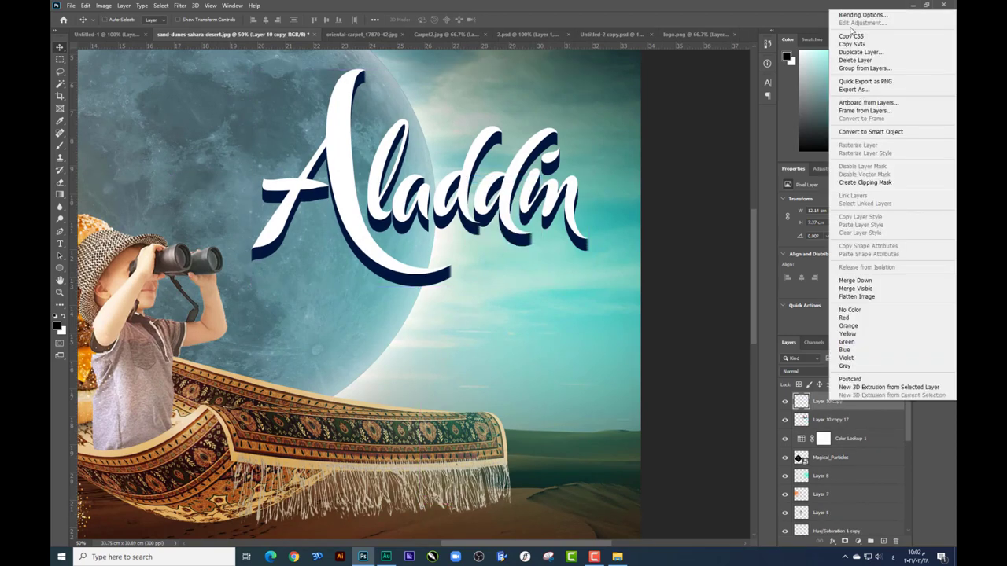
left_click(865, 16)
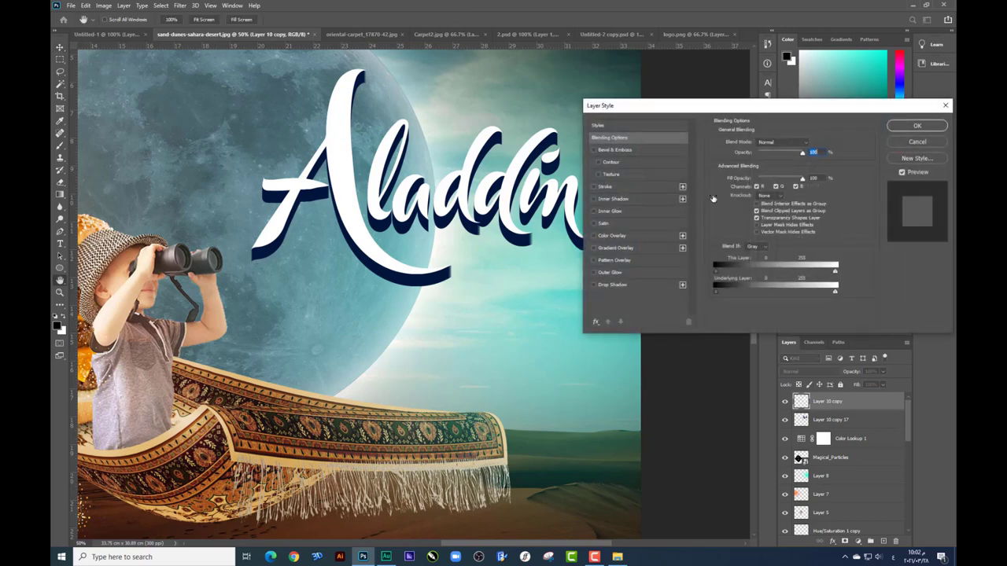
left_click(617, 248)
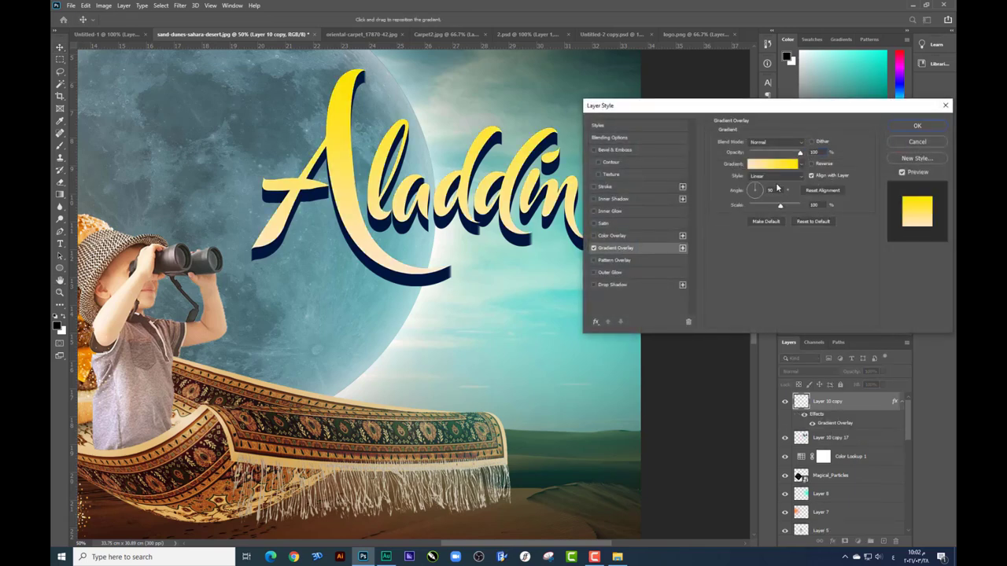
left_click(760, 167)
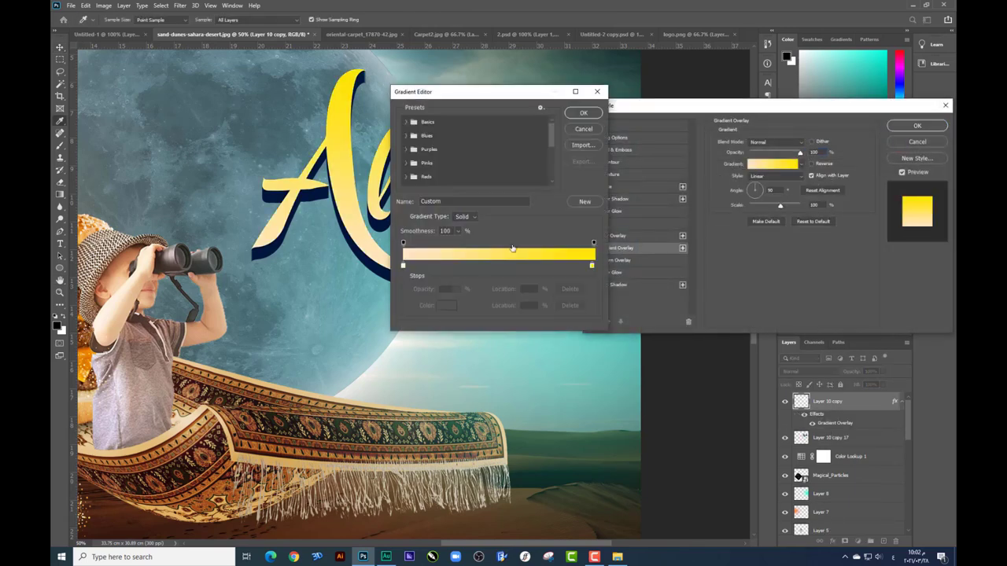
left_click(582, 113)
left_click(917, 125)
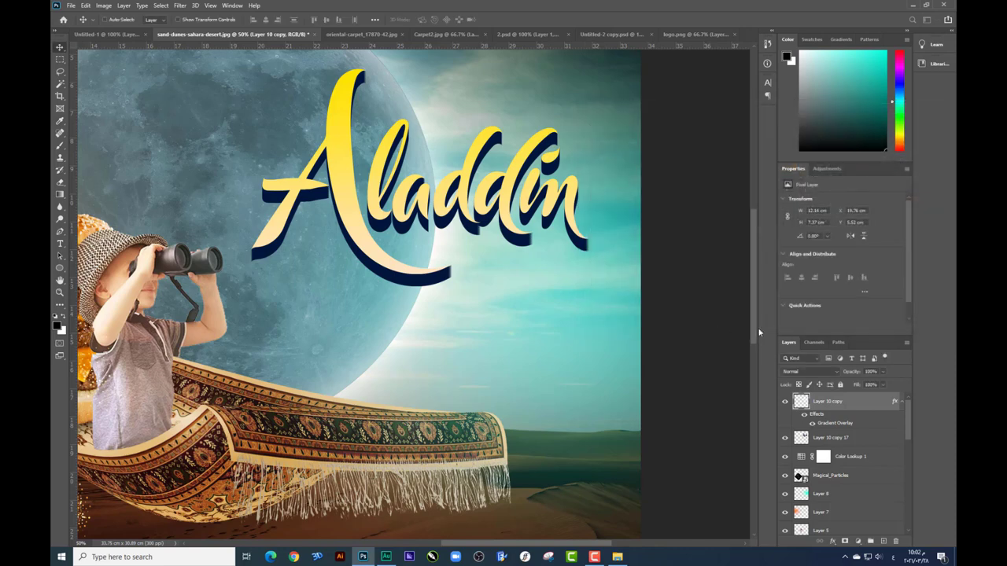
Add Bevel & Emboss with reduced Size and Depth, then zoom out to view the composition
right_click(823, 401)
left_click(853, 12)
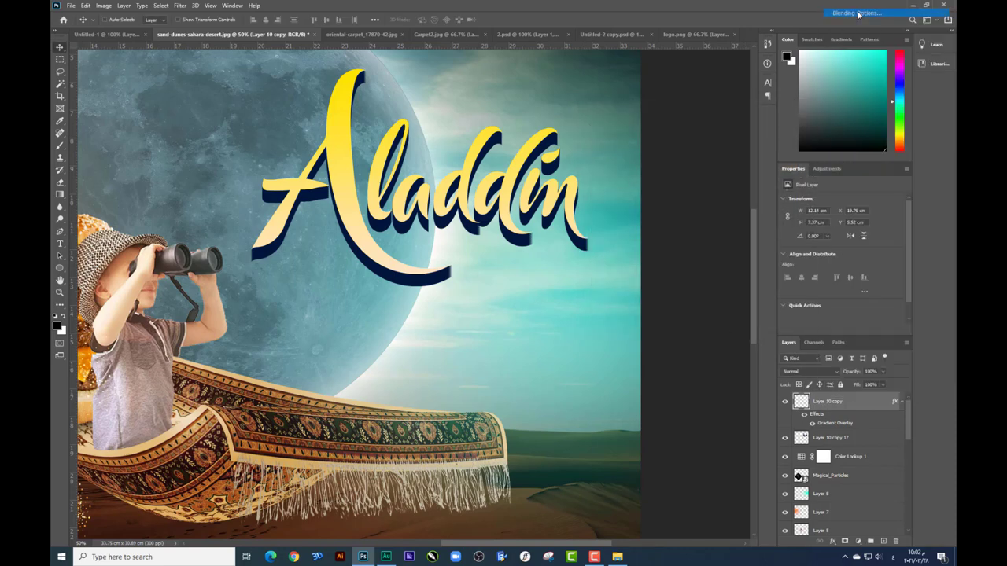
left_click(618, 151)
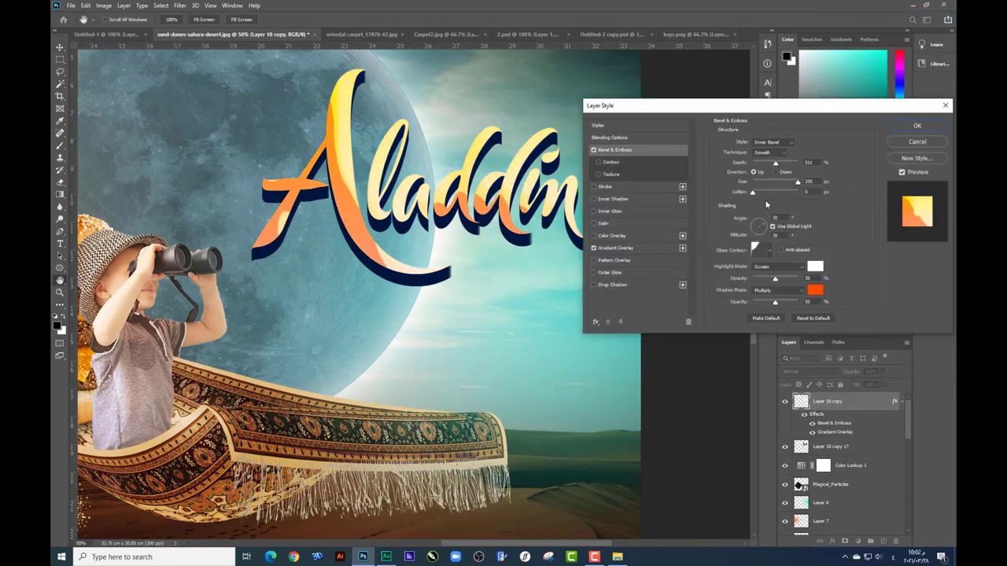
left_click_drag(773, 185, 756, 181)
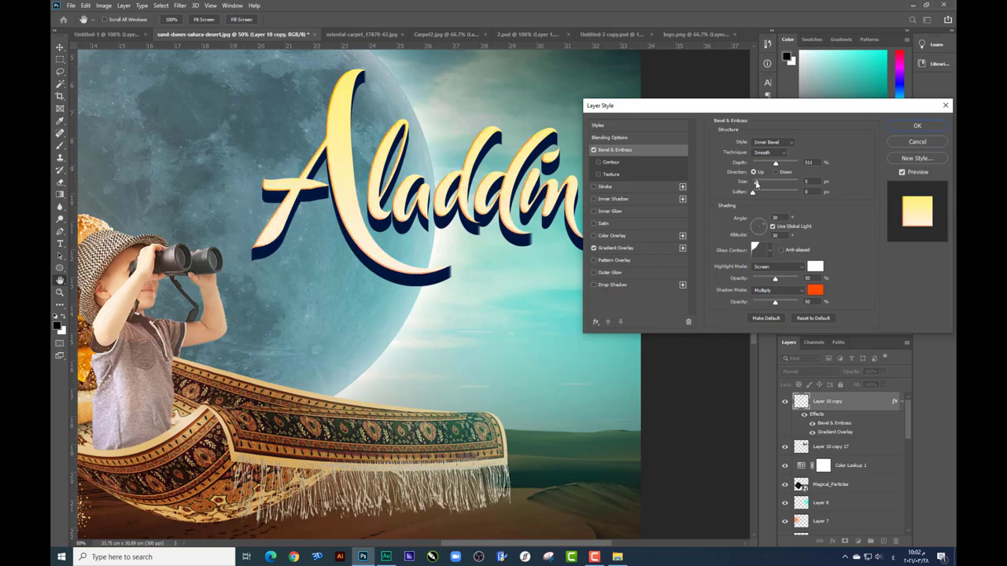
left_click(758, 228)
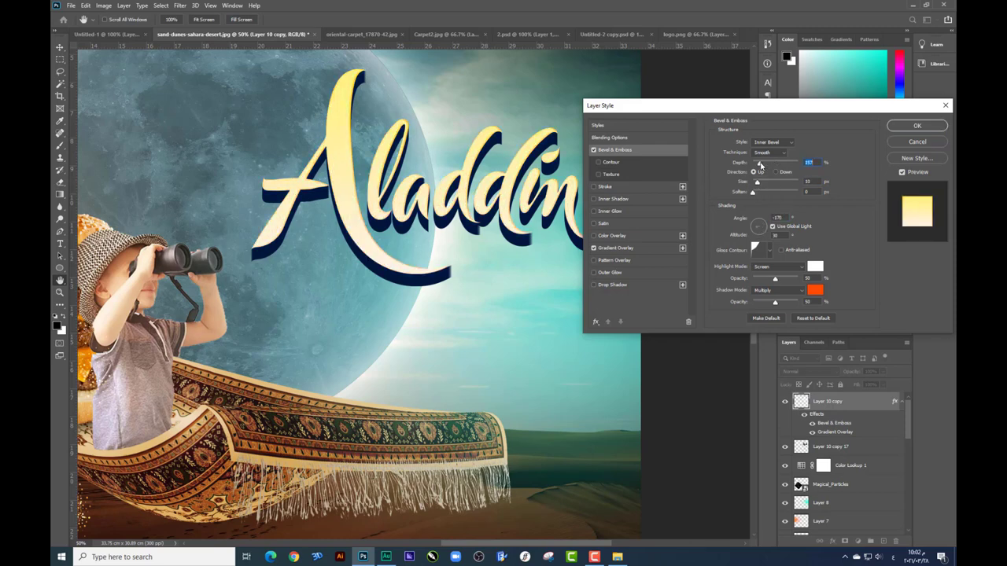
left_click_drag(761, 165, 761, 183)
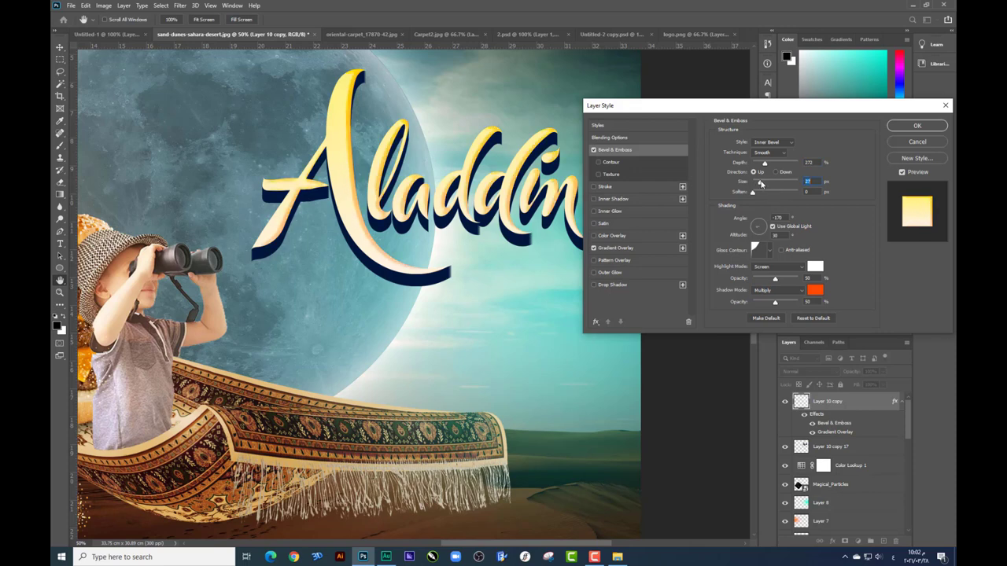
key("Return")
key("ctrl+minus")
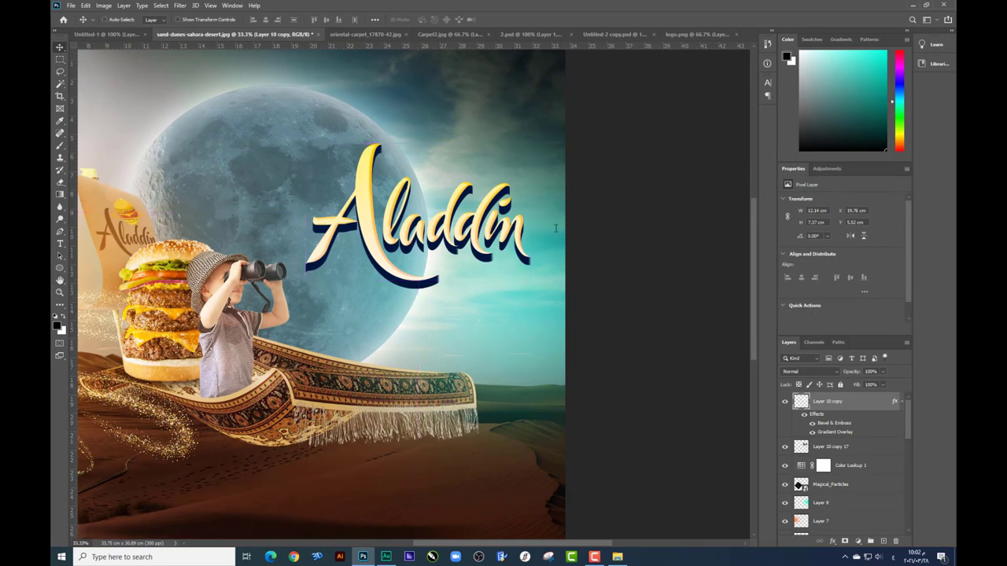
key("ctrl+minus")
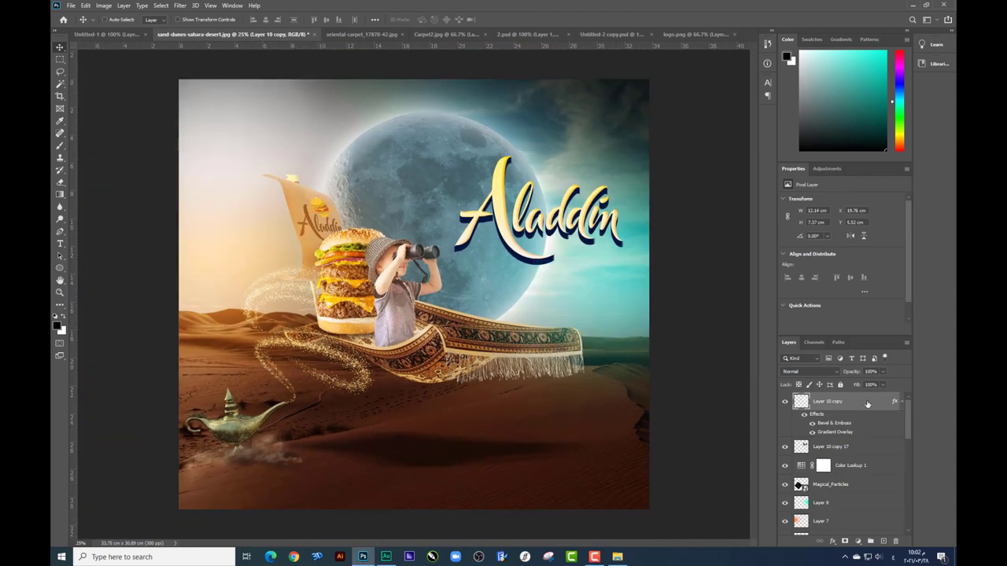
Merge all the layers into one and add a new empty Layer 1 above it
left_click_drag(910, 425, 907, 510)
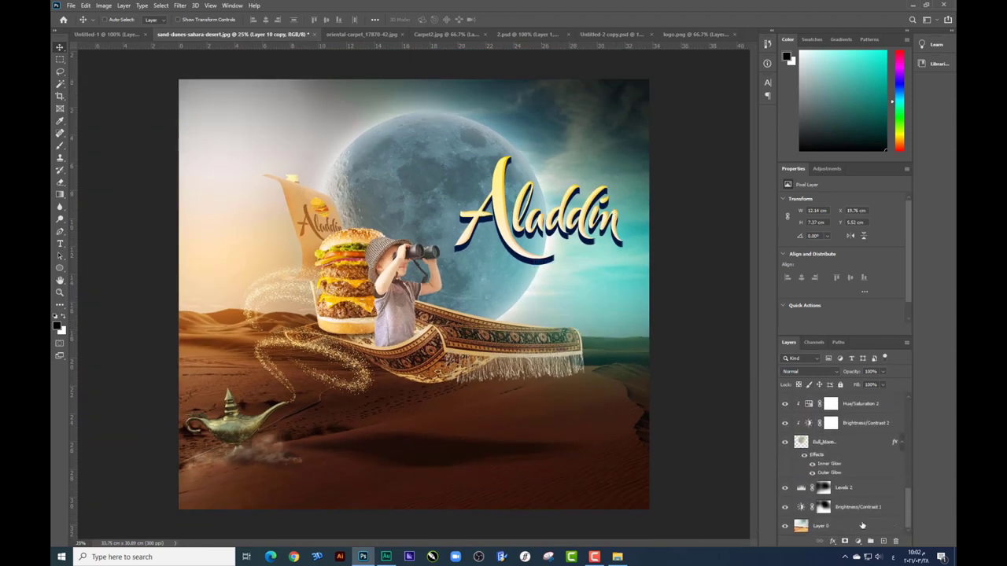
left_click(850, 516, "shift")
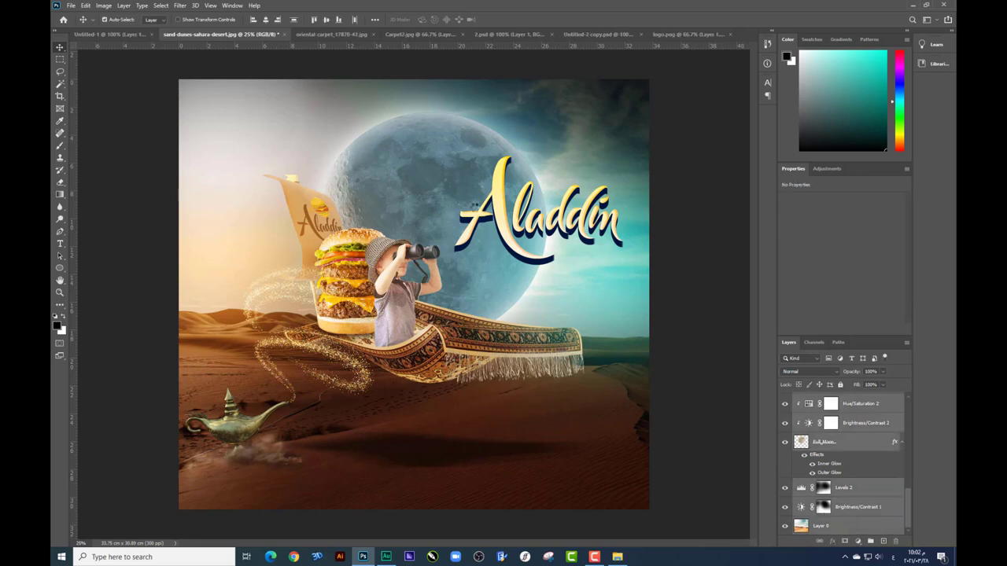
key("ctrl+shift+e")
left_click(59, 59)
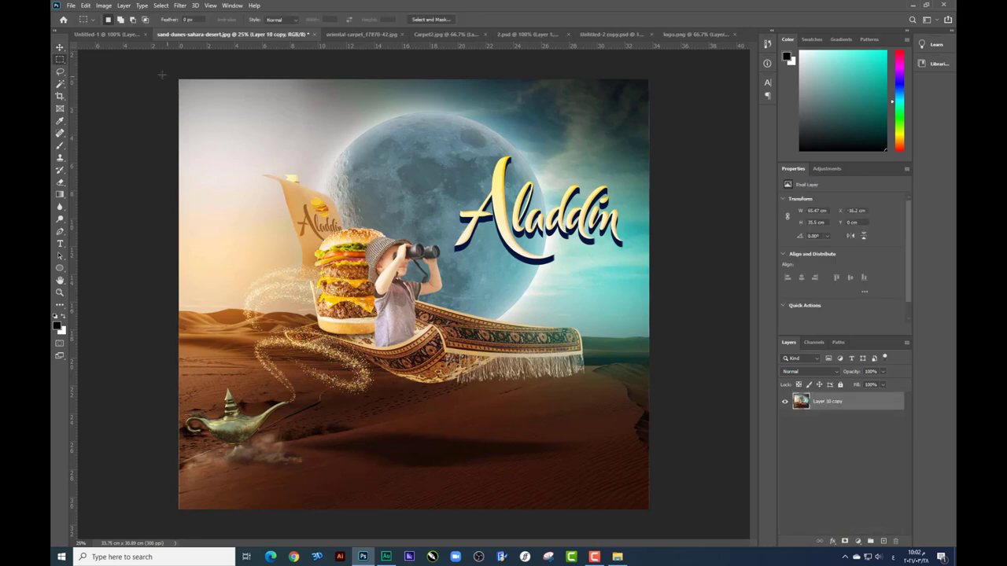
left_click_drag(162, 74, 717, 510)
key("ctrl+shift+alt+n")
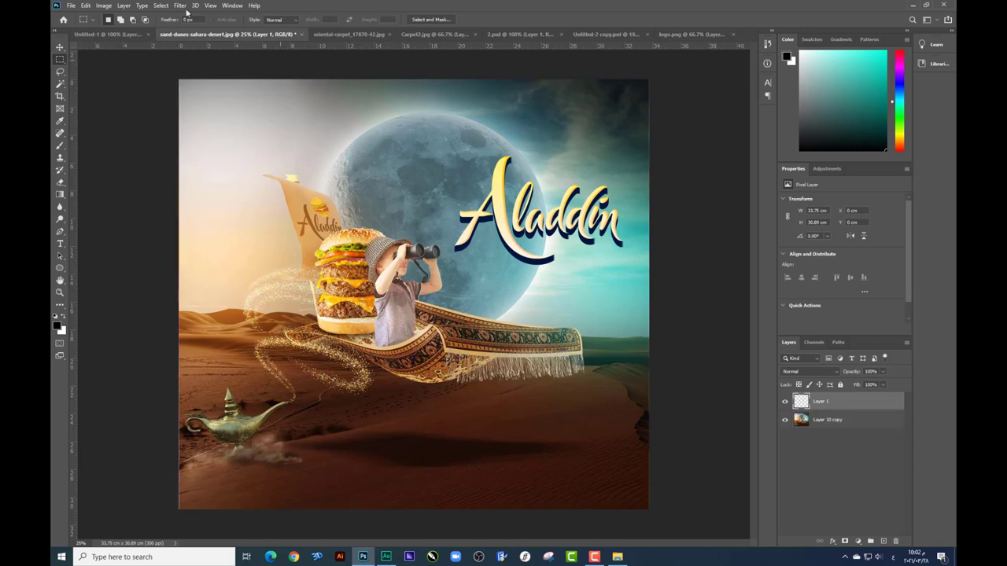
In the Camera Raw Filter, shift the tint and raise texture and vibrance
left_click(180, 5)
left_click(203, 60)
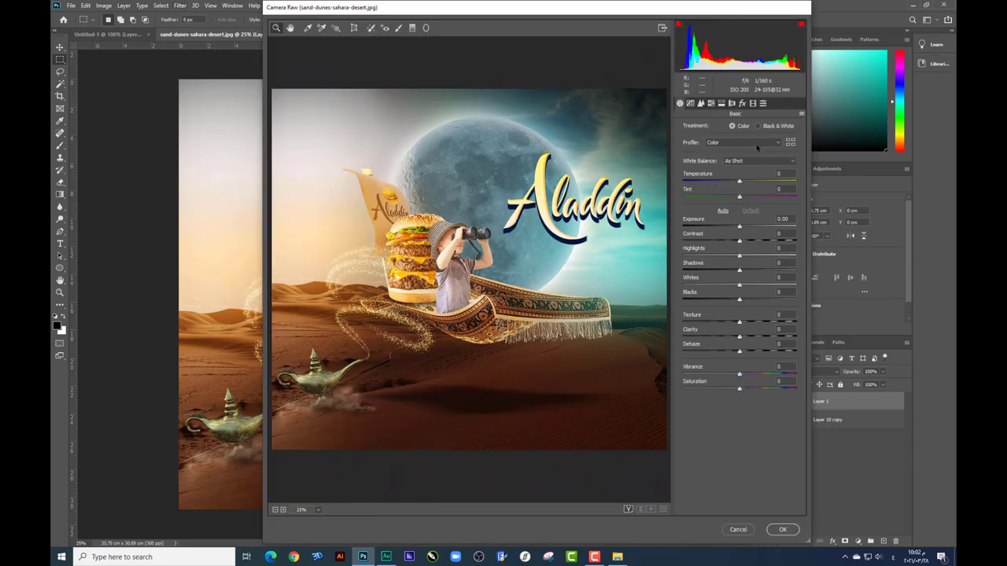
mouse_move(736, 189)
left_mouse_down()
mouse_move(742, 246)
mouse_move(759, 256)
mouse_move(750, 287)
left_mouse_up()
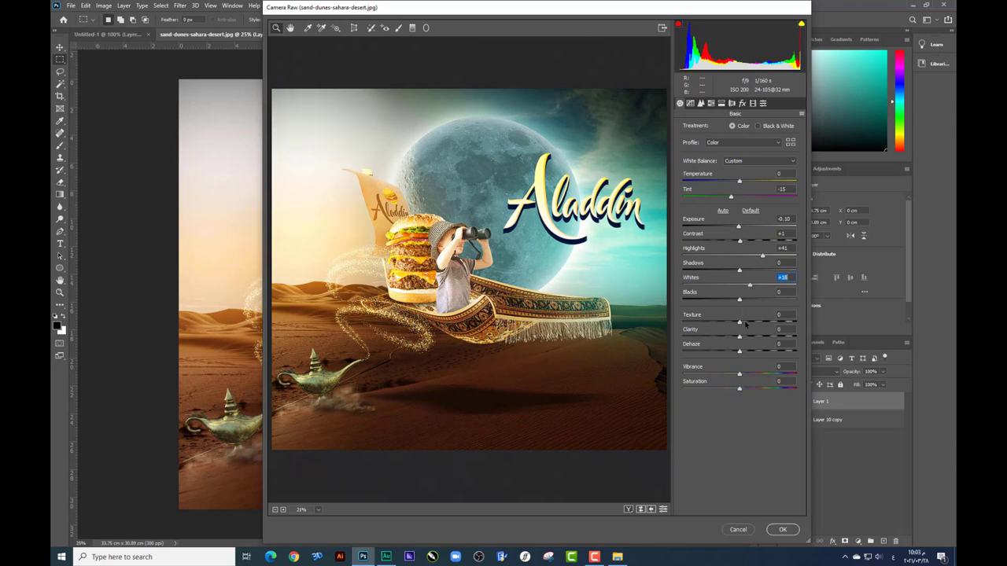
left_click_drag(745, 322, 751, 322)
left_click_drag(747, 375, 758, 375)
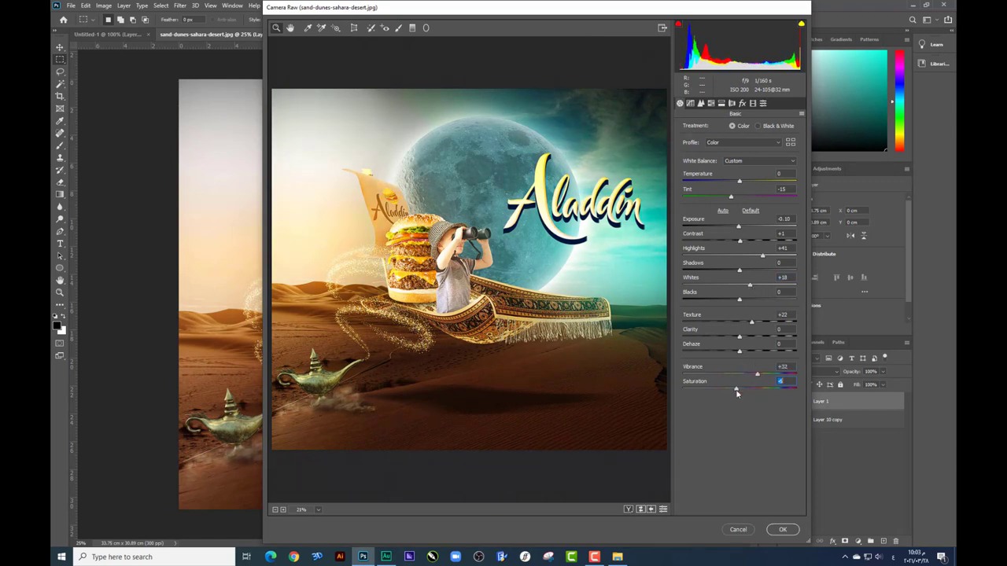
Lower the tone-curve highlights and raise the sharpening amount
left_click(689, 103)
left_click_drag(739, 281, 732, 281)
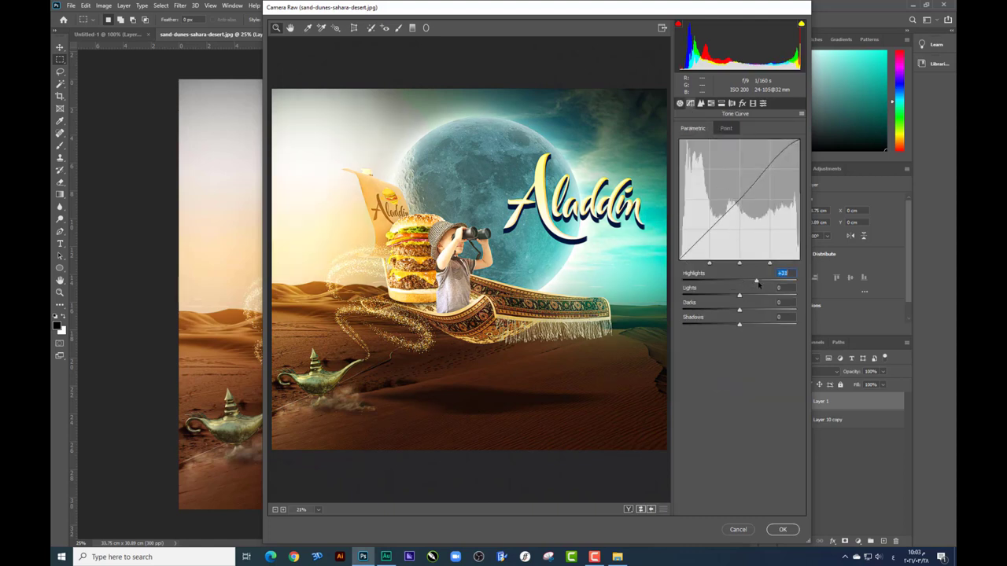
left_click(701, 103)
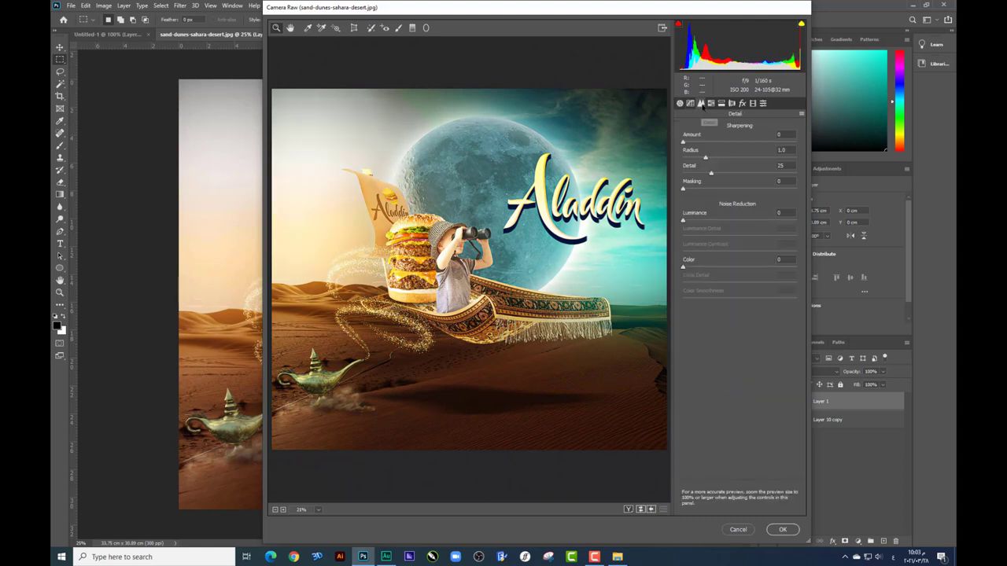
left_click(736, 143)
Shift red and blue hues, add a dark vignette, set Blue Primary Saturation +32, and apply
left_click(711, 103)
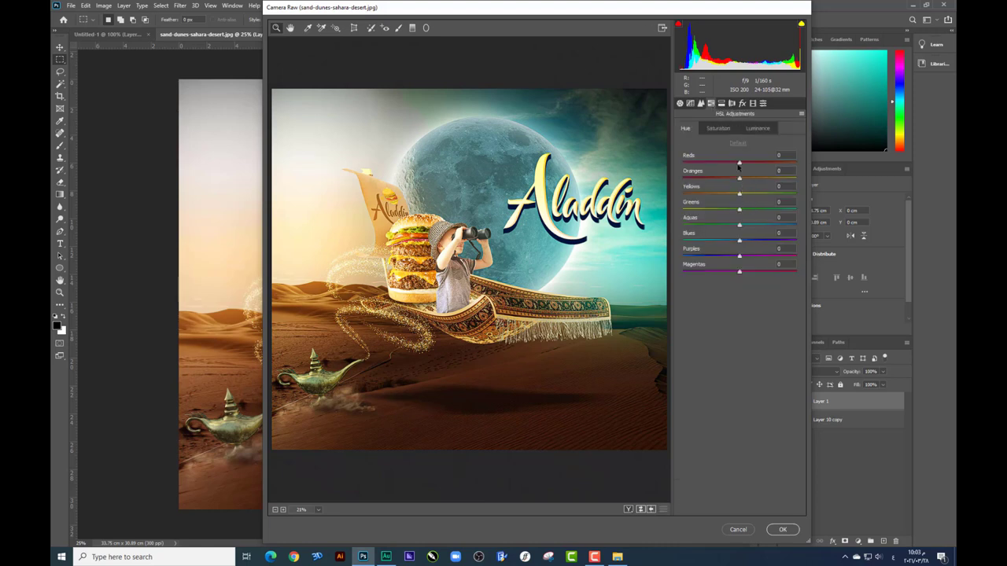
mouse_move(737, 164)
left_mouse_down()
mouse_move(718, 164)
mouse_move(756, 192)
mouse_move(758, 226)
left_mouse_up()
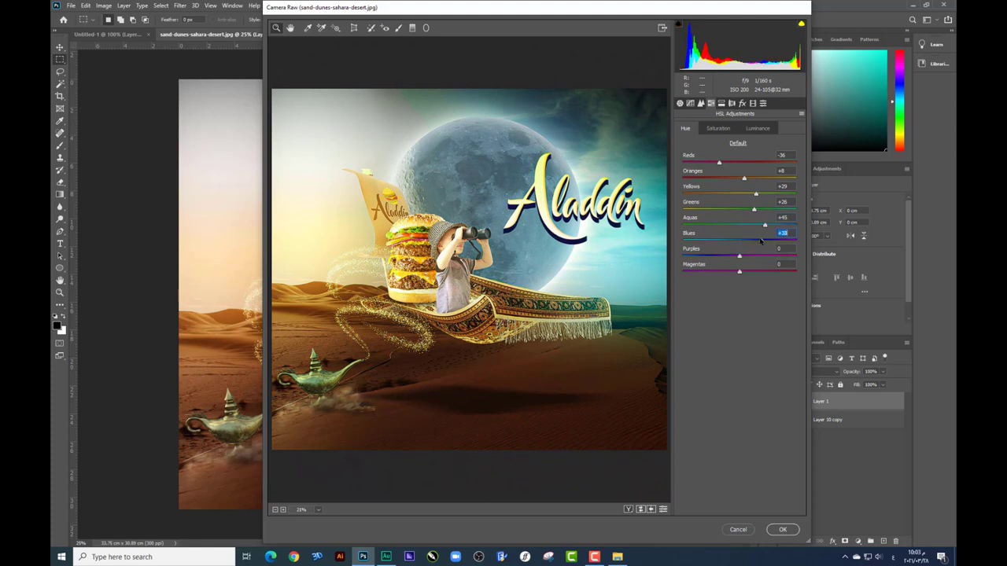
left_click_drag(739, 240, 789, 258)
left_click(741, 103)
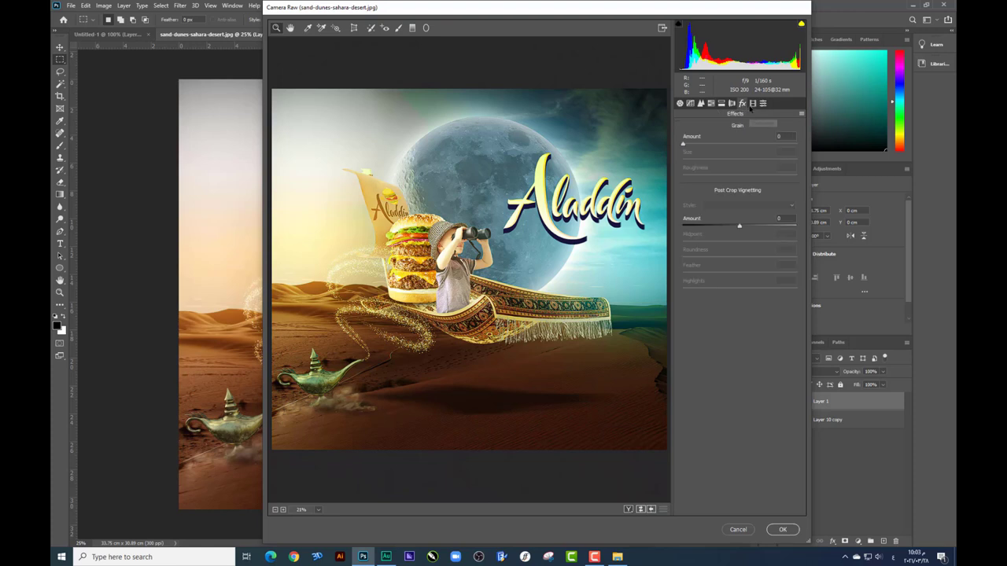
mouse_move(739, 226)
left_mouse_down()
mouse_move(728, 227)
mouse_move(753, 195)
mouse_move(732, 195)
left_mouse_up()
left_click(752, 103)
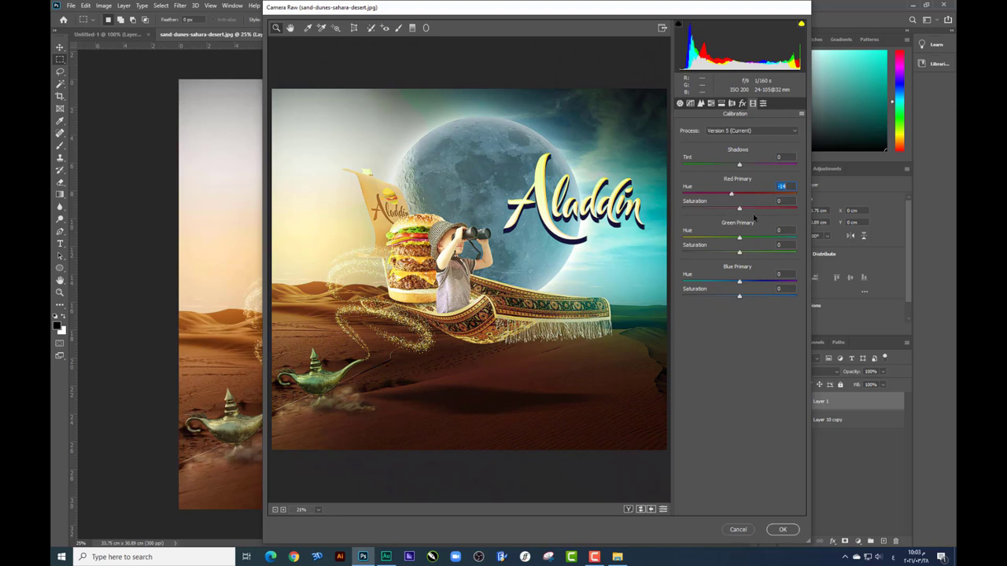
mouse_move(739, 238)
left_mouse_down()
mouse_move(726, 238)
mouse_move(746, 253)
mouse_move(736, 282)
mouse_move(755, 297)
mouse_move(746, 297)
left_mouse_up()
left_click(783, 529)
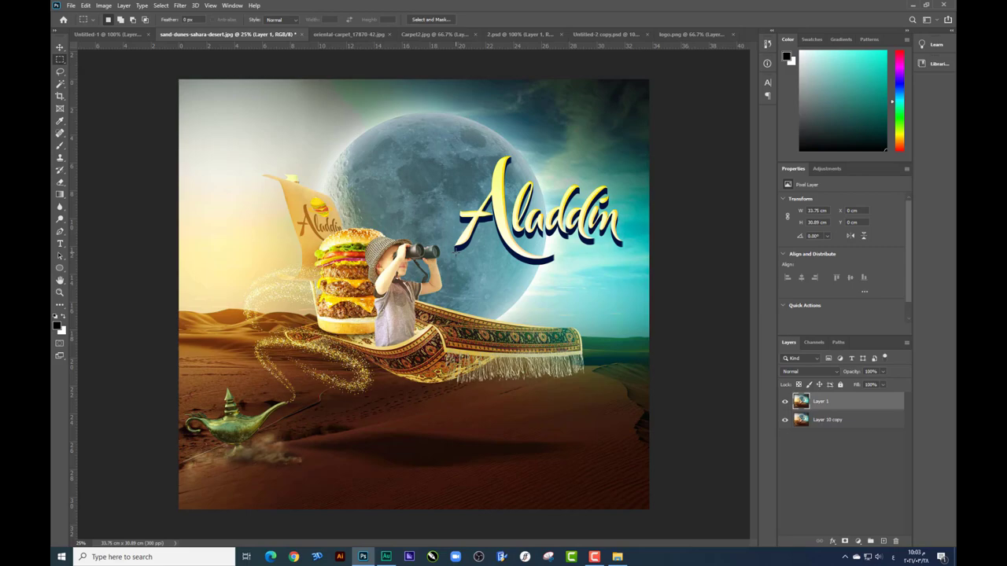
Draw a beam path from the binocular lens toward the Aladdin title and copy it to a new layer
scroll(454, 249, "up", 1)
scroll(455, 249, "up", 1)
scroll(455, 249, "up", 1)
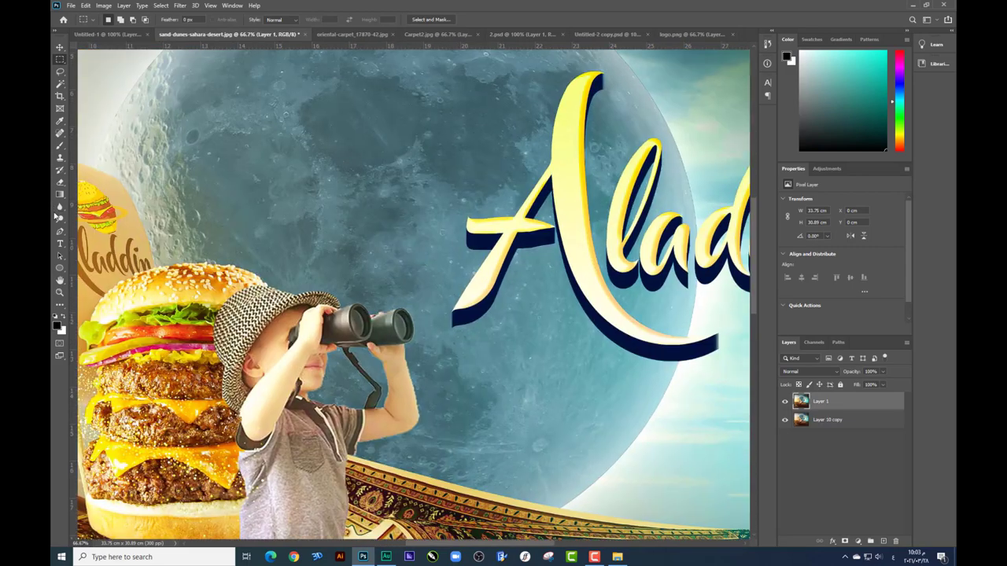
left_click(60, 232)
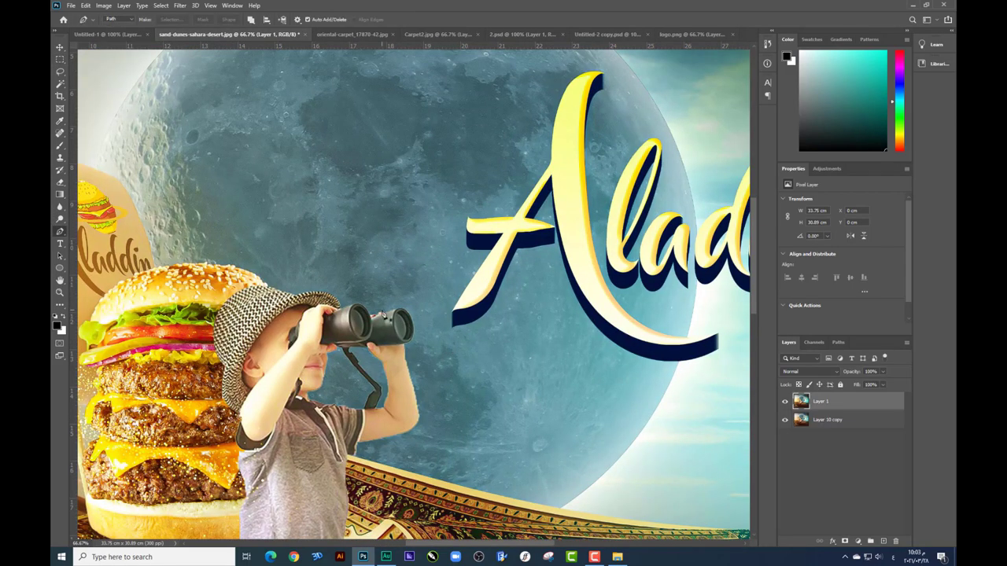
left_click(399, 320)
left_click_drag(571, 284, 571, 321)
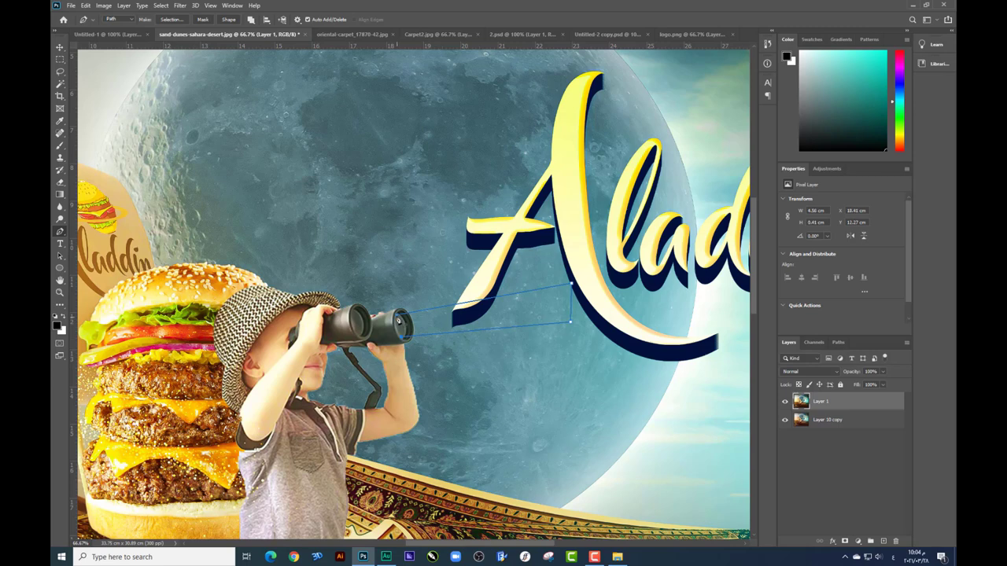
key("ctrl+Return")
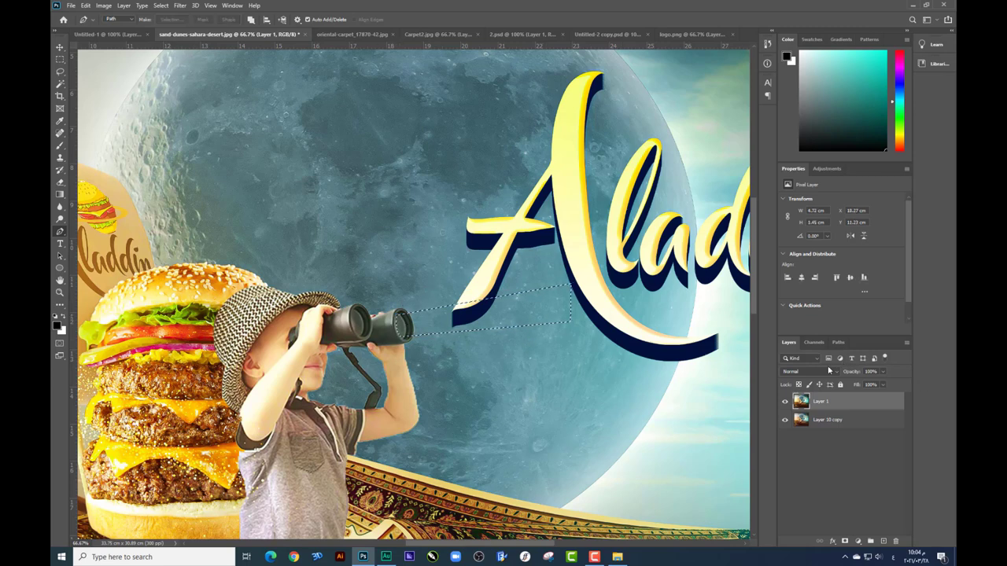
key("ctrl+j")
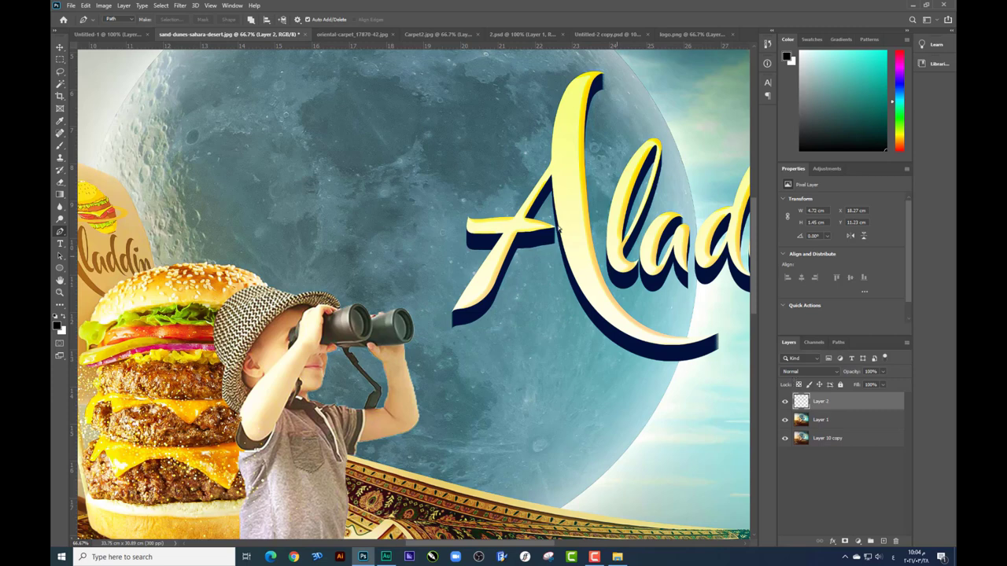
Brighten the beam with Lightness +100 and fade its left end with a 15%-flow eraser
key("ctrl+u")
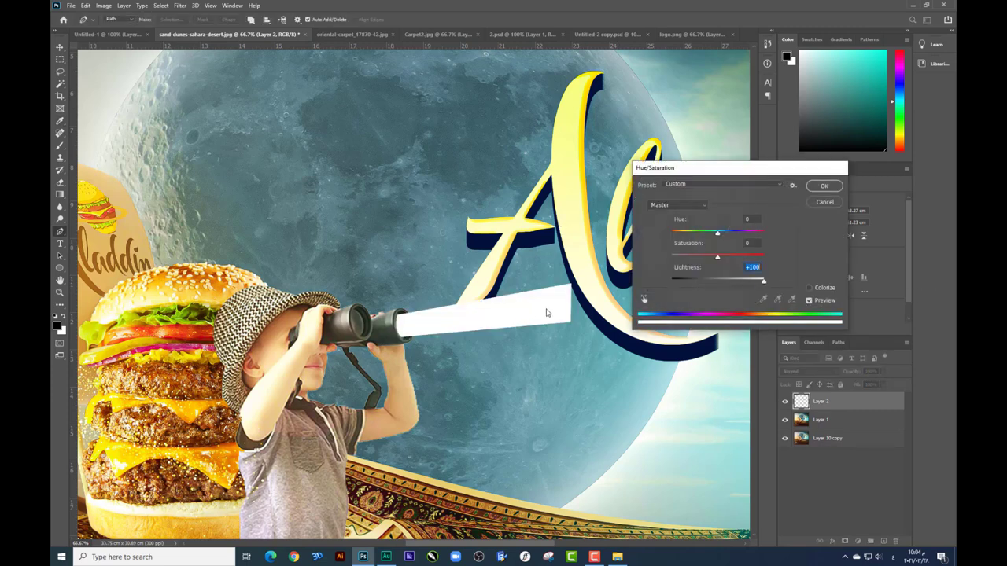
key("Return")
key("e")
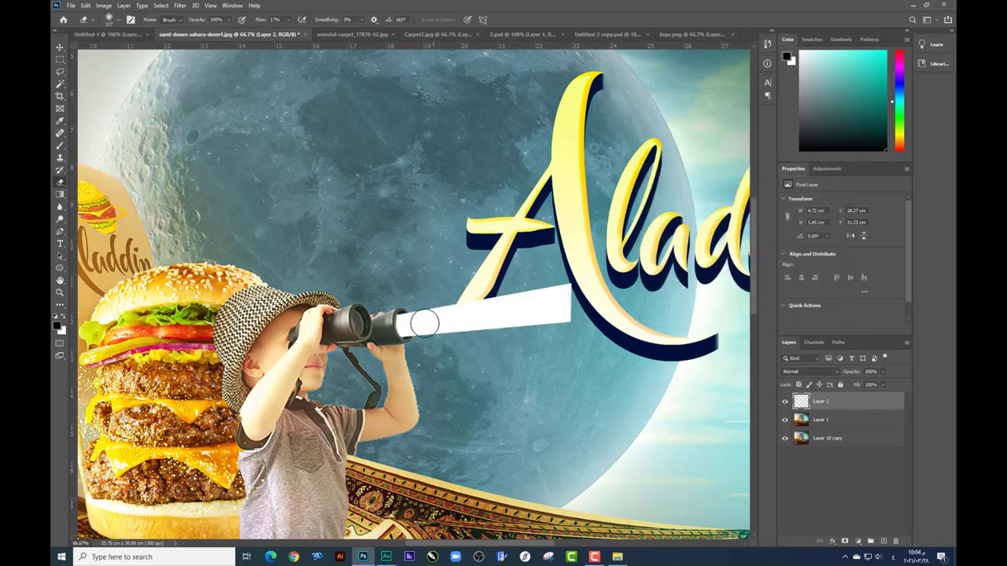
left_click(289, 20)
left_click_drag(283, 30, 280, 30)
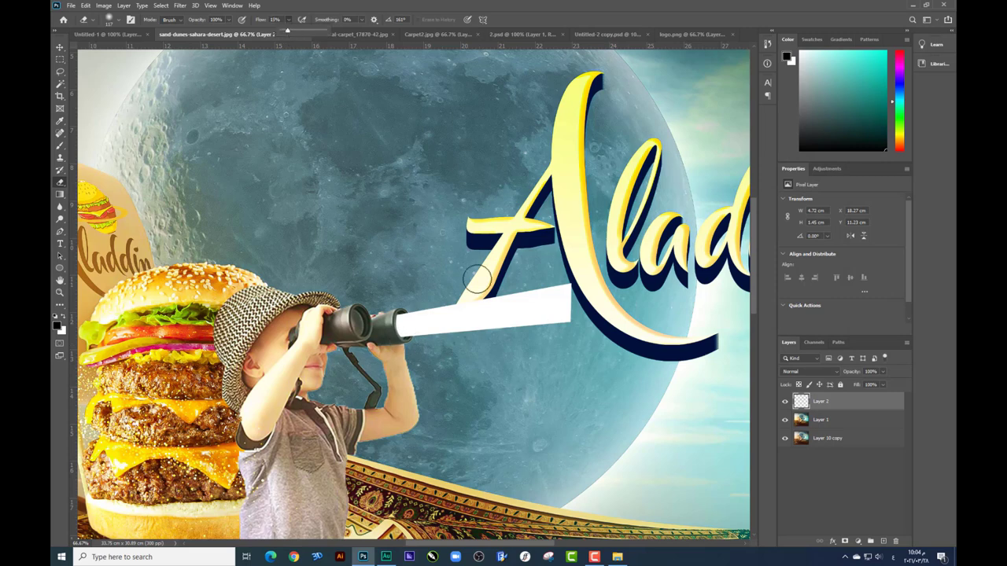
left_click_drag(440, 346, 576, 324)
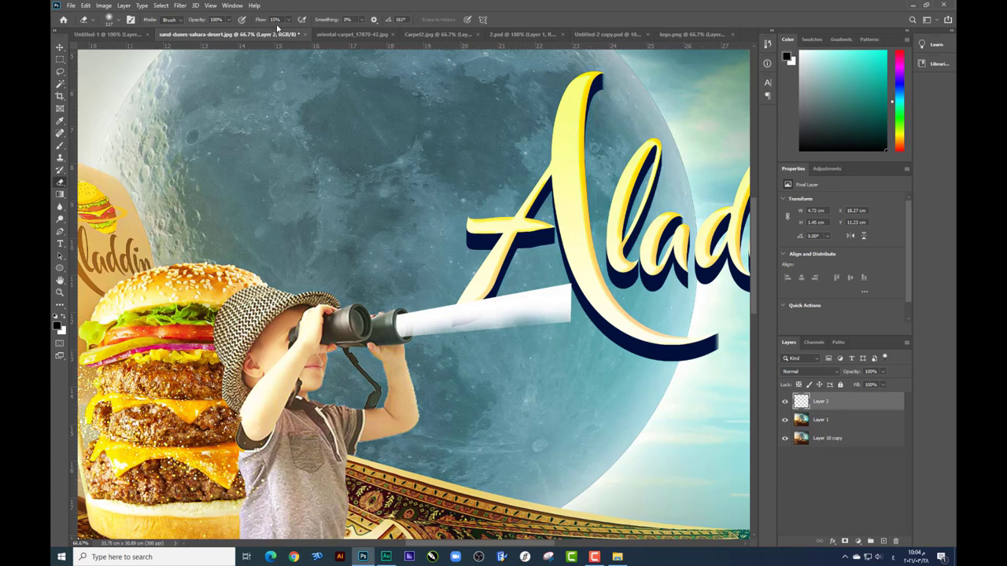
Erase at 14% flow to trim the beam's lower edge and make its right end shorter and slimmer
left_click_drag(289, 21, 286, 30)
mouse_move(460, 330)
left_mouse_down()
mouse_move(425, 348)
mouse_move(523, 338)
mouse_move(566, 311)
mouse_move(555, 275)
mouse_move(397, 308)
mouse_move(409, 306)
left_mouse_up()
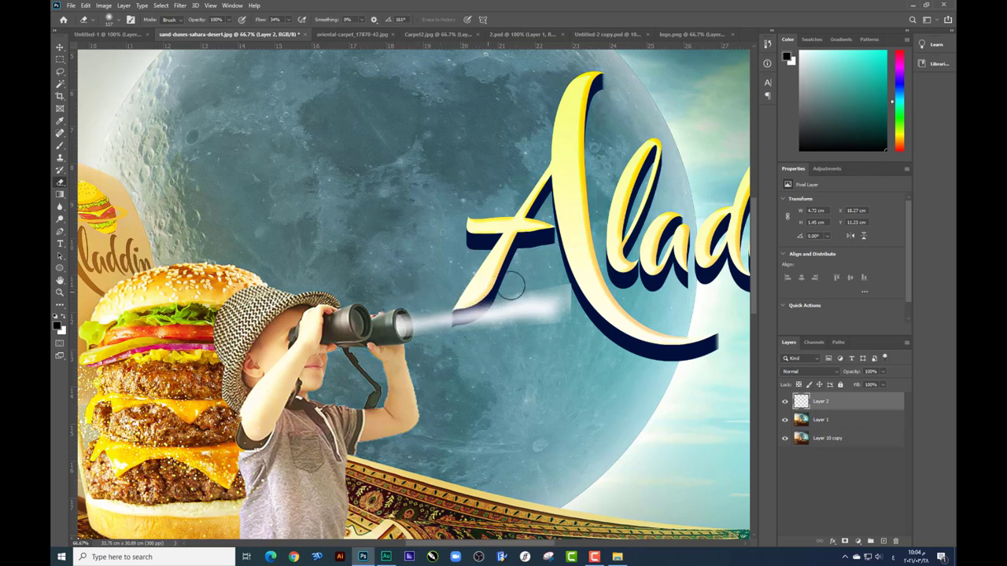
mouse_move(512, 292)
left_mouse_down()
mouse_move(566, 310)
mouse_move(534, 333)
left_mouse_up()
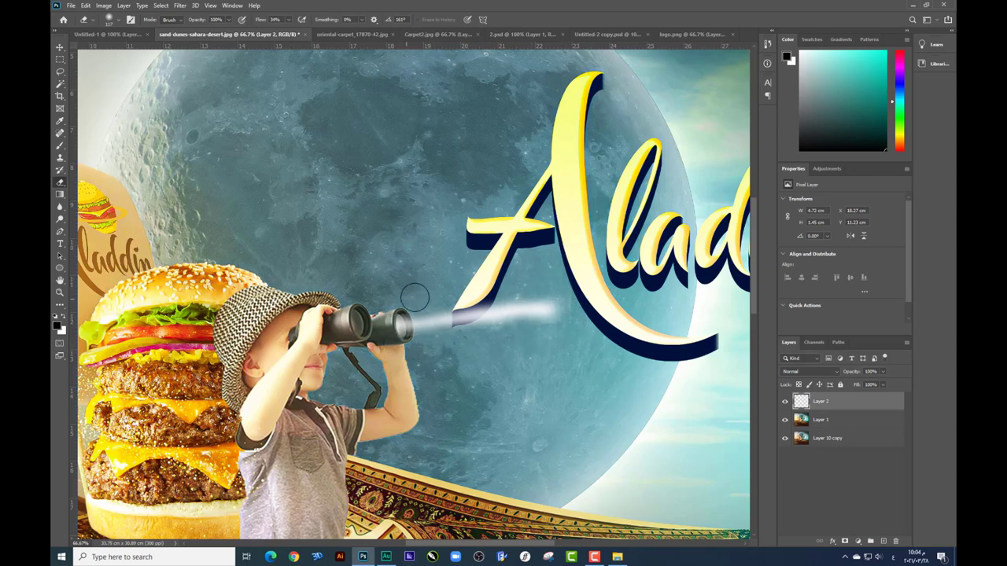
right_click(559, 340)
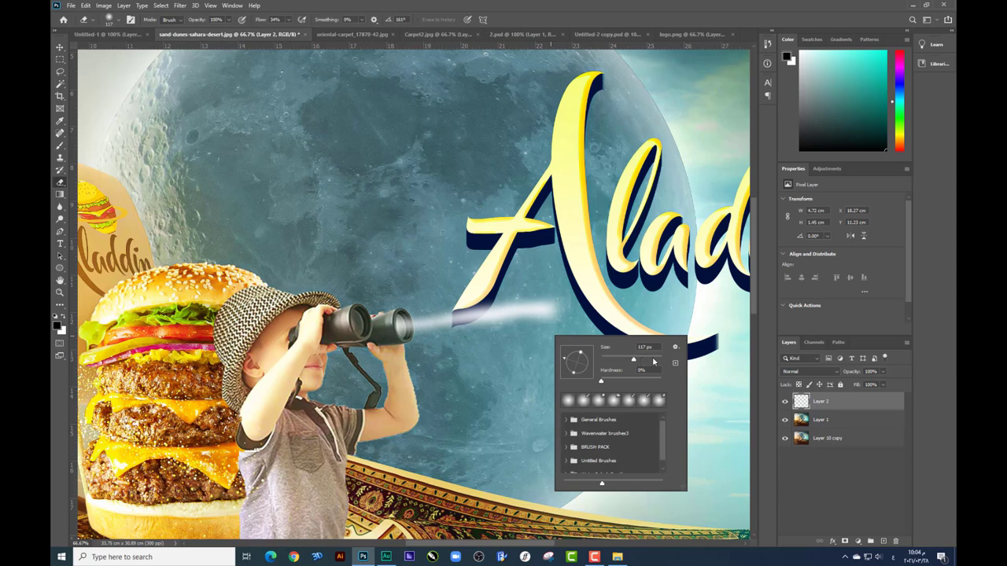
Rotate the light beam to a shallower angle
key("Escape")
key("ctrl+t")
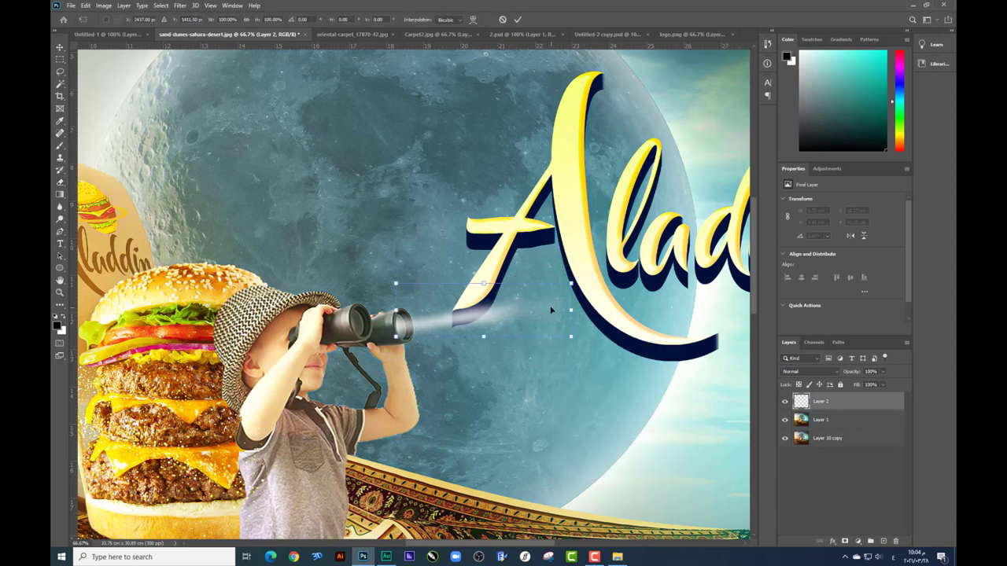
left_click_drag(574, 288, 627, 376)
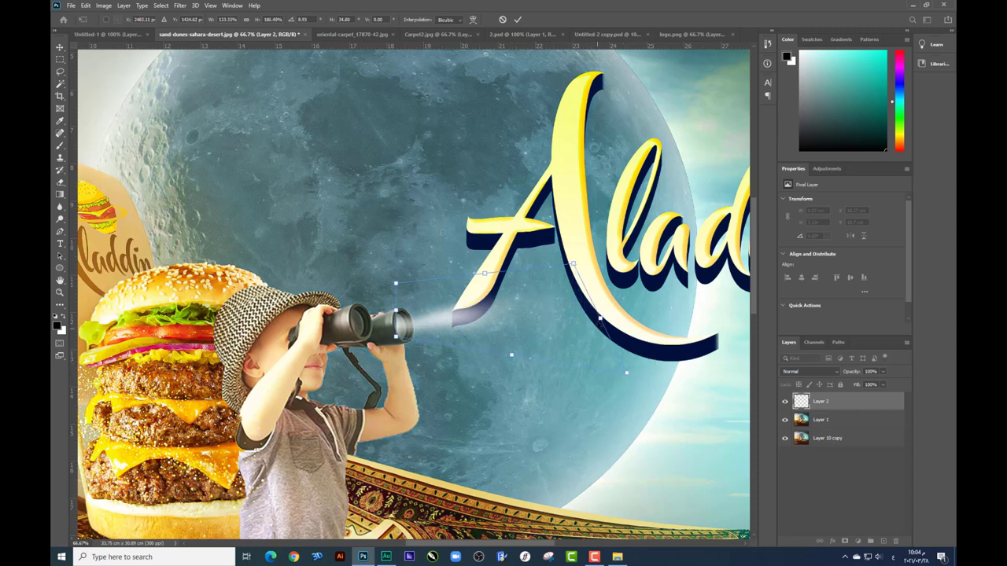
left_click_drag(627, 377, 544, 289)
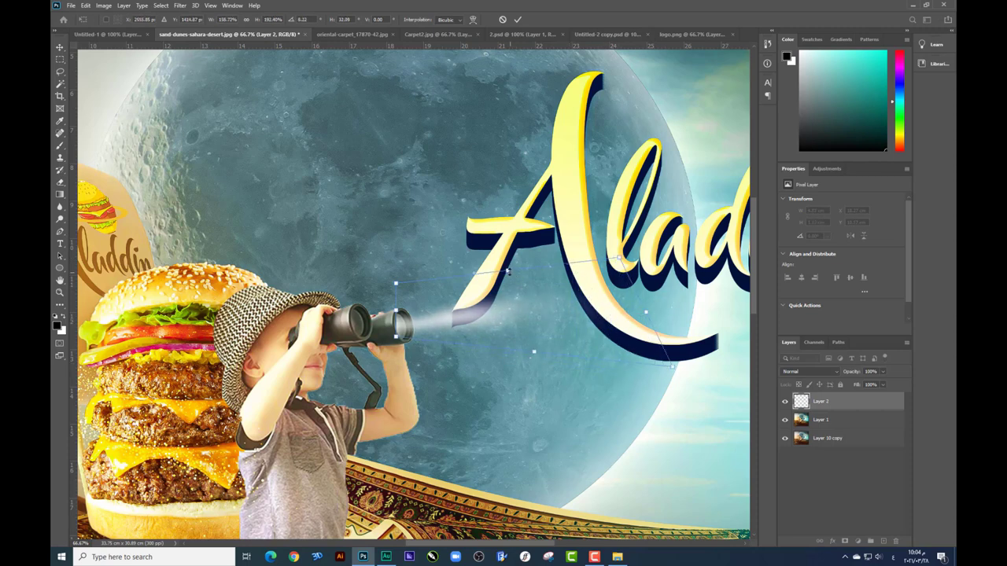
key("Return")
key("e")
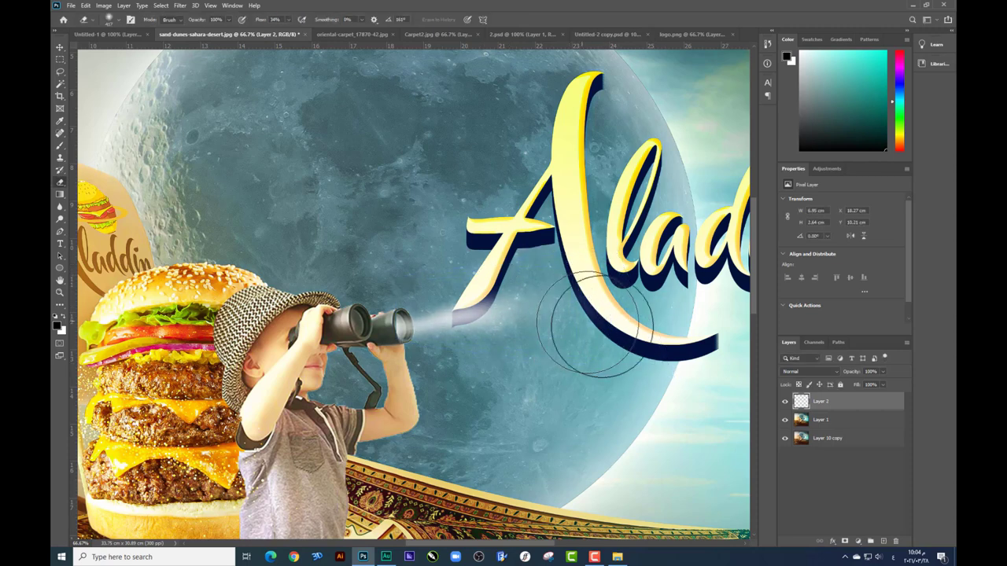
right_click(517, 371)
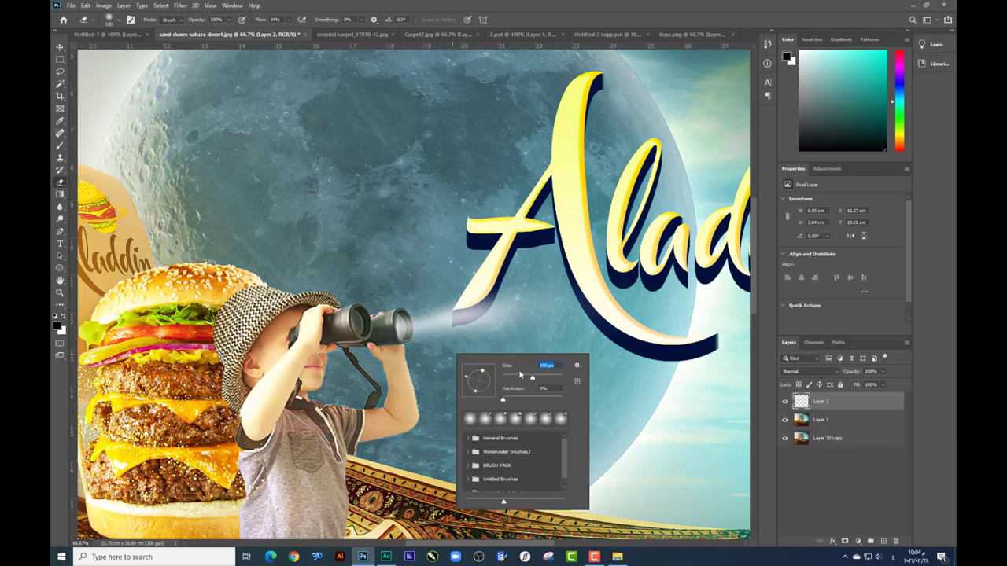
key("Return")
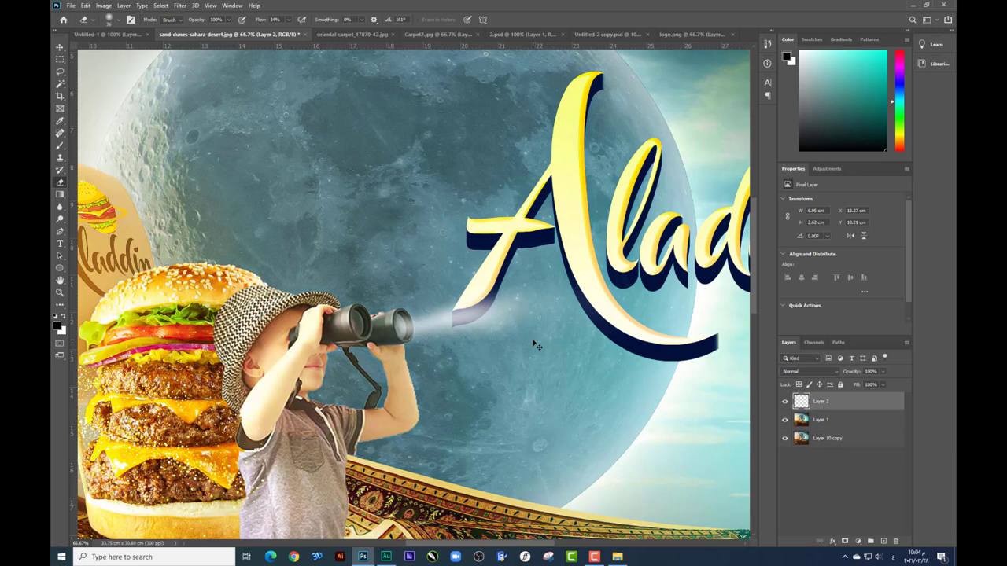
Duplicate the beam, remove the original Layer 2, and Alt-drag a second copy aligned with the binoculars
key("ctrl+j")
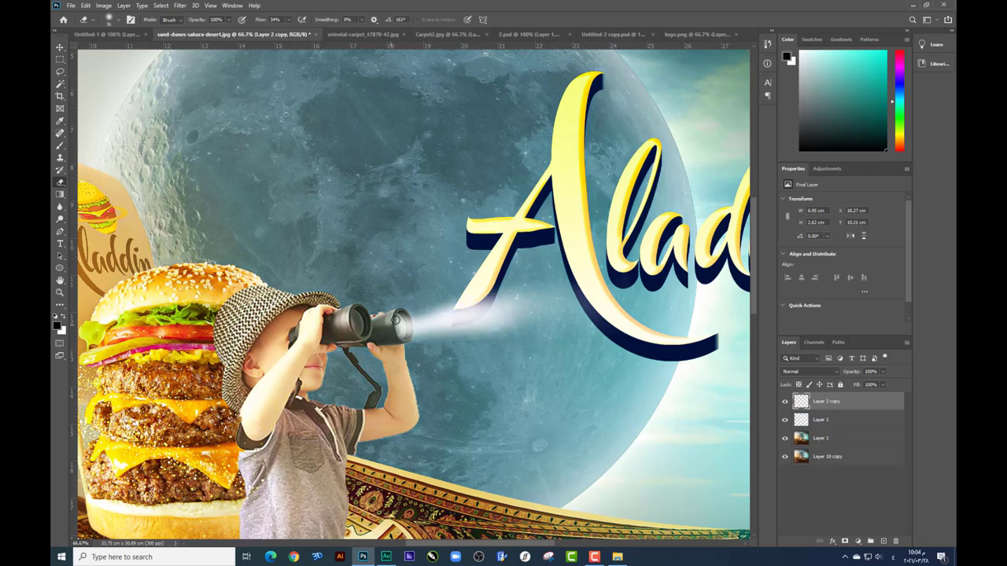
left_click(60, 47)
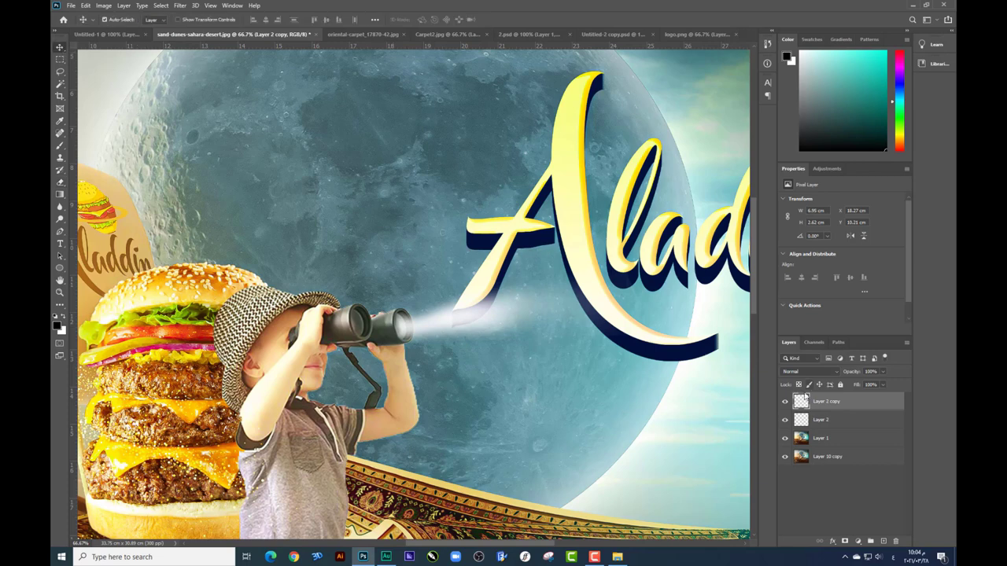
key("ctrl+e")
key("ctrl+t")
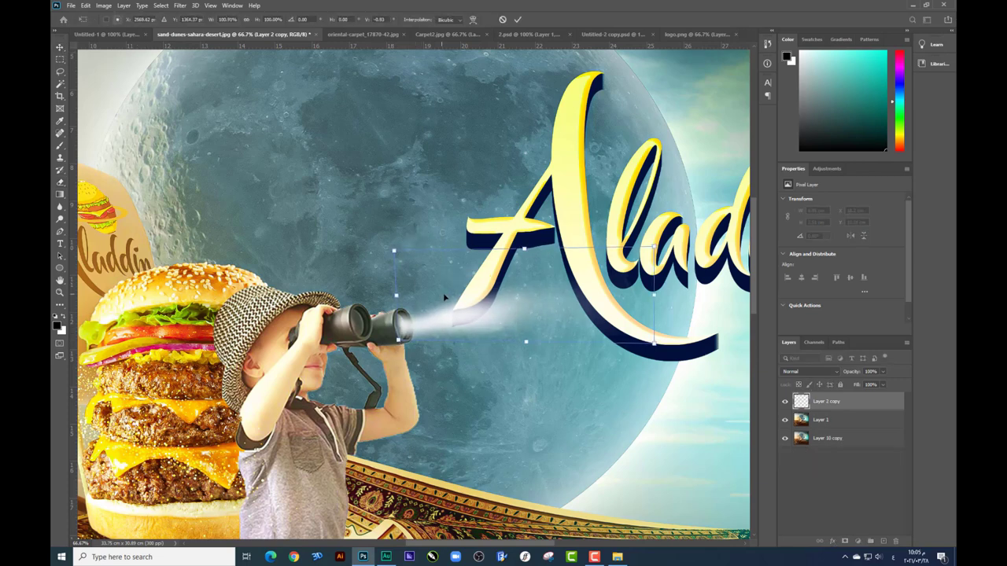
key("Return")
key("Up")
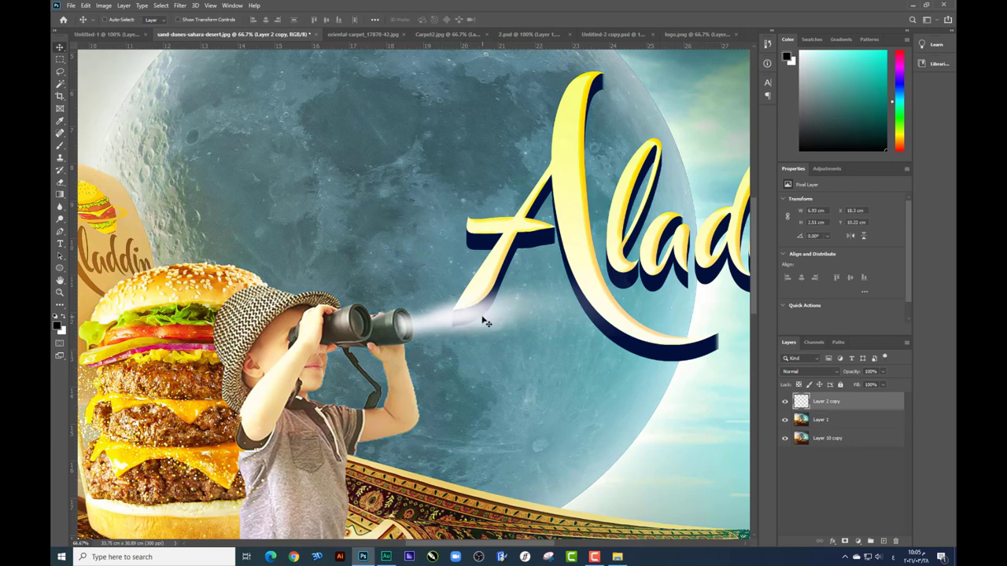
left_click_drag(476, 322, 443, 321)
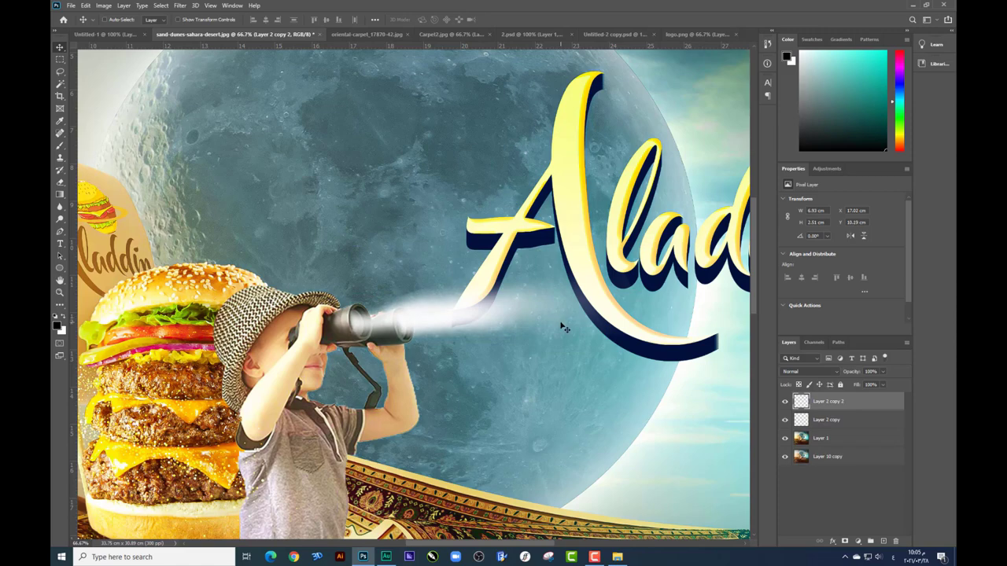
left_click_drag(558, 324, 561, 325)
Lower Layer 2 copy's opacity to 54% to soften the glow
key("ctrl+minus")
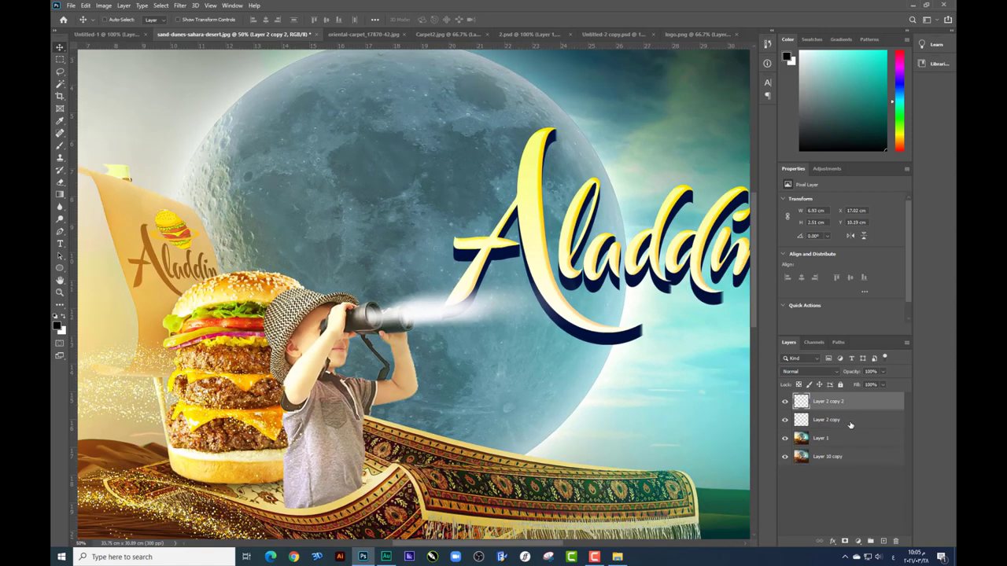
left_click(849, 423)
left_click_drag(860, 385, 864, 385)
key("ctrl+minus")
key("ctrl+minus")
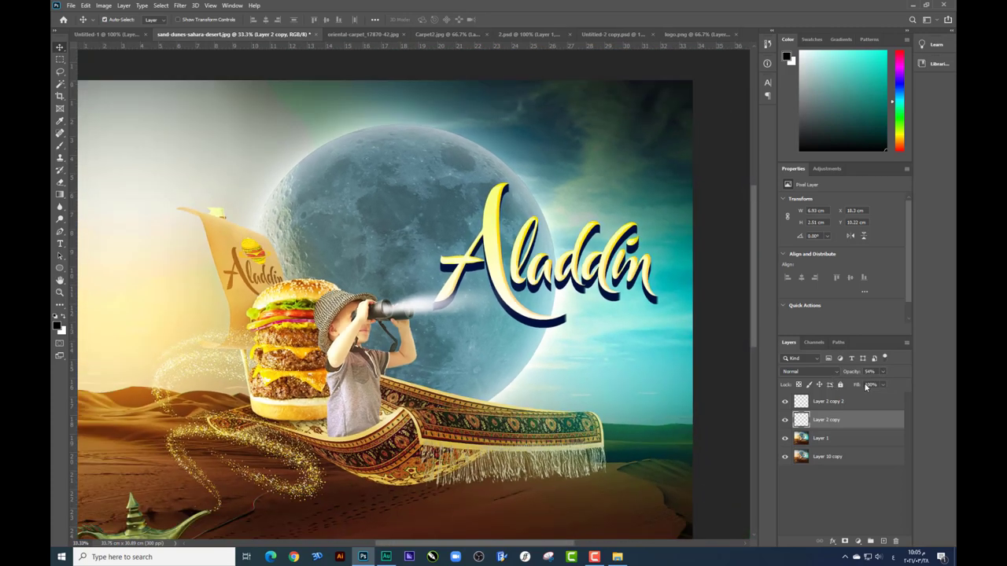
Add a Color Balance layer with Cyan/Red -26, Magenta/Green -11, Yellow/Blue +8 and preview the result
left_click(854, 403)
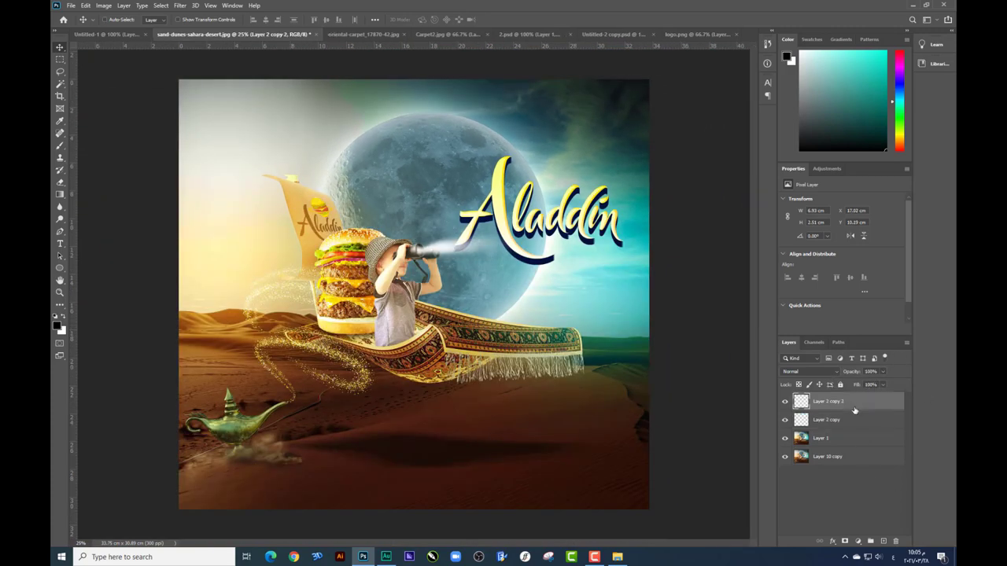
left_click(859, 541)
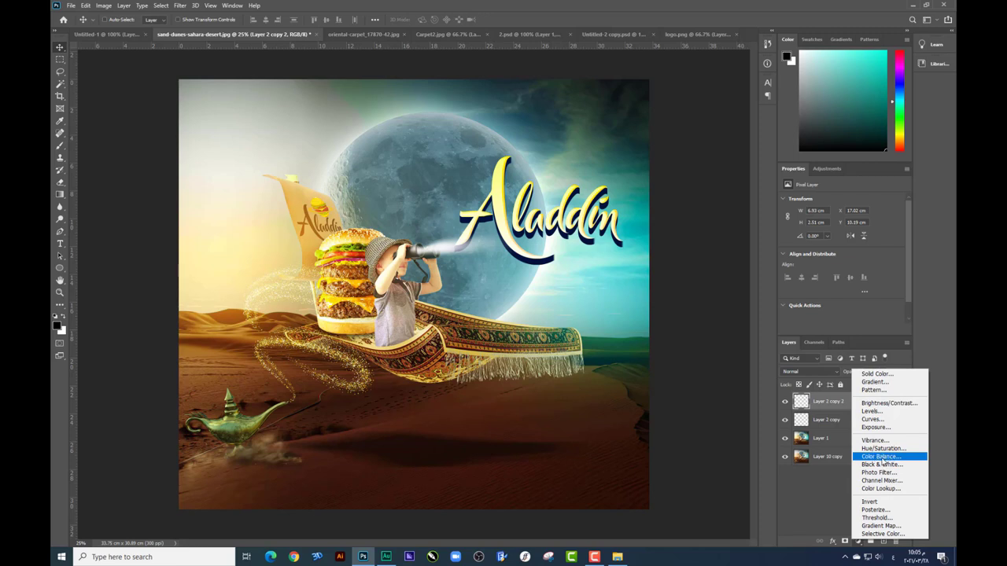
left_click(881, 456)
mouse_move(829, 222)
left_mouse_down()
mouse_move(815, 223)
mouse_move(840, 240)
mouse_move(826, 240)
left_mouse_up()
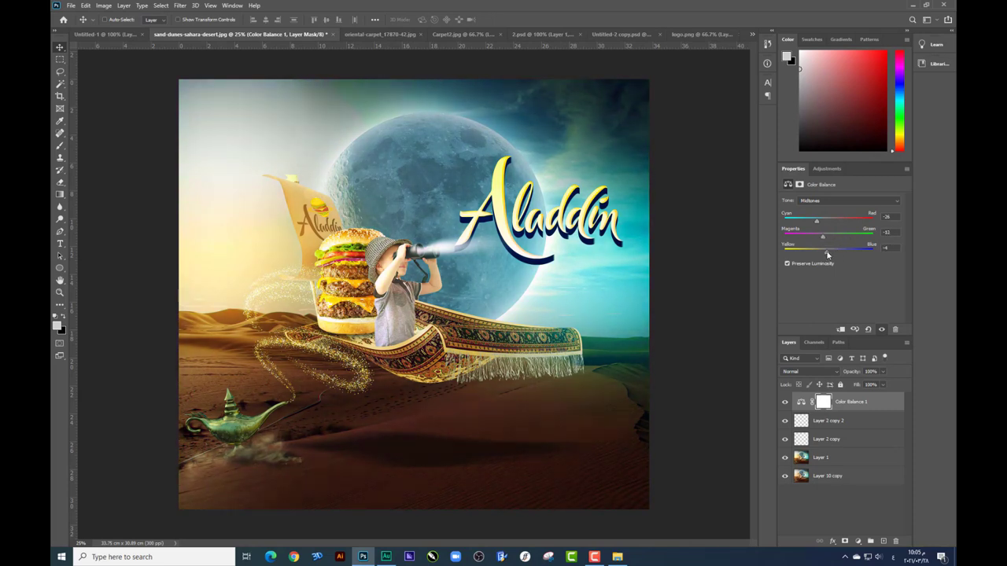
left_click_drag(836, 252, 831, 250)
key("Tab")
key("ctrl+minus")
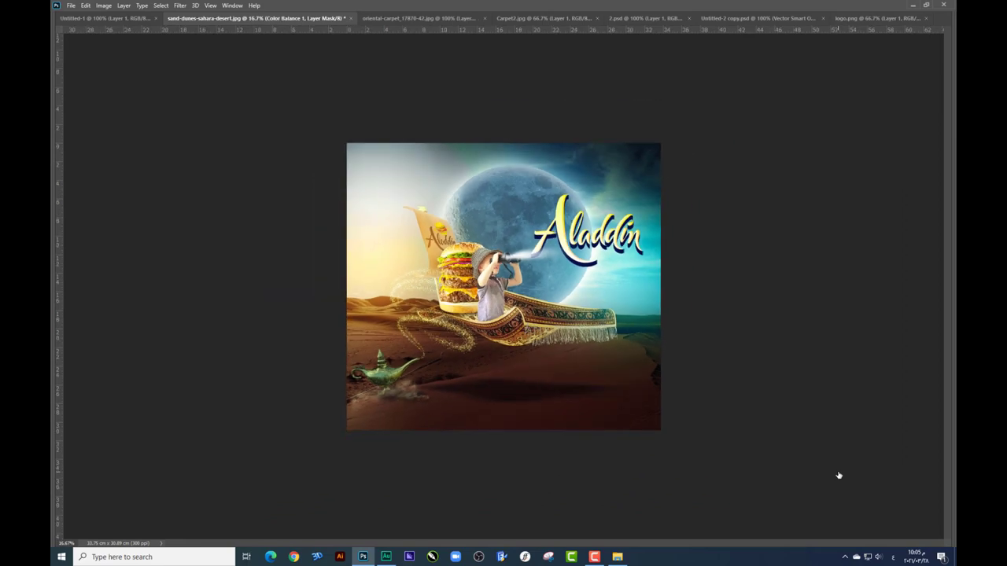
key("ctrl+plus")
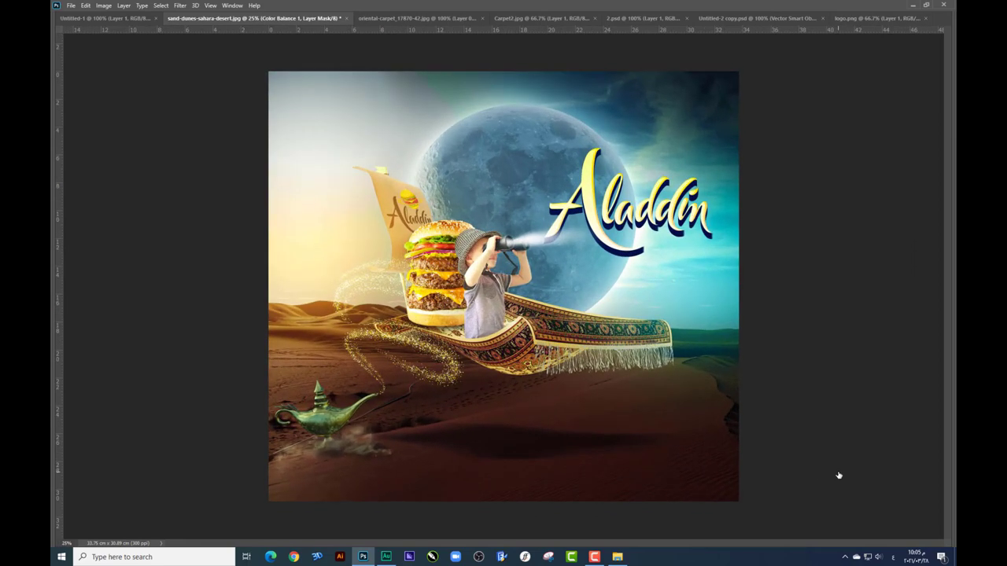